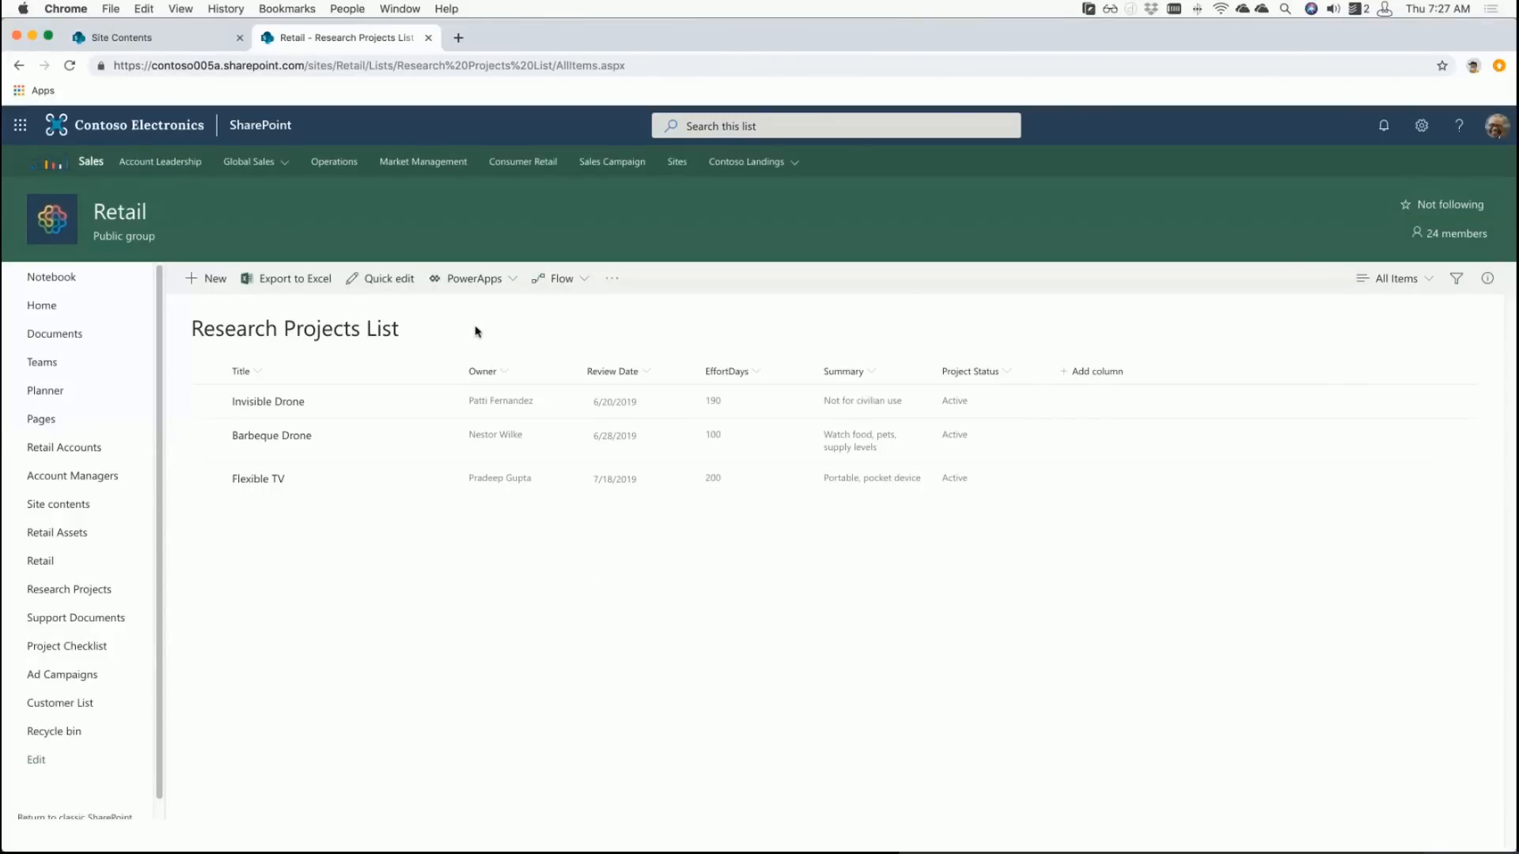
- Preview the Invisible Drone item's details, then bring up the list's PowerApps menu
left_click(470, 293)
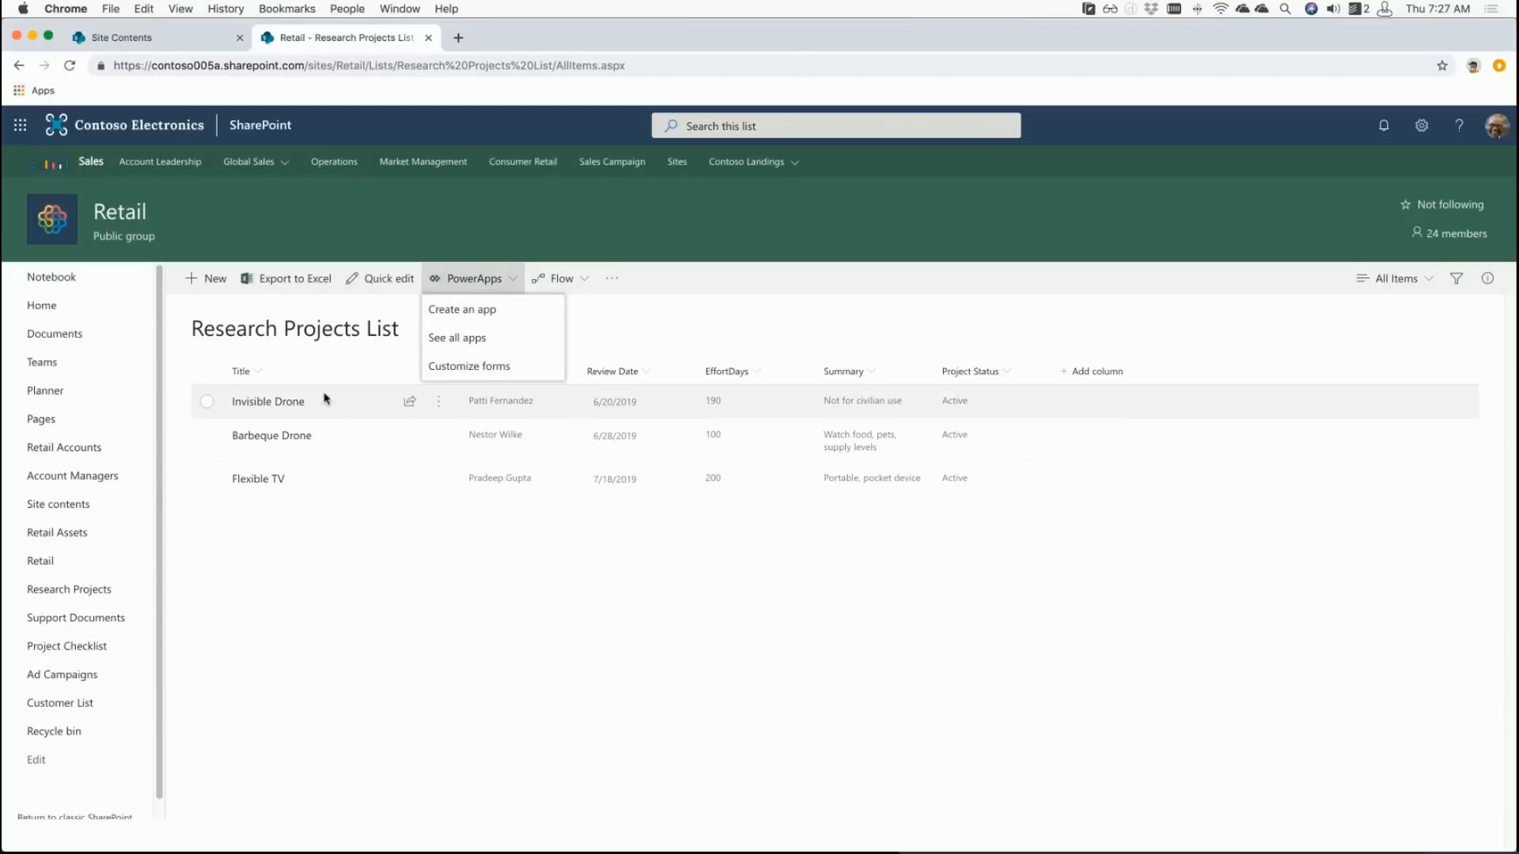
left_click(294, 401)
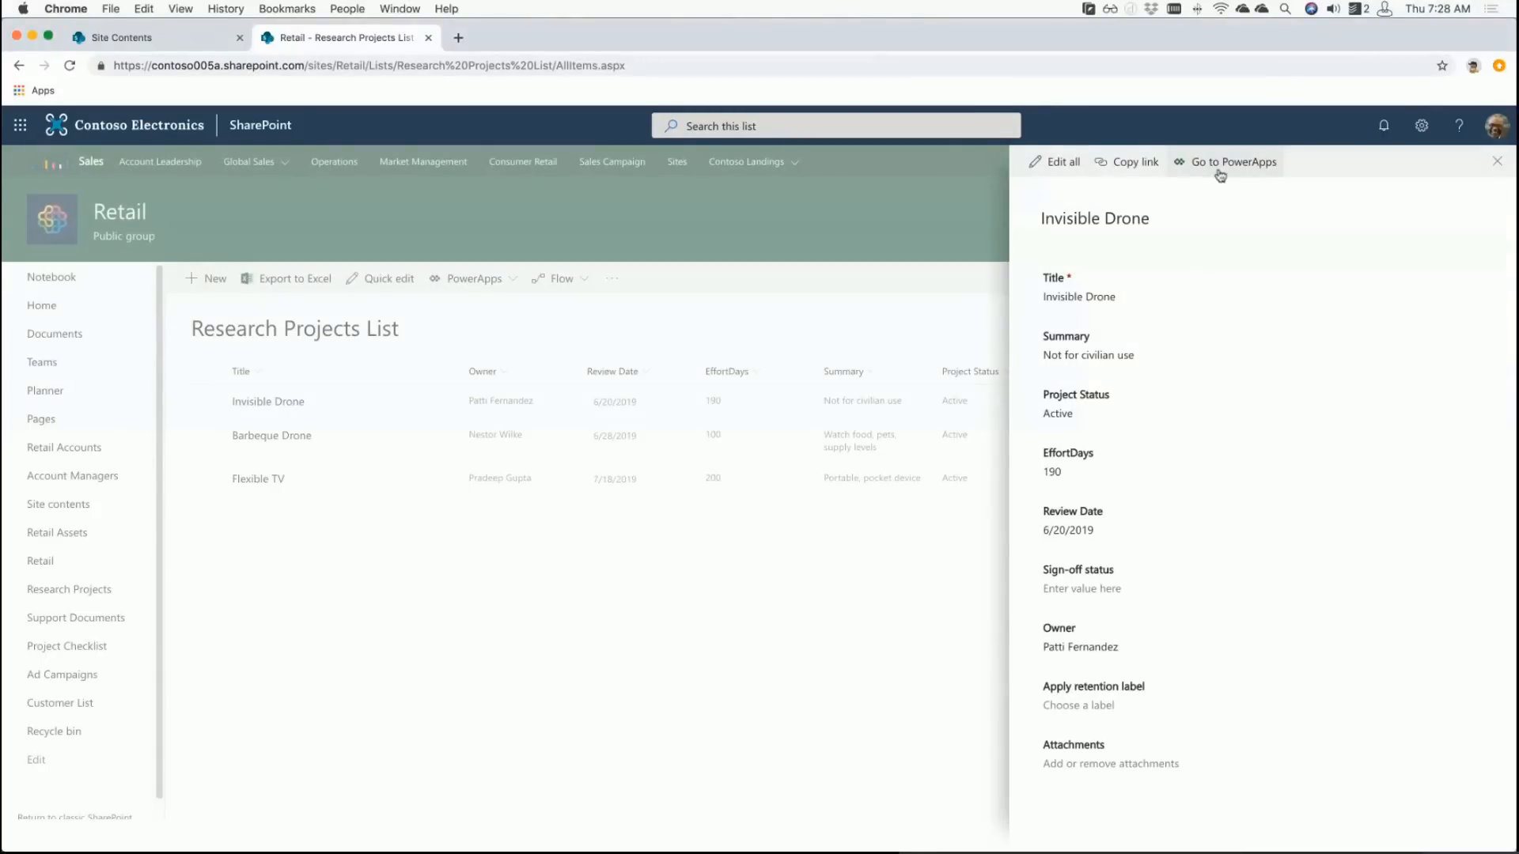
left_click(1496, 162)
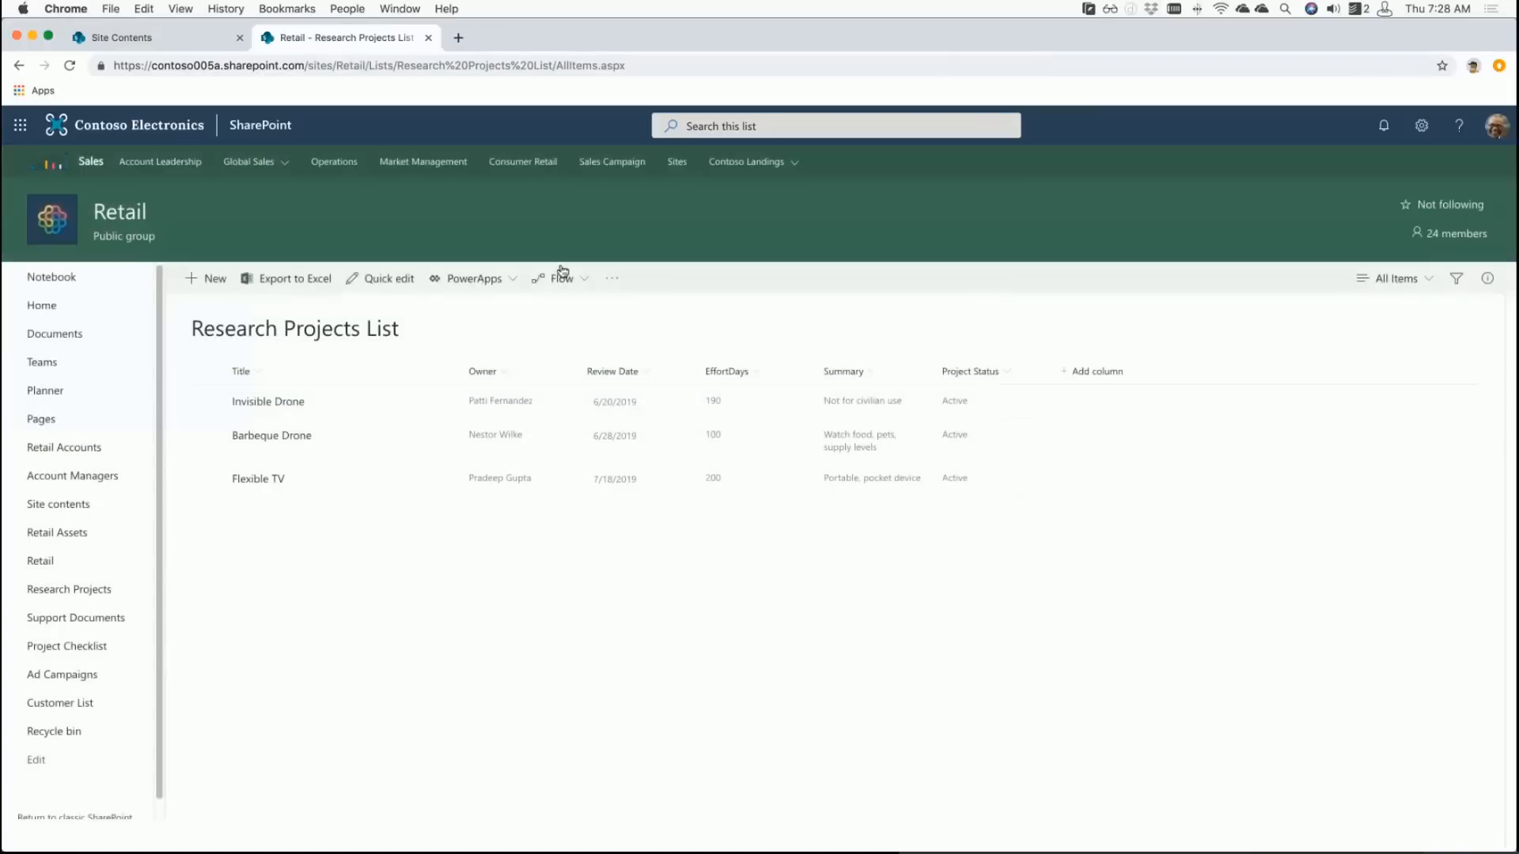
left_click(496, 283)
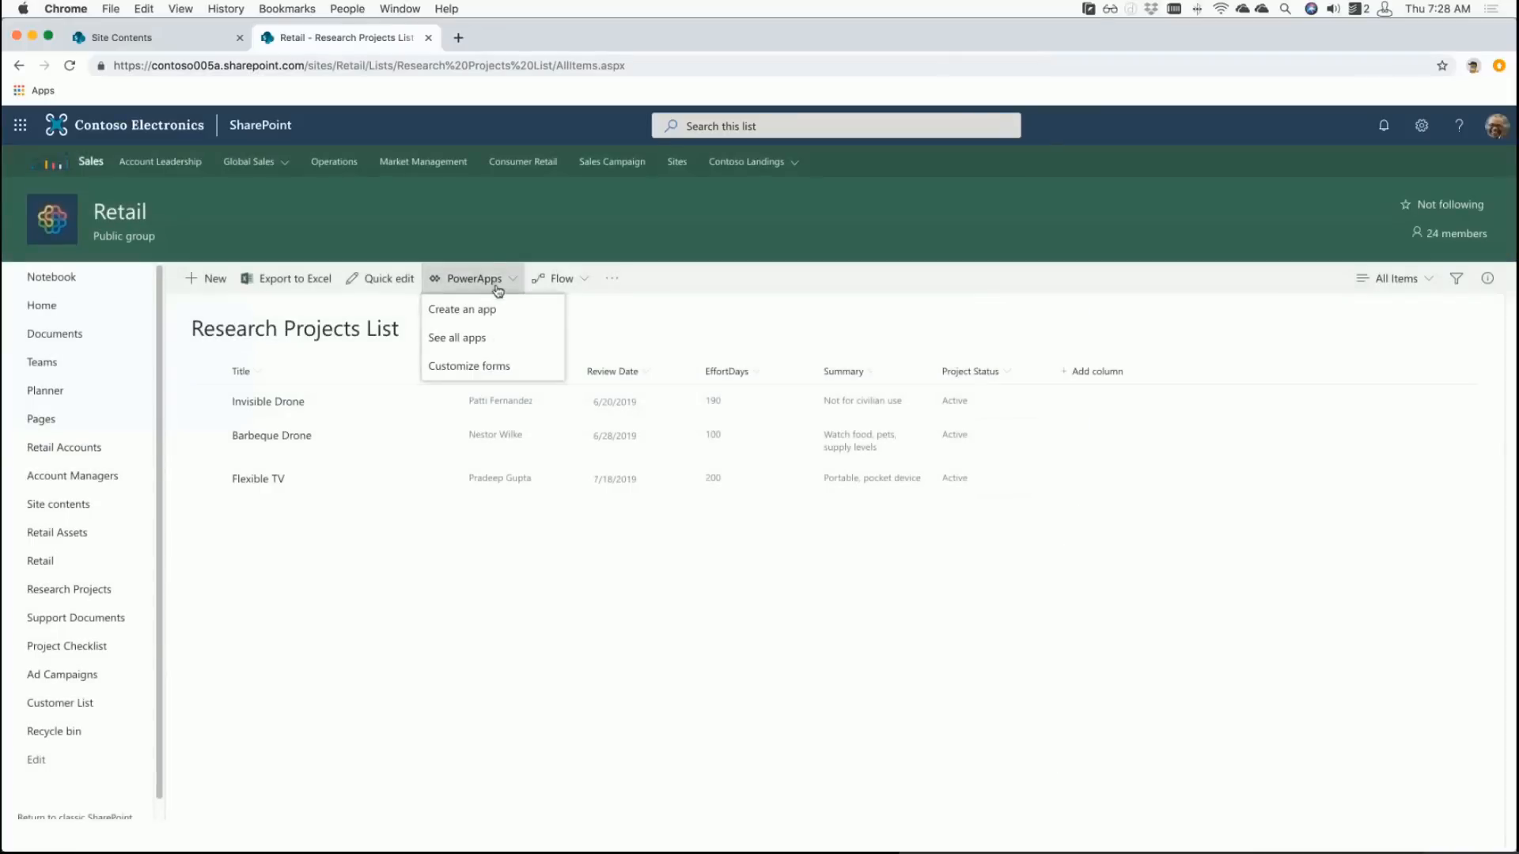
- Choose Customize forms to load the Research Projects List form in PowerApps Studio
left_click(494, 367)
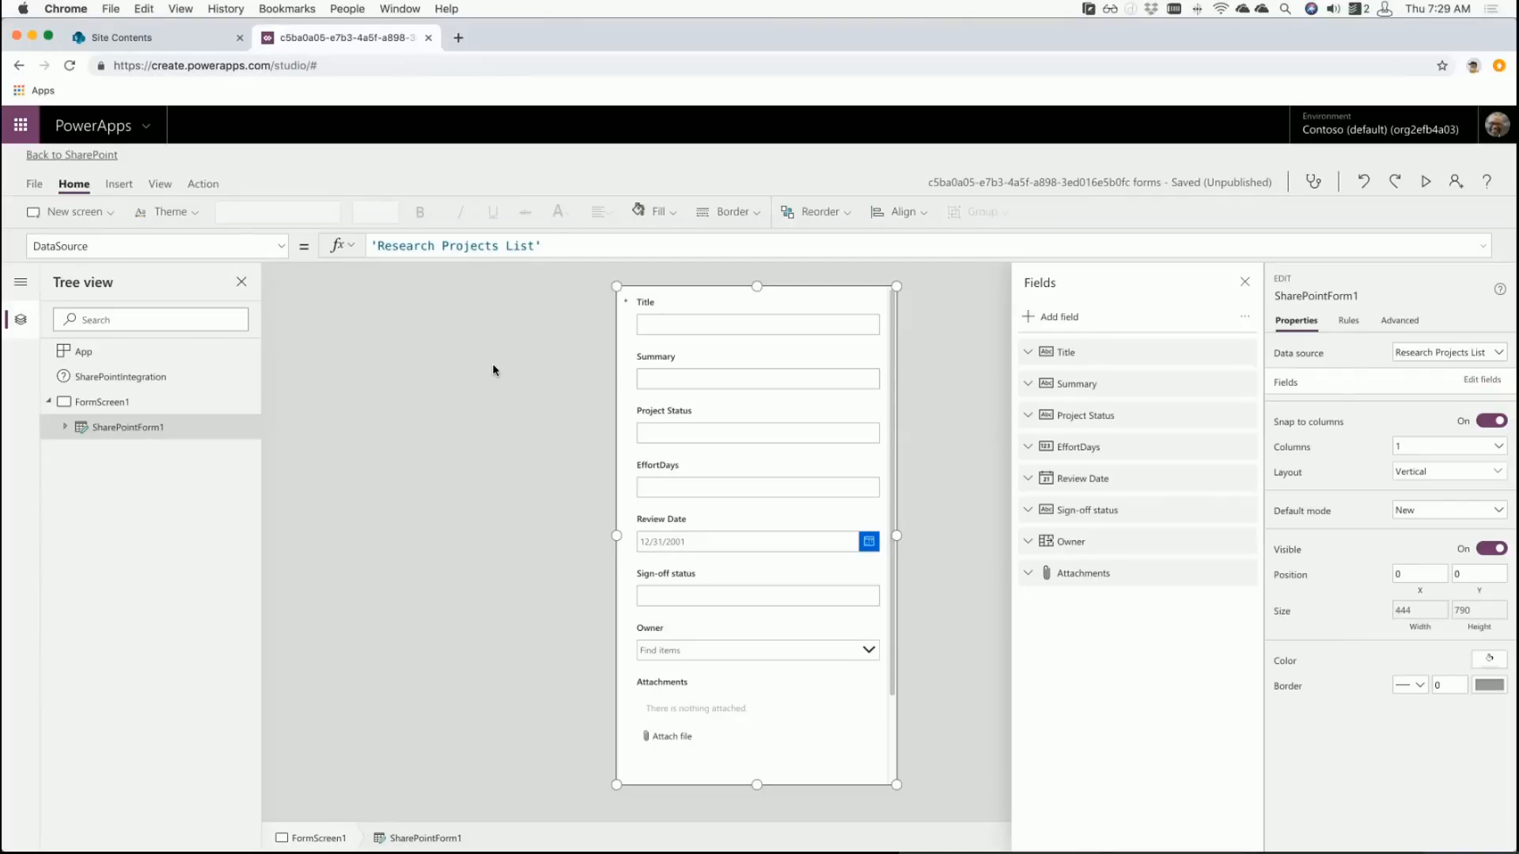
- Select FormScreen1, then the SharePointIntegration object in the Tree view
left_click(491, 369)
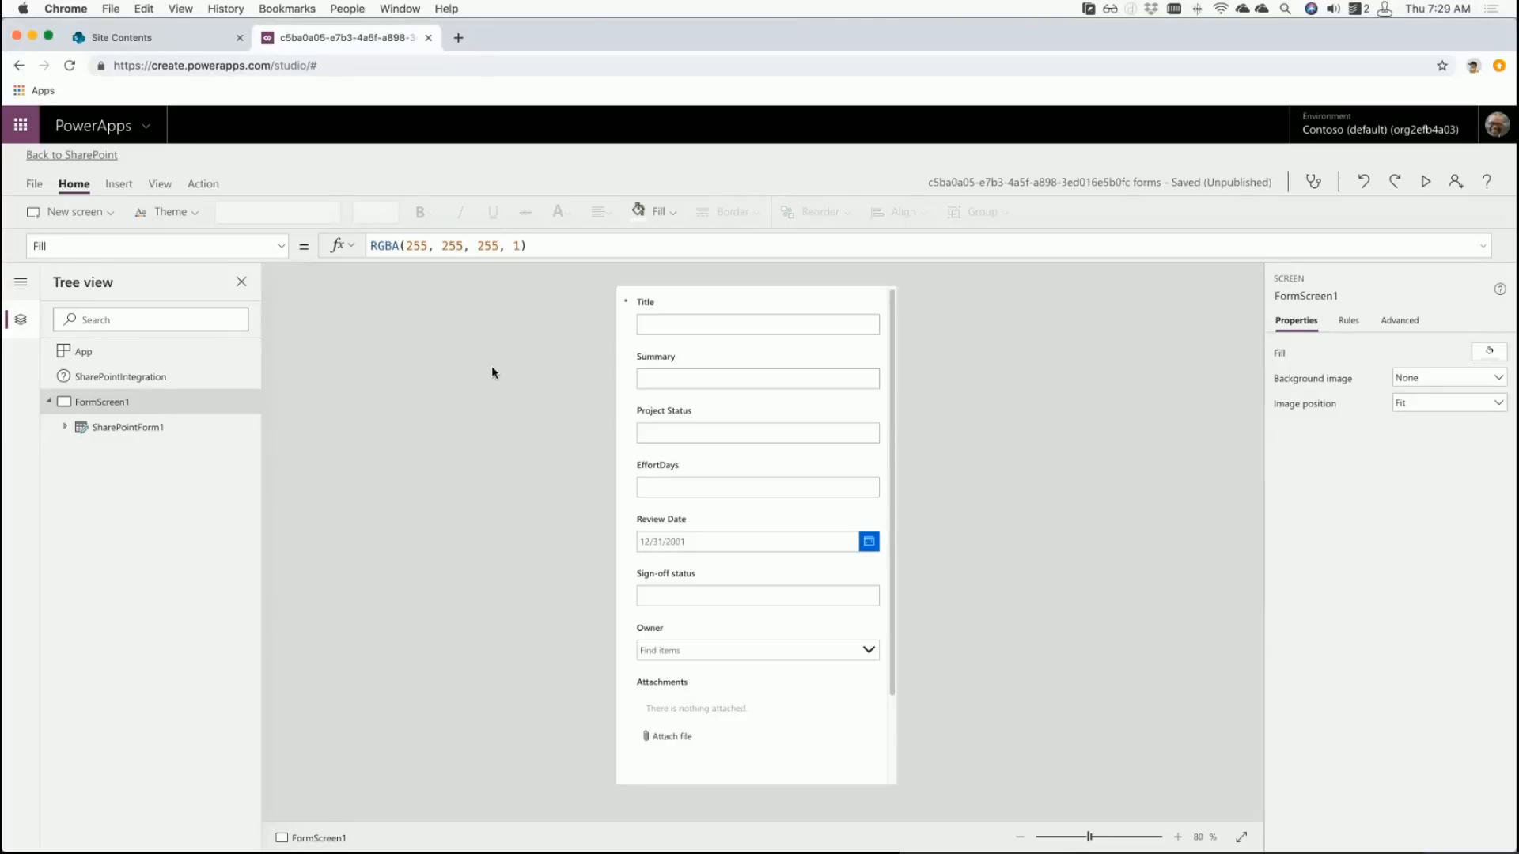
left_click(132, 379)
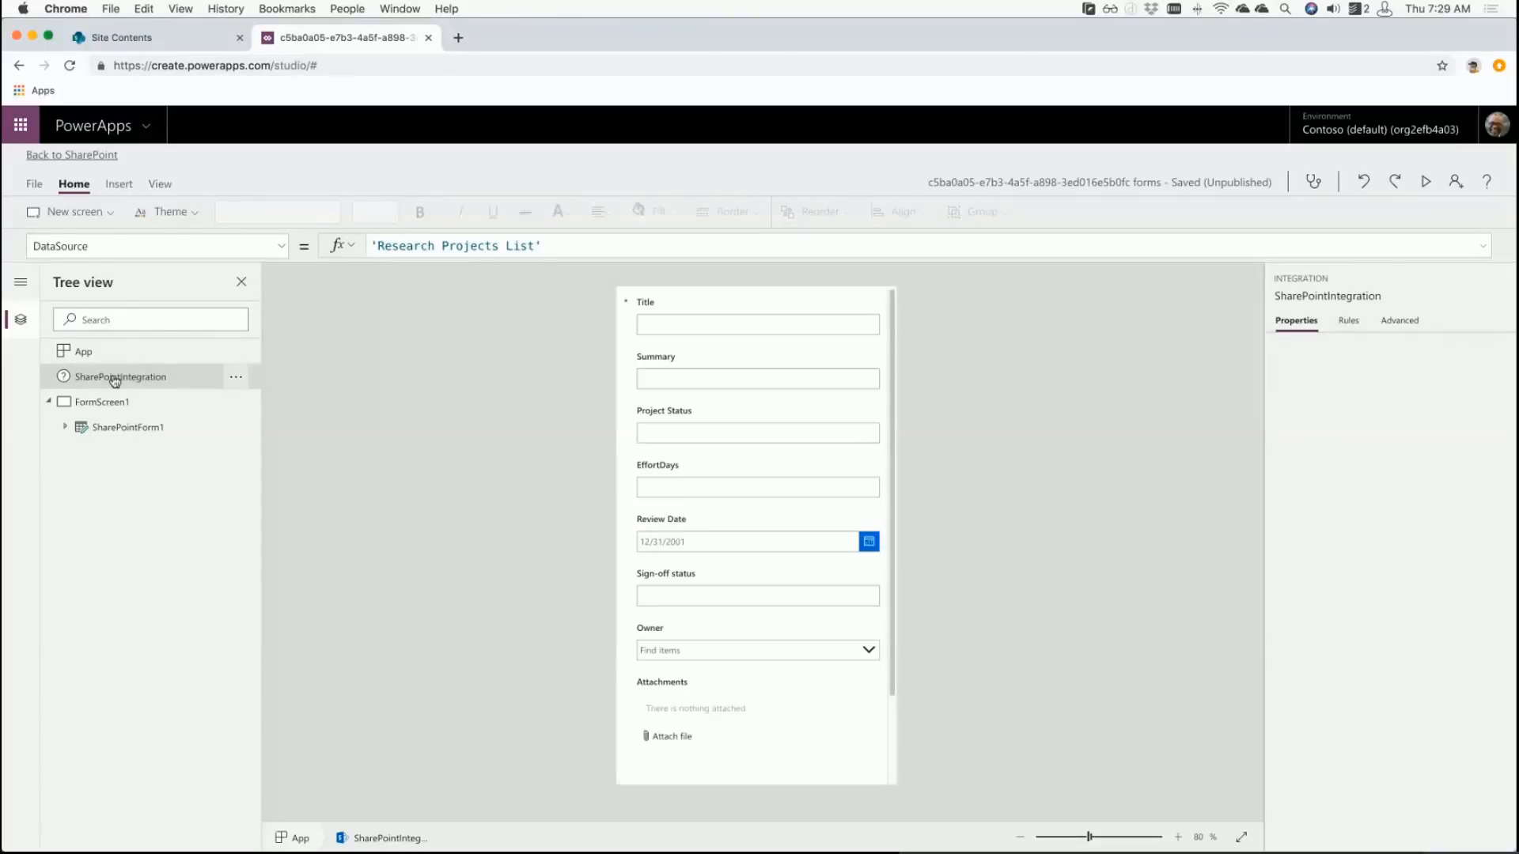
- Review SharePointIntegration's OnNew, OnEdit, OnView, OnSave and OnCancel actions, then reselect FormScreen1
left_click(1418, 324)
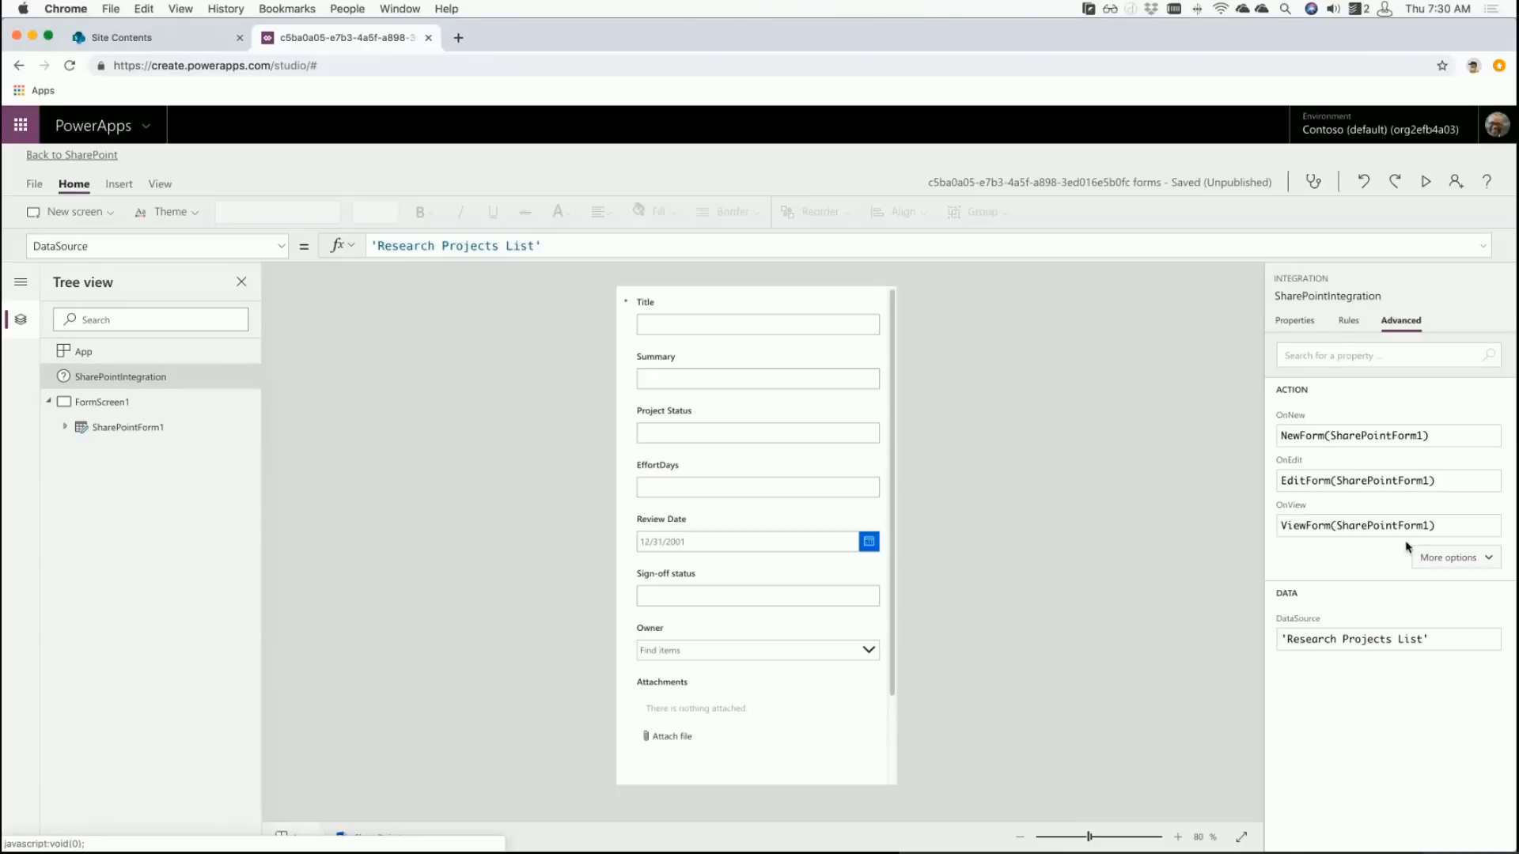
left_click(1443, 557)
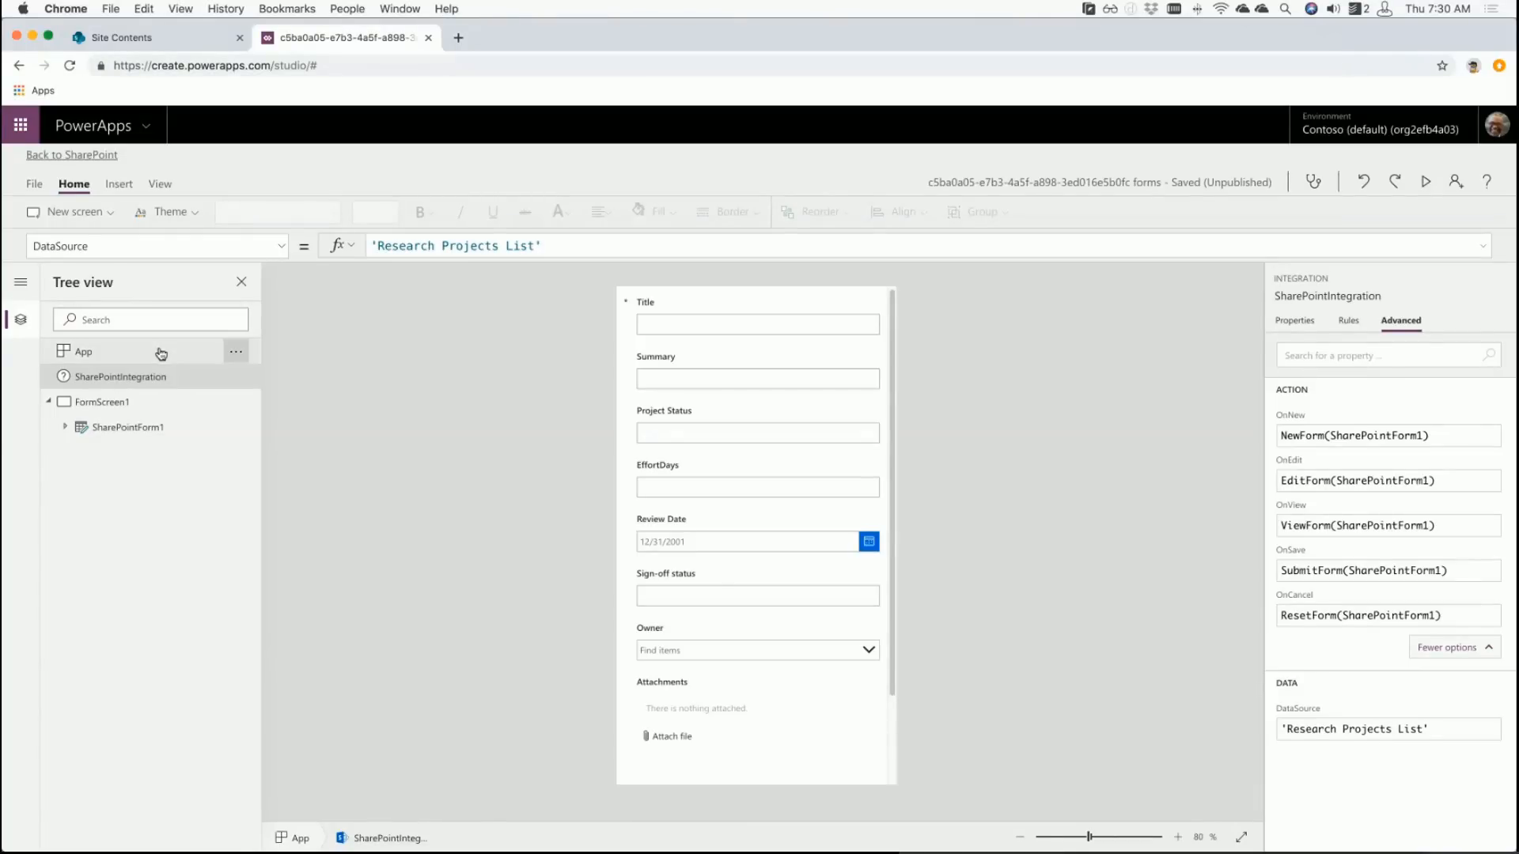
left_click(1313, 325)
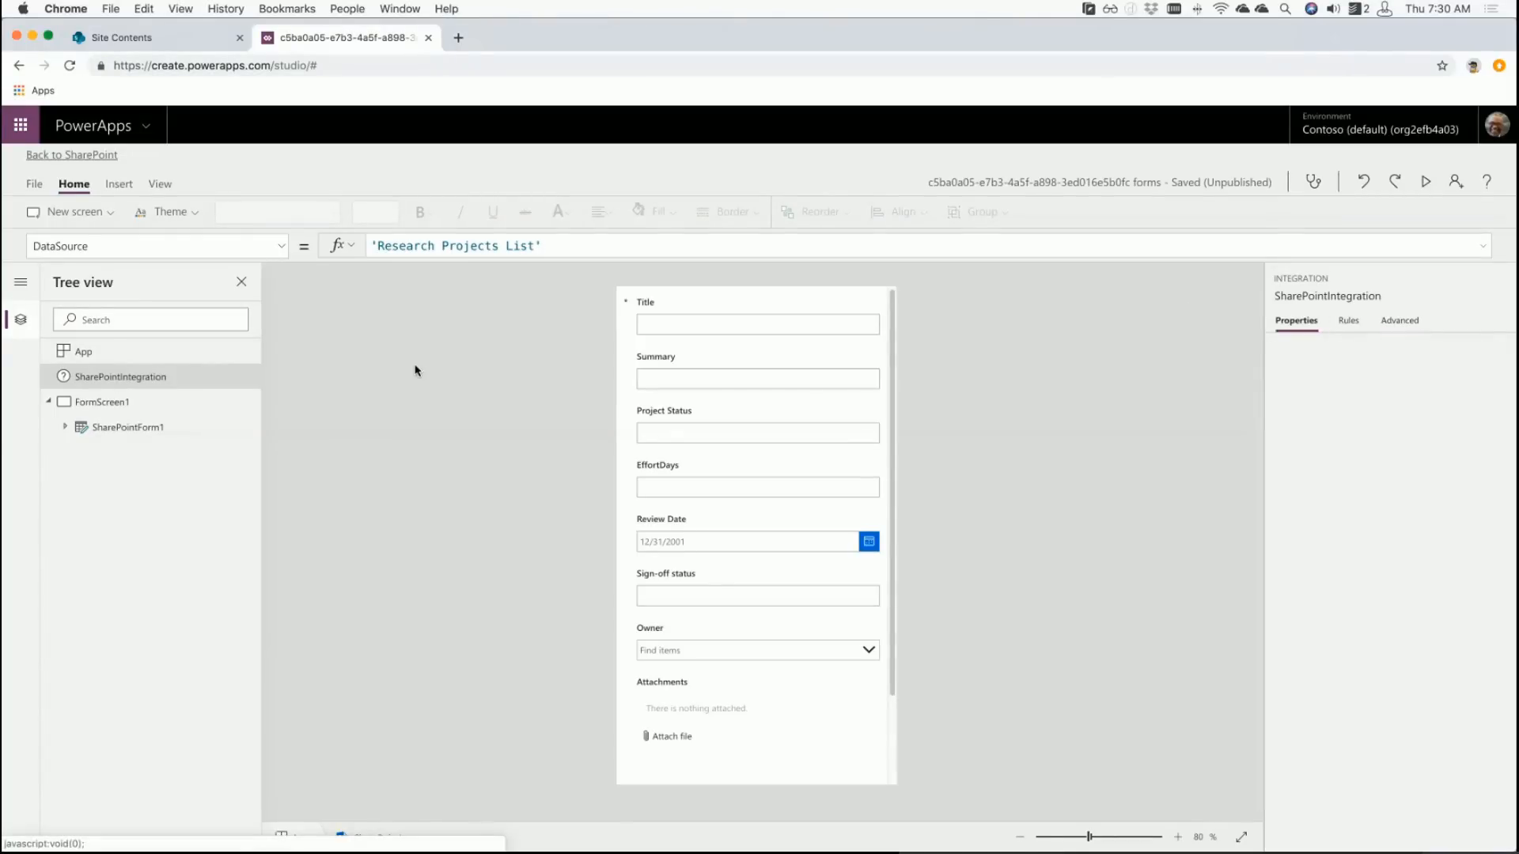
left_click(125, 403)
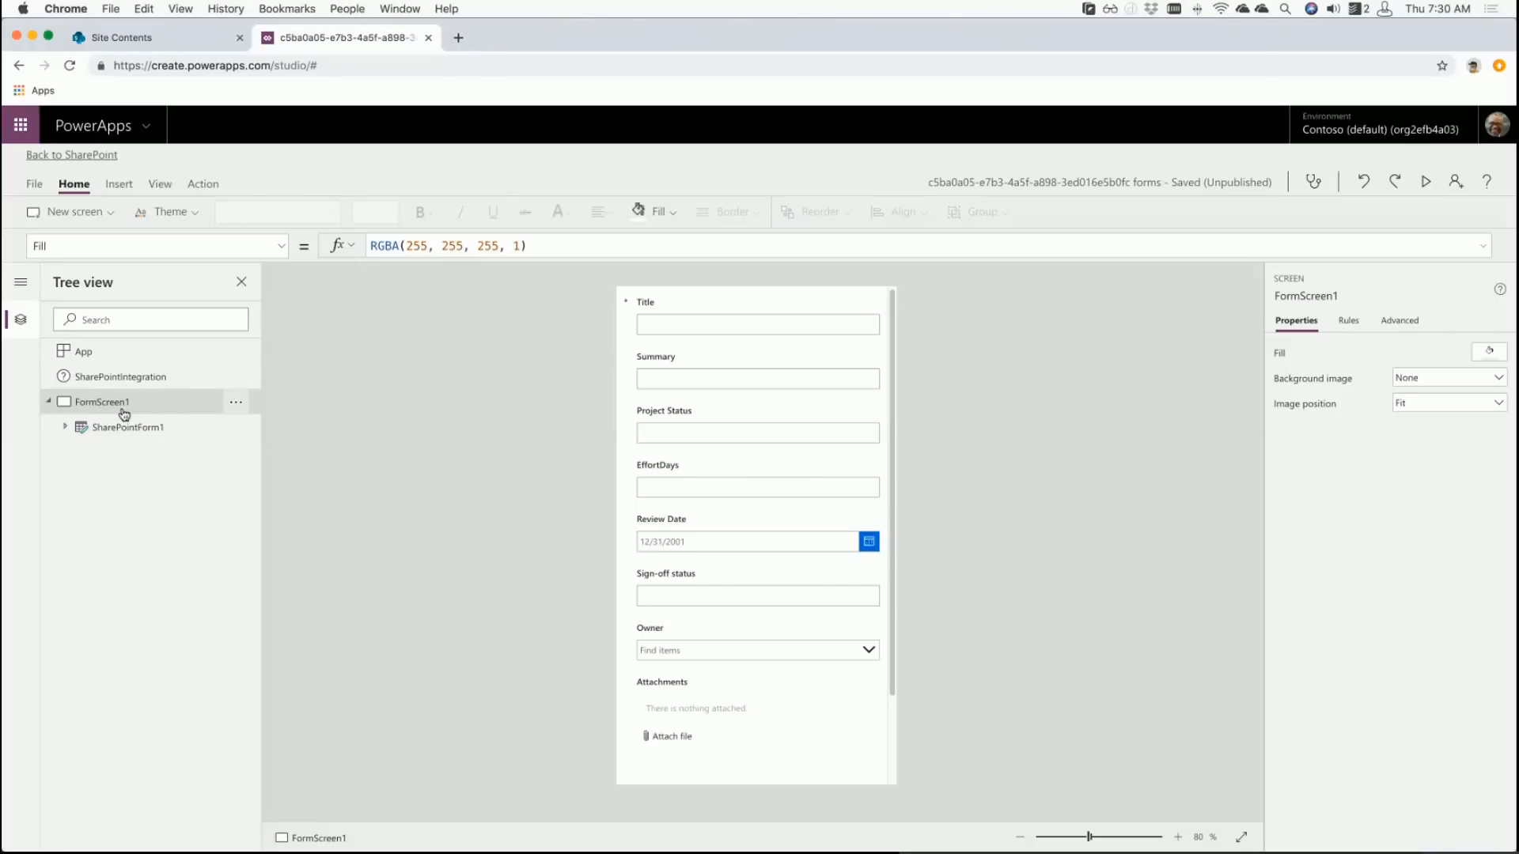
- Check SharePointForm1's data source and the Data sources pane, which lists only Research Projects List
left_click(118, 427)
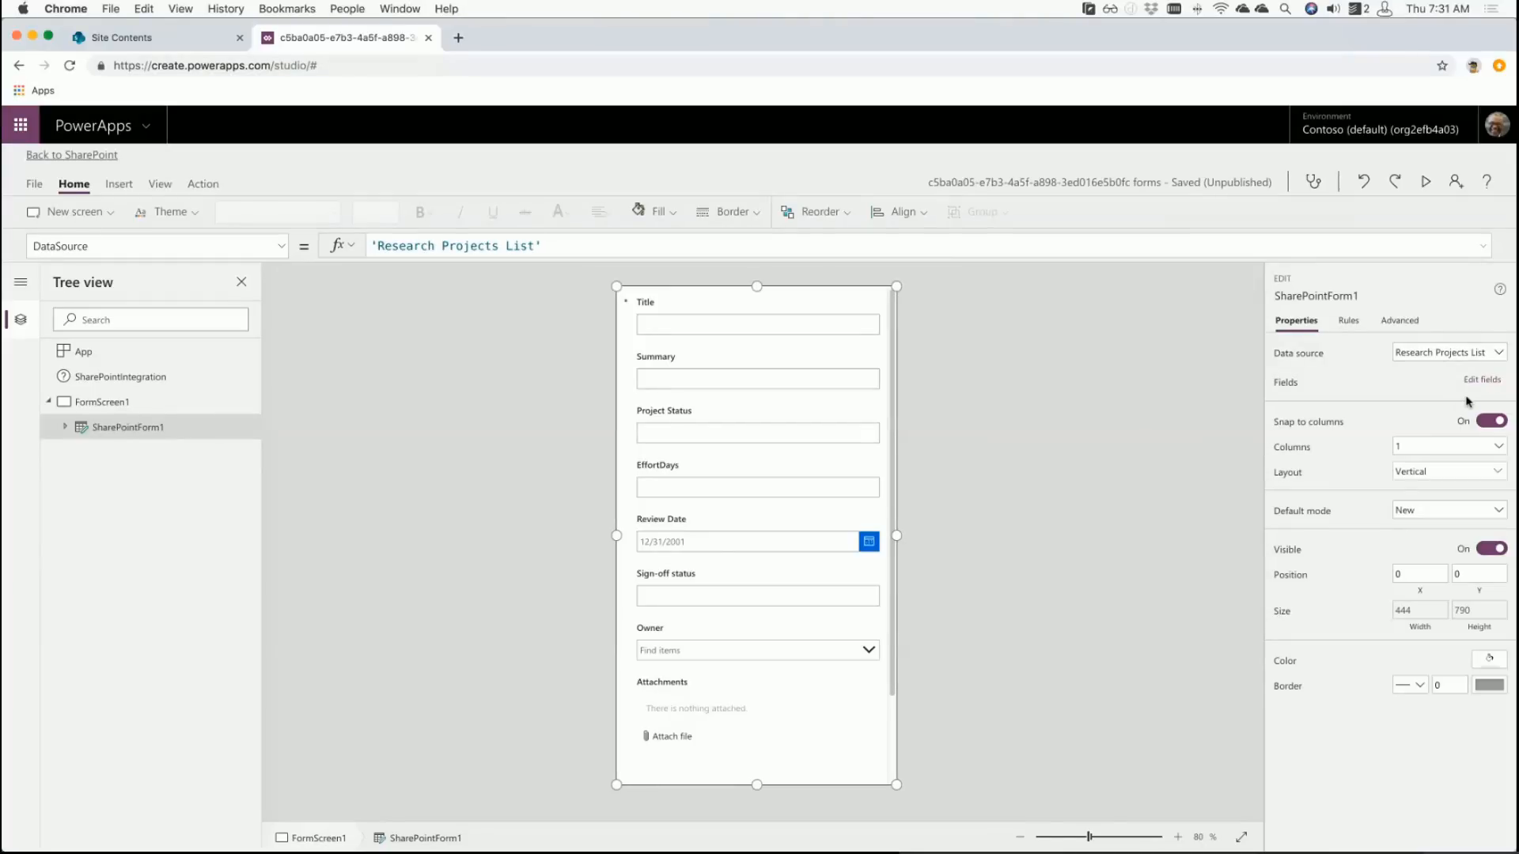
left_click(1486, 357)
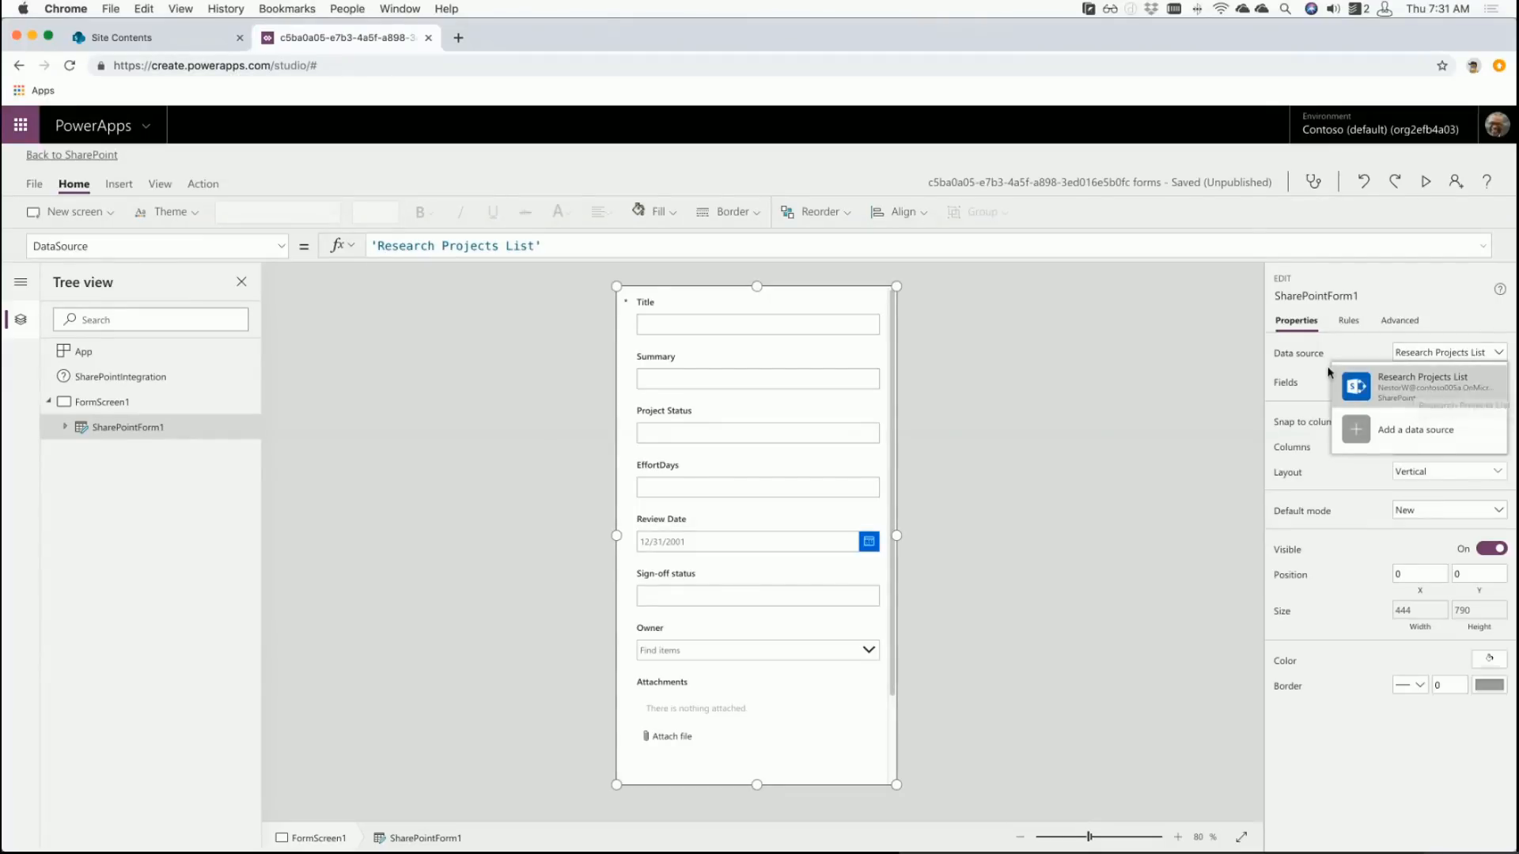
left_click(159, 183)
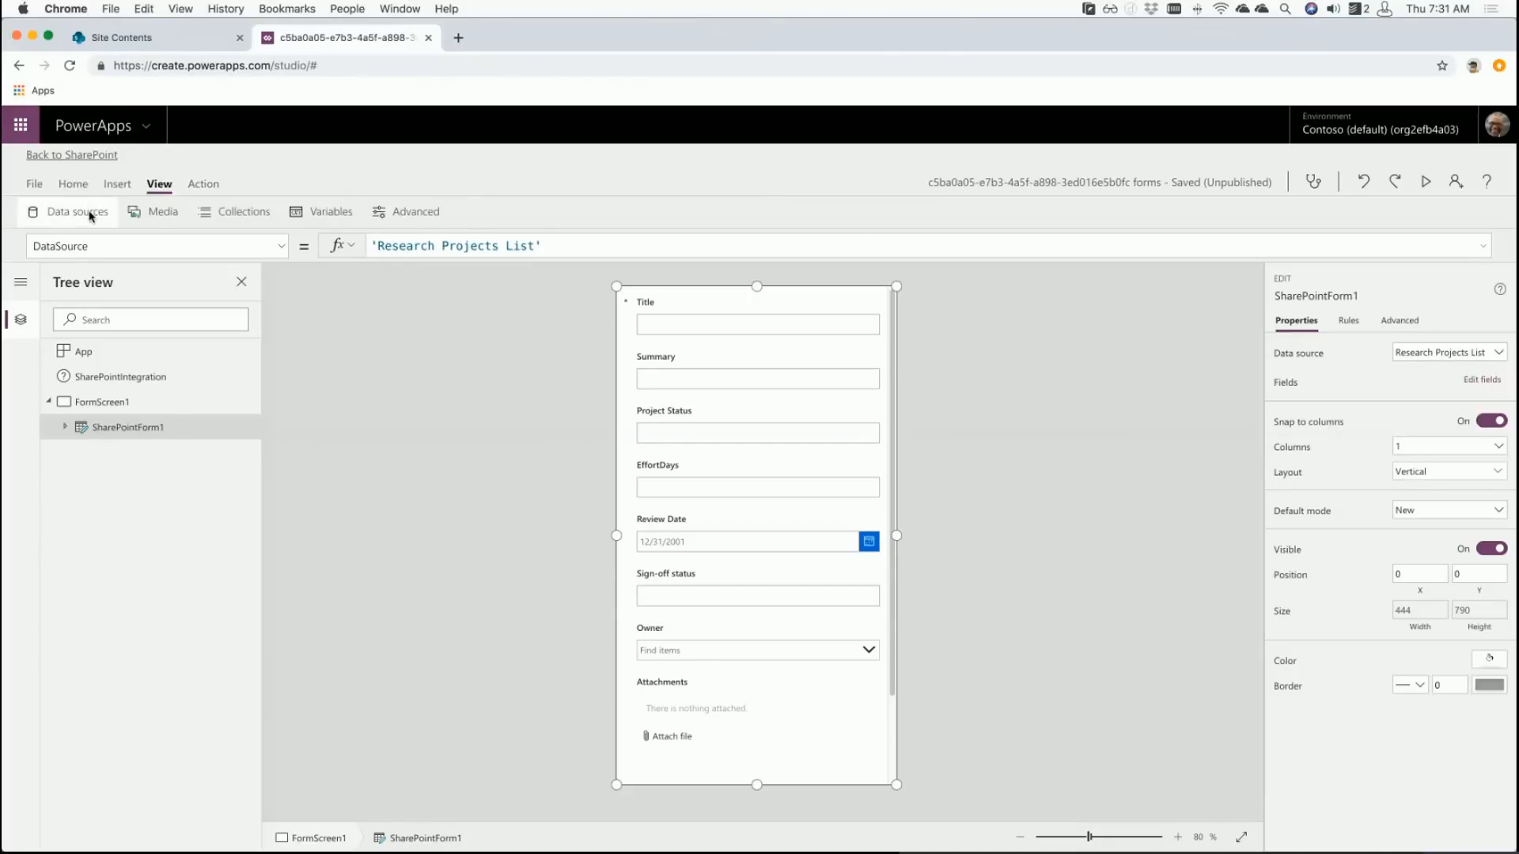
left_click(90, 215)
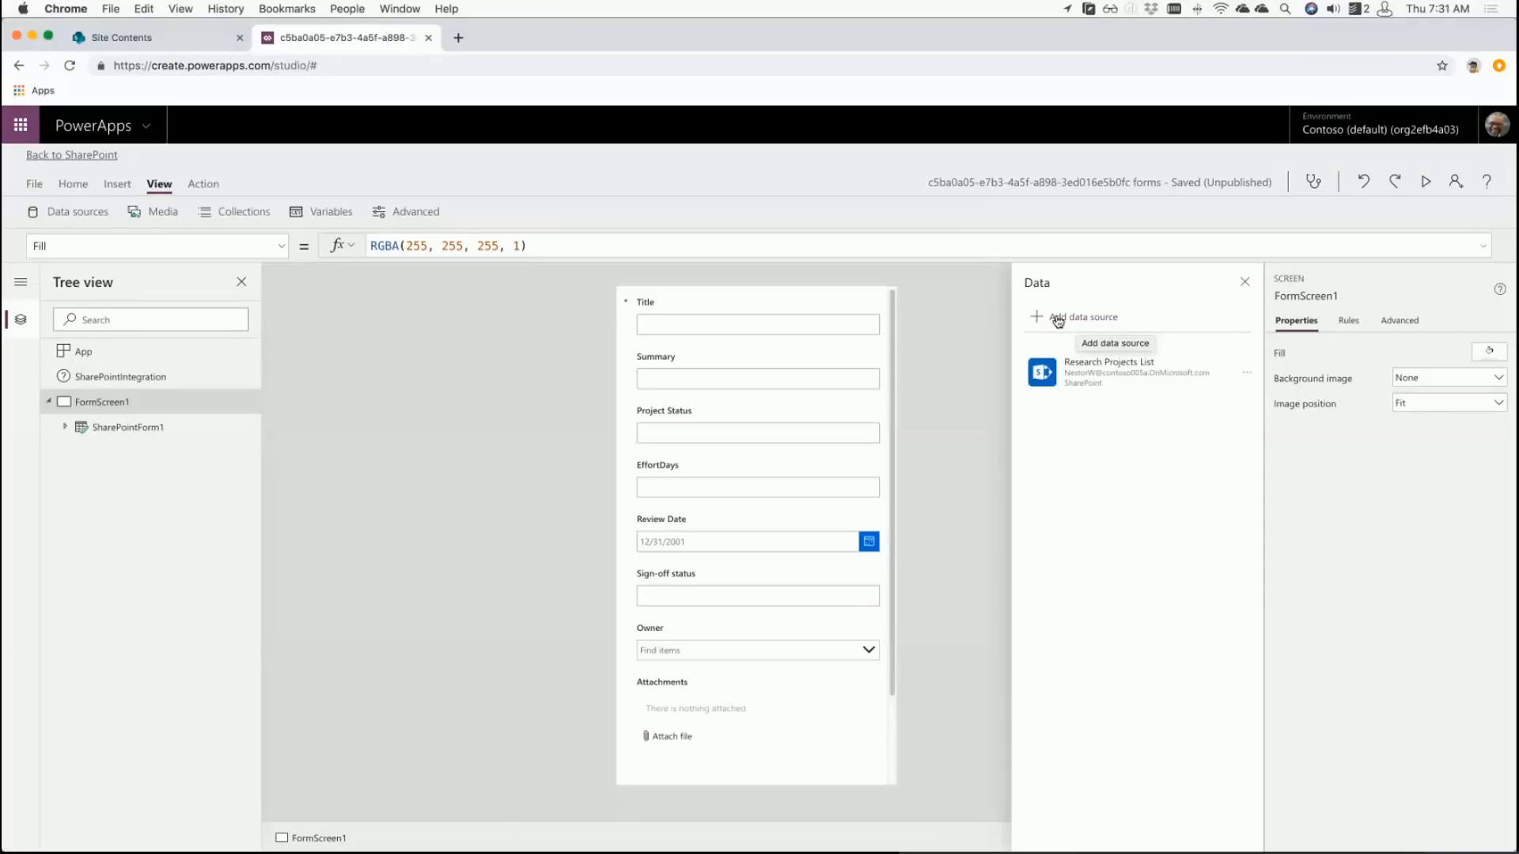
left_click(1241, 283)
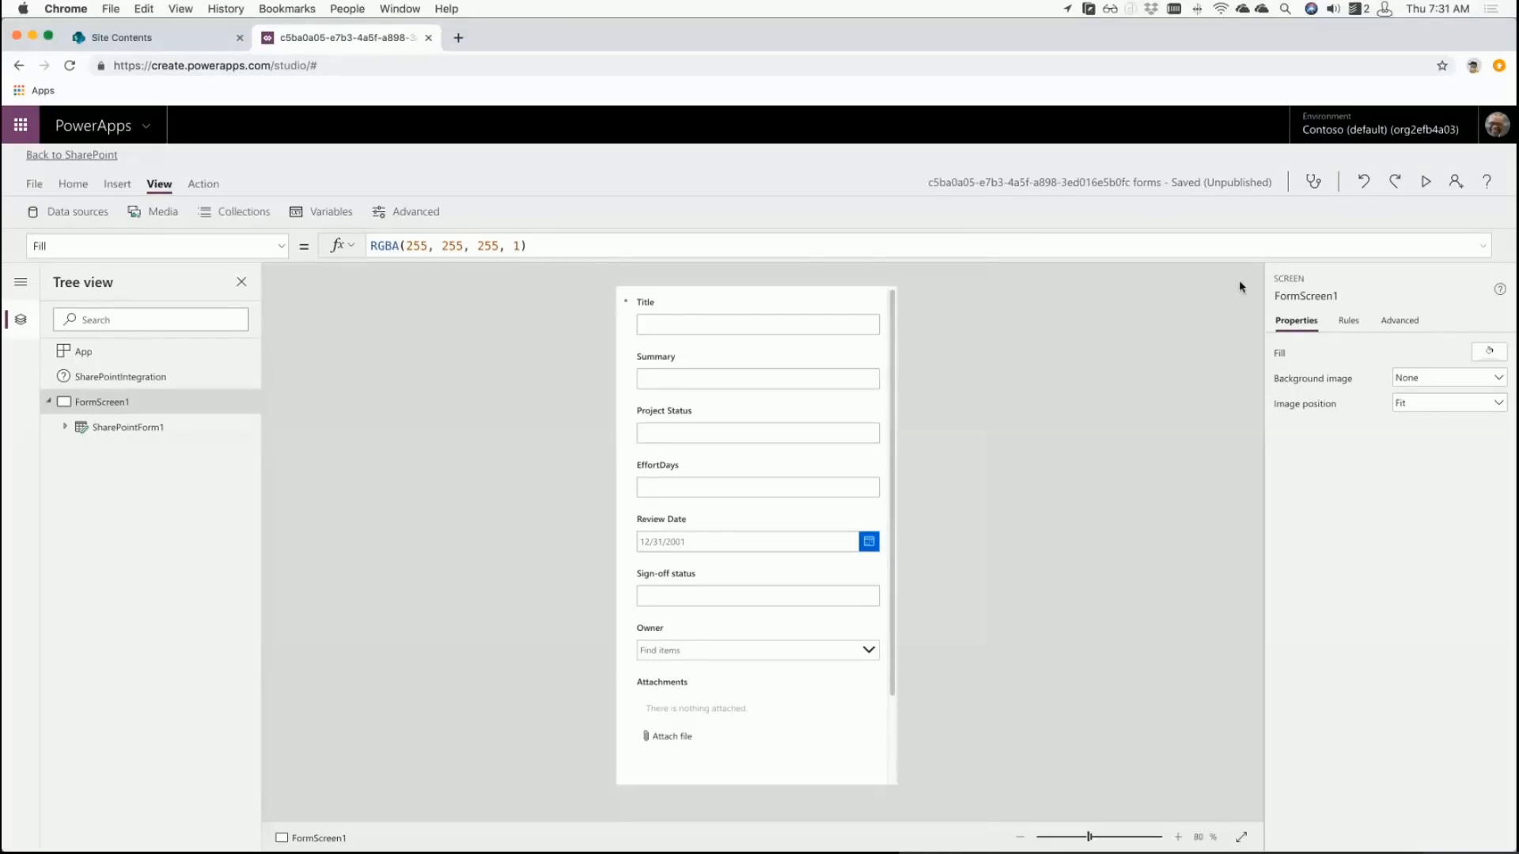
left_click(111, 431)
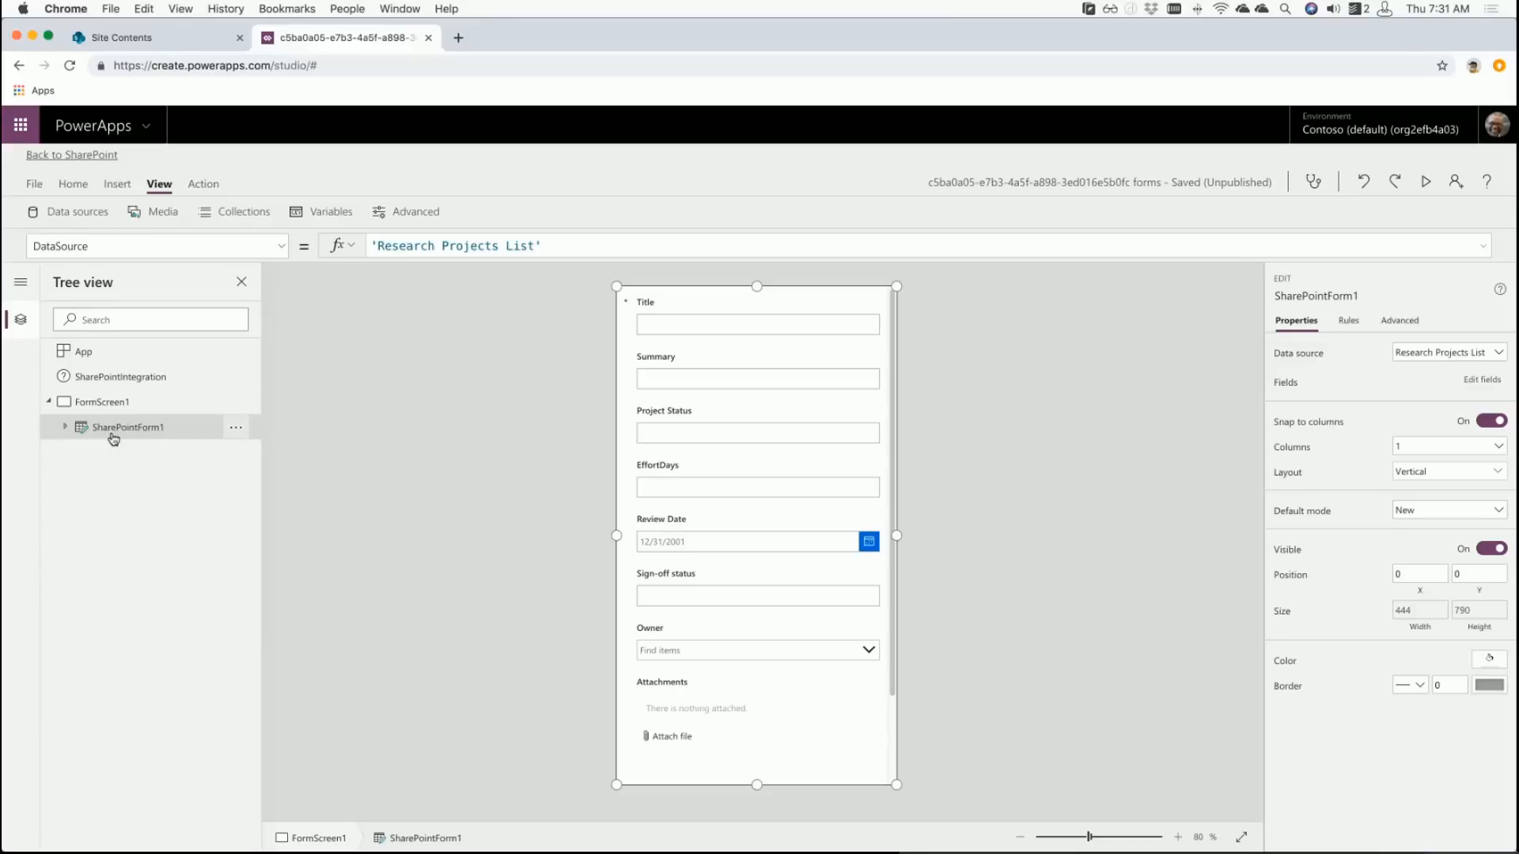
- Expand Title_DataCard1 and inspect StarVisible1, ErrorMessage1, DataCardValue1 and DataCardKey1, then reselect SharePointForm1
left_click(65, 428)
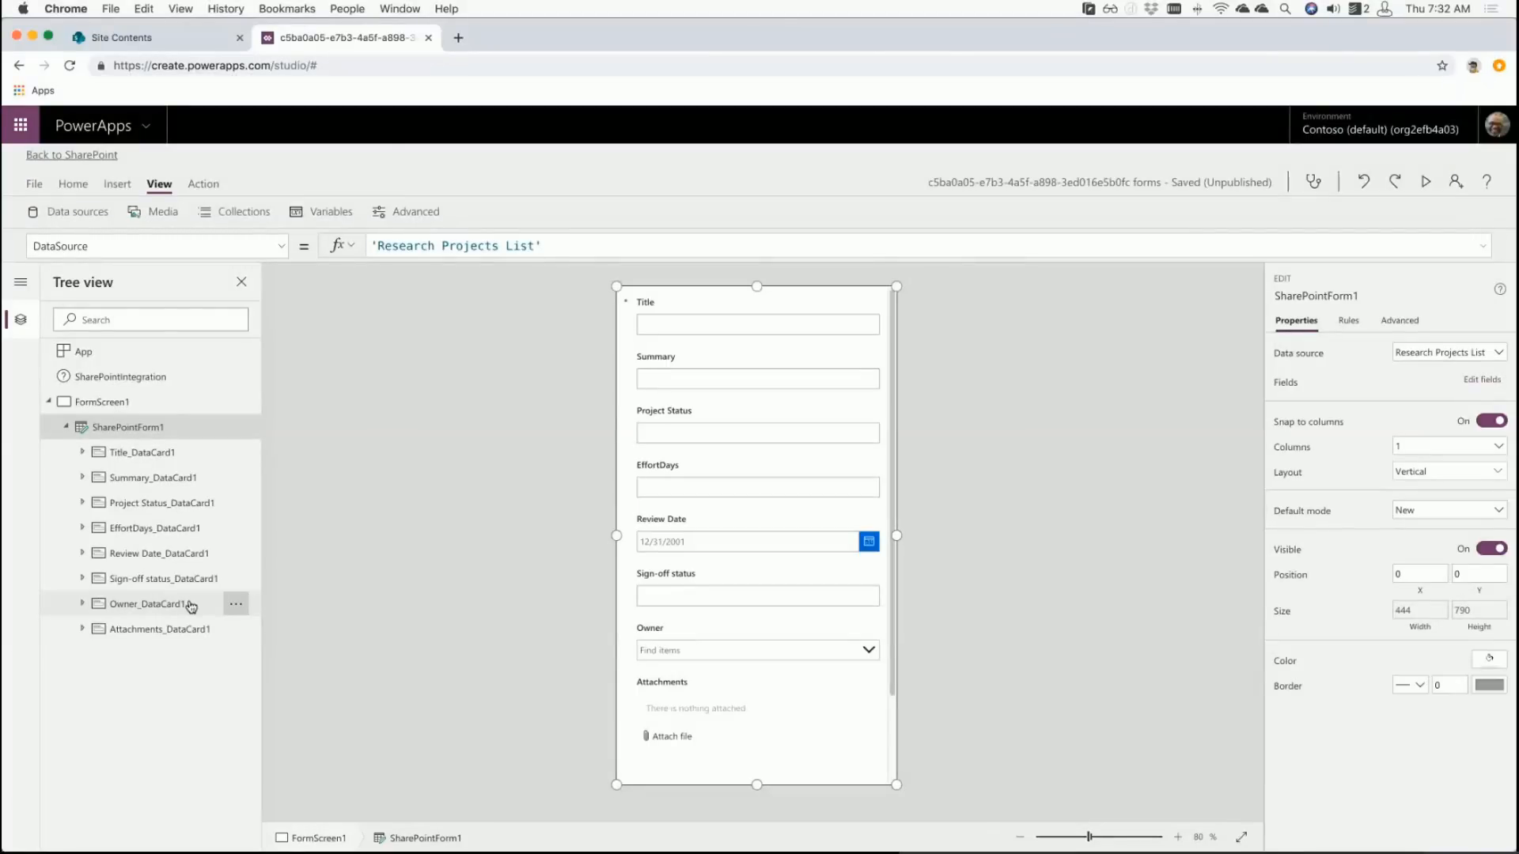
left_click(83, 452)
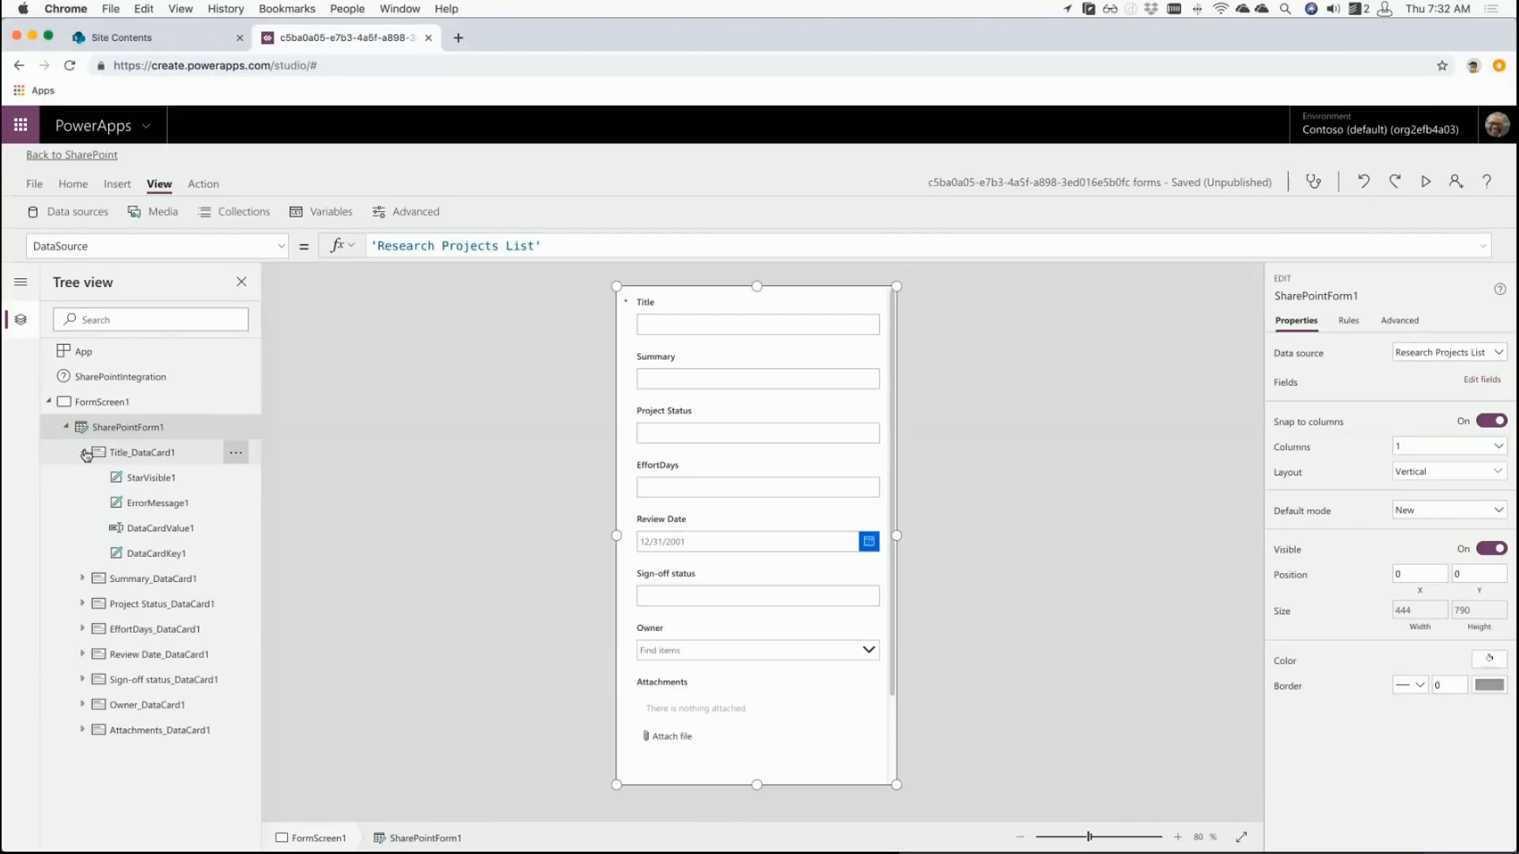
left_click(193, 480)
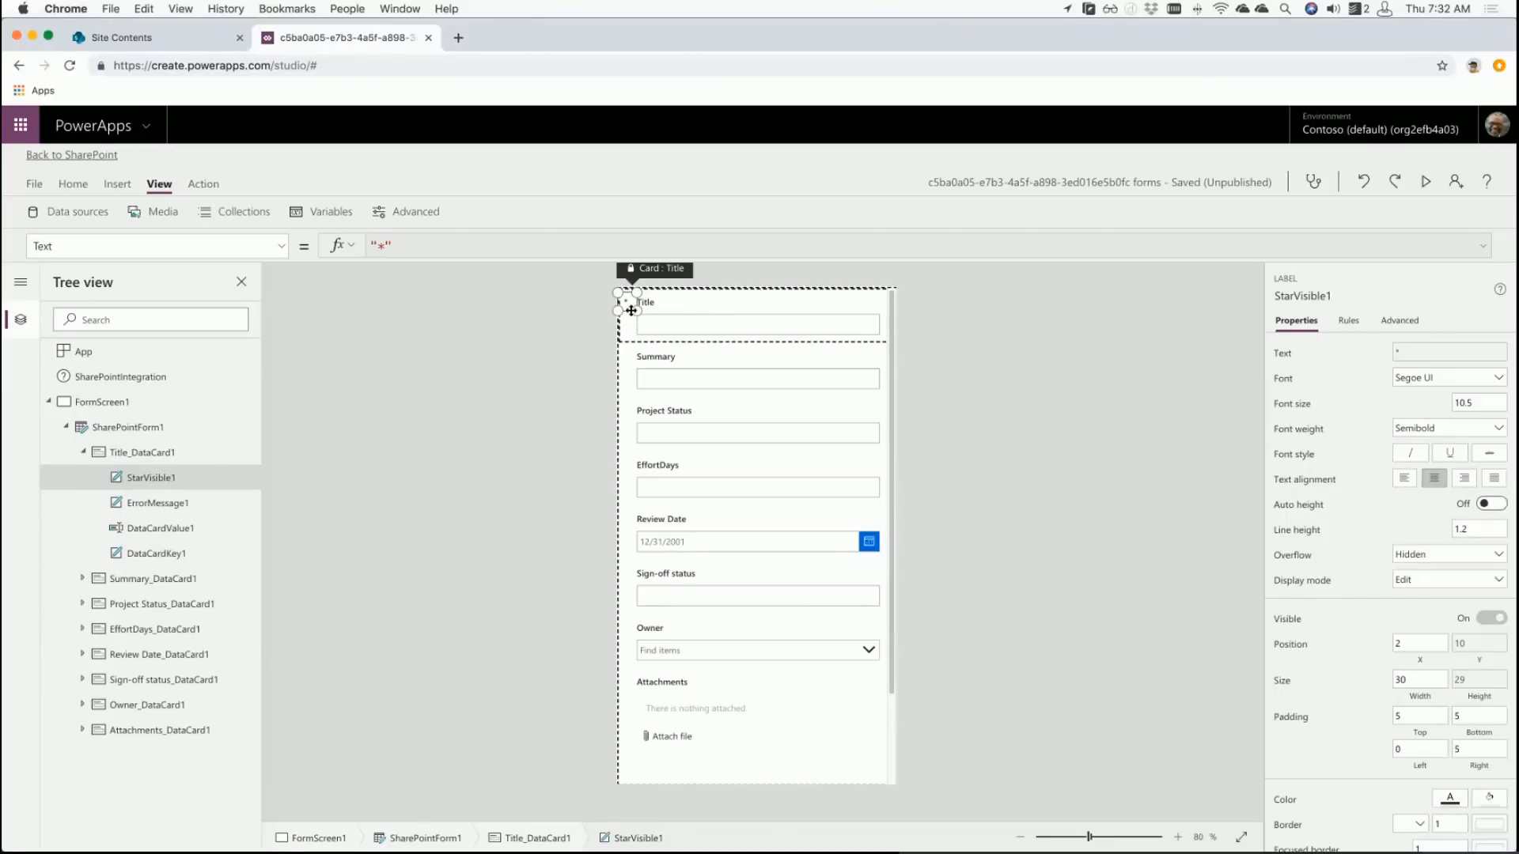
left_click(143, 510)
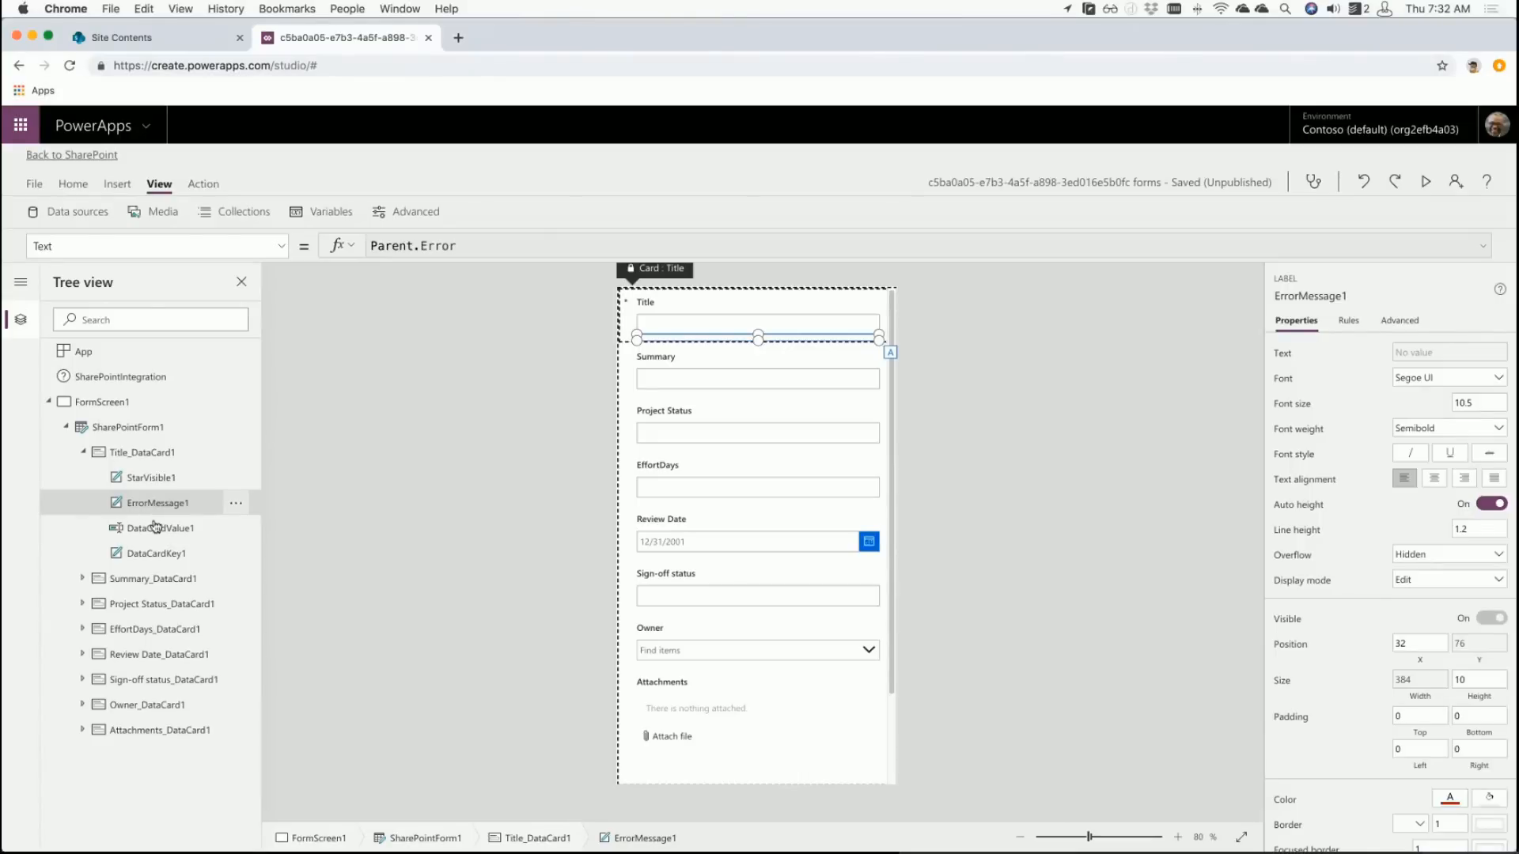
left_click(157, 529)
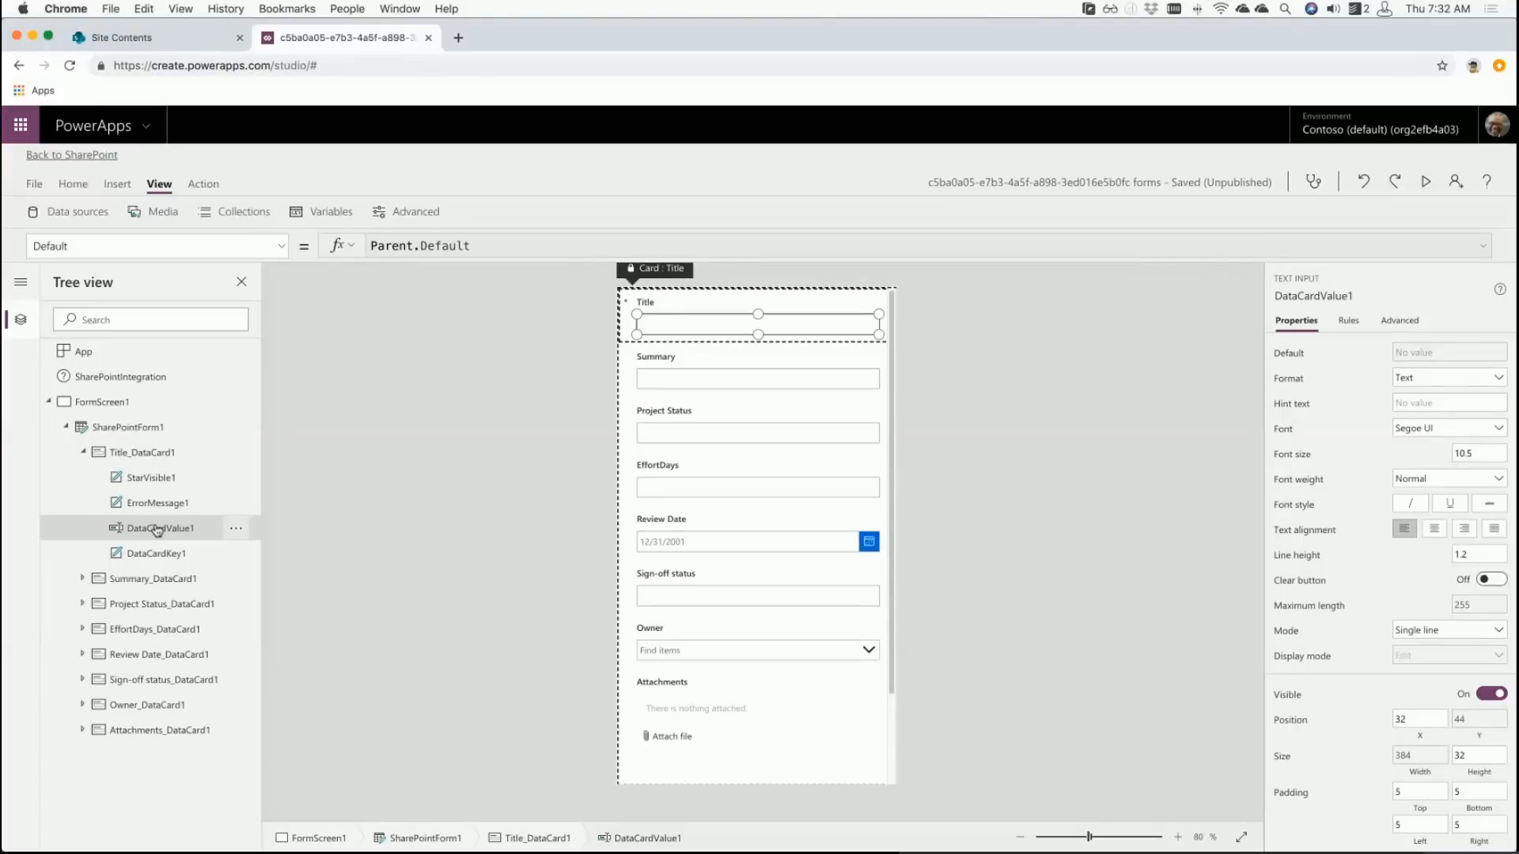
left_click(159, 554)
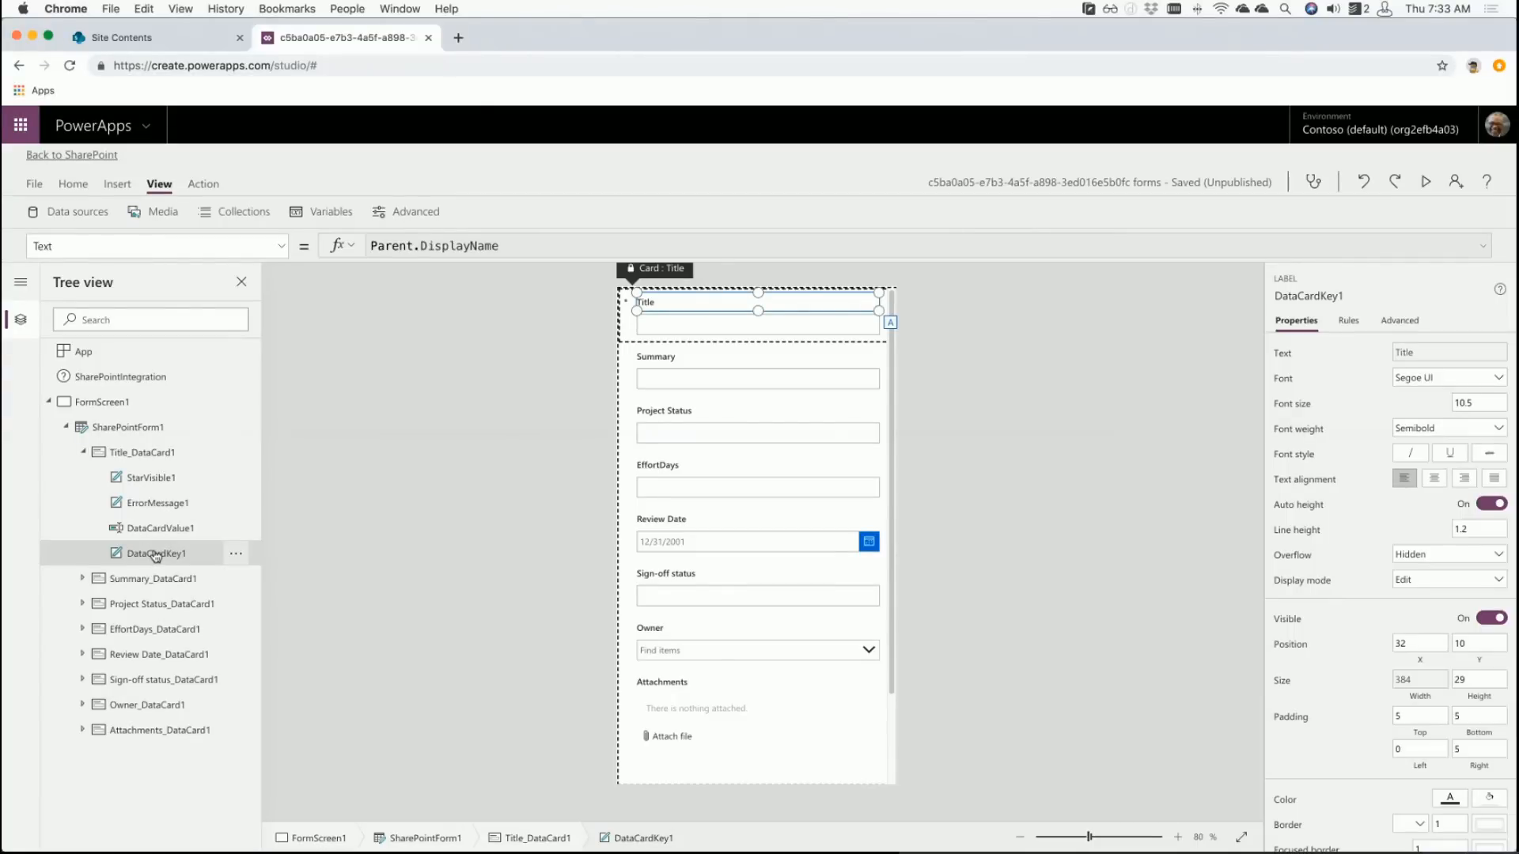
left_click(122, 435)
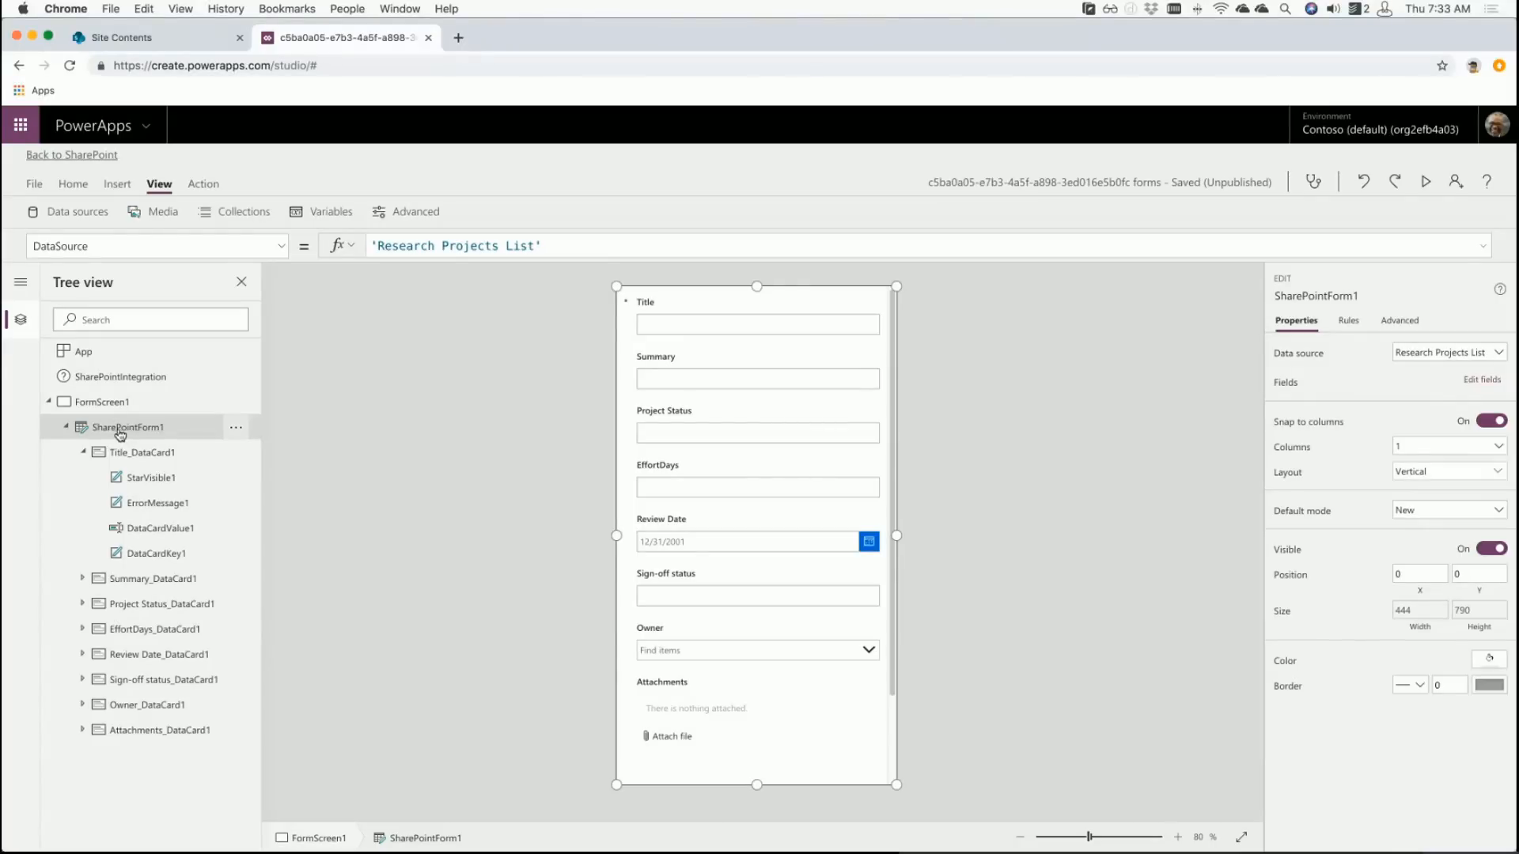
- In the form's Fields list, move EffortDays to the end and remove the Attachments field
left_click(83, 451)
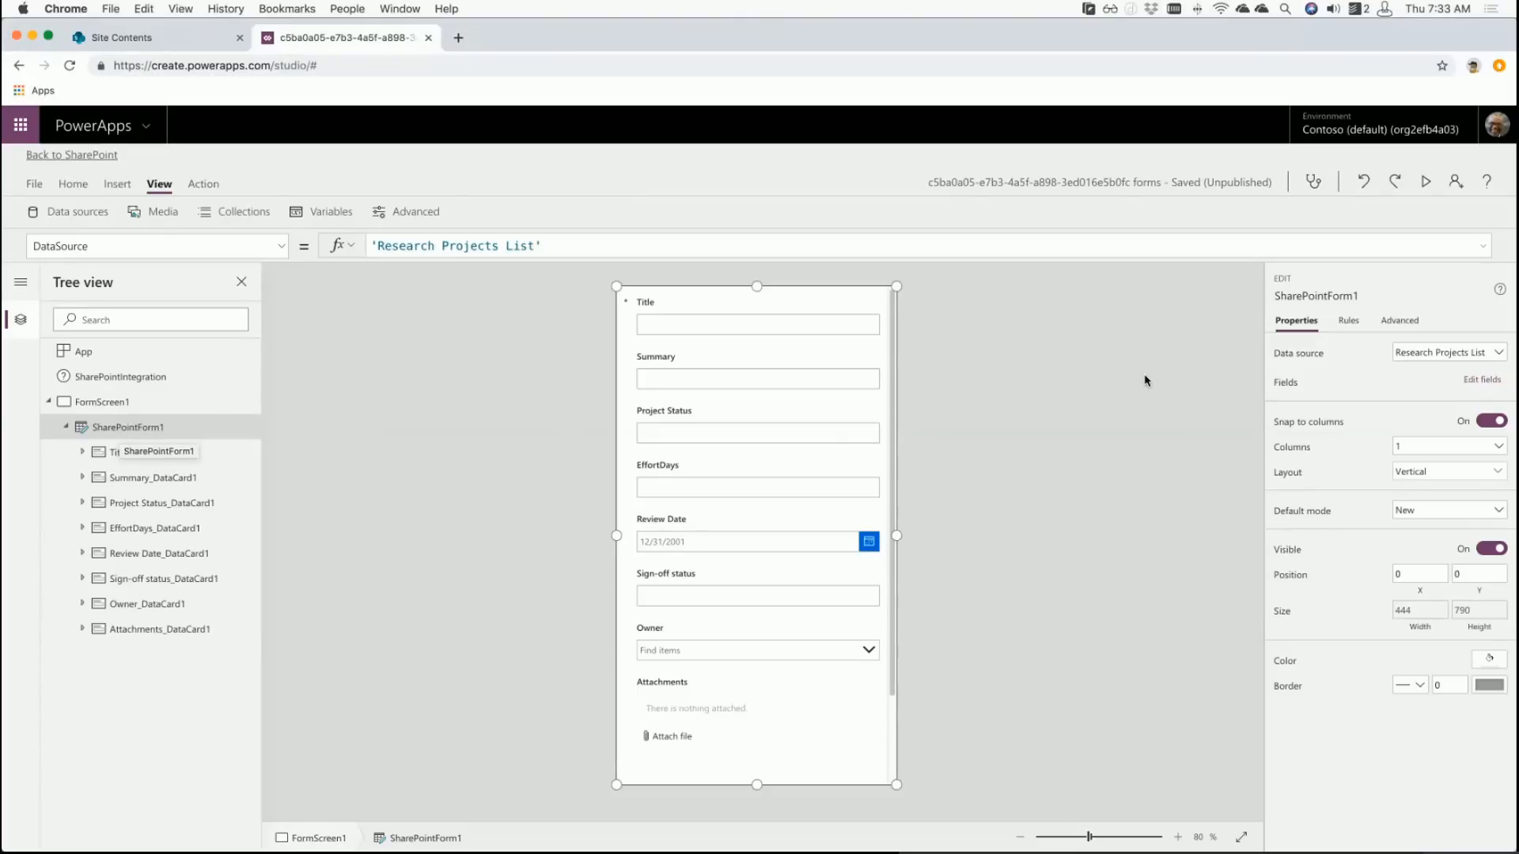
left_click(1473, 383)
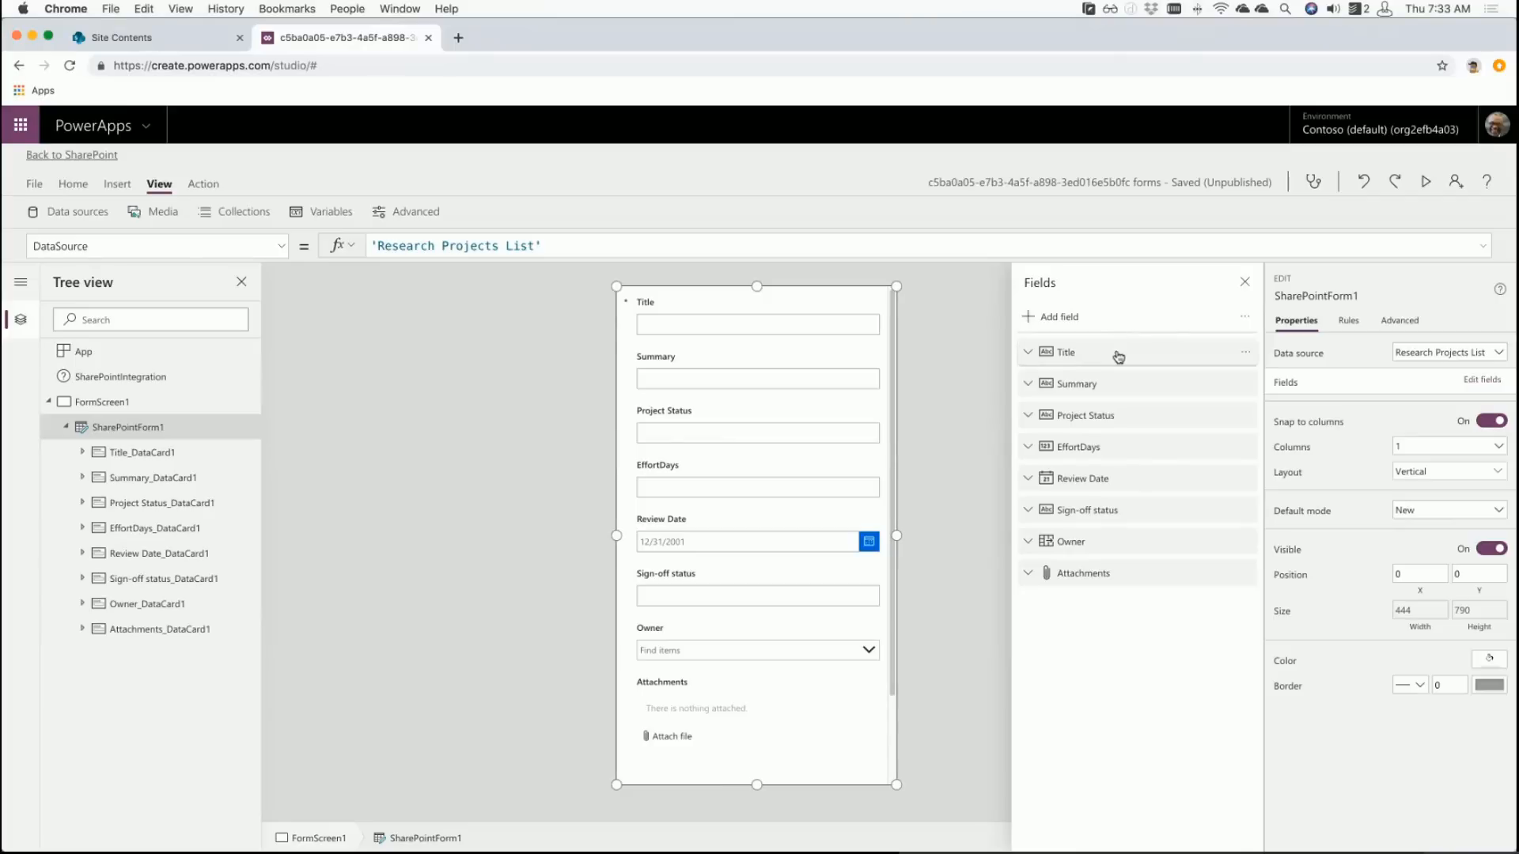
mouse_move(1112, 393)
left_mouse_down()
mouse_move(1111, 423)
mouse_move(1108, 379)
mouse_move(1118, 506)
mouse_move(1112, 388)
left_mouse_up()
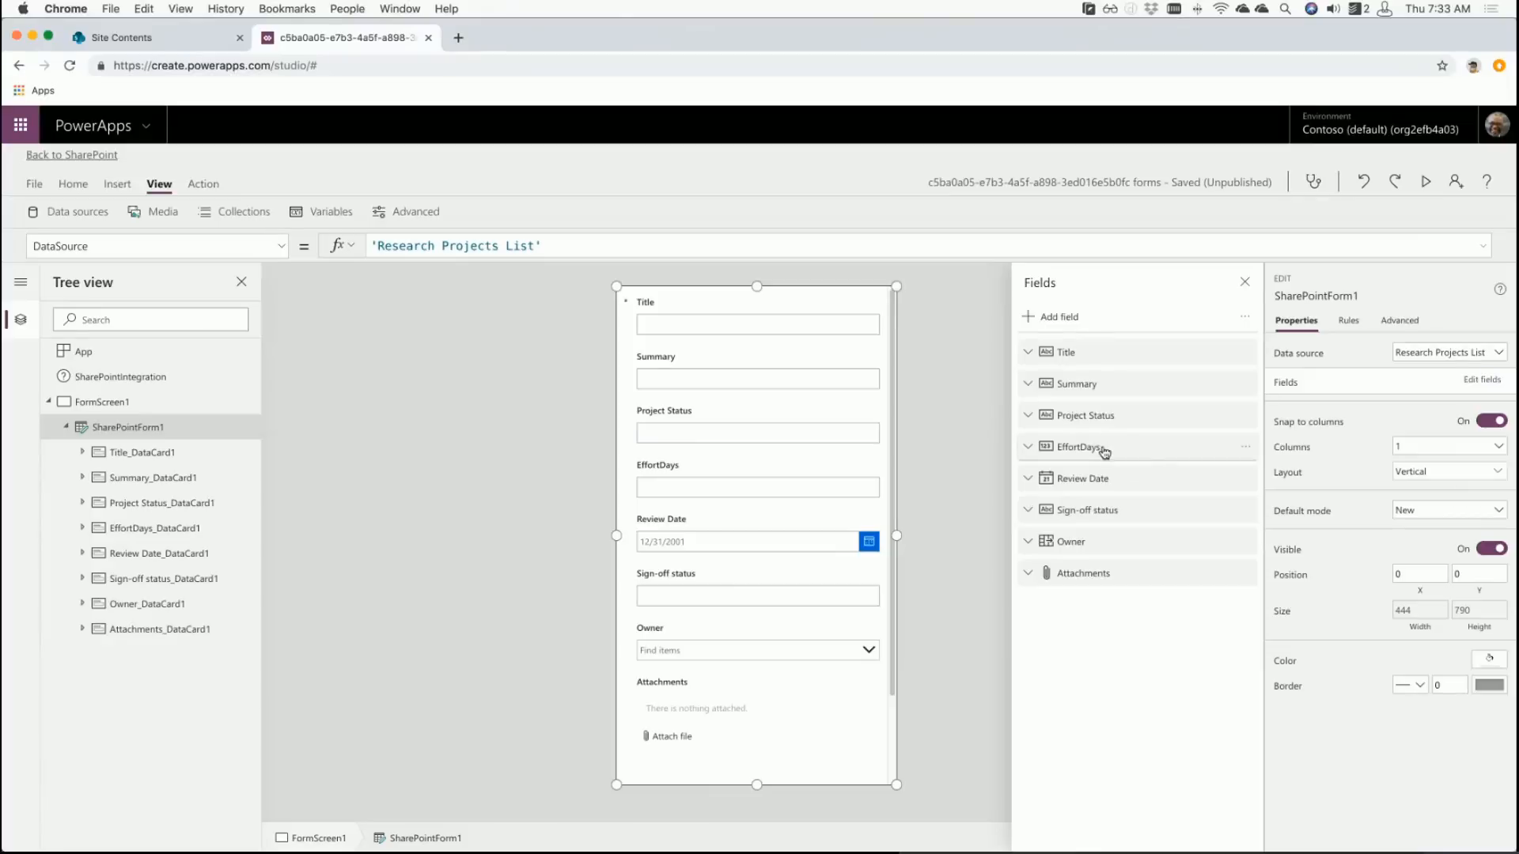
left_click_drag(1104, 452, 1122, 586)
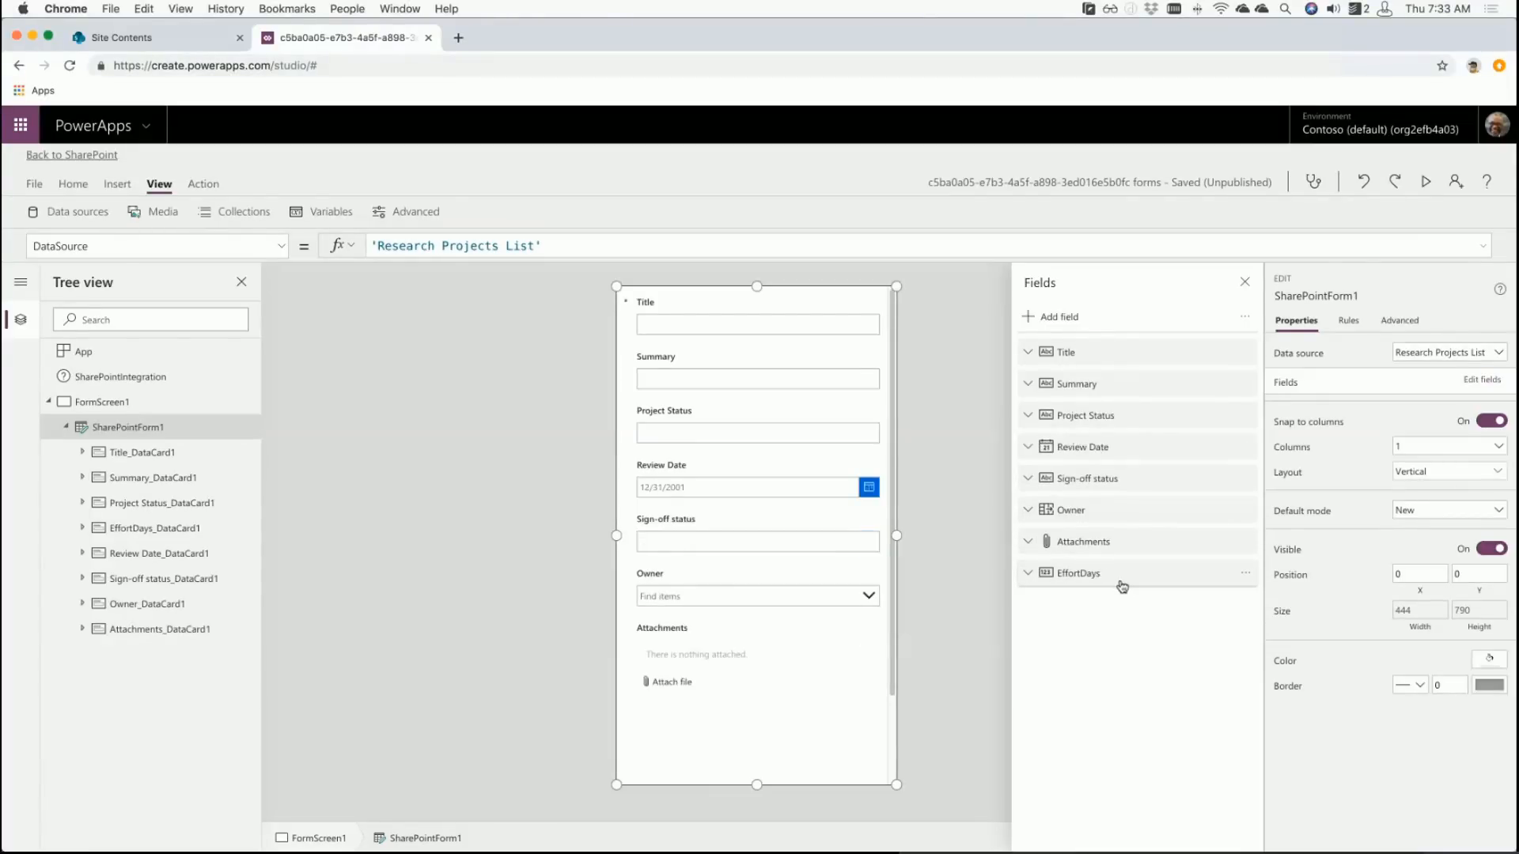
left_click(1246, 545)
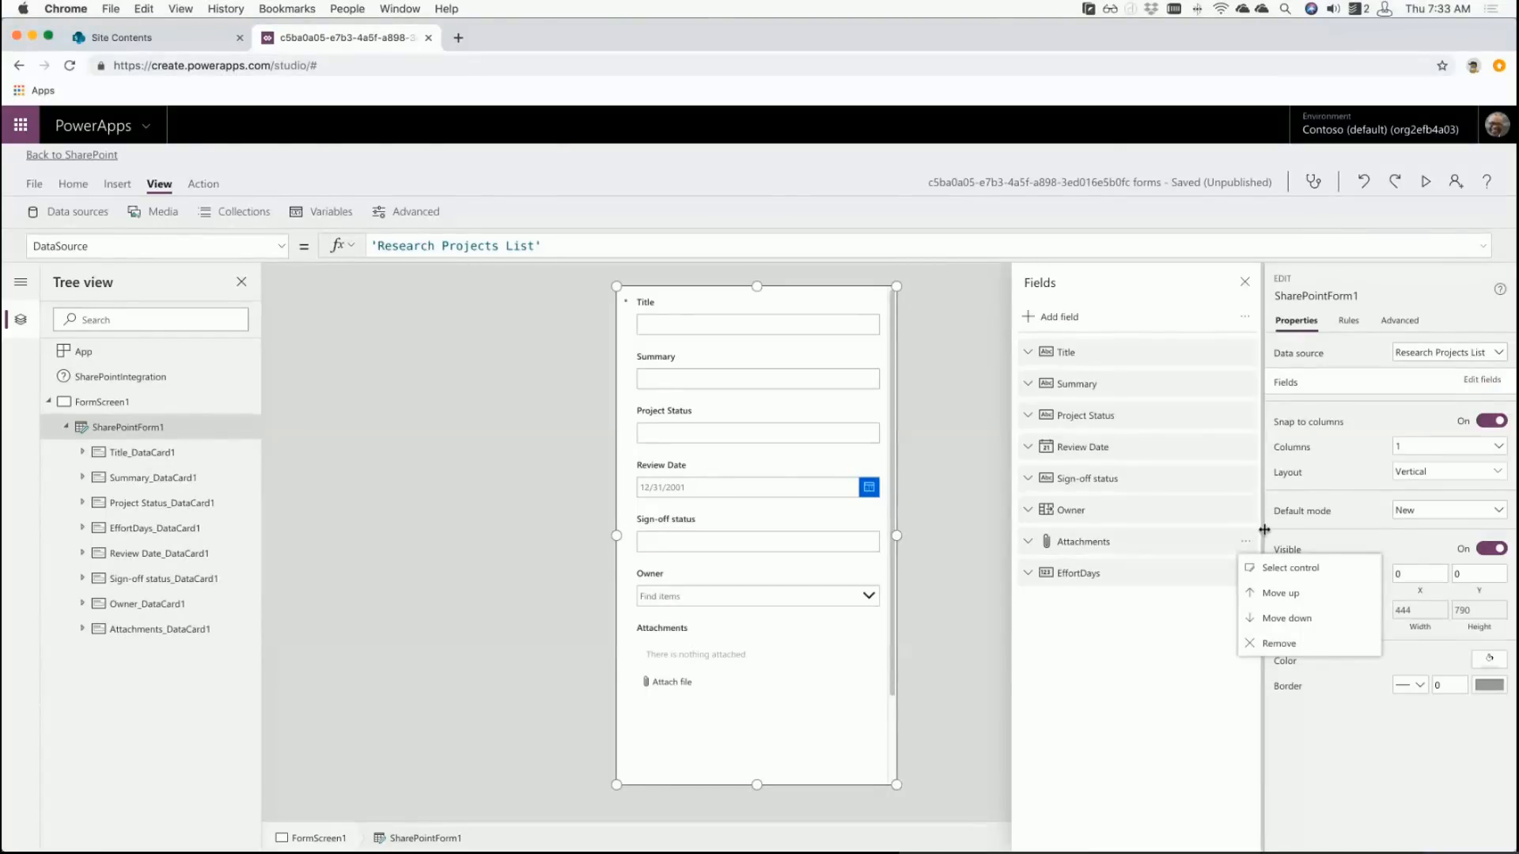
left_click(1273, 645)
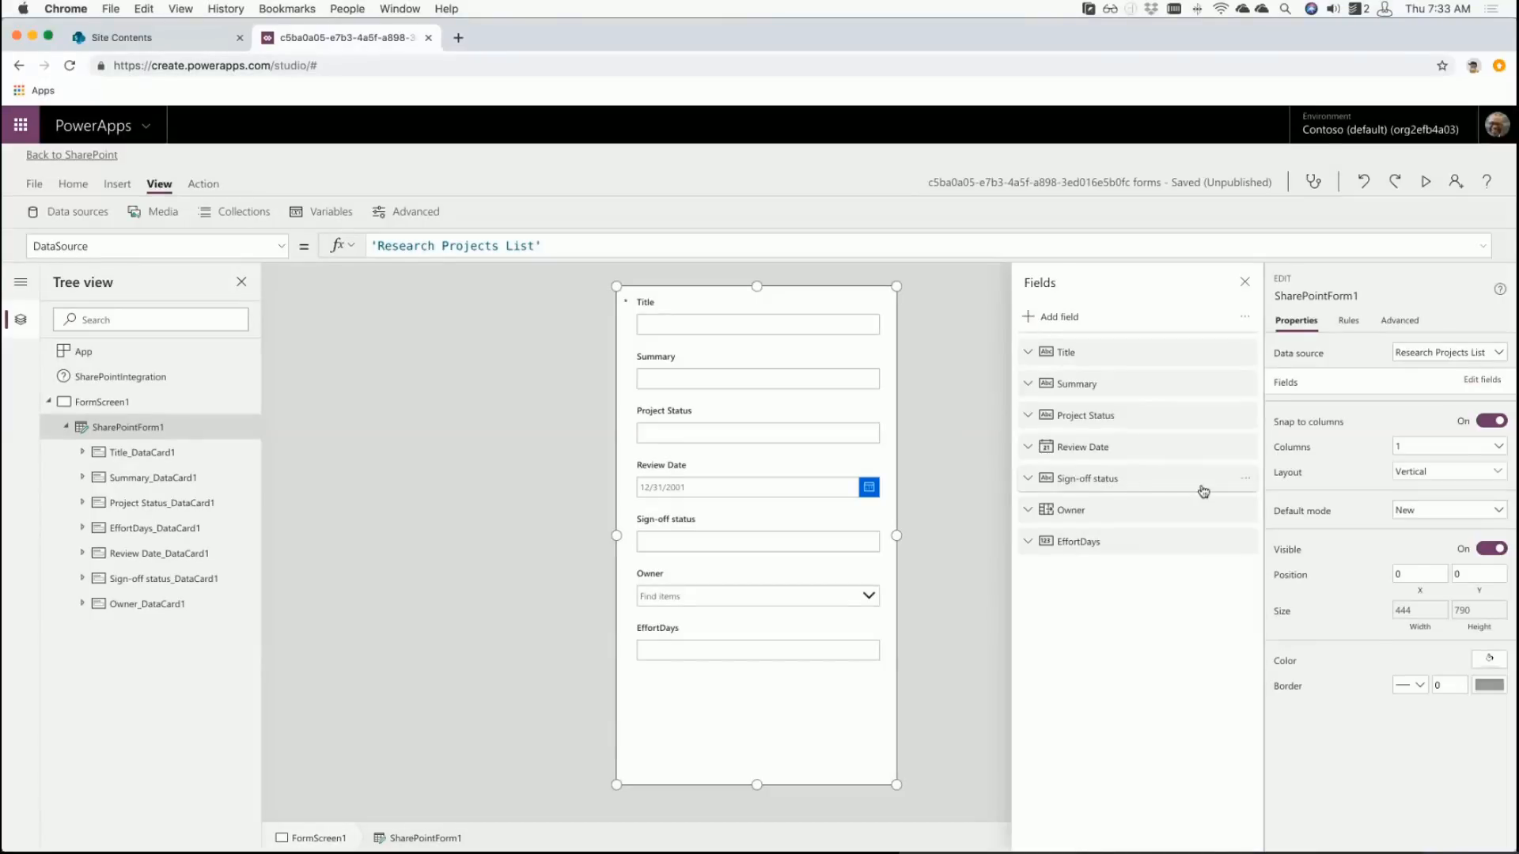
- Delete the Sign-off status field, leaving six fields ending with Owner and EffortDays
left_click(1246, 480)
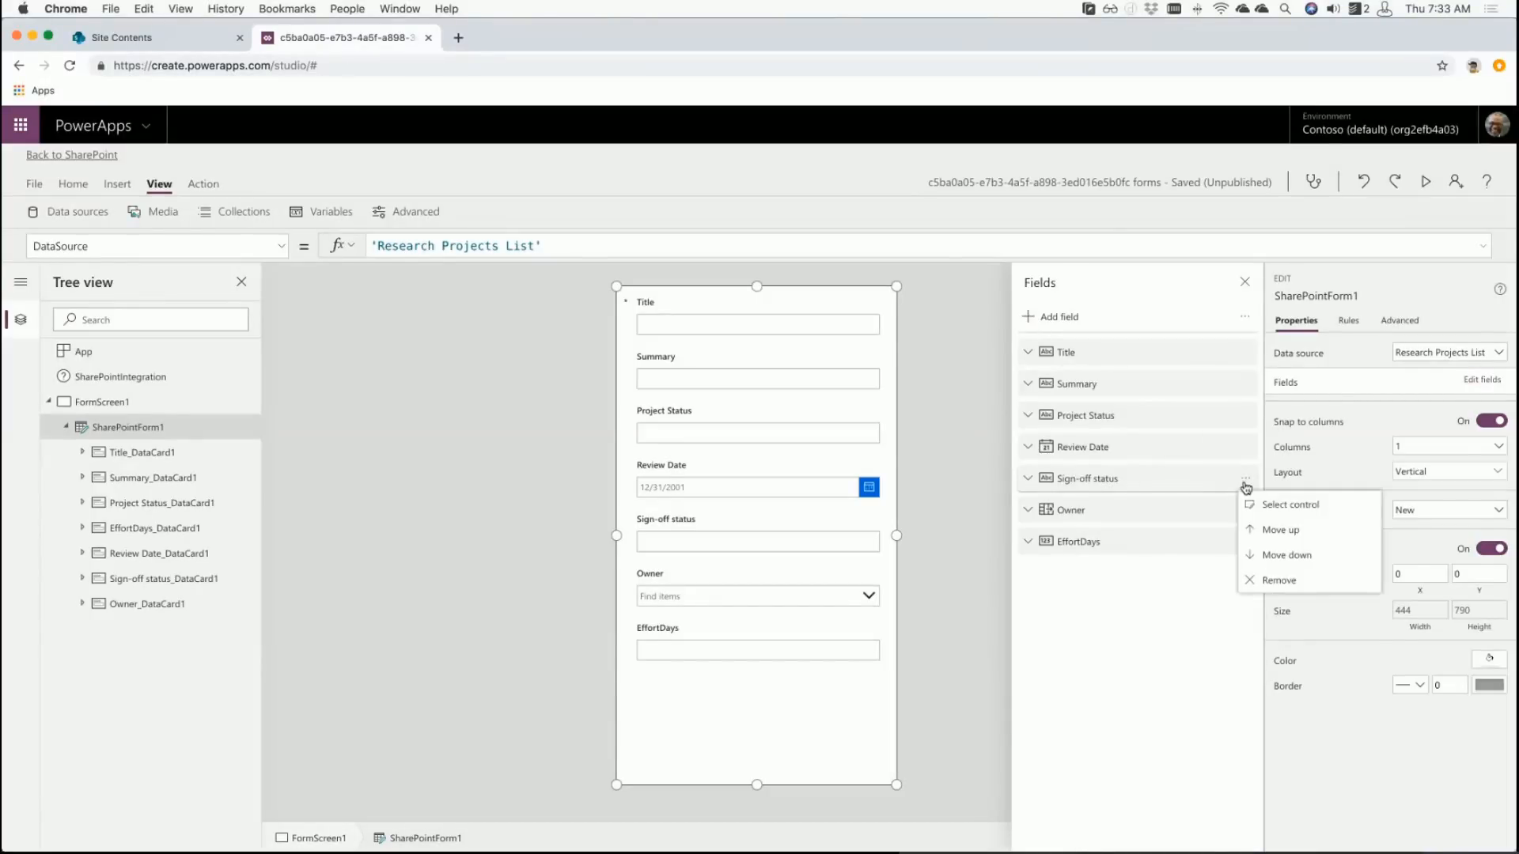
left_click(1250, 582)
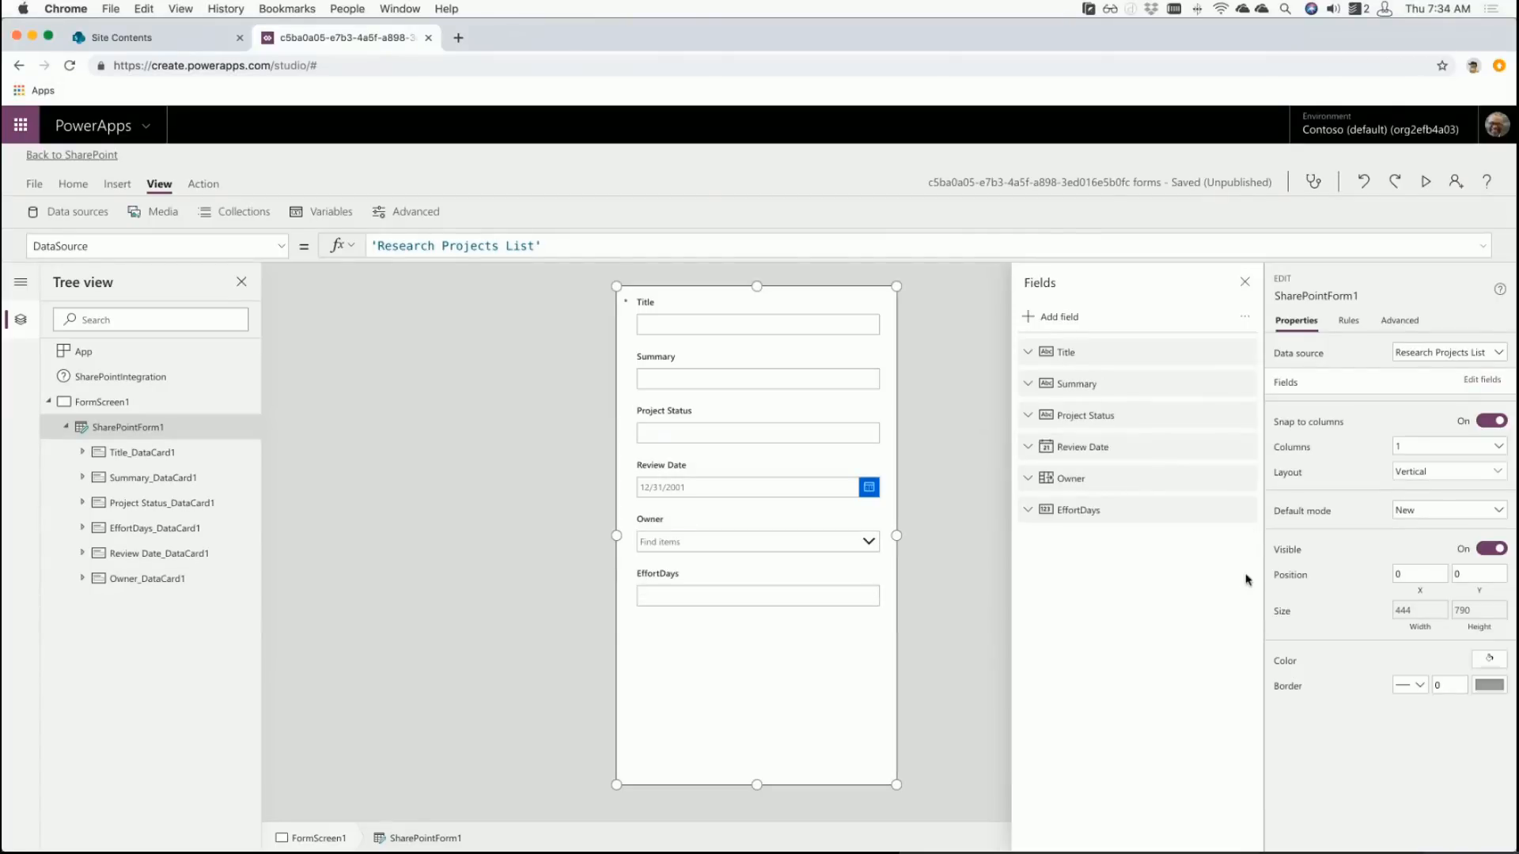
left_click(1076, 318)
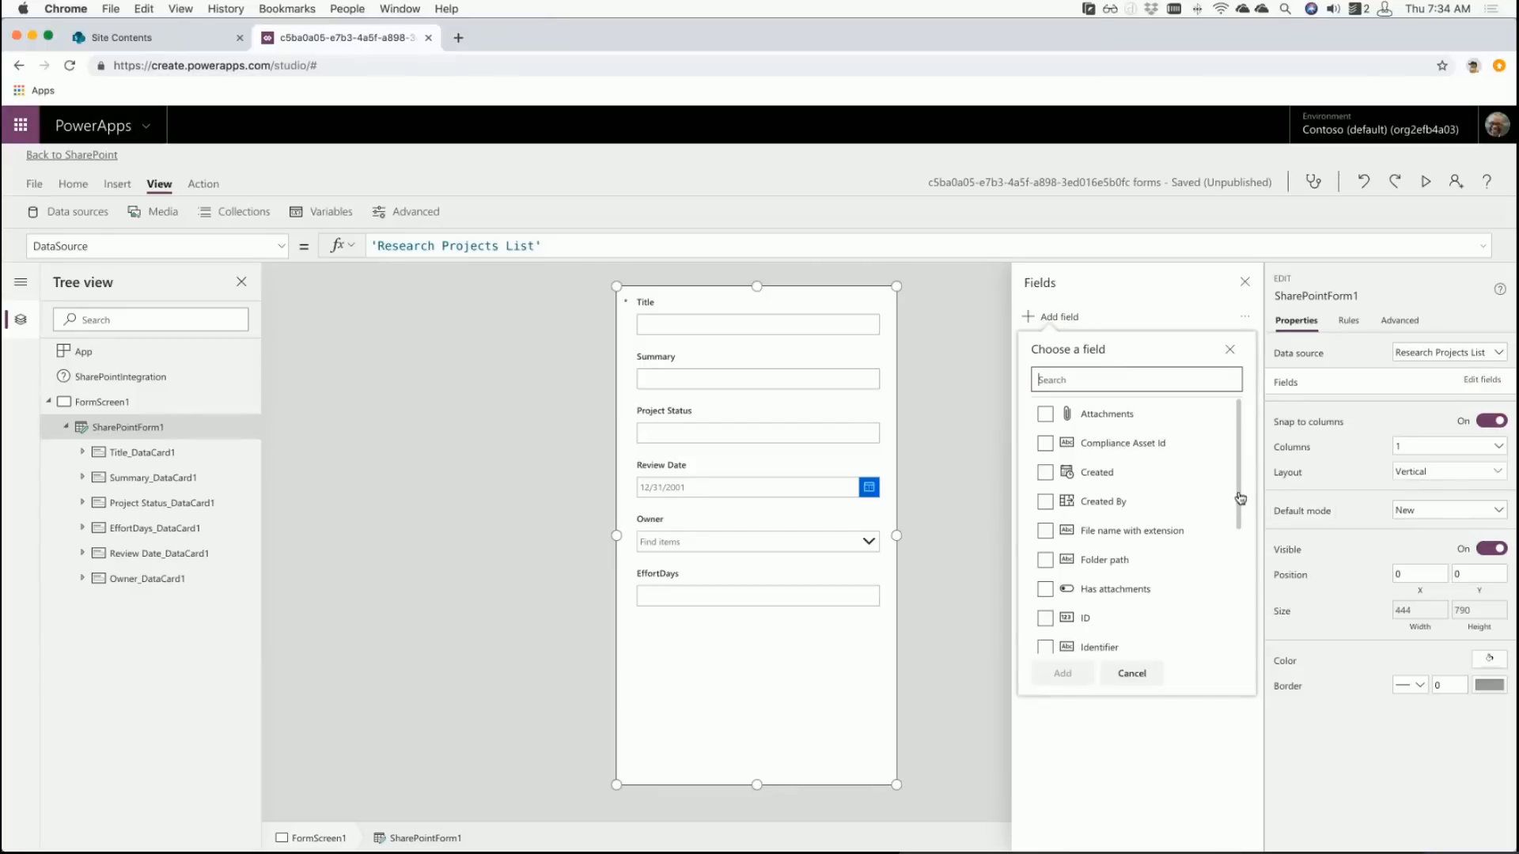
left_click_drag(1237, 500, 1239, 571)
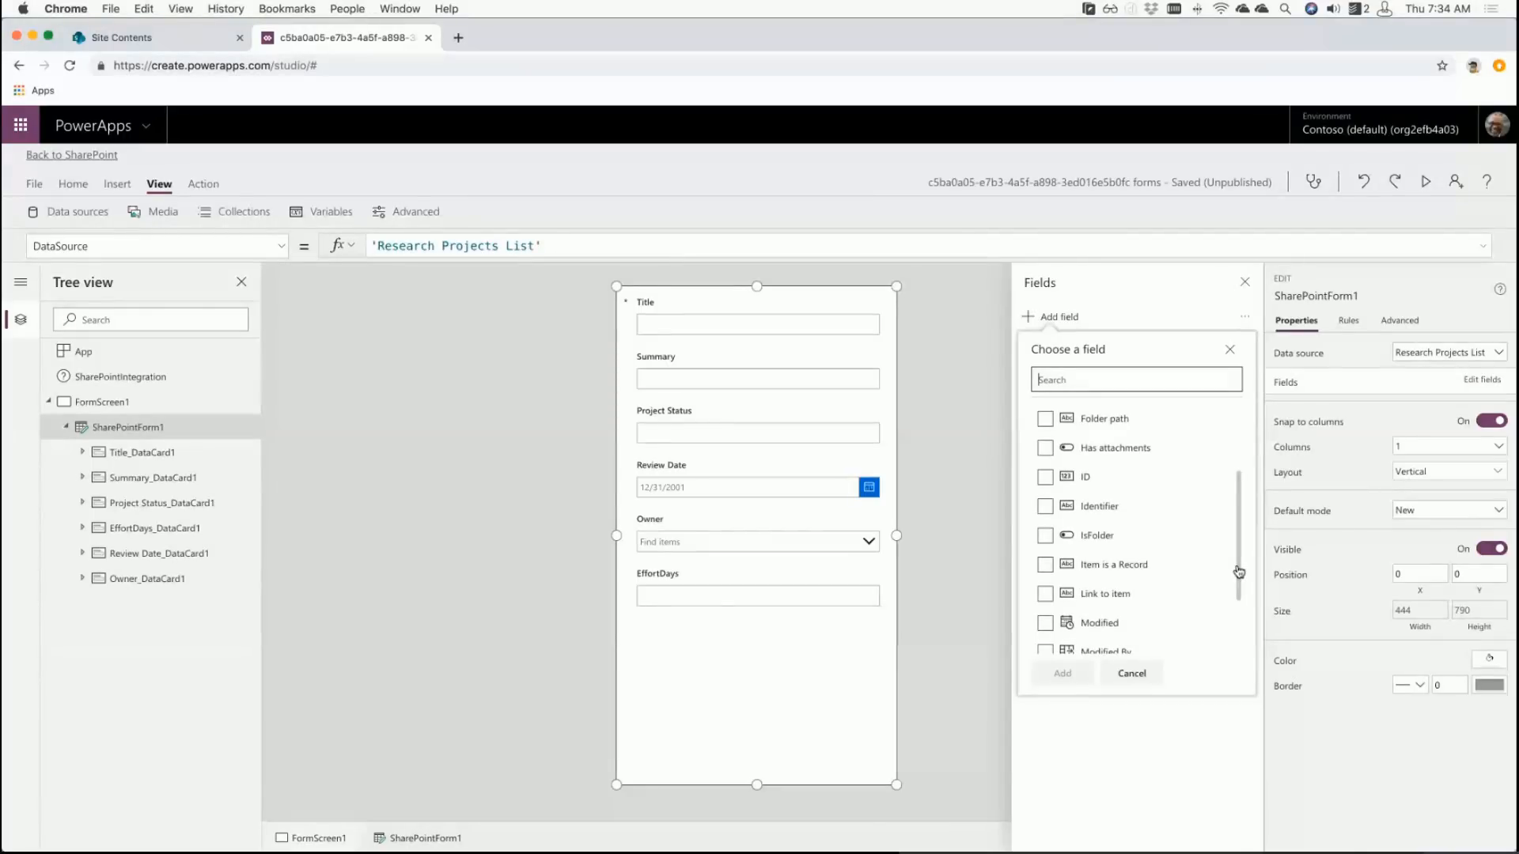
type("sign")
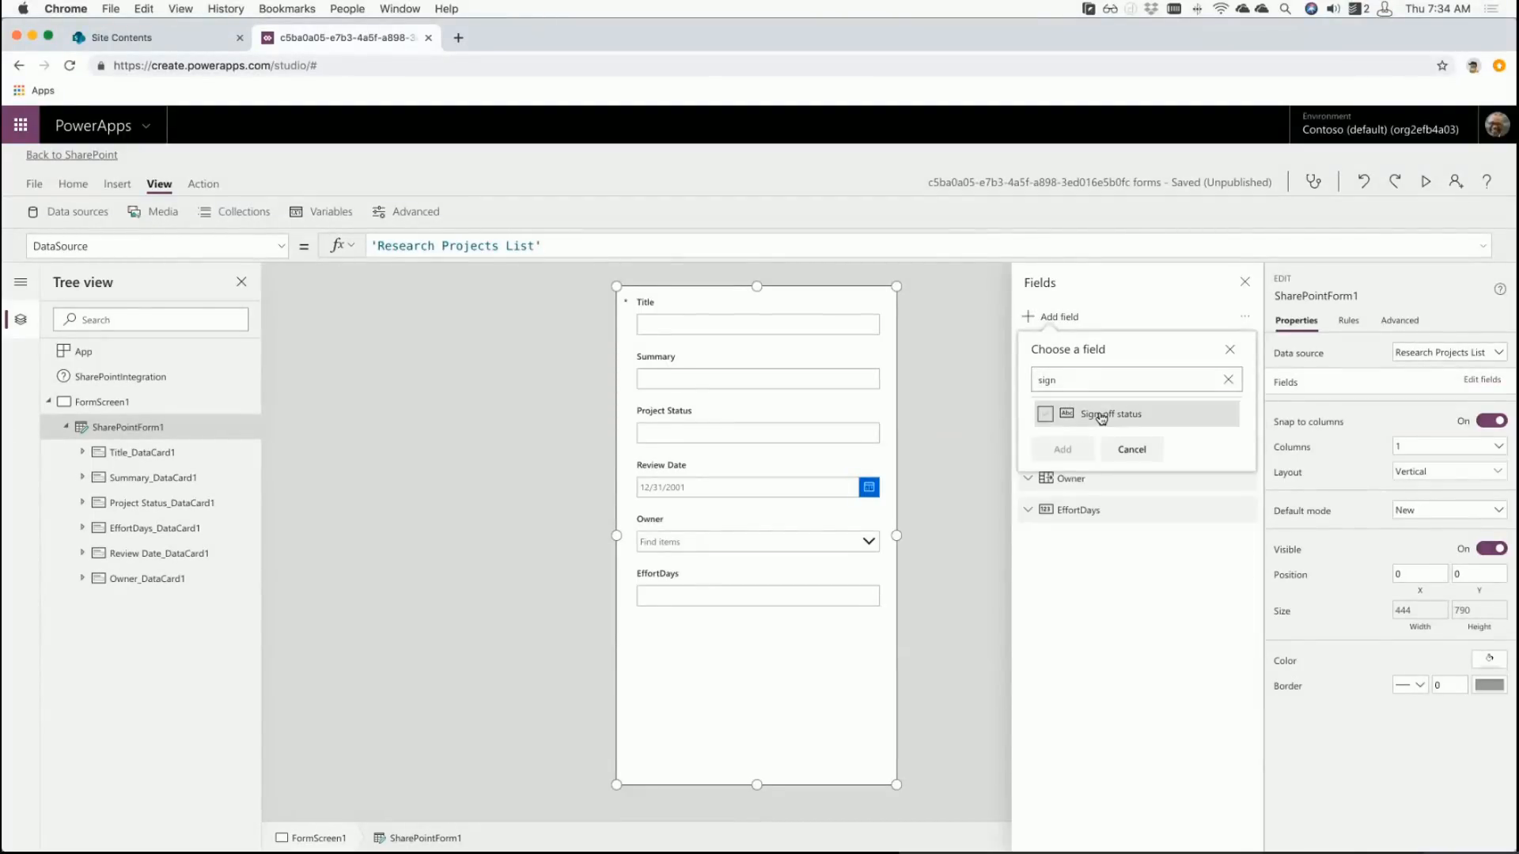
left_click(1101, 417)
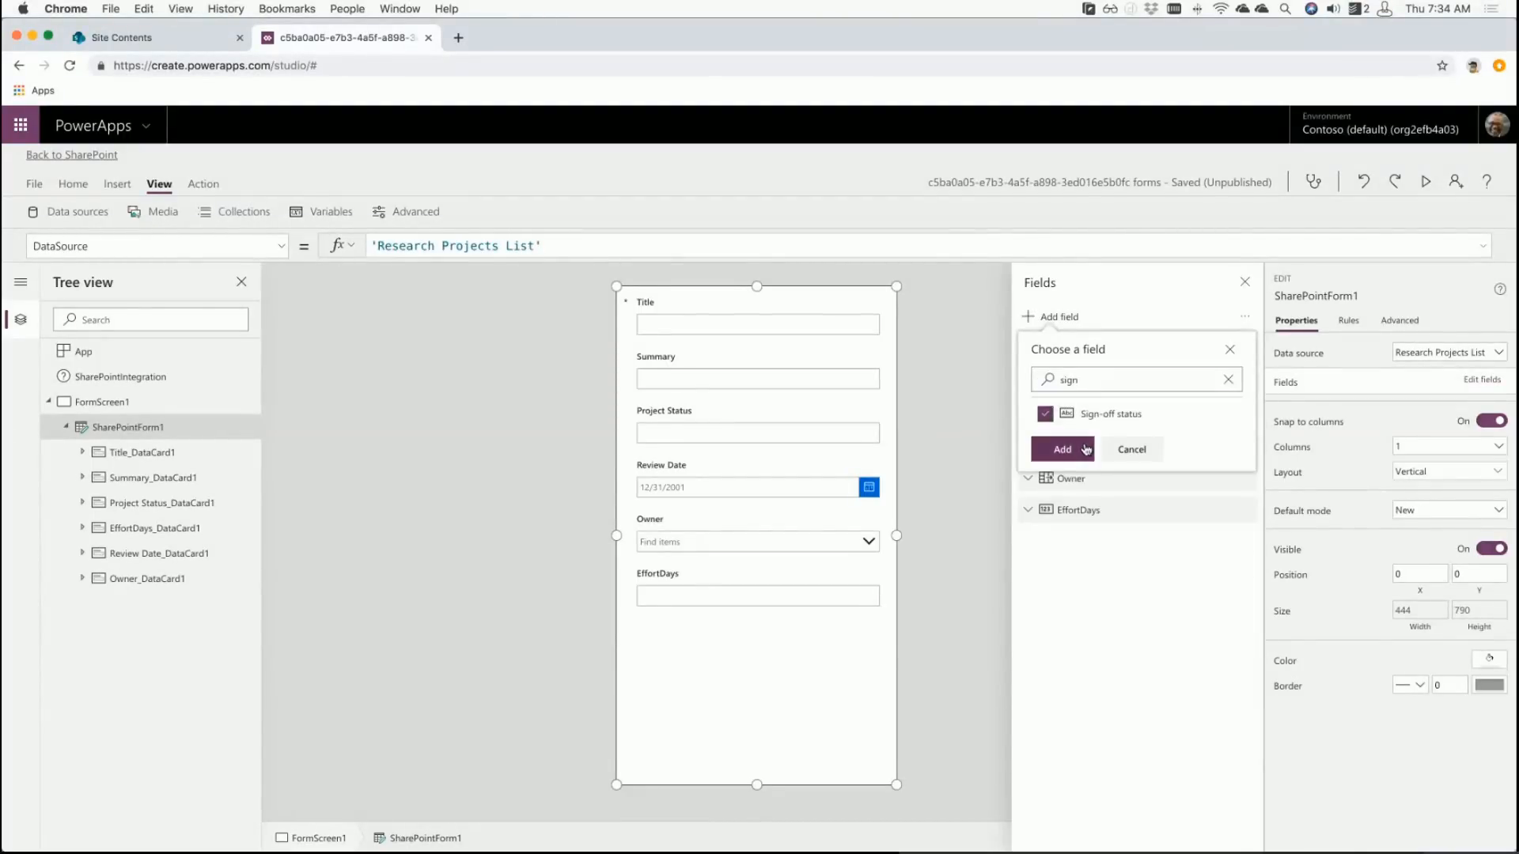
left_click(1080, 448)
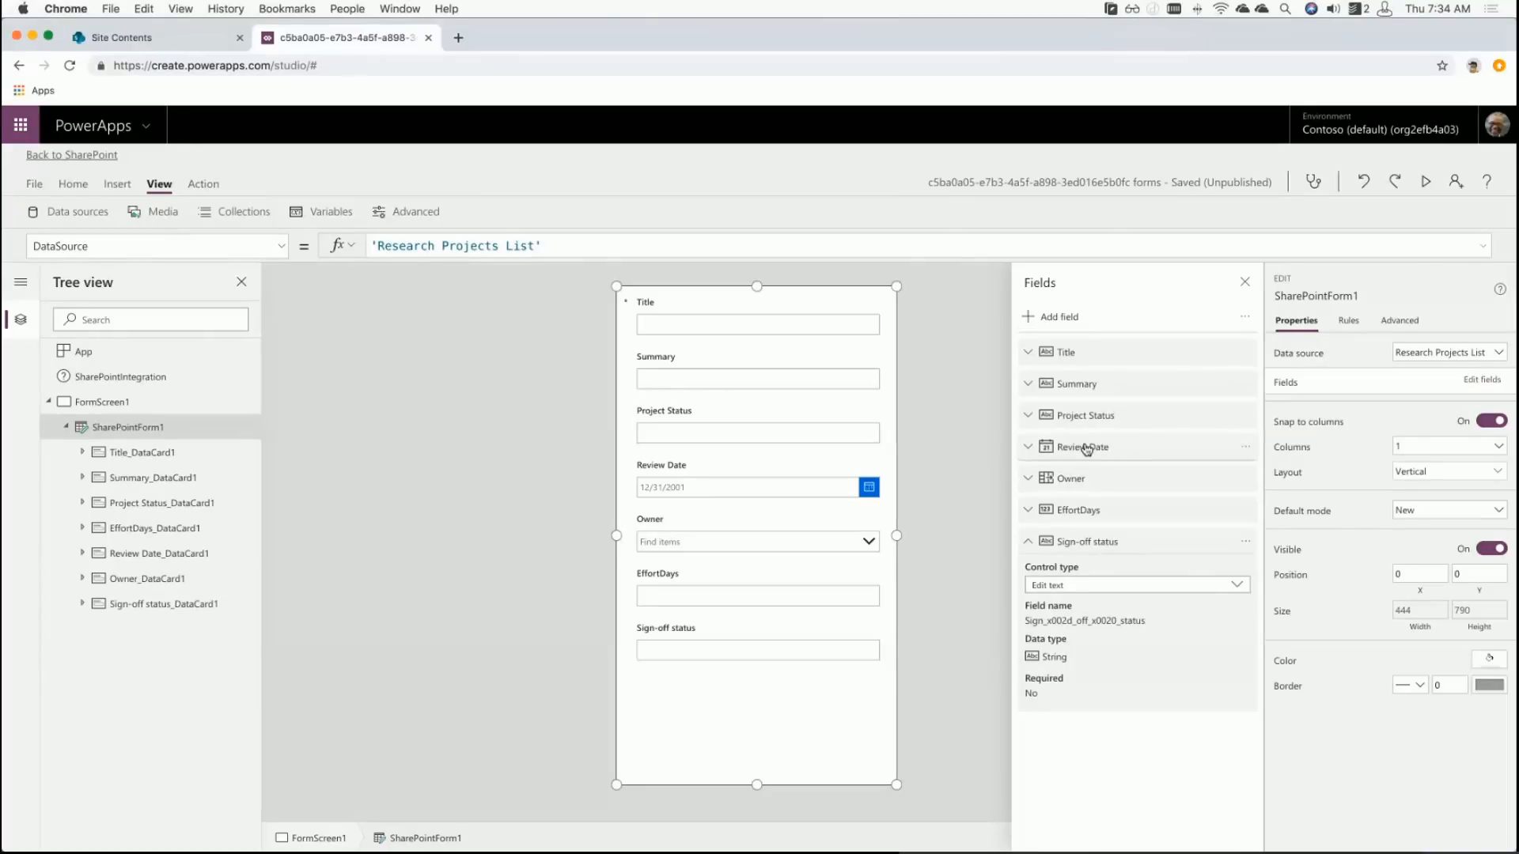
left_click(1244, 547)
left_click(1283, 621)
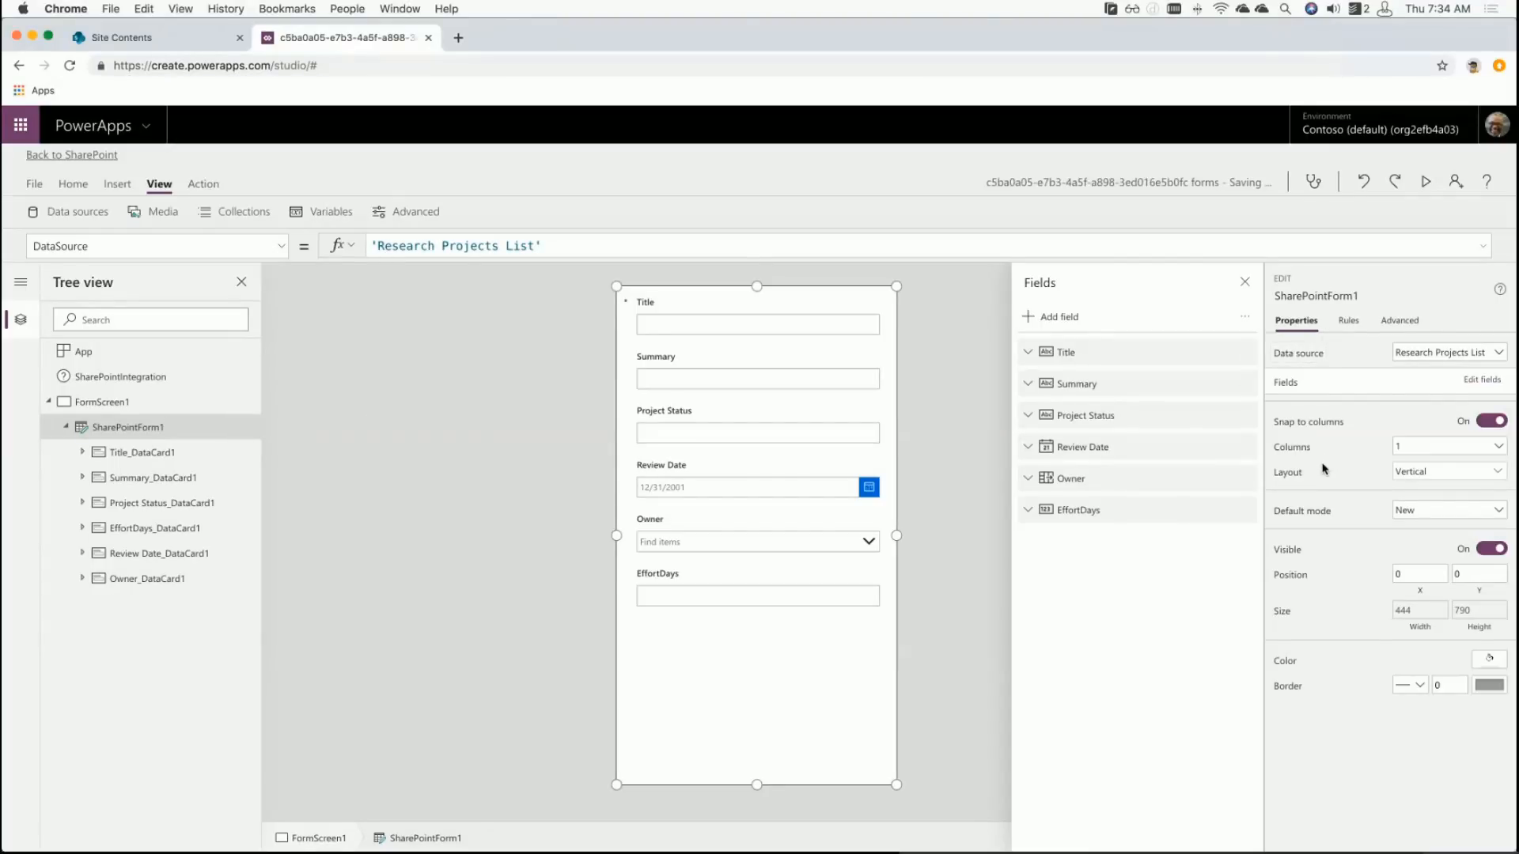
left_click(739, 607)
left_click(761, 552)
left_click(775, 489)
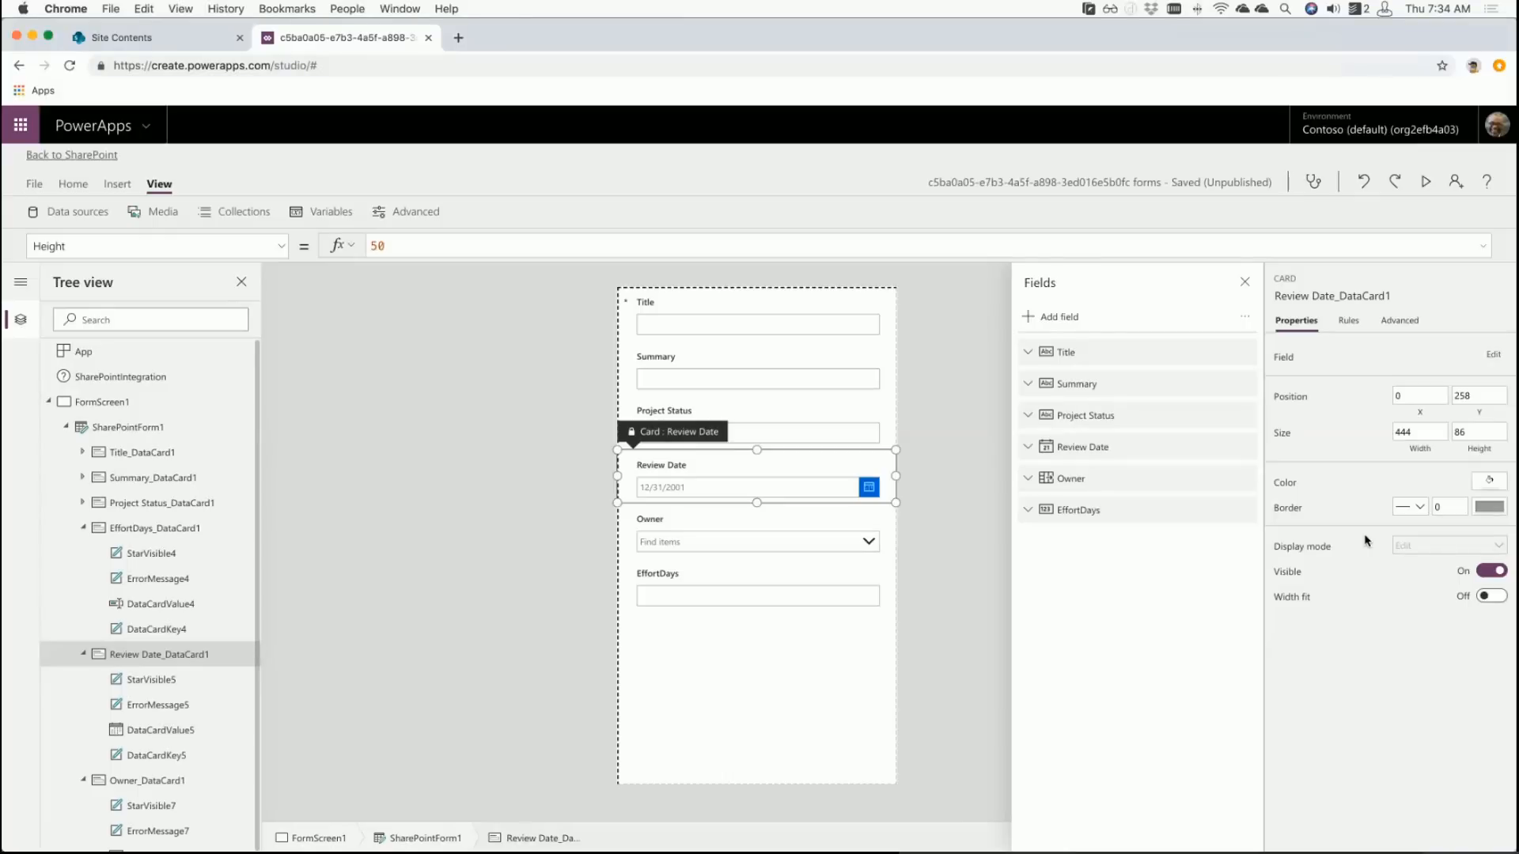
left_click(795, 758)
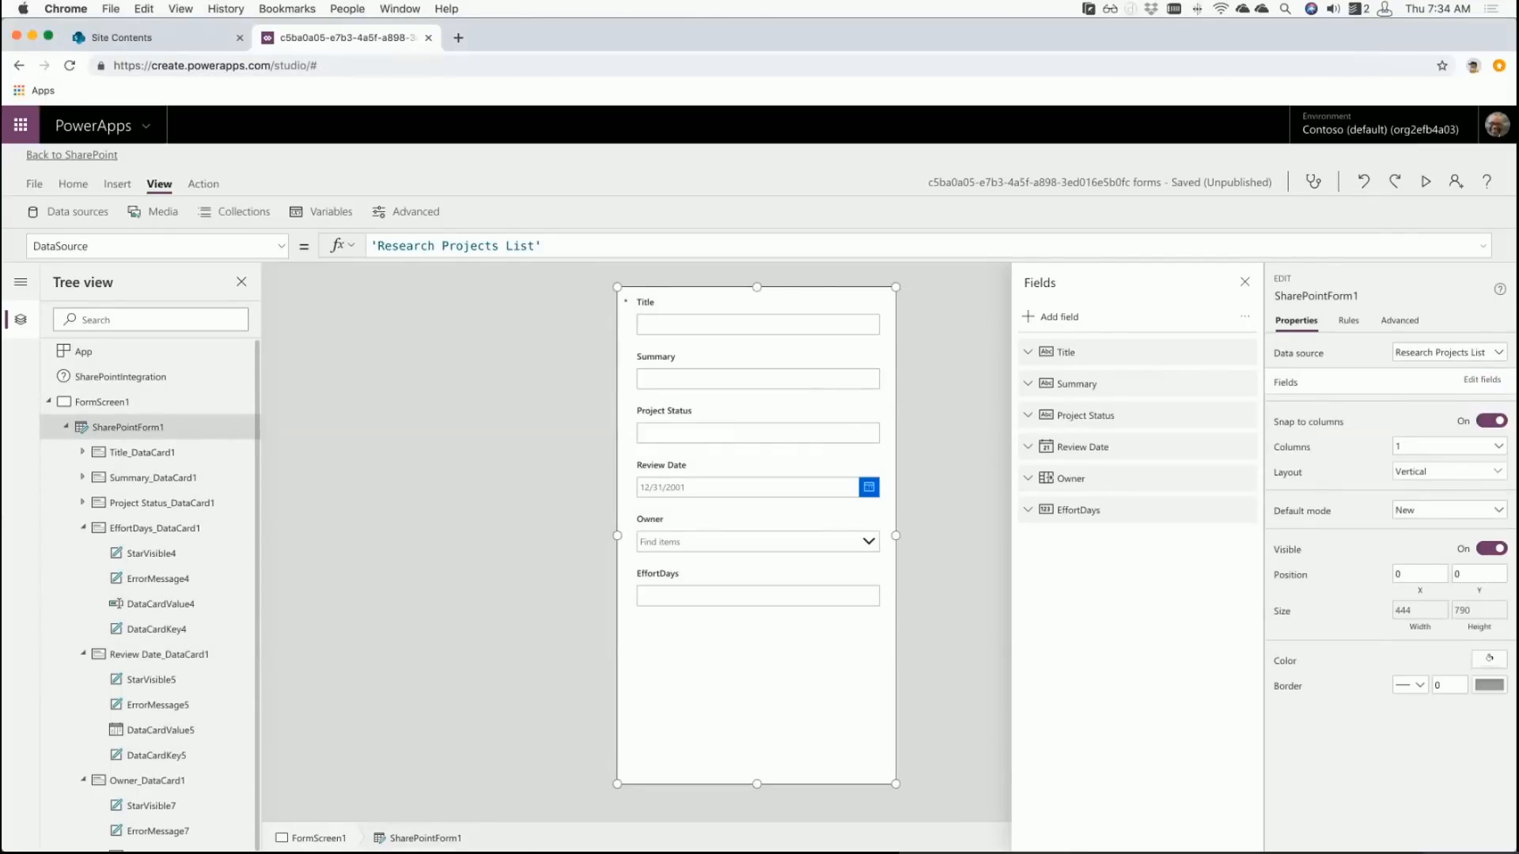
left_click(140, 434)
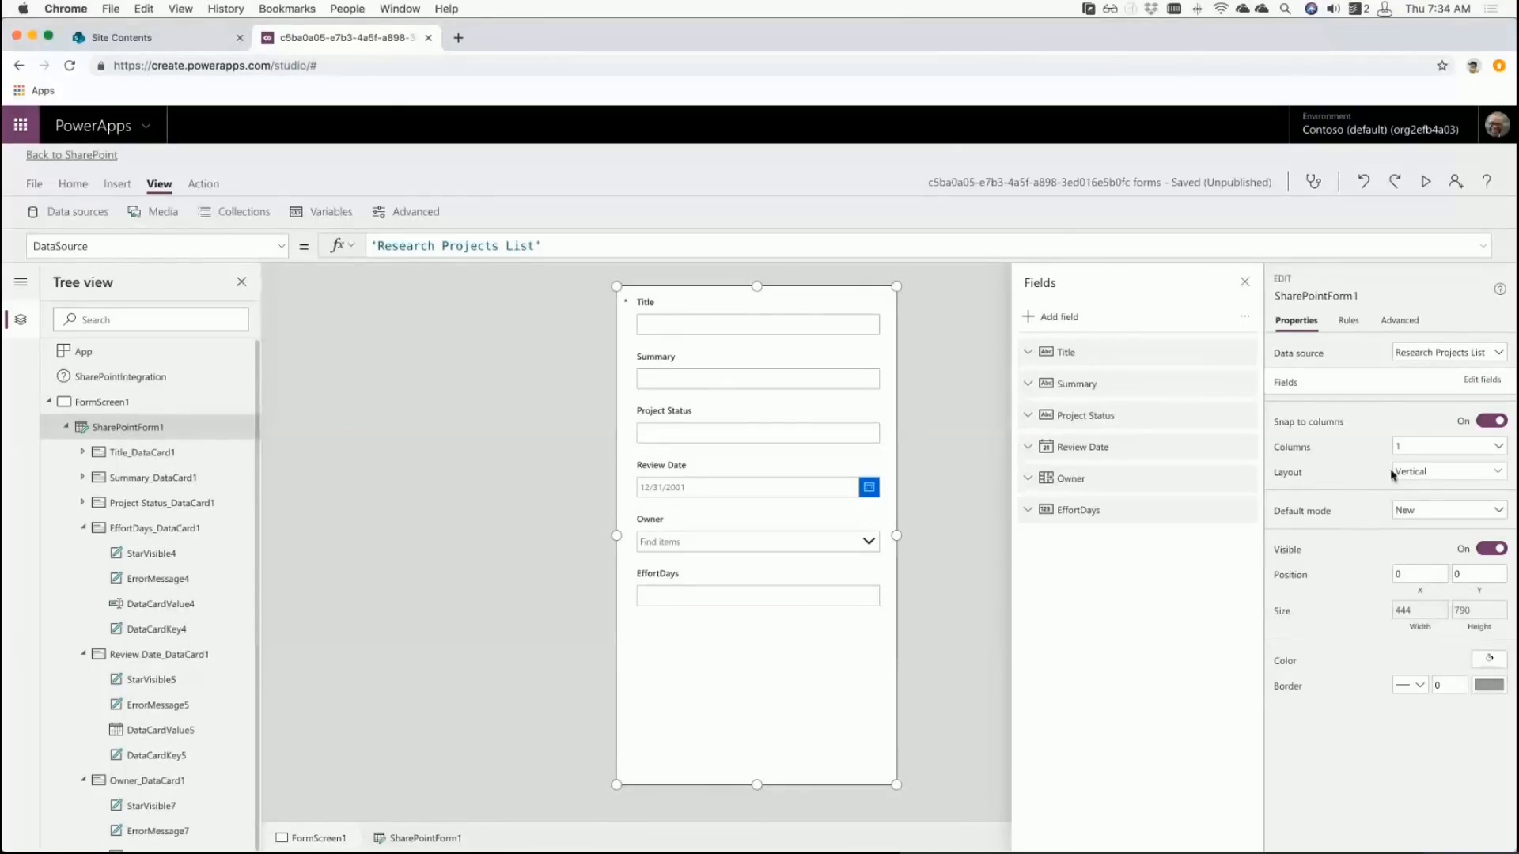
- Keep Vertical layout with 1 column and set SharePointForm1's Default mode to Edit
left_click(1437, 481)
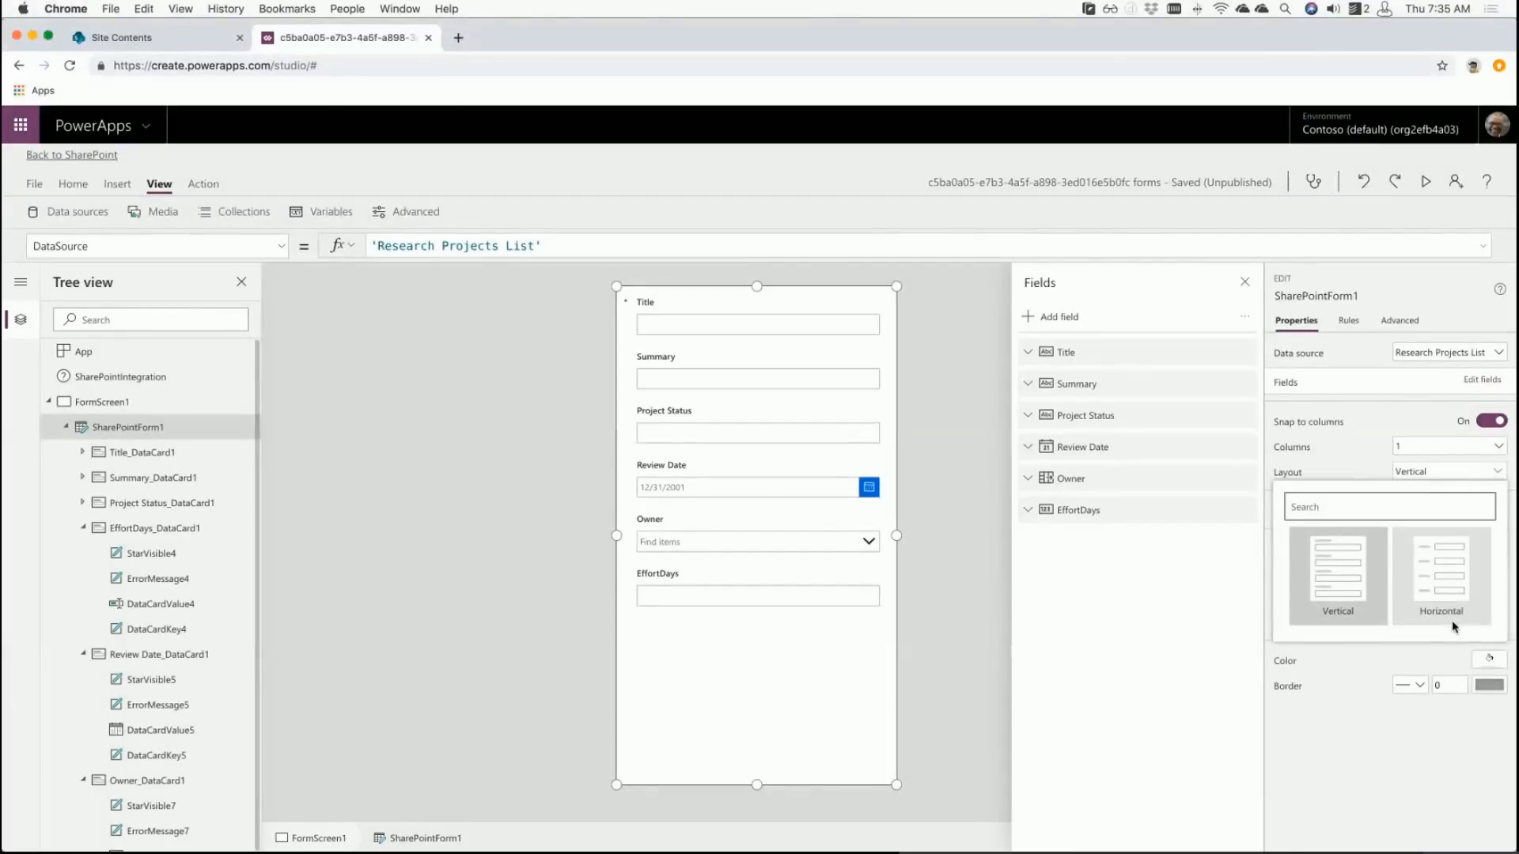
left_click(1365, 758)
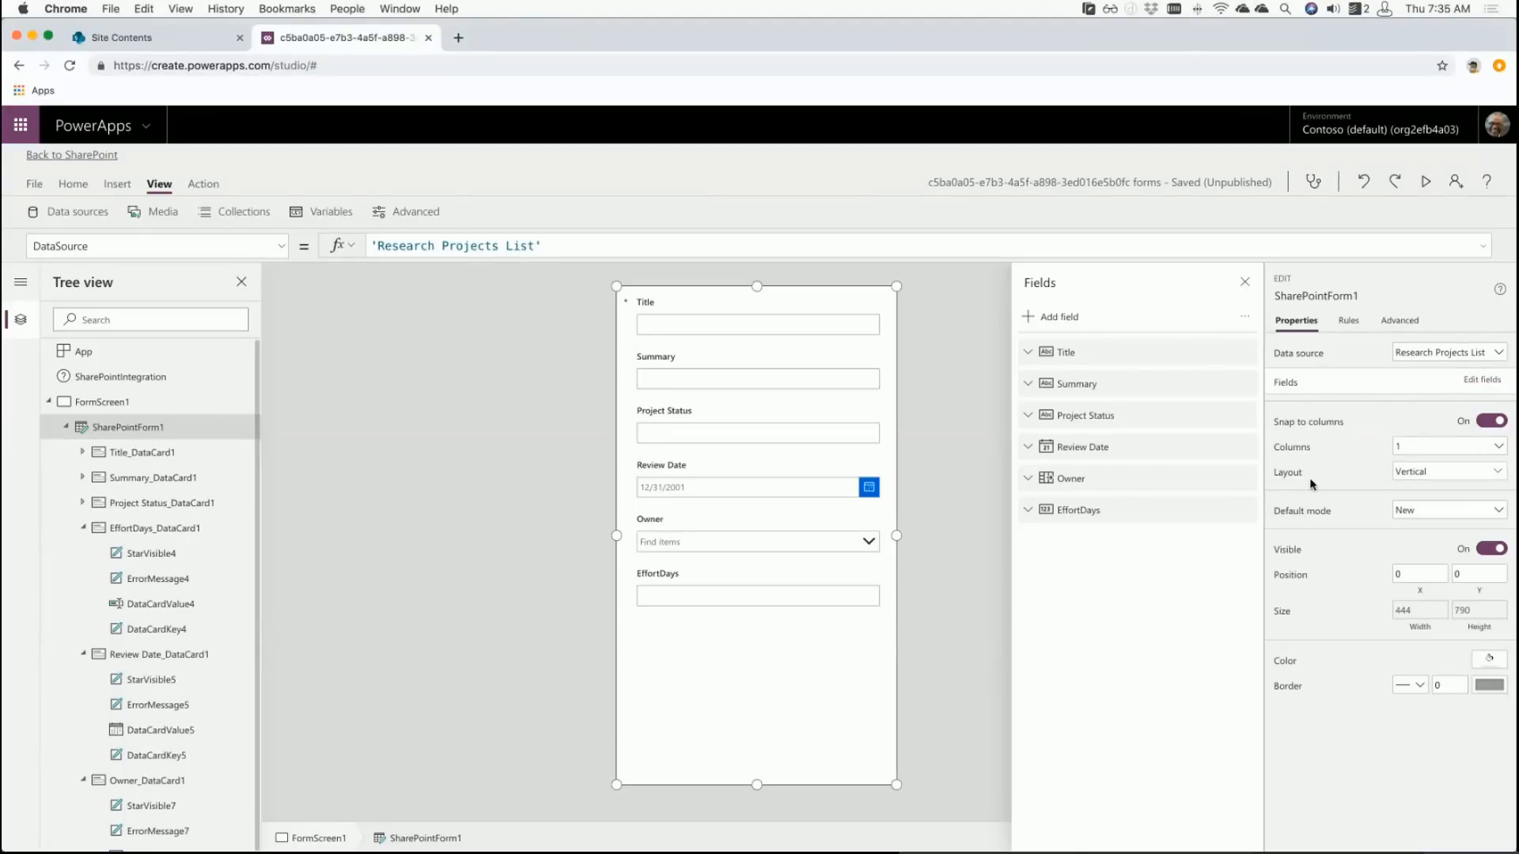
left_click(1406, 447)
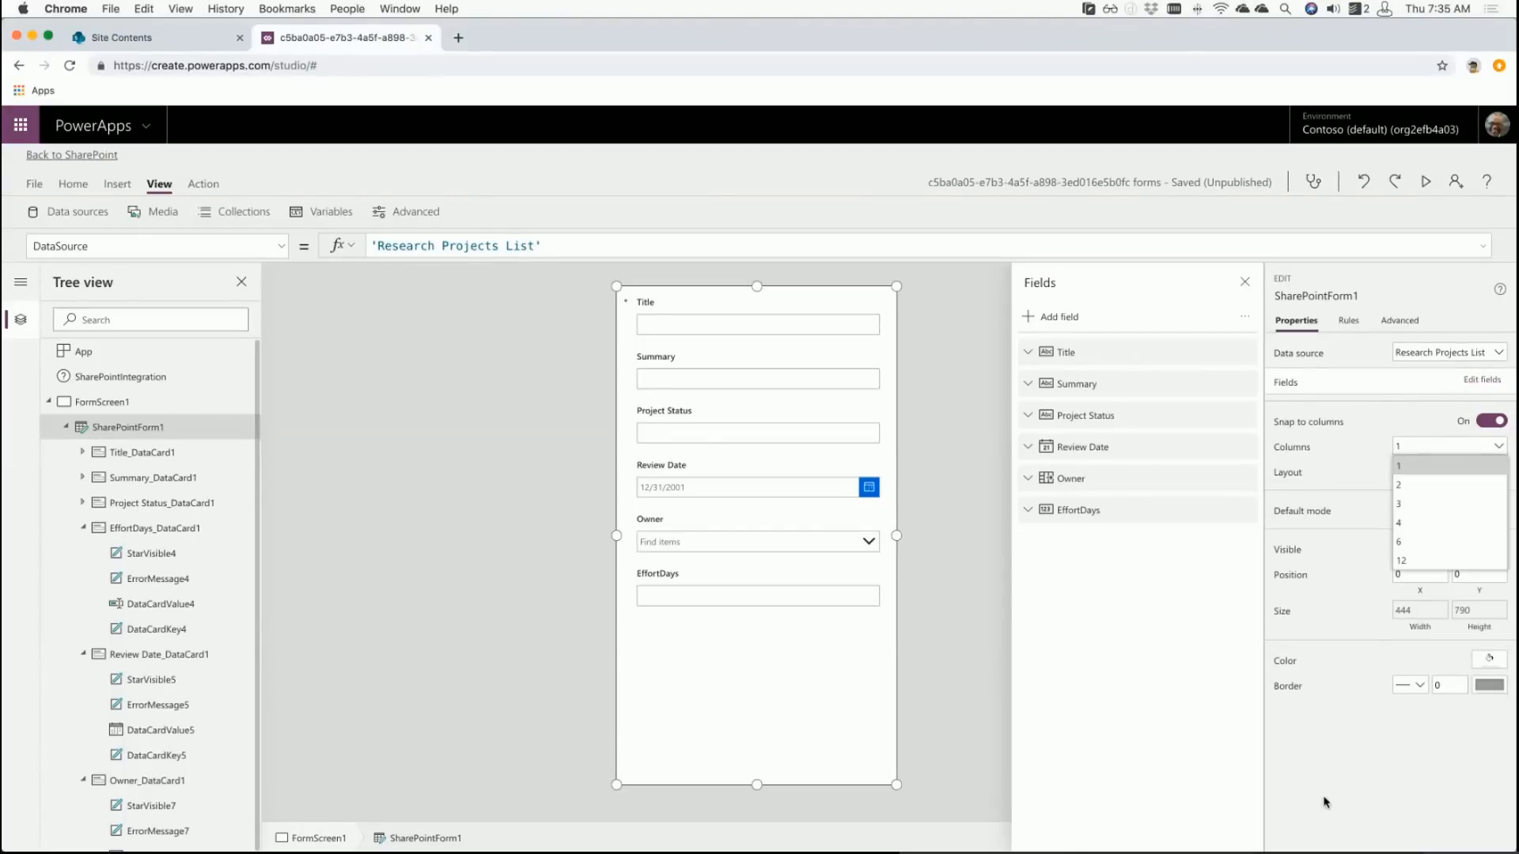
left_click(1326, 819)
left_click(1412, 472)
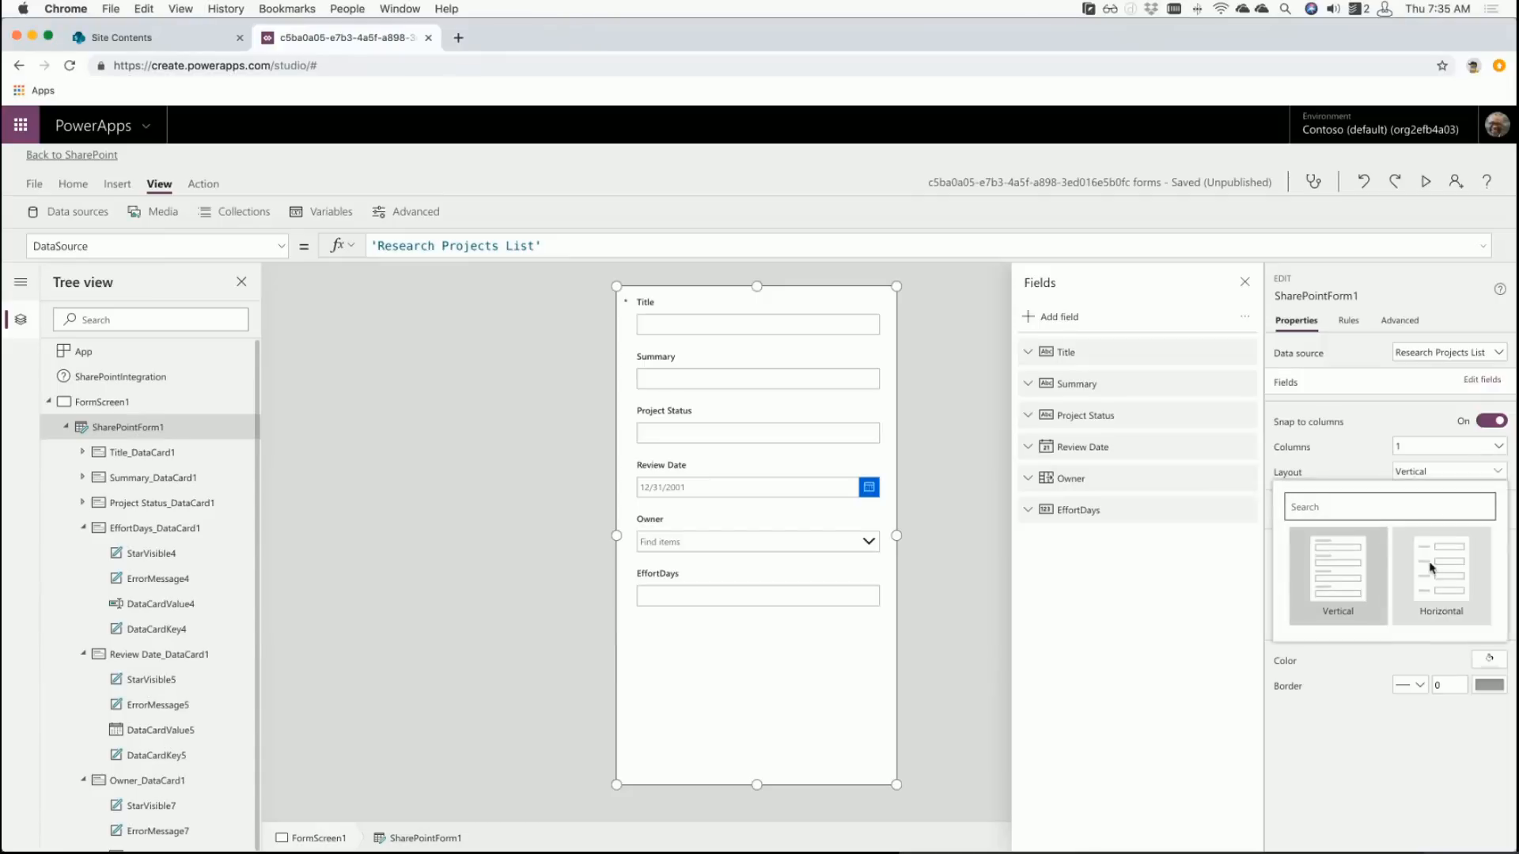
left_click(1356, 807)
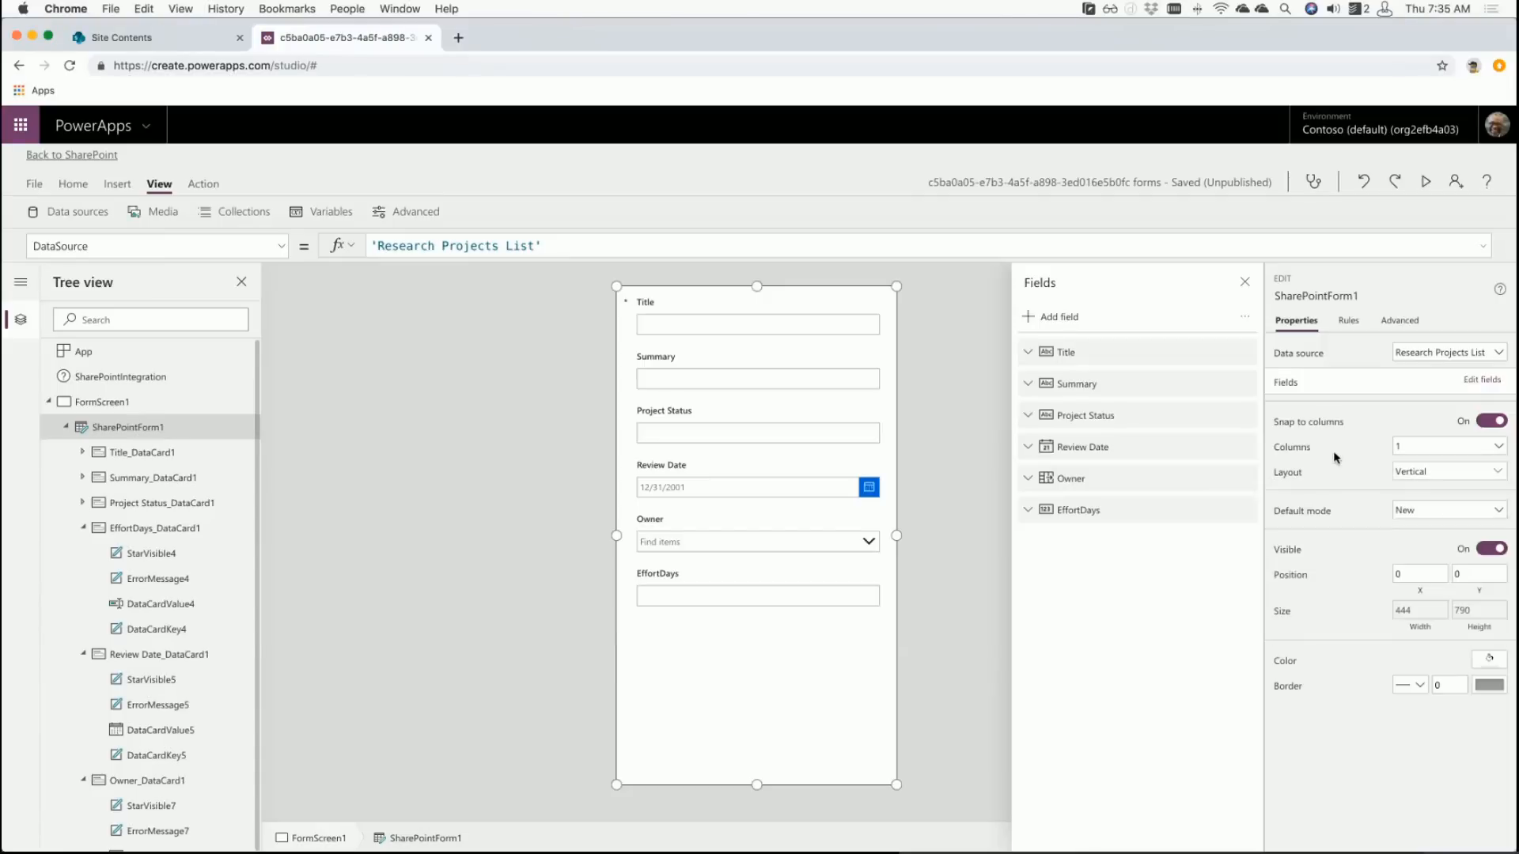
left_click(1412, 513)
left_click(1413, 529)
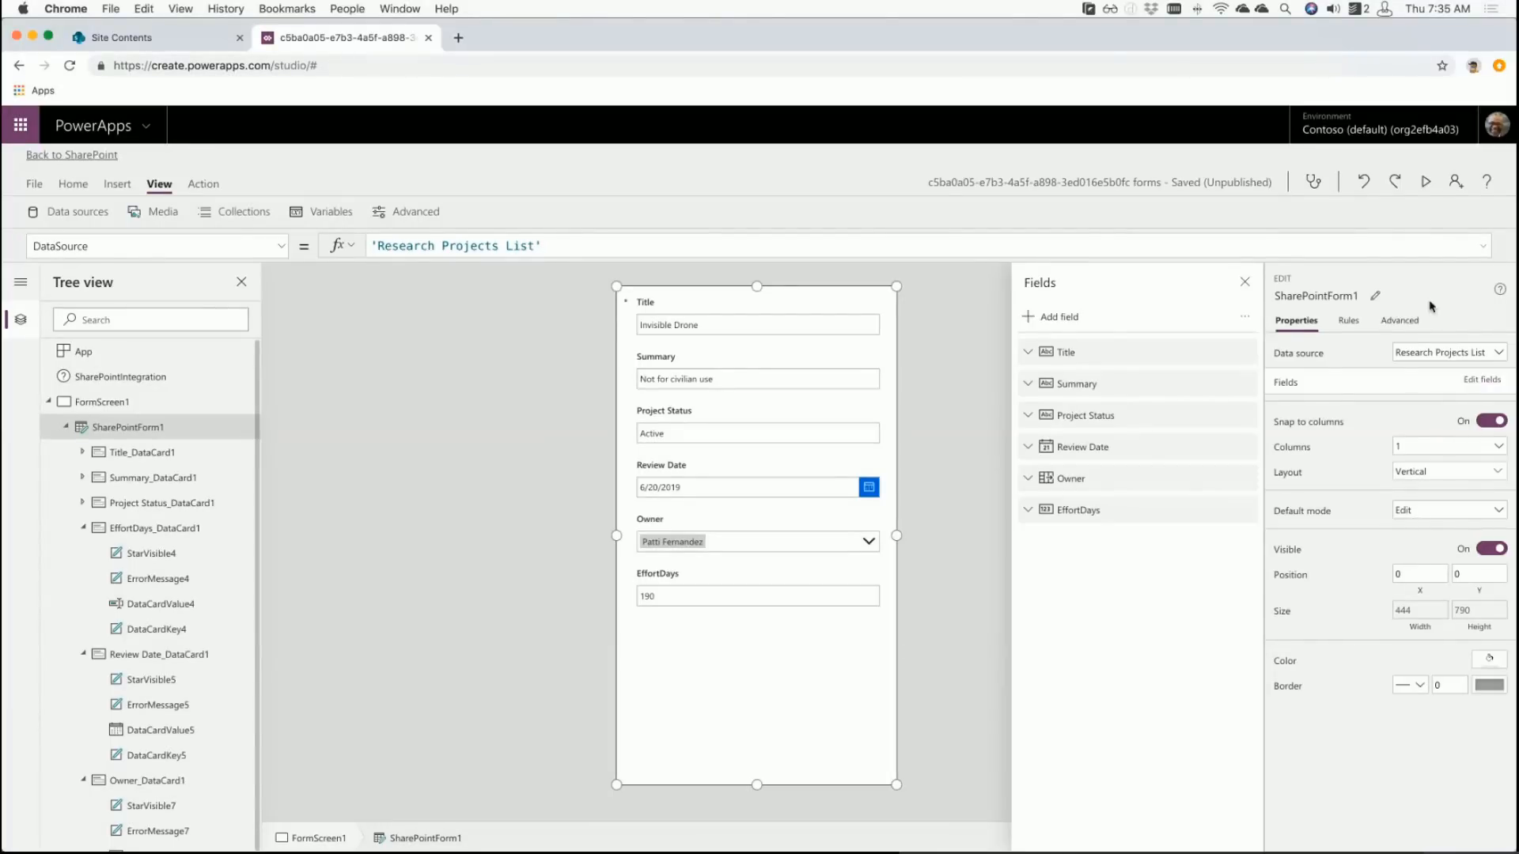
- Preview the form, close the preview and dismiss the tip message
left_click(1426, 181)
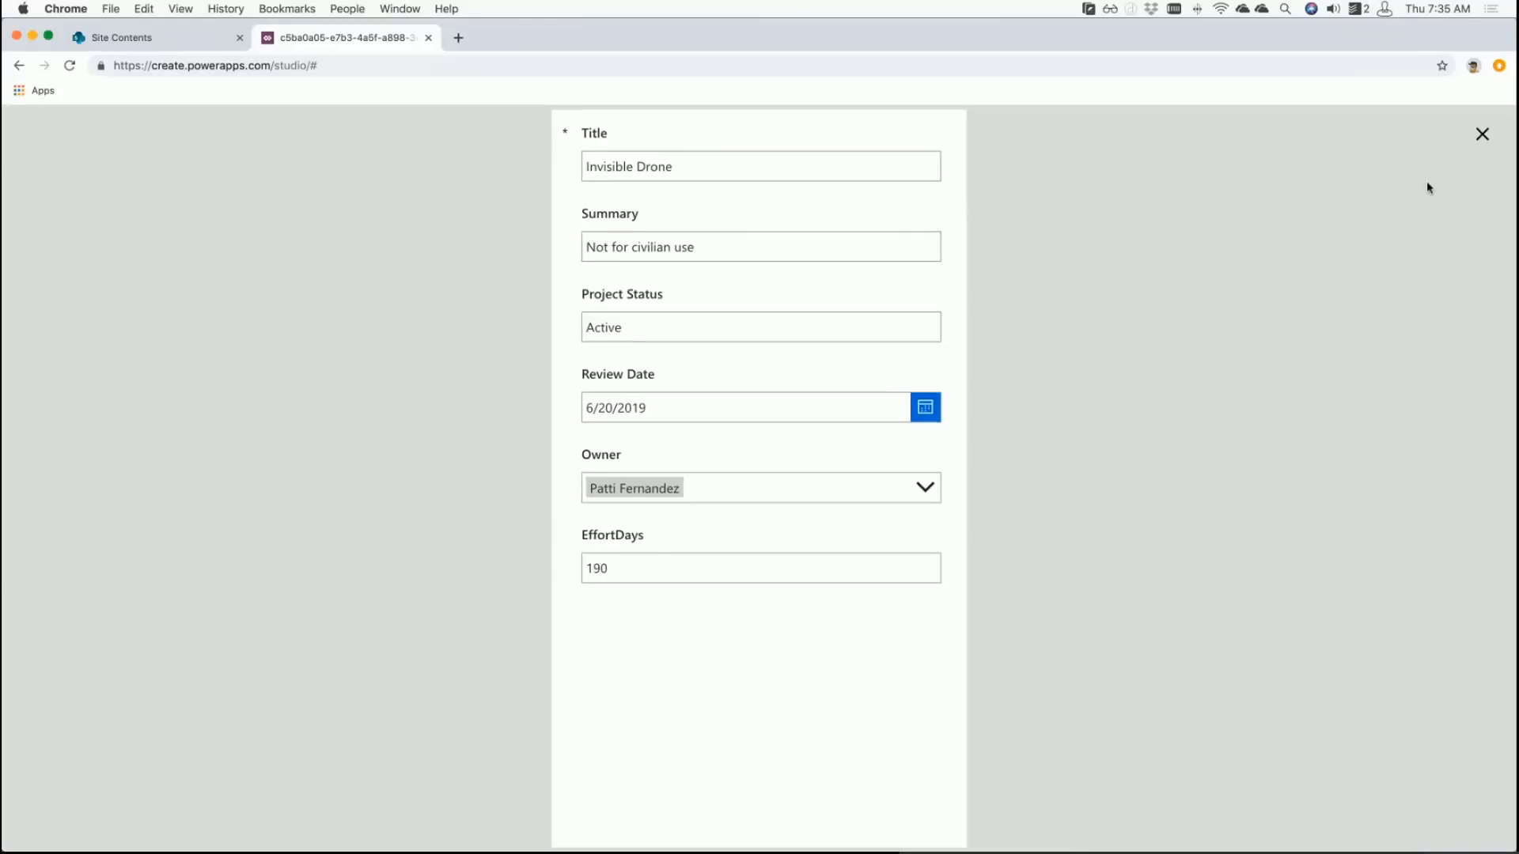
left_click(1481, 139)
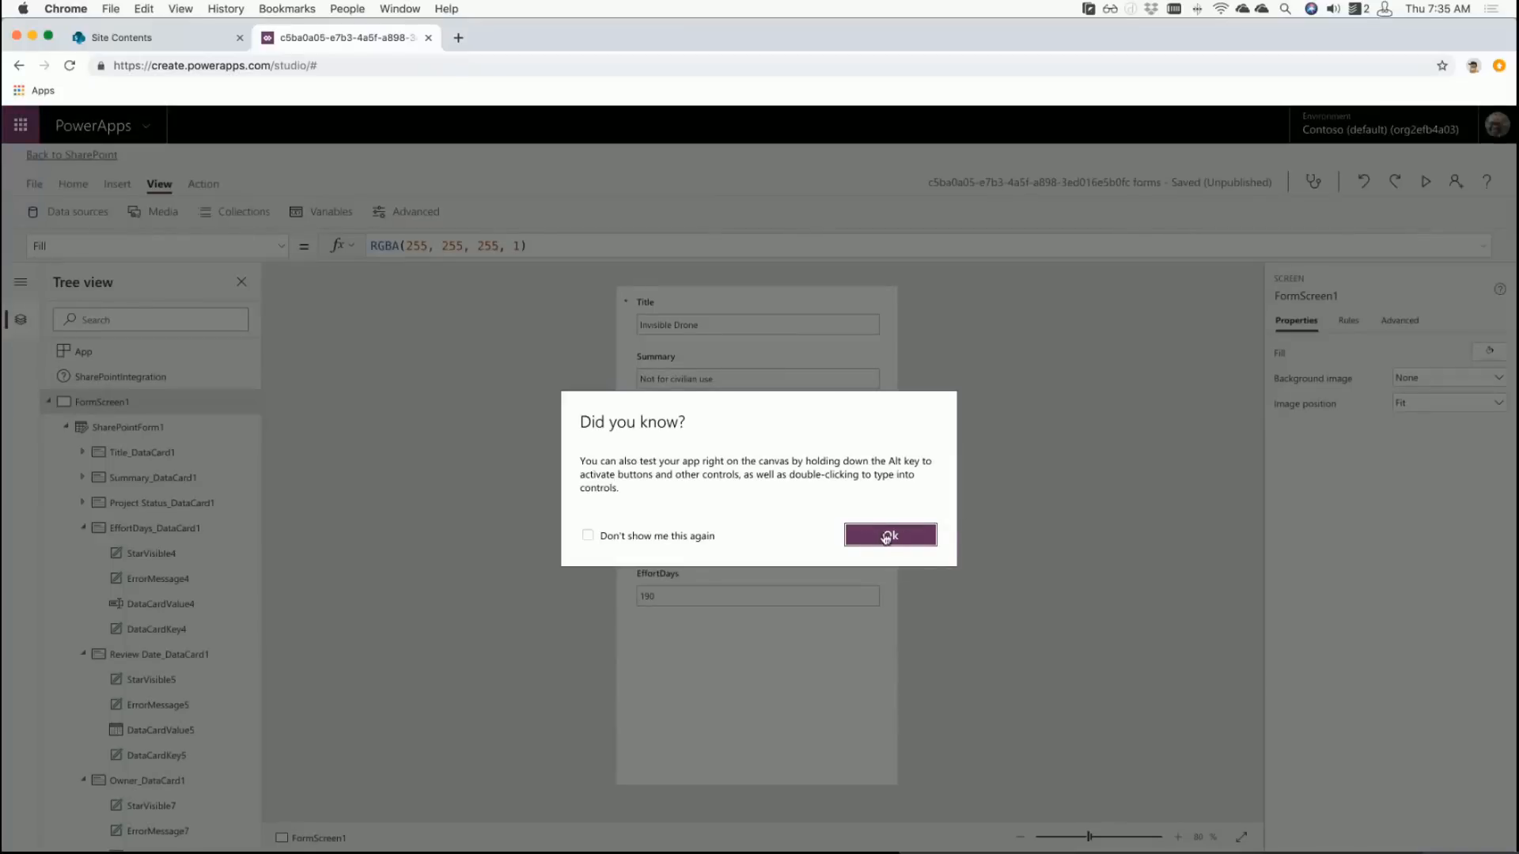
left_click(887, 537)
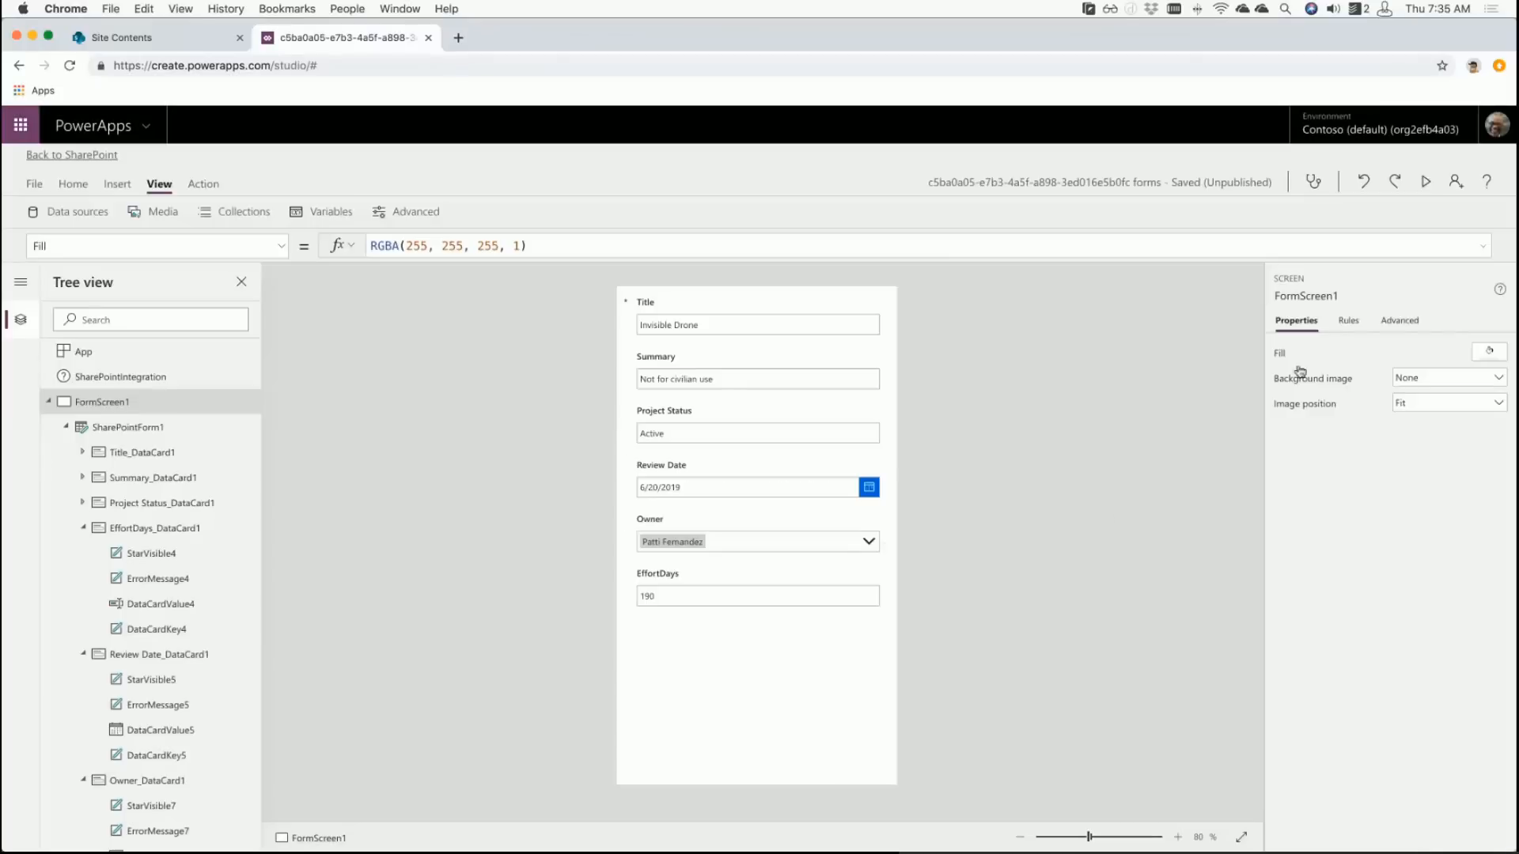
- Set SharePointForm1's Default mode back to New so all fields start empty
left_click(715, 678)
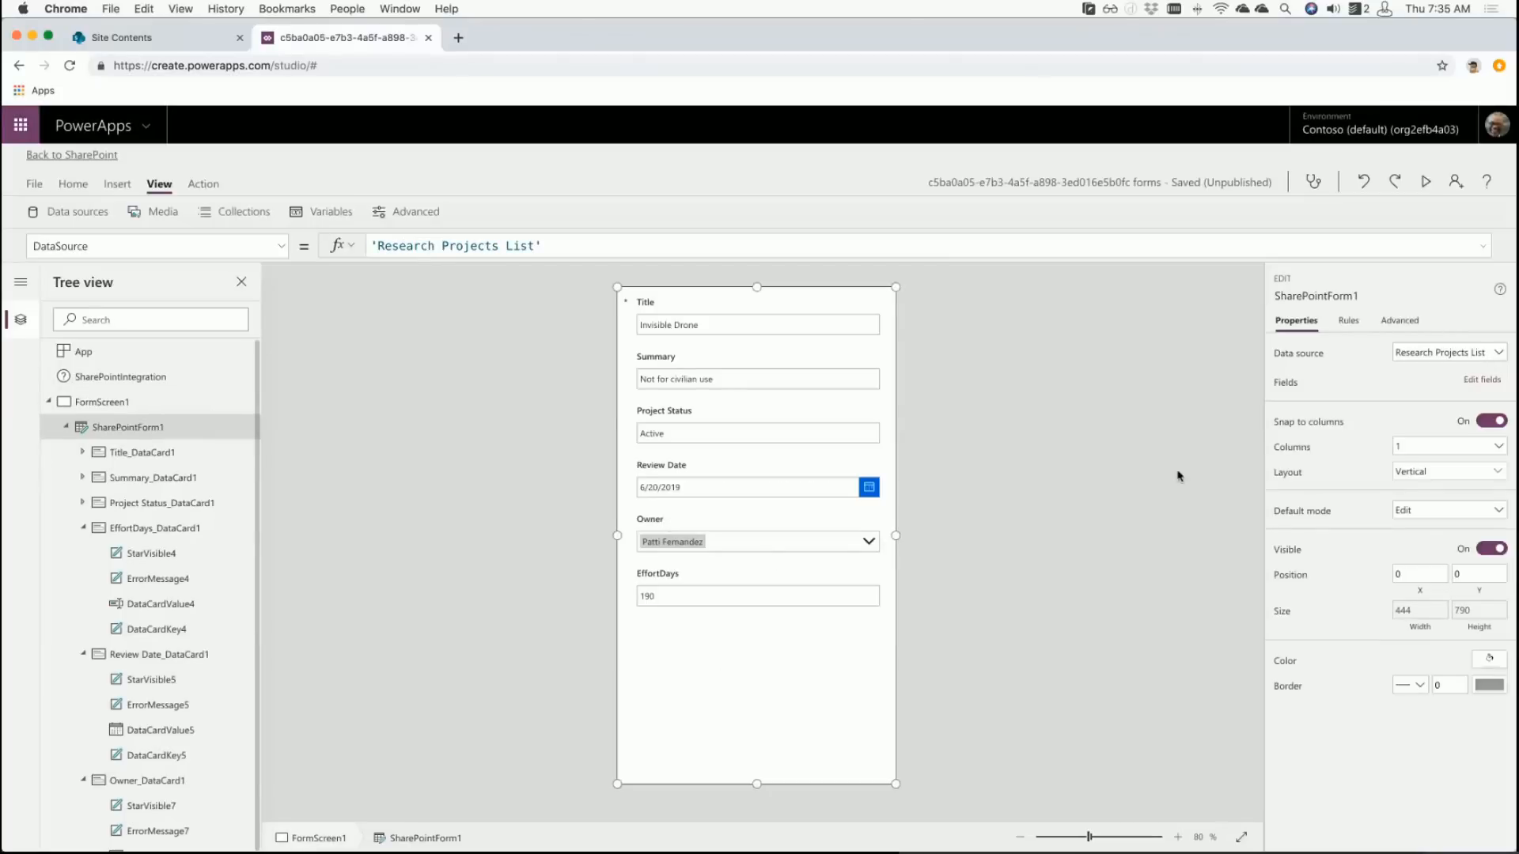
left_click(1450, 511)
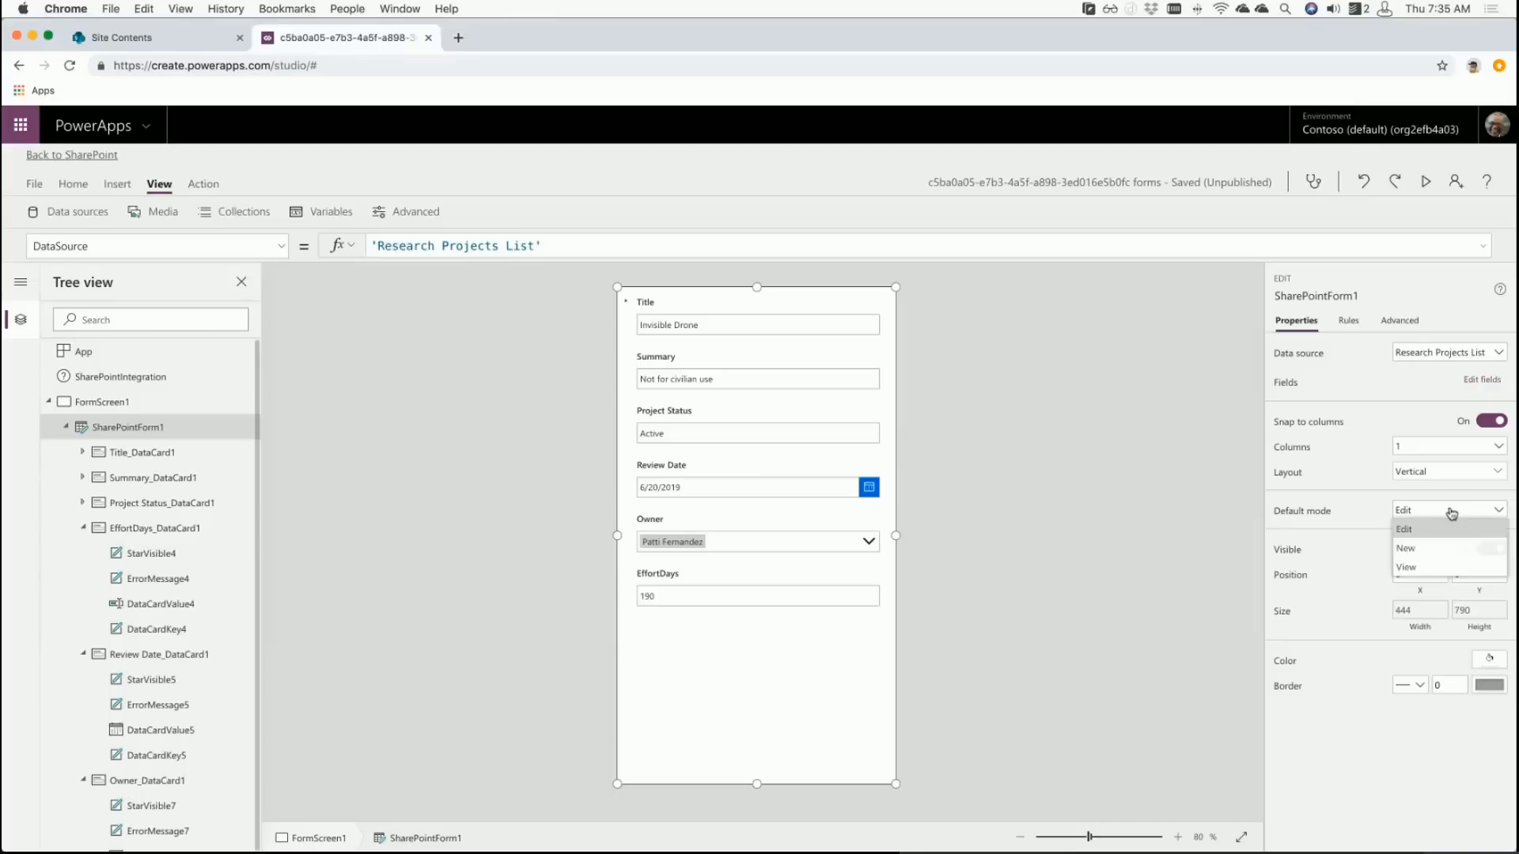
left_click(1450, 551)
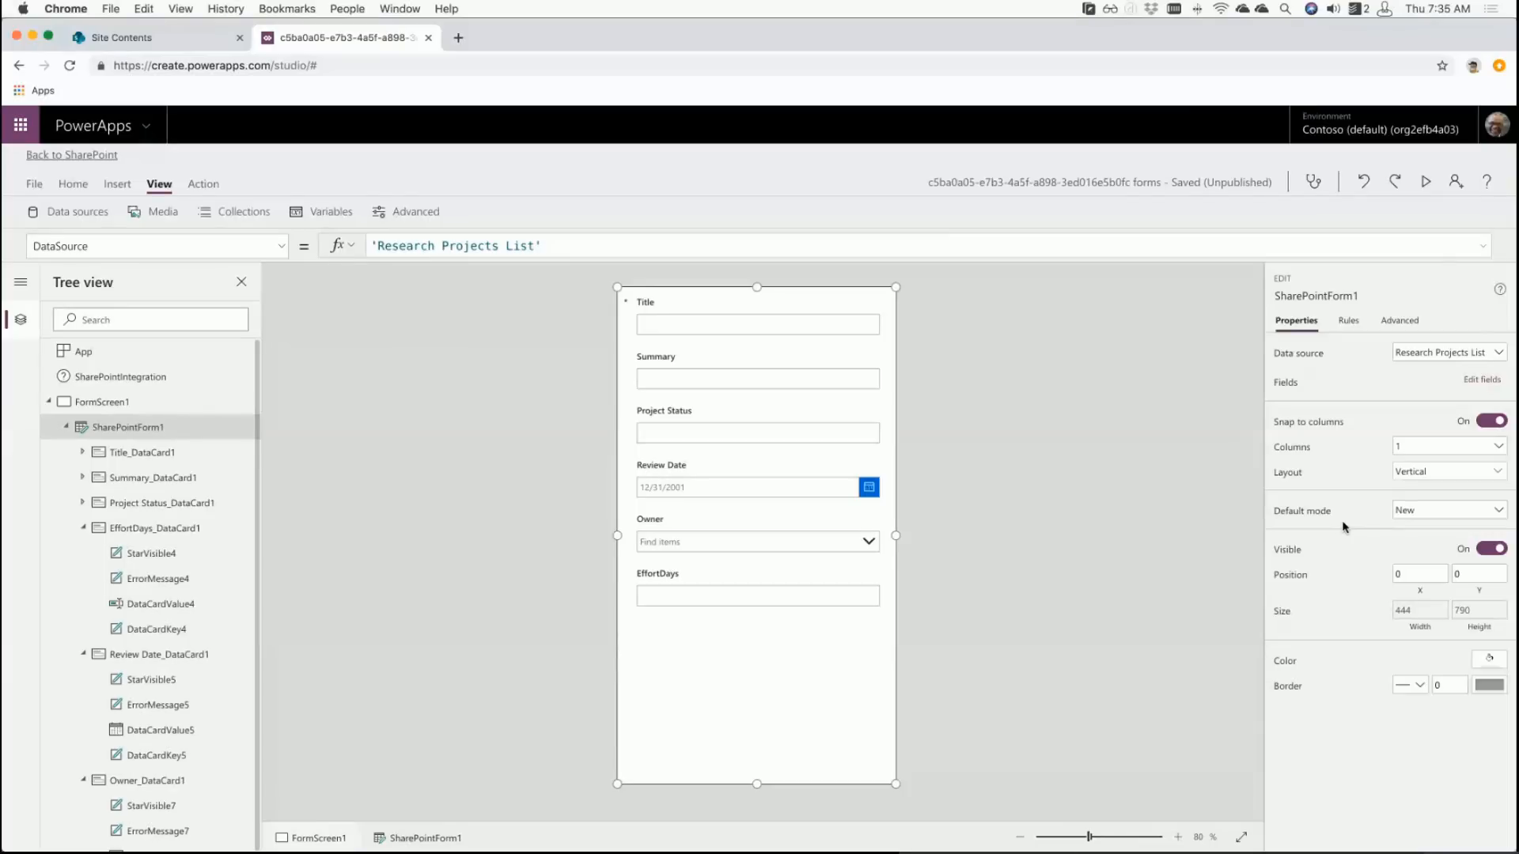
- Review the SharePointIntegration formulas, then set SharePointForm1's Default mode to New
left_click(87, 379)
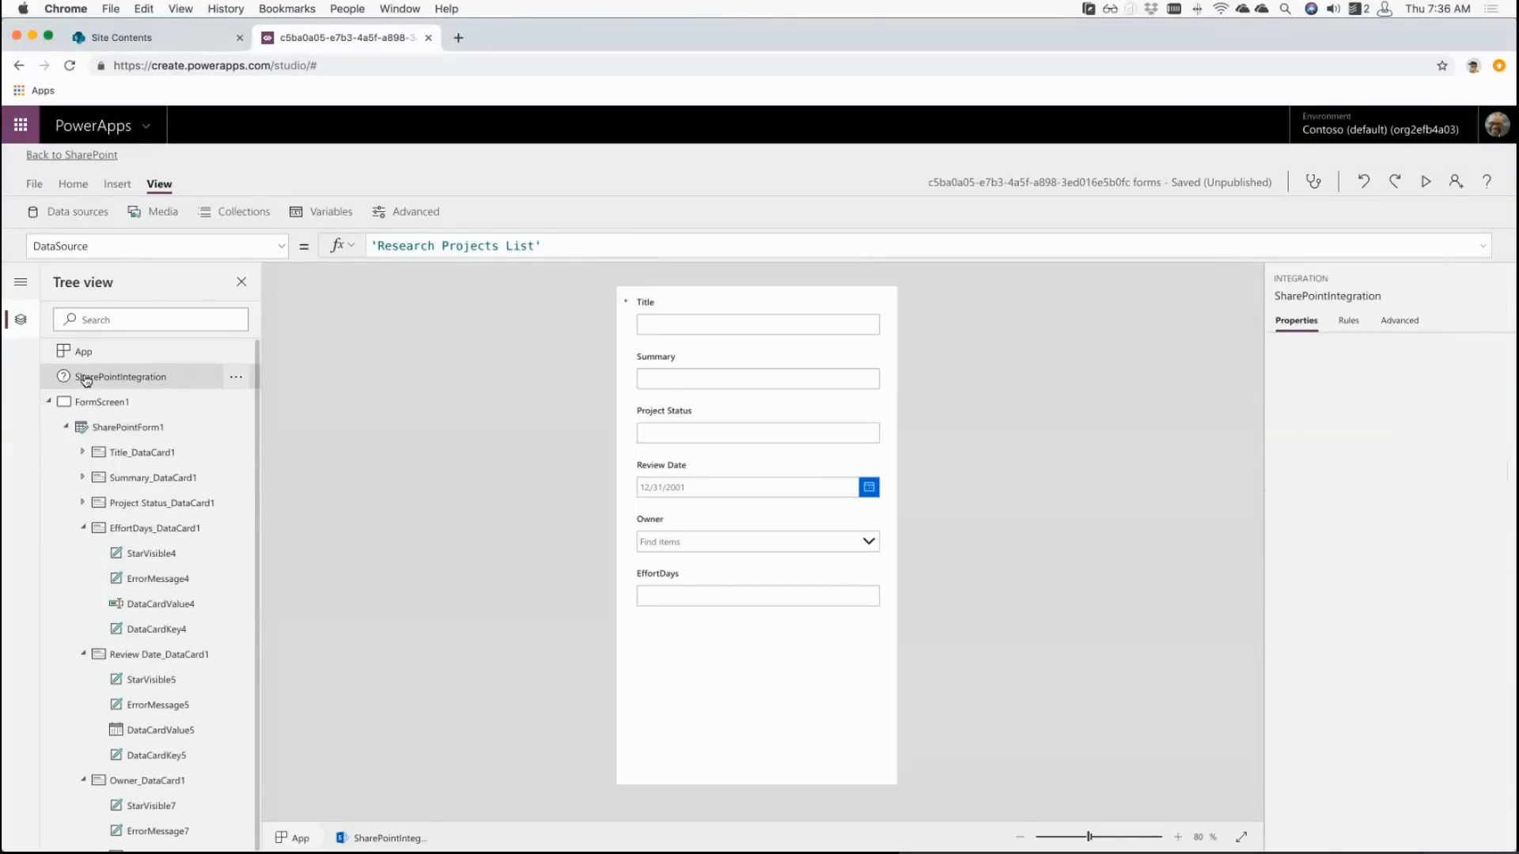
left_click(1400, 321)
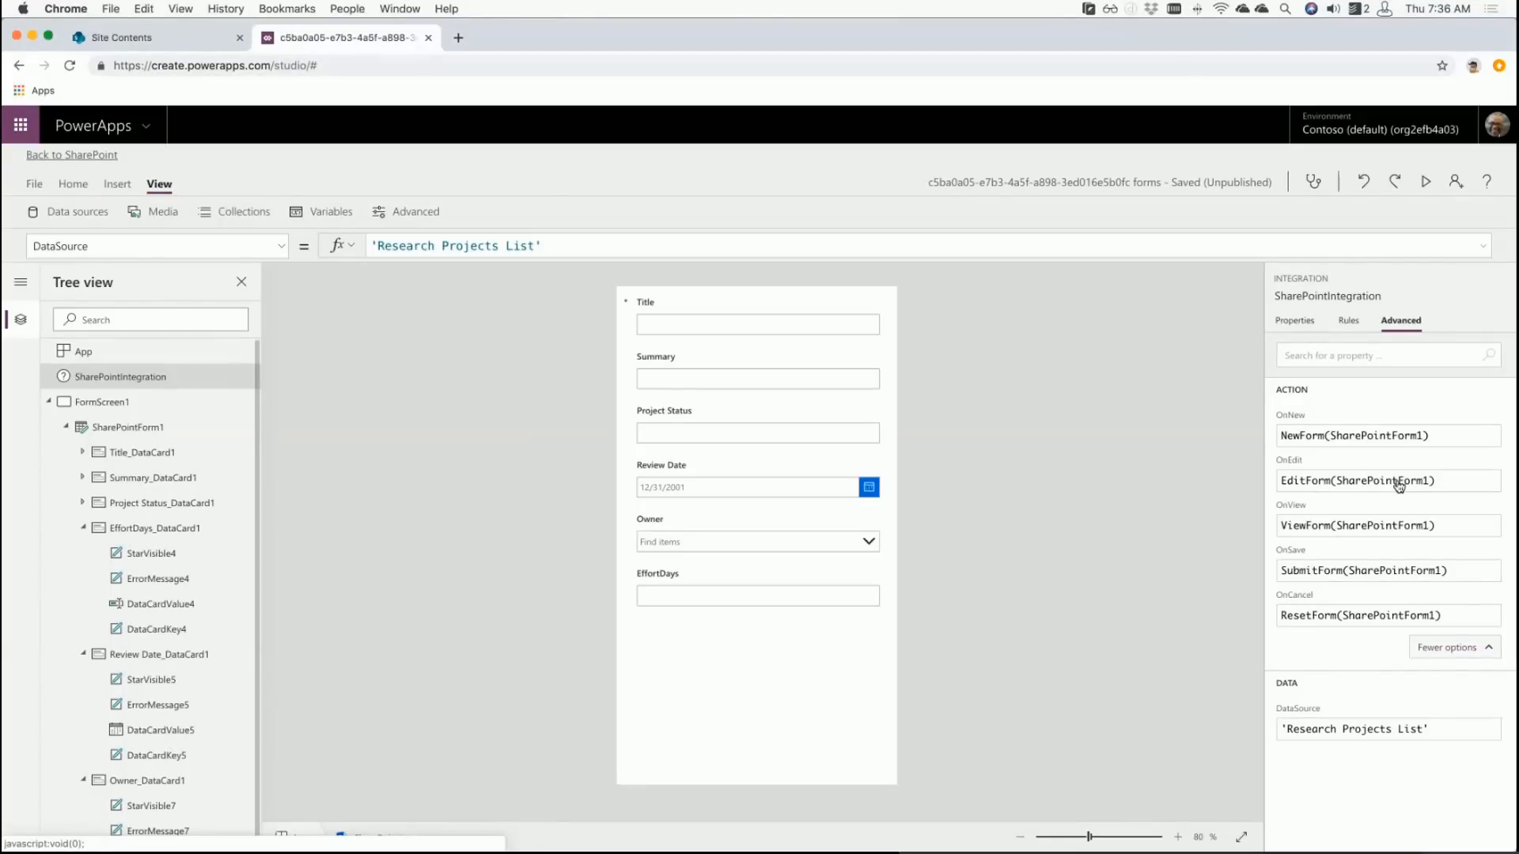
left_click(151, 428)
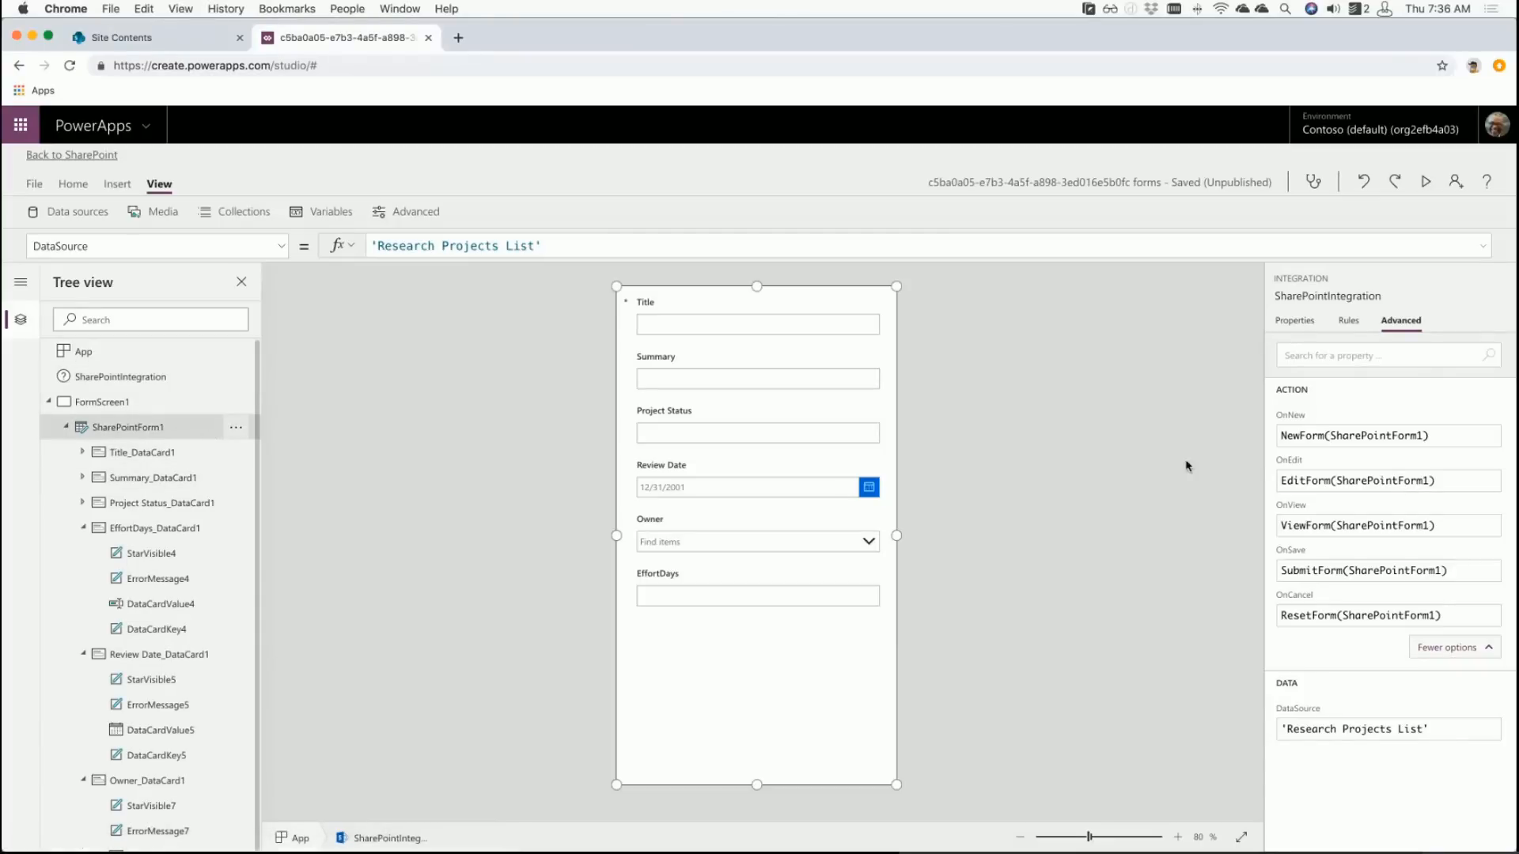
left_click(1304, 322)
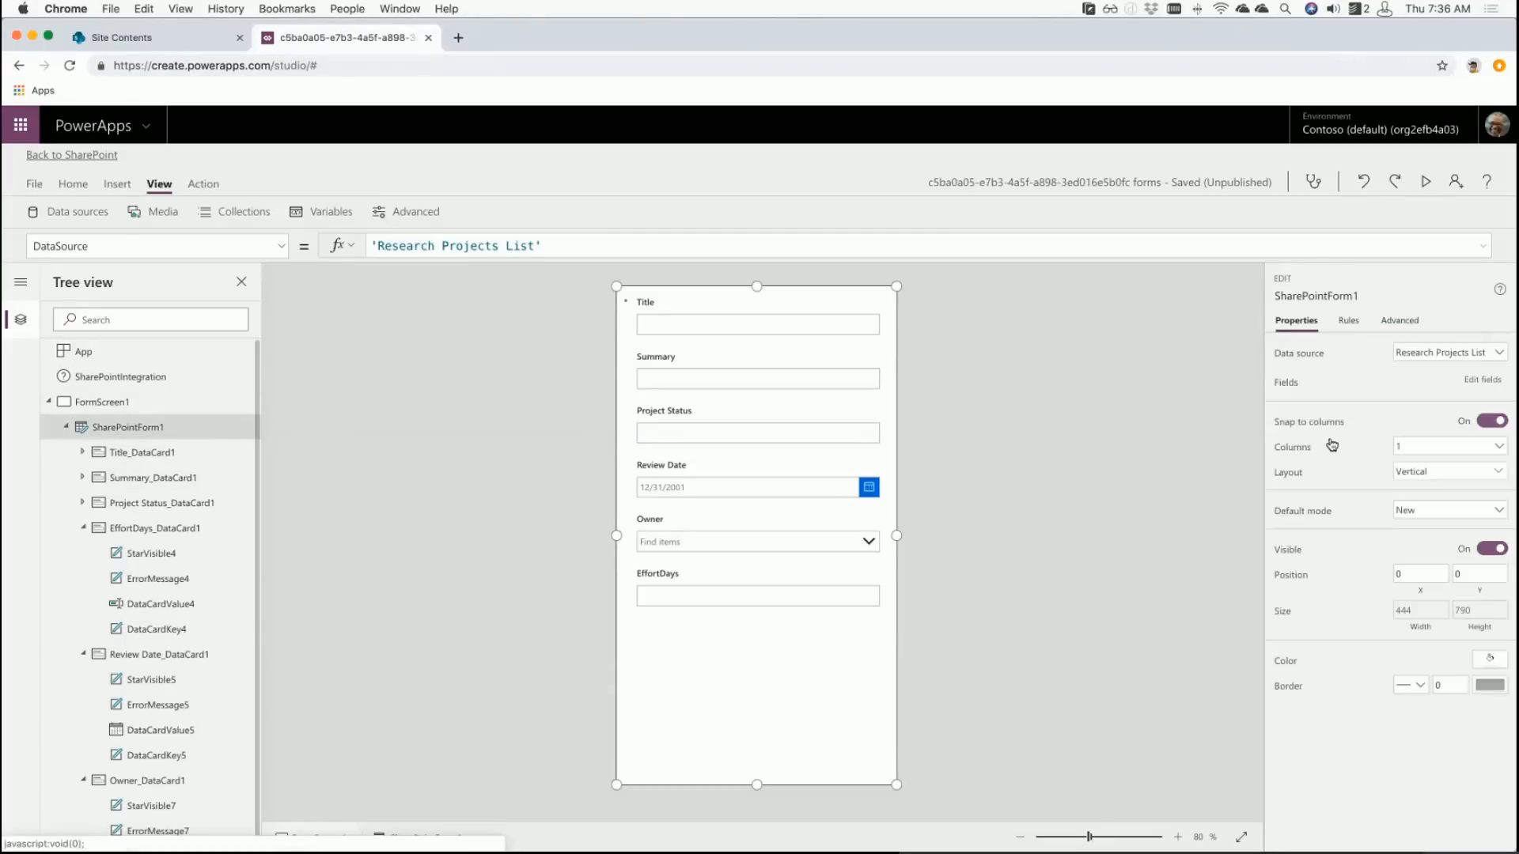
left_click(1431, 512)
left_click(1327, 516)
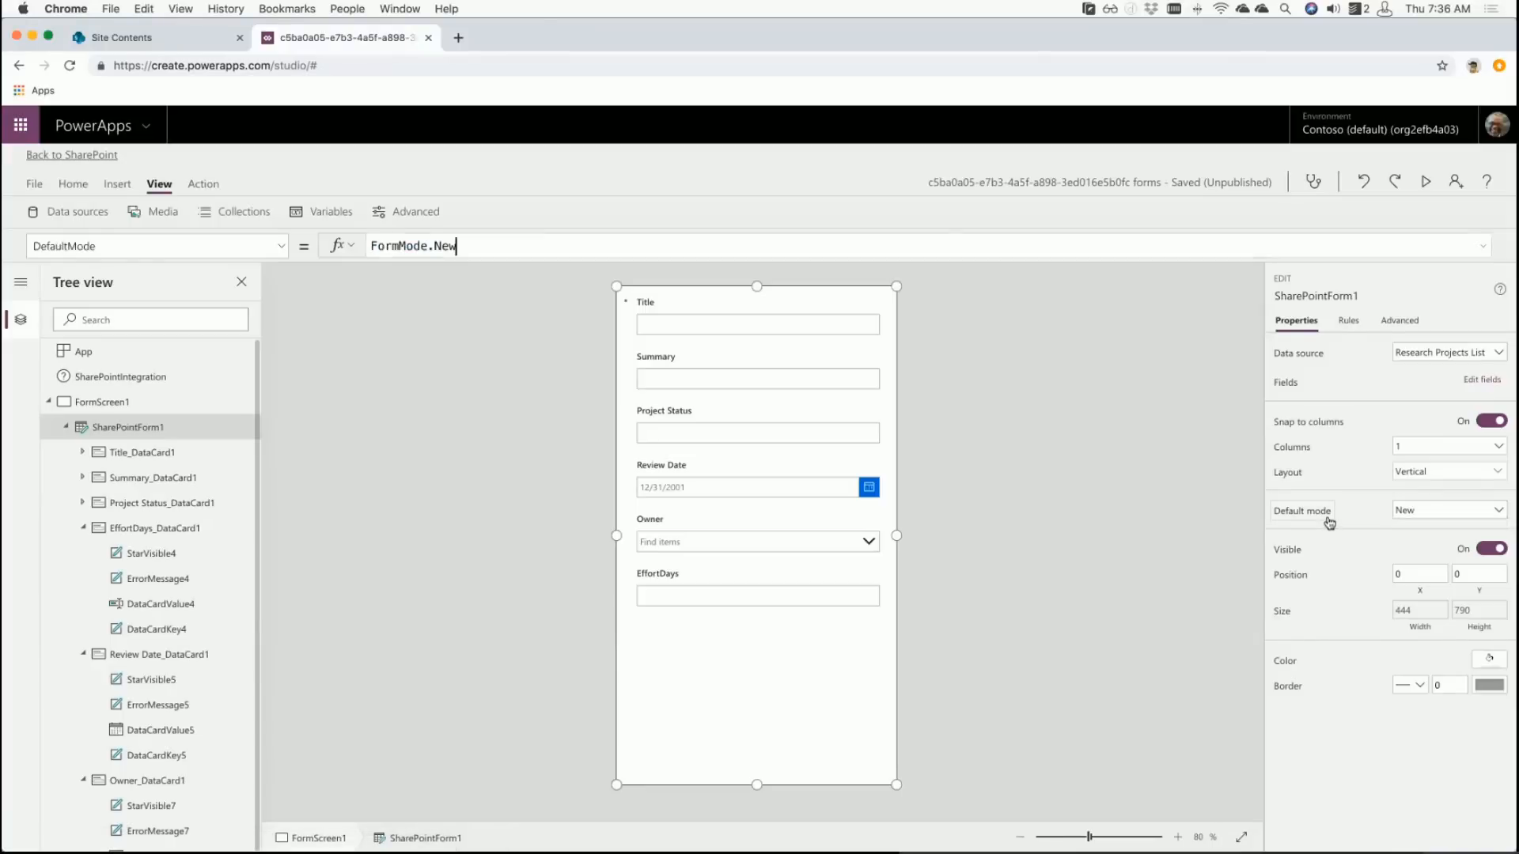
left_click(1005, 533)
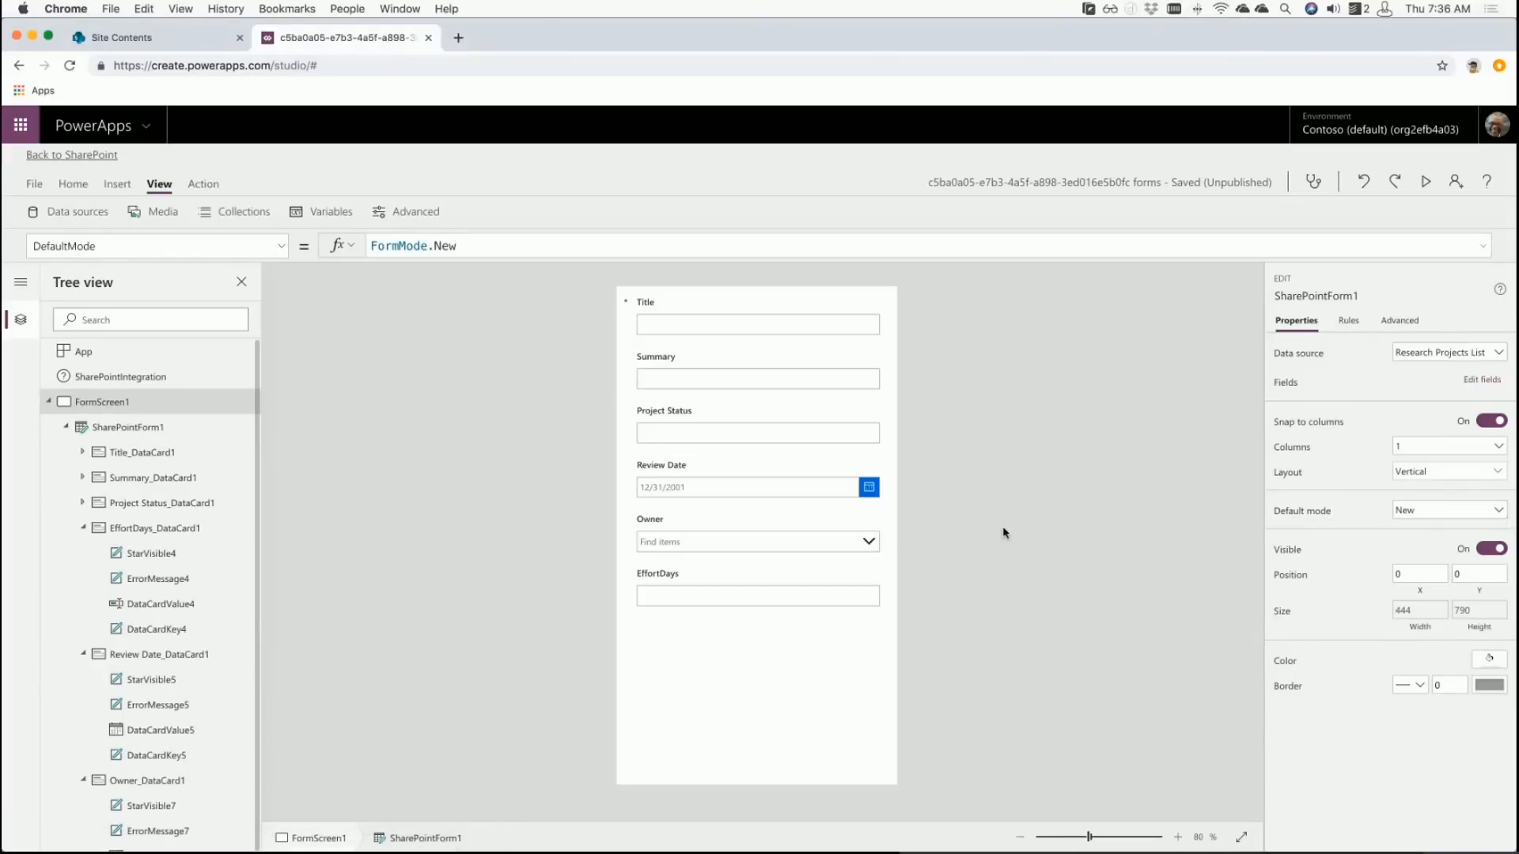
left_click(663, 665)
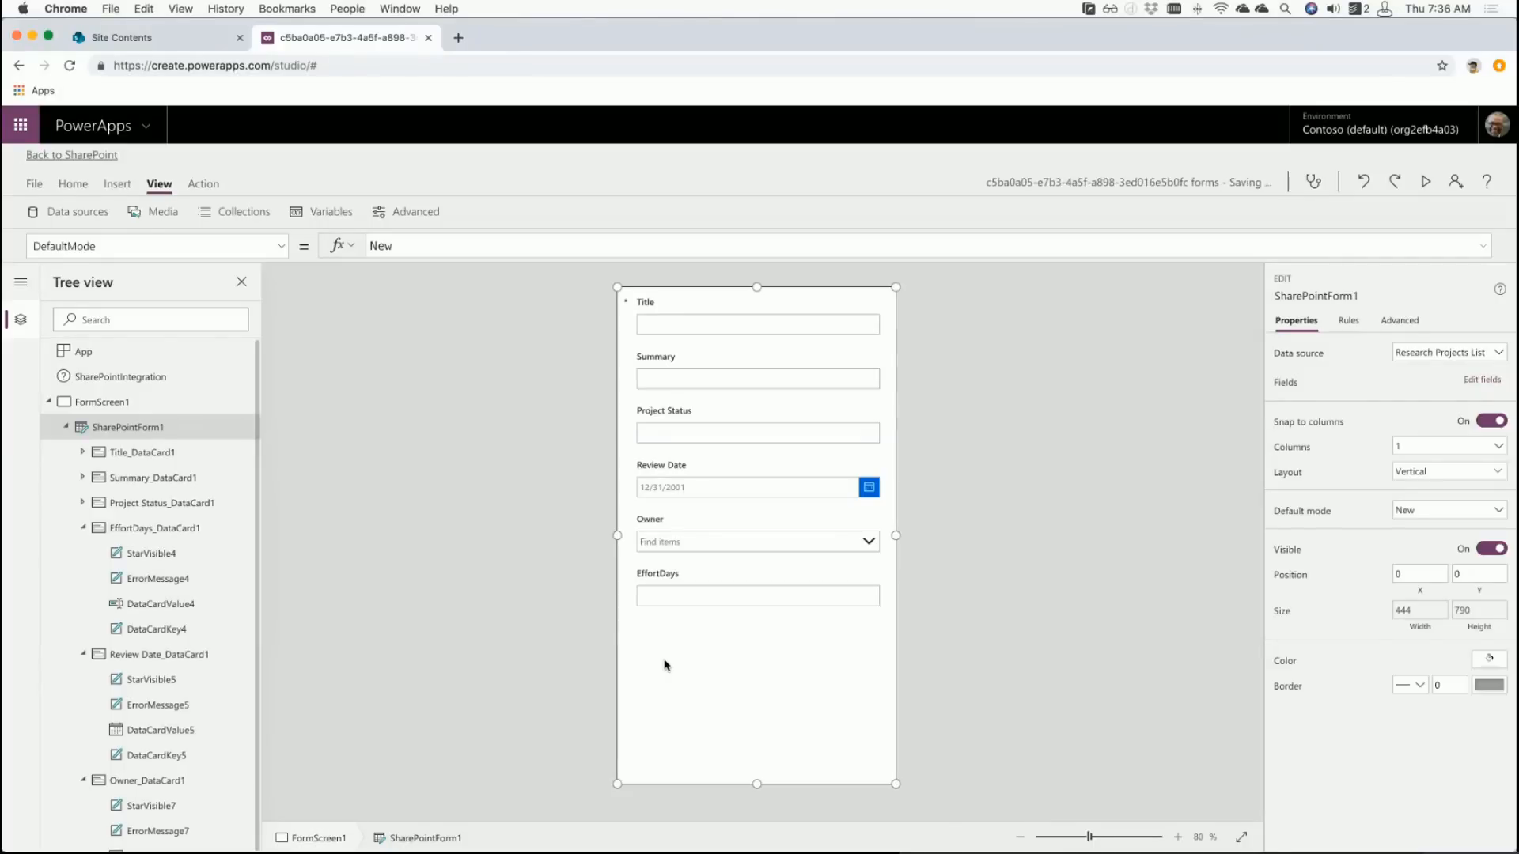
- Give the Title card's text input the hint text 'Please enter a title'
left_click(661, 322)
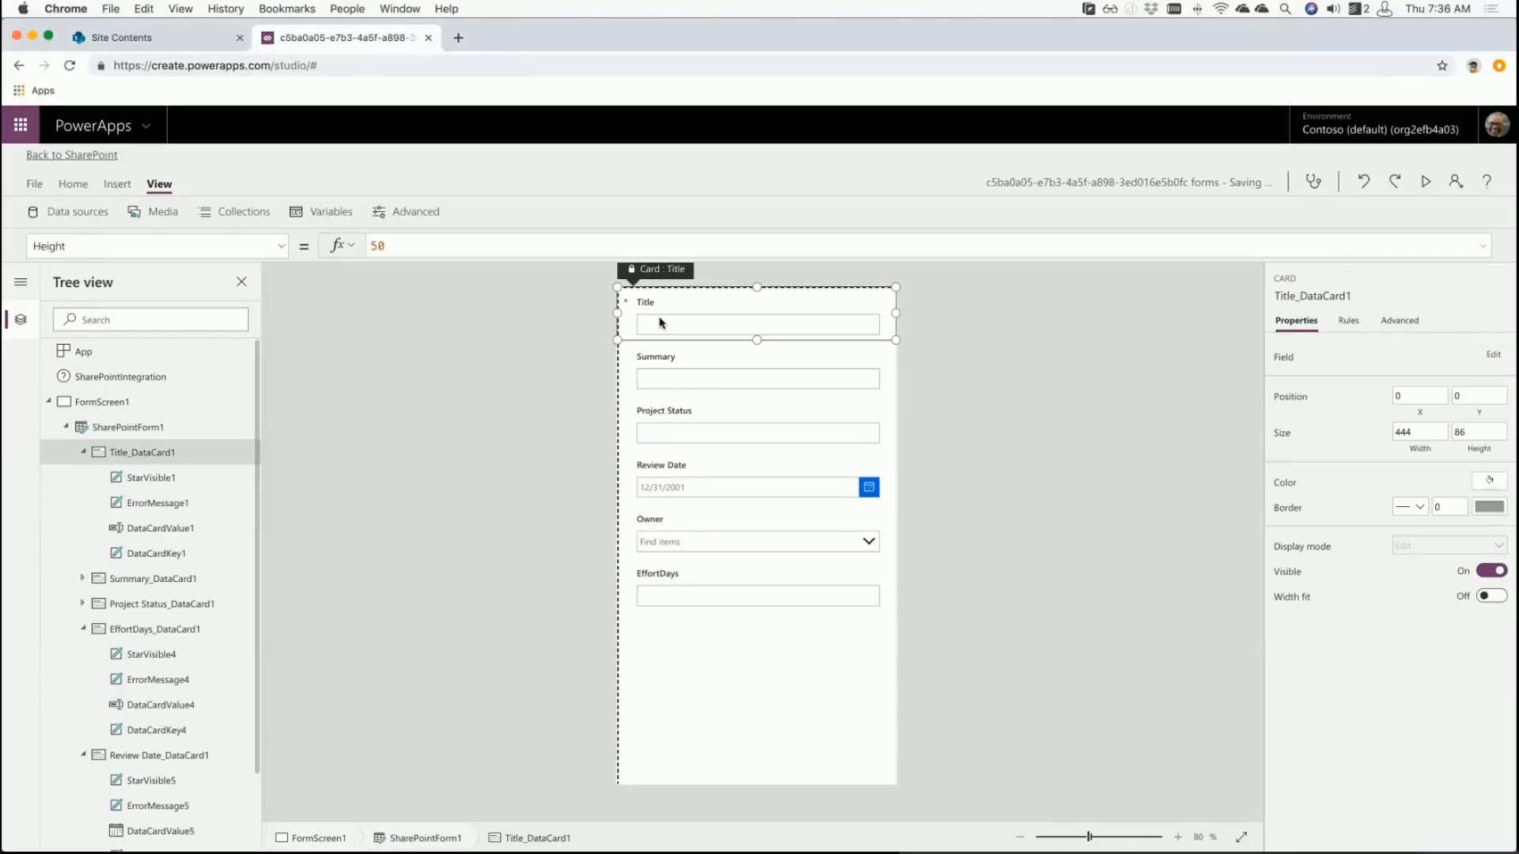
left_click(661, 322)
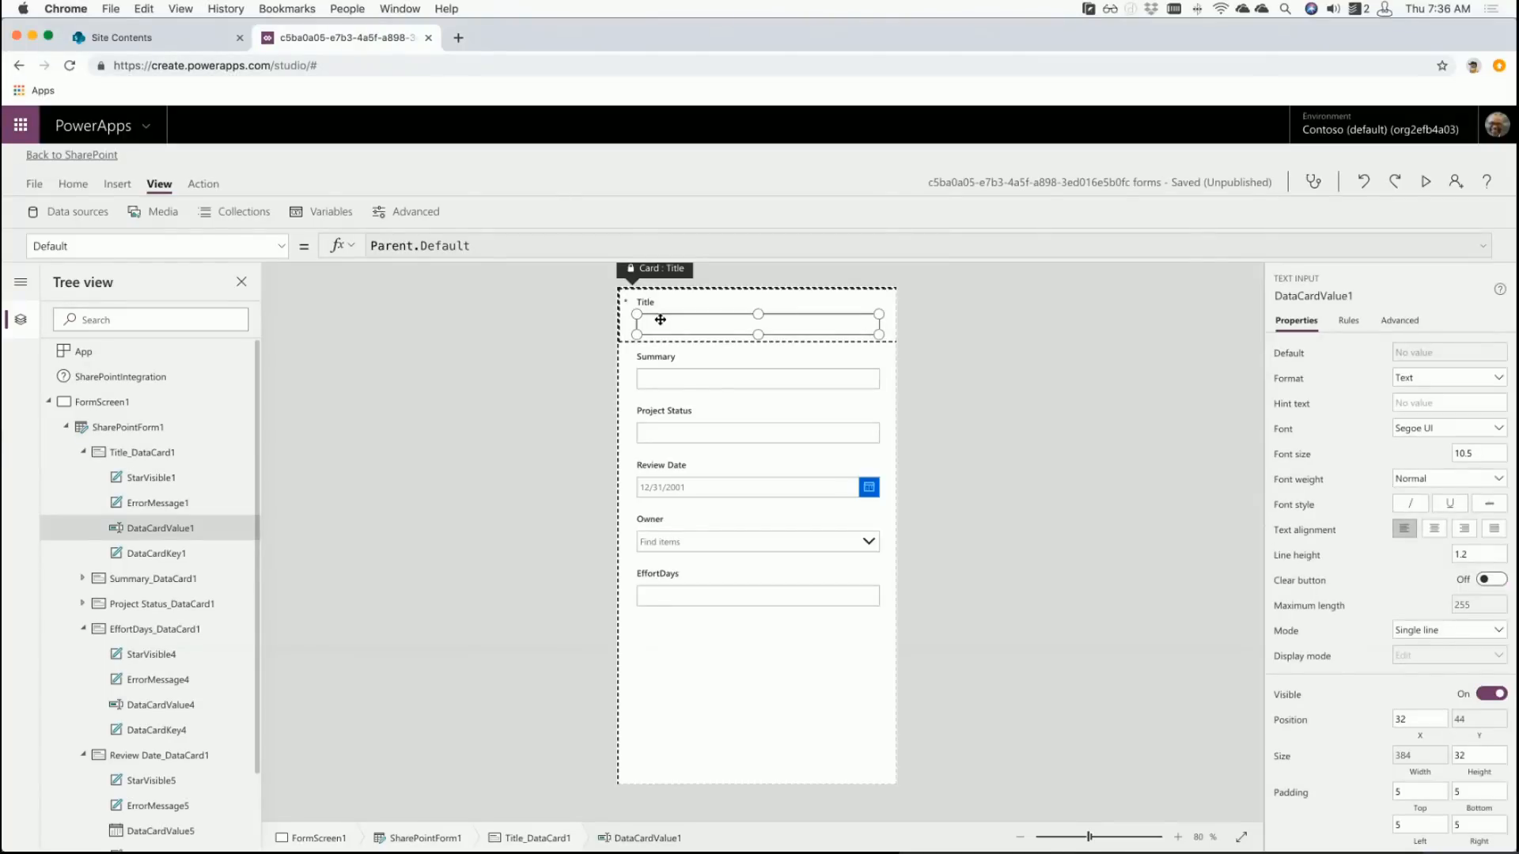
left_click(1415, 322)
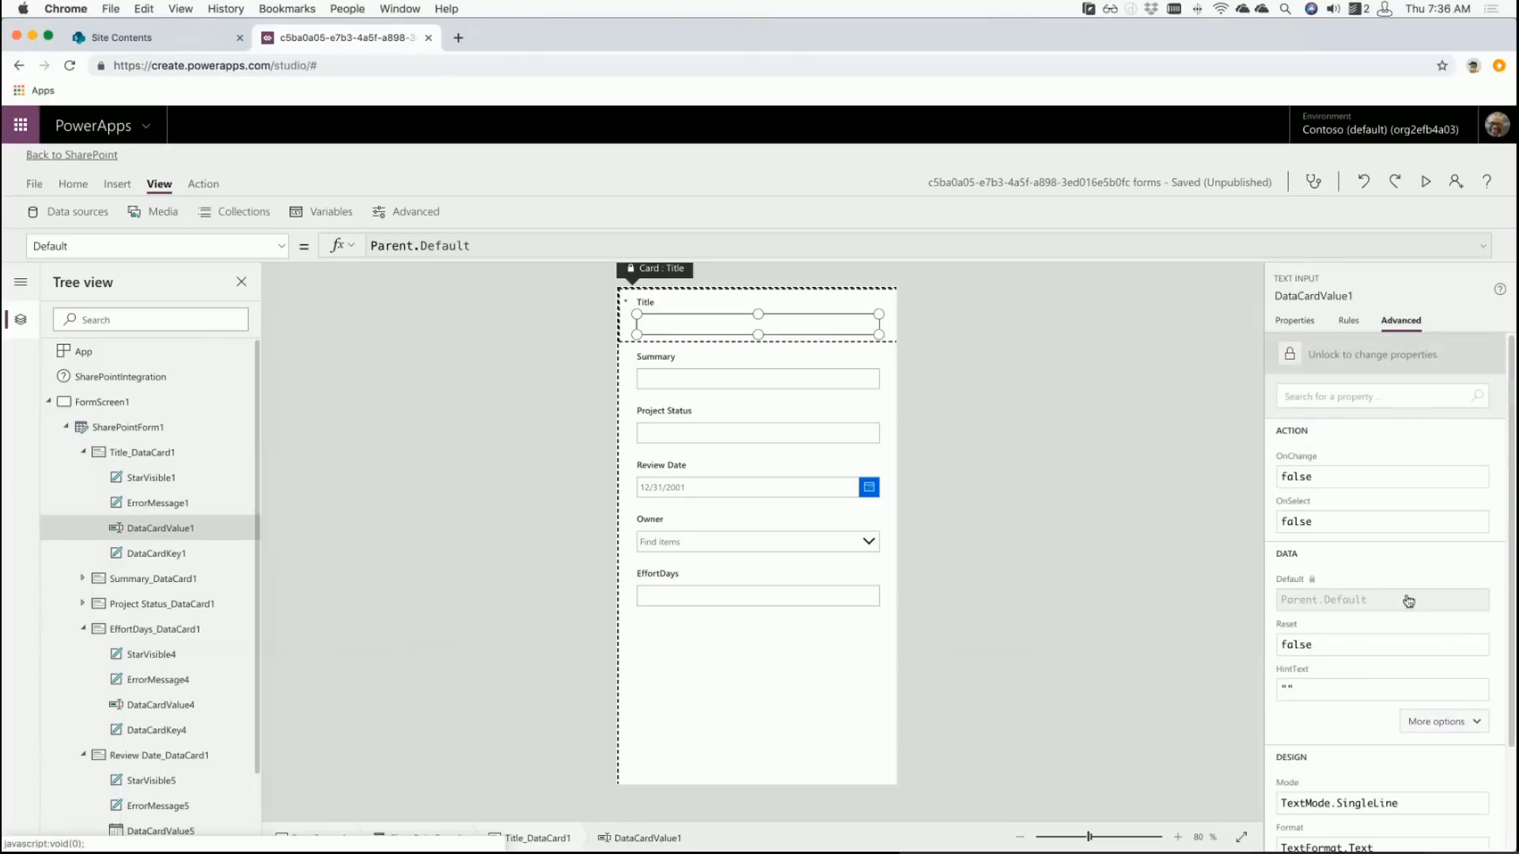
left_click(1290, 324)
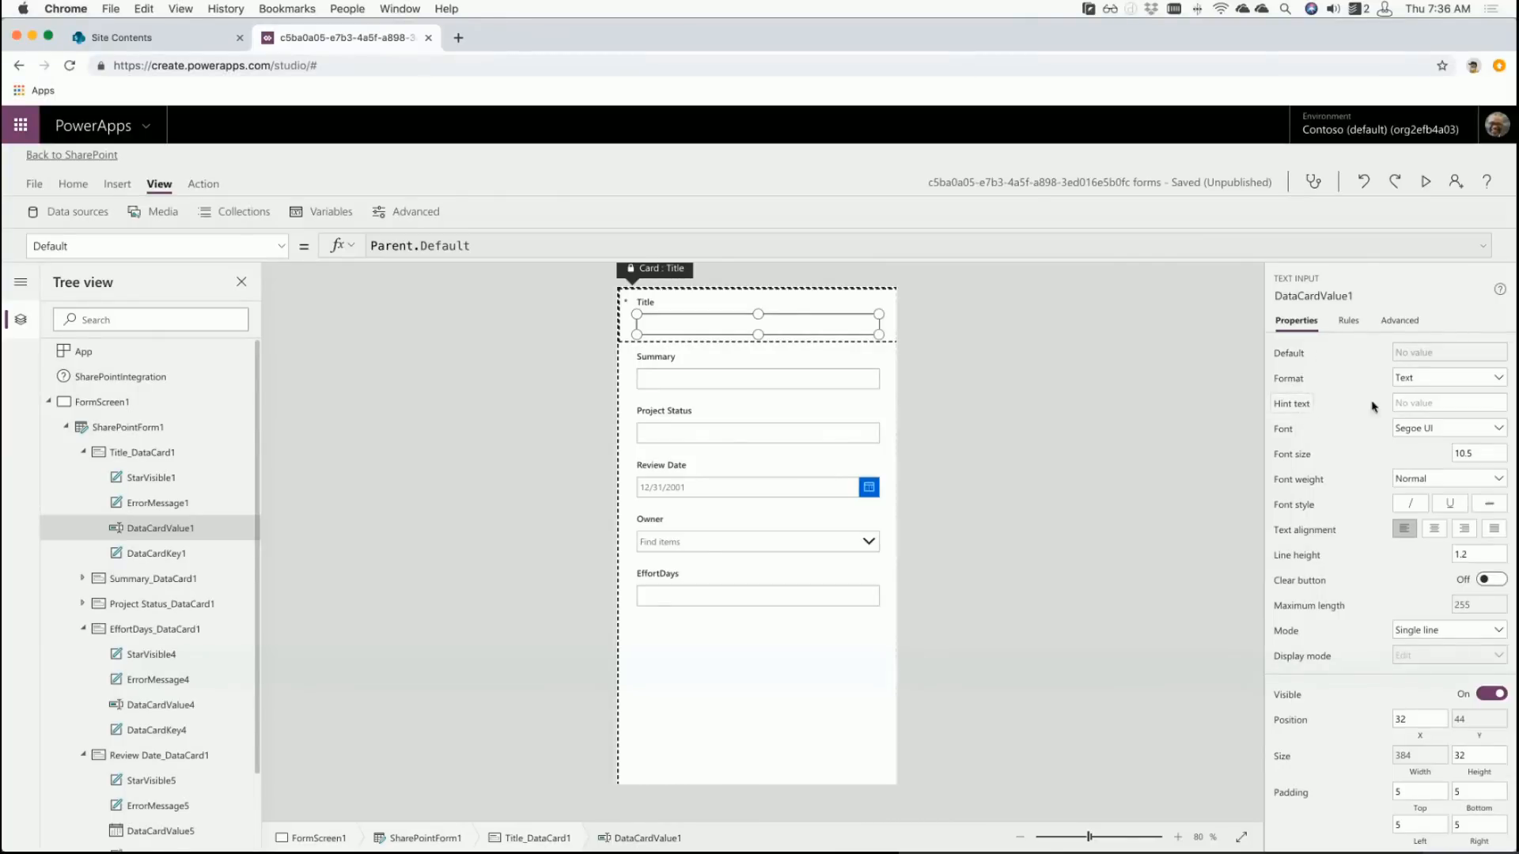
left_click(1412, 403)
type("\"Please enter a tille\"")
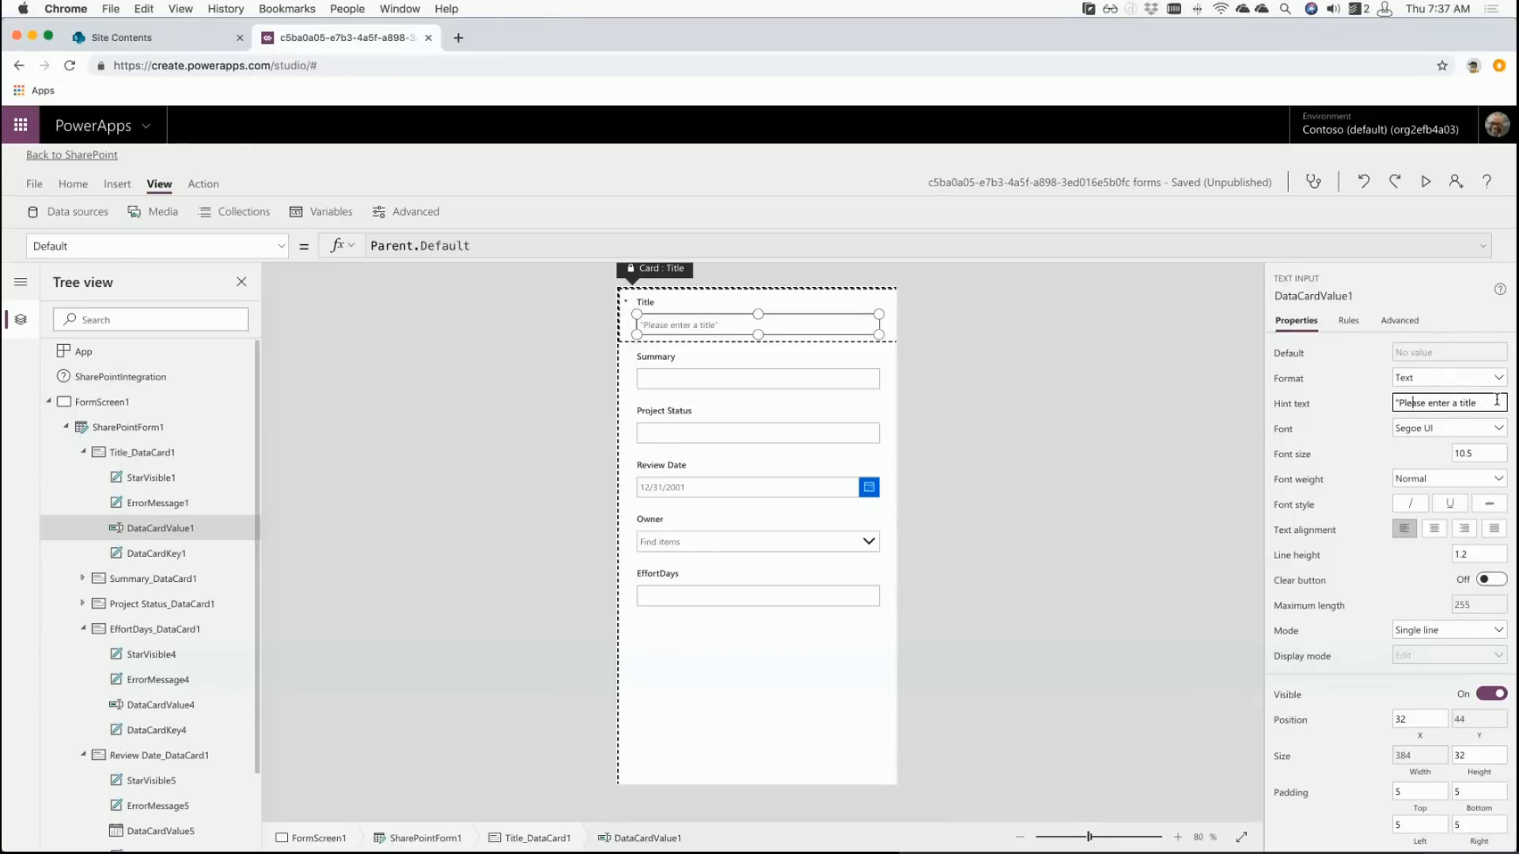
key("Left")
key("BackSpace")
left_click(987, 410)
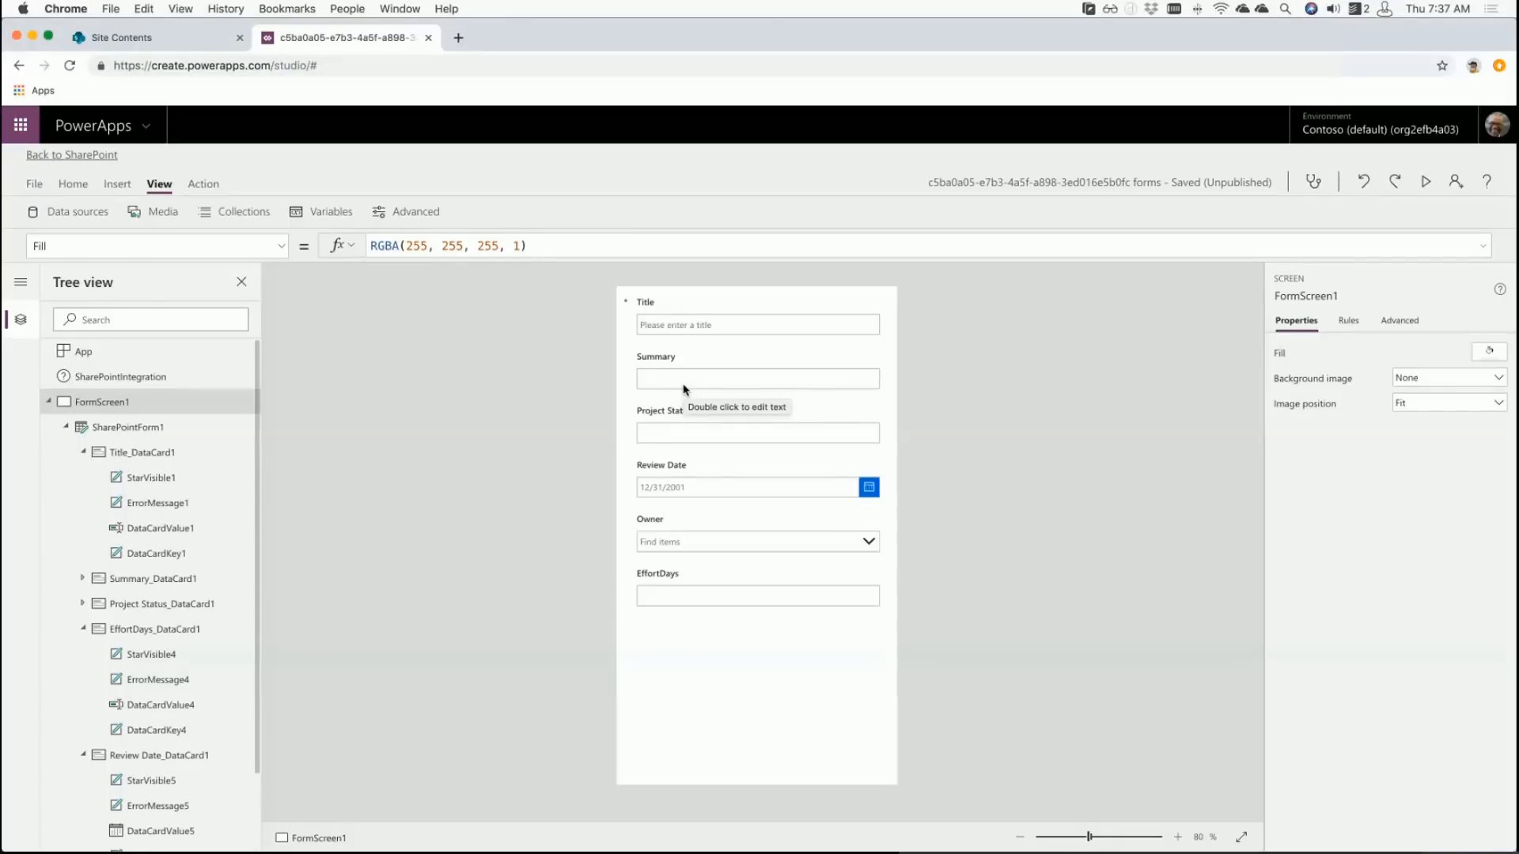
- Select the Review Date picker and find its Format property under Advanced, More options
left_click(729, 489)
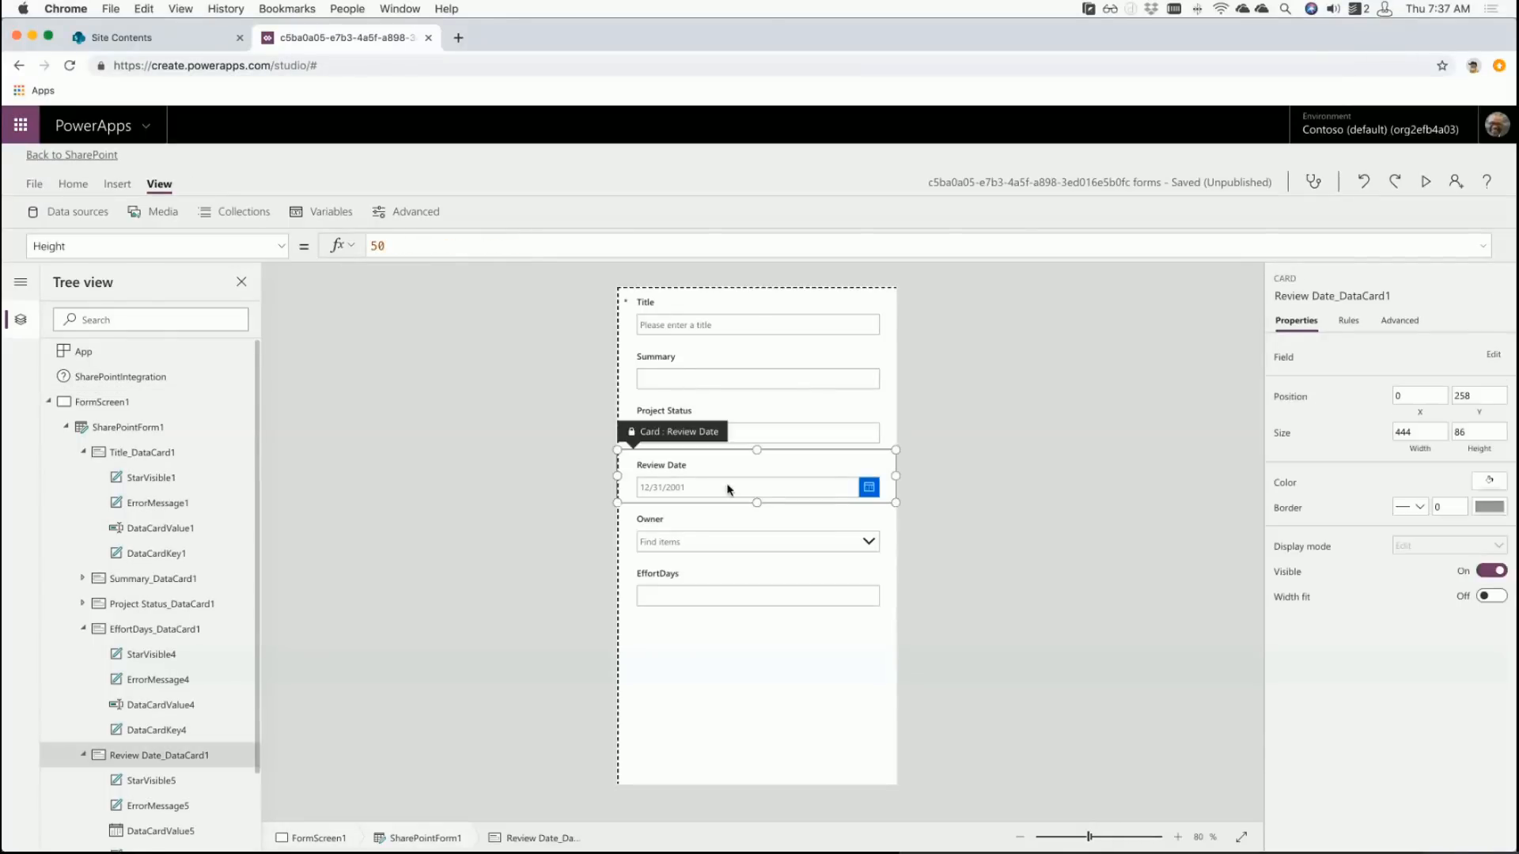
left_click(729, 488)
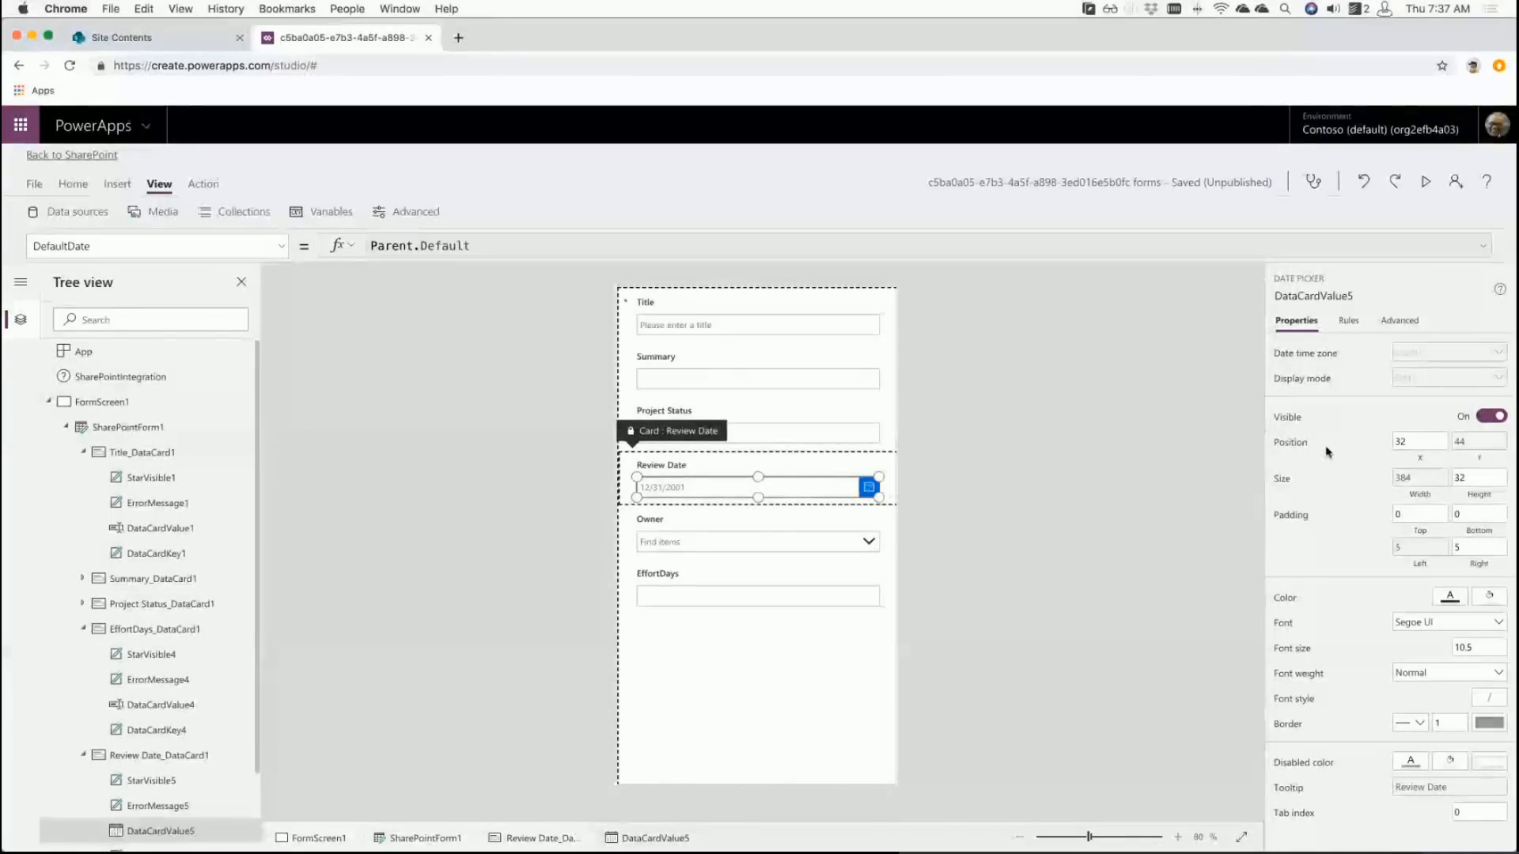
left_click(1406, 322)
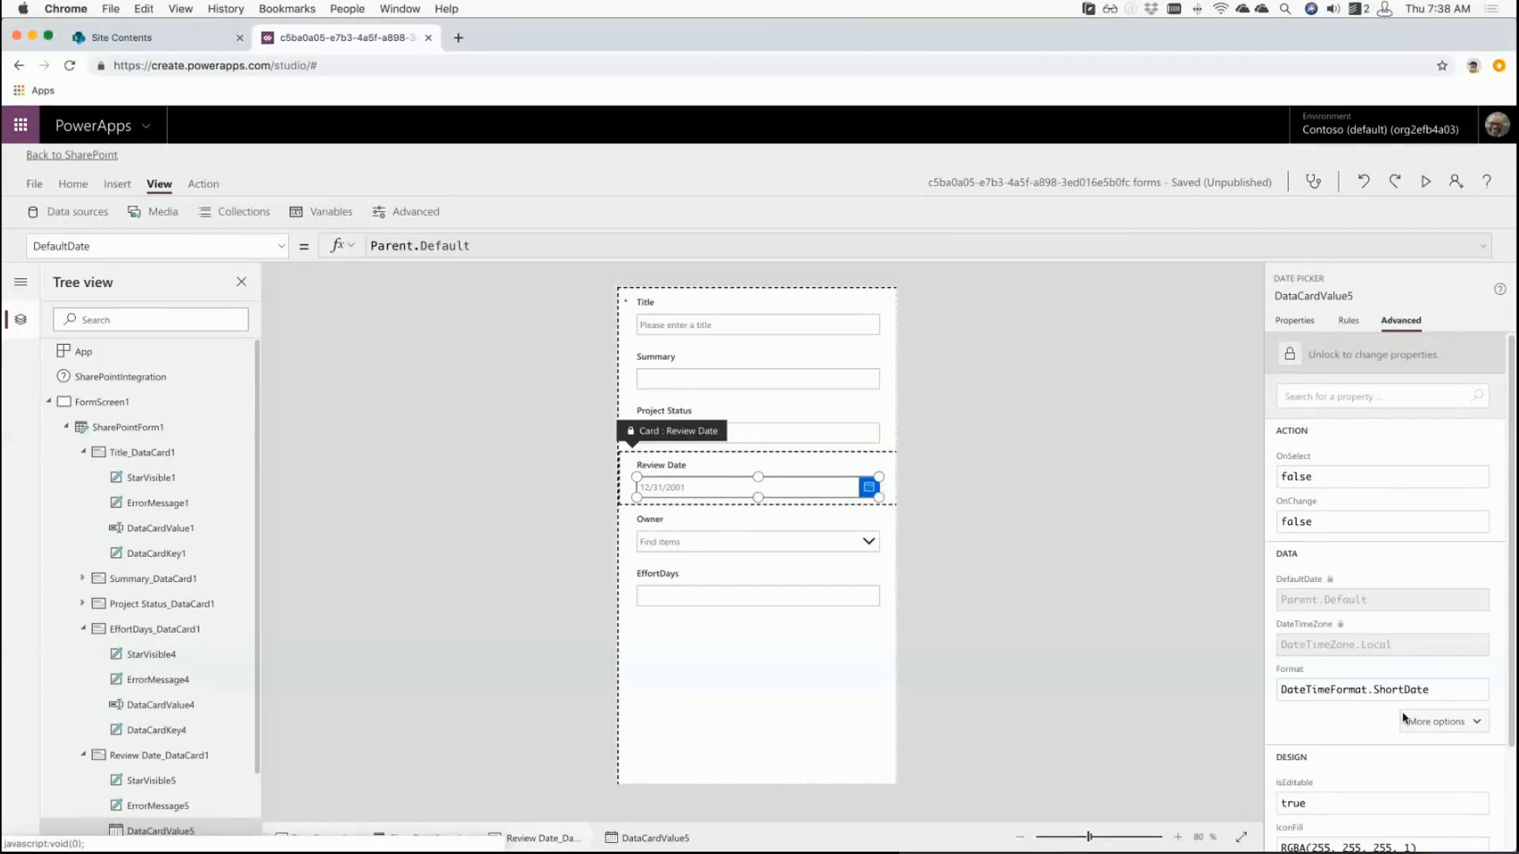
left_click(1435, 722)
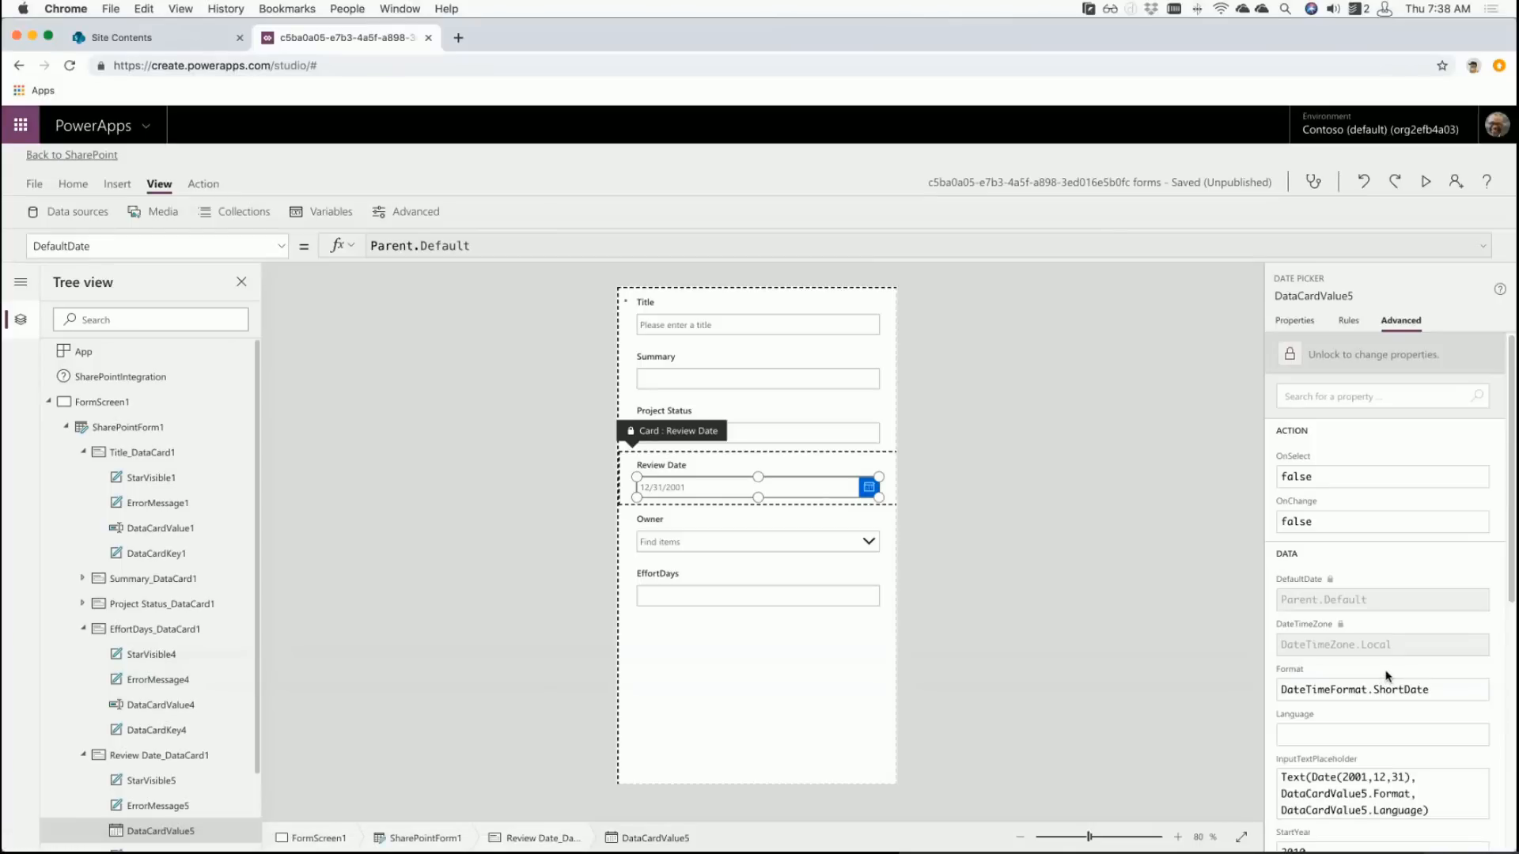
scroll(1385, 676, "down", 3)
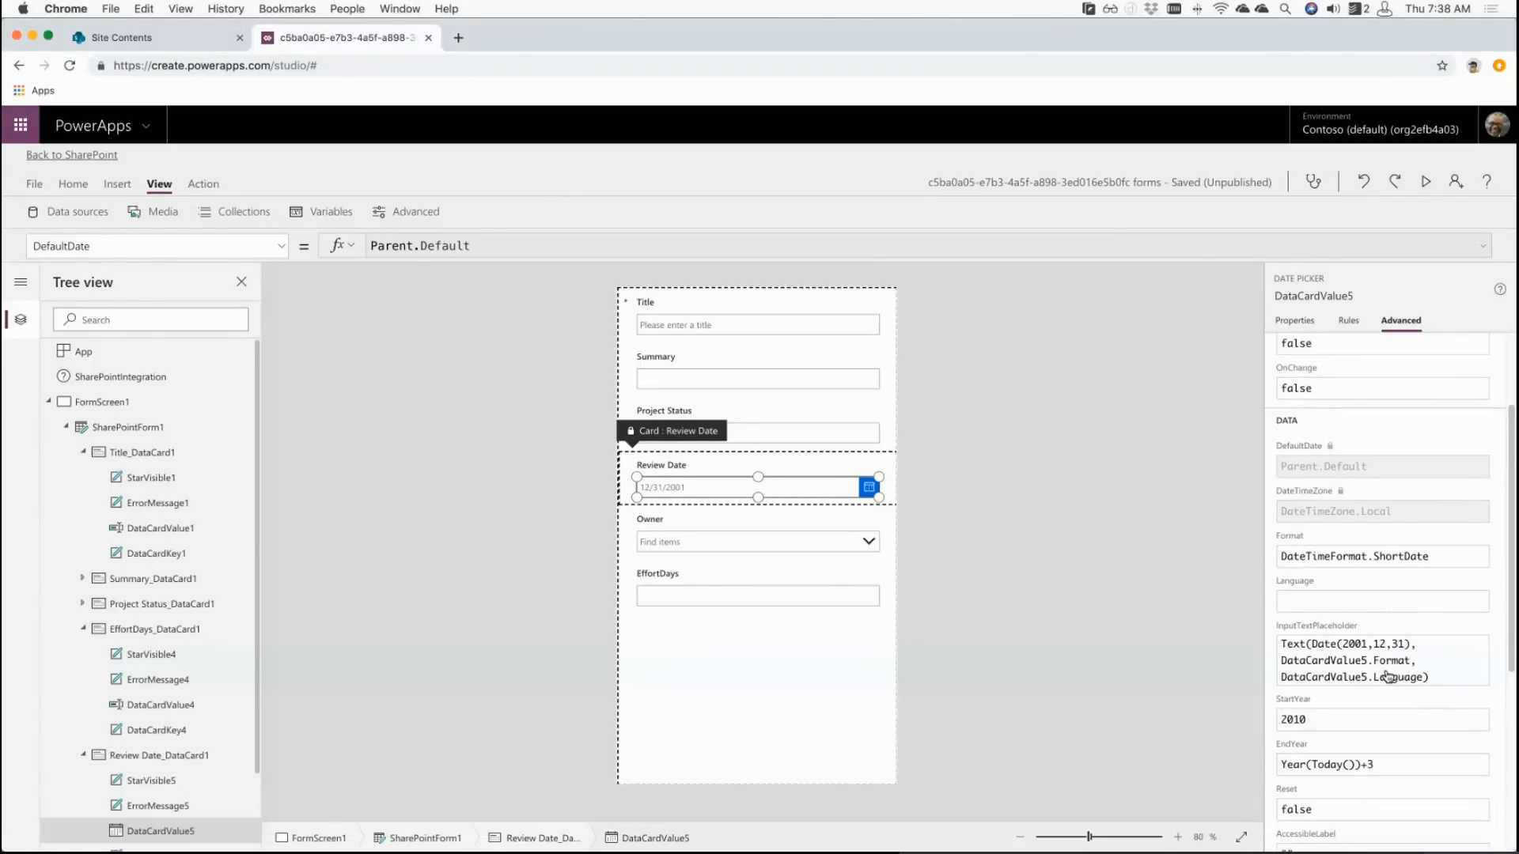
left_click(1436, 558)
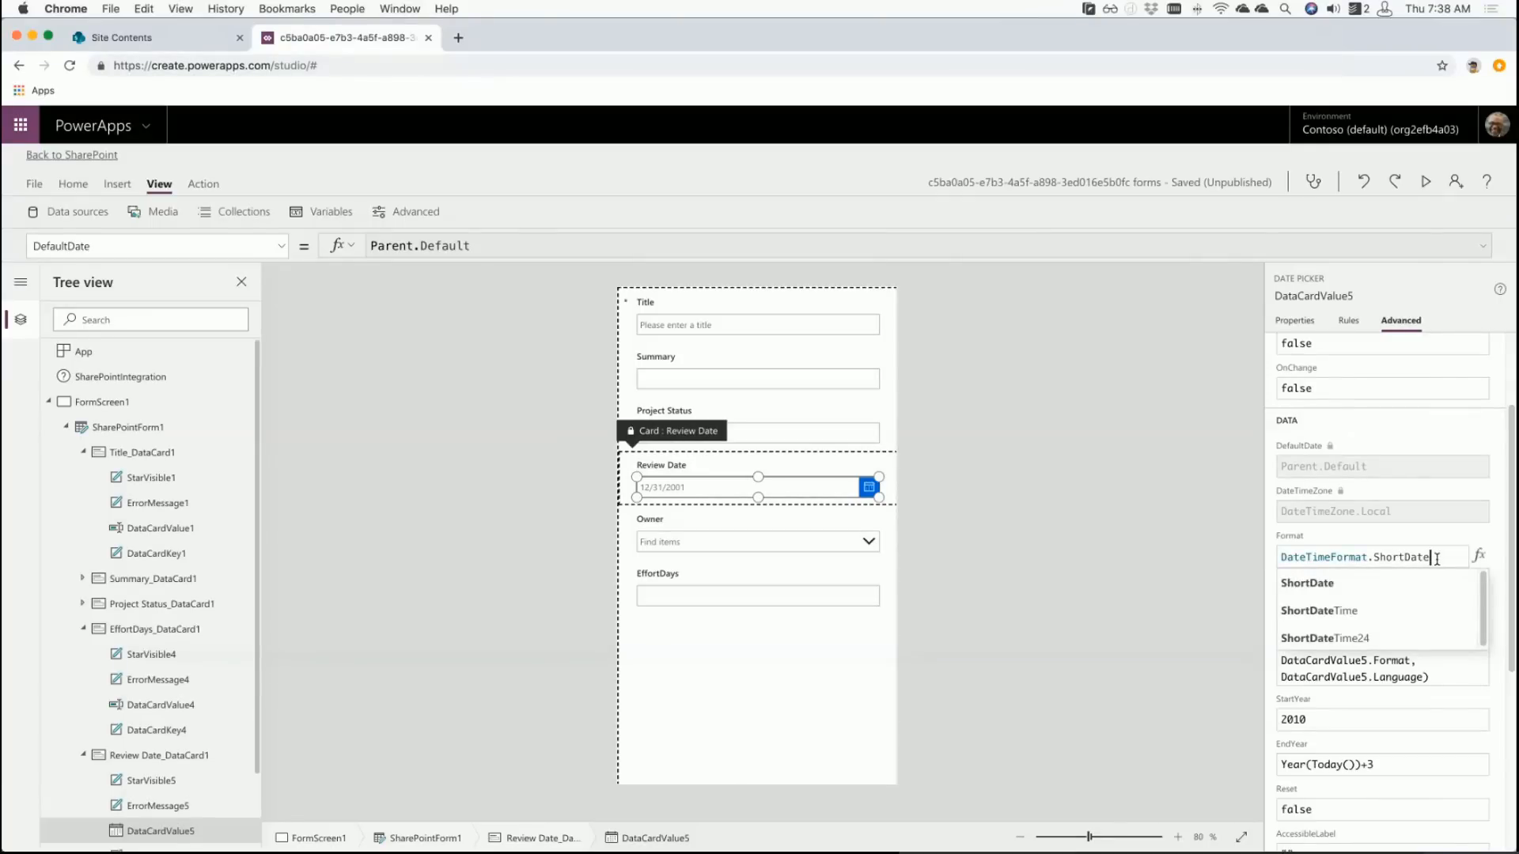
- Change the date picker's Format to DateTimeFormat.LongDate
key("BackSpace")
key("BackSpace")
key("BackSpace")
key("BackSpace")
key("BackSpace")
key("BackSpace")
key("BackSpace")
key("BackSpace")
key("BackSpace")
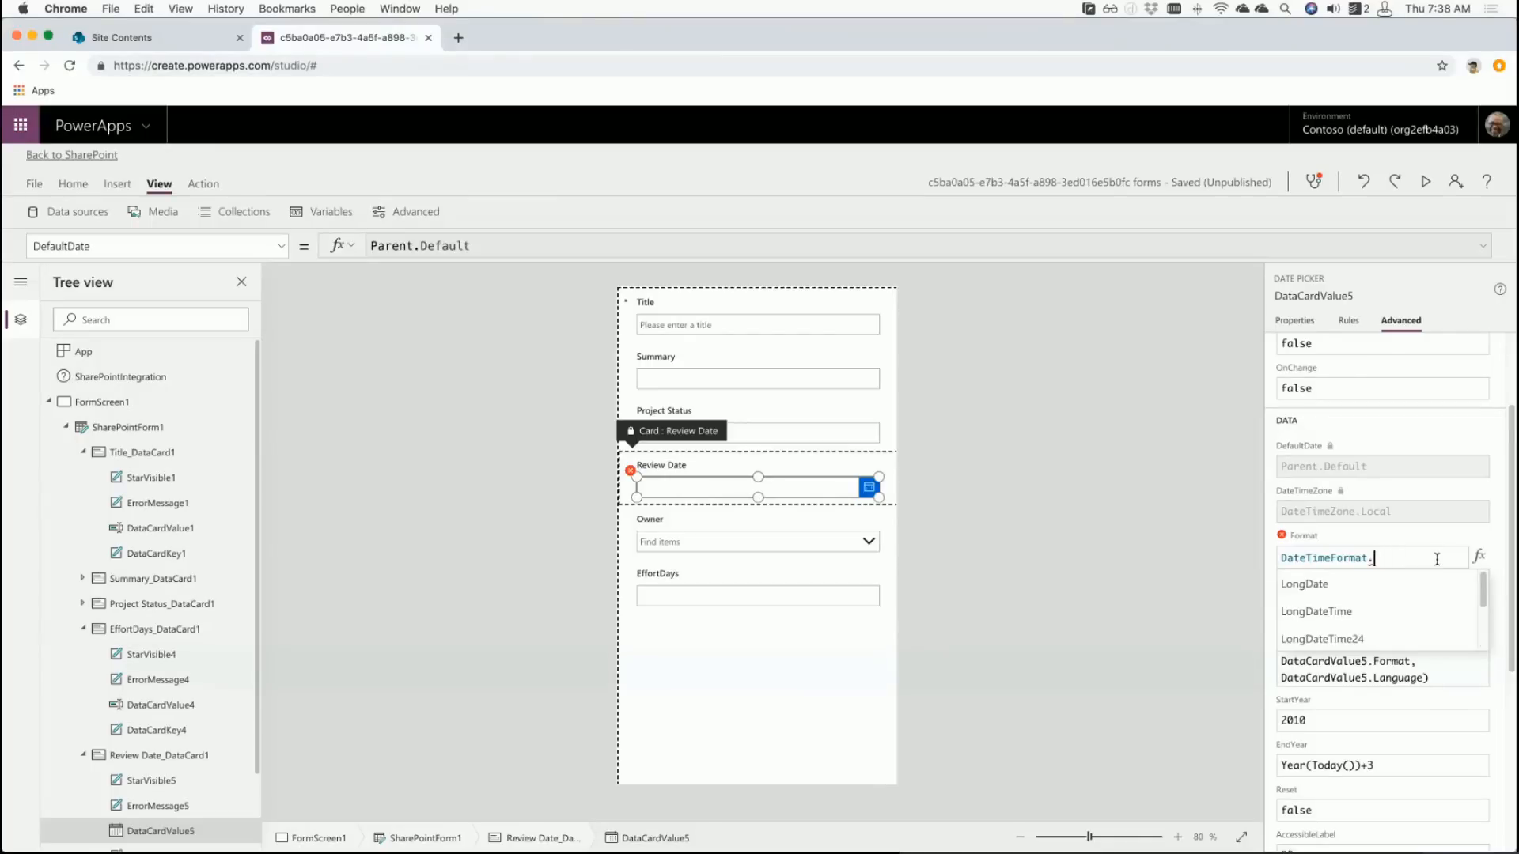
key("BackSpace")
type(".")
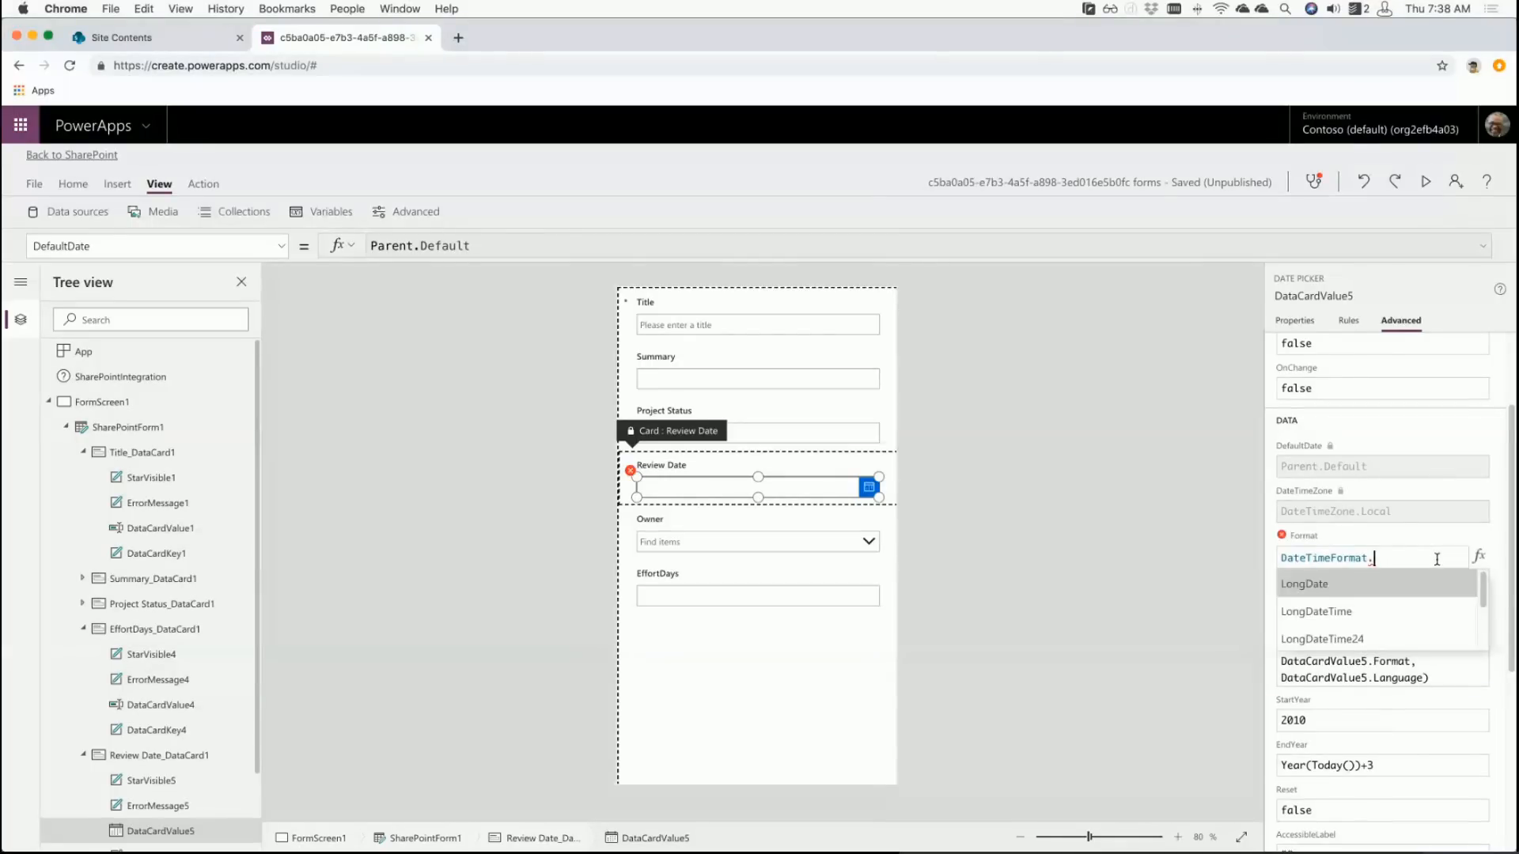
key("Down")
key("Down")
key("Down")
key("Down")
key("Down")
key("Down")
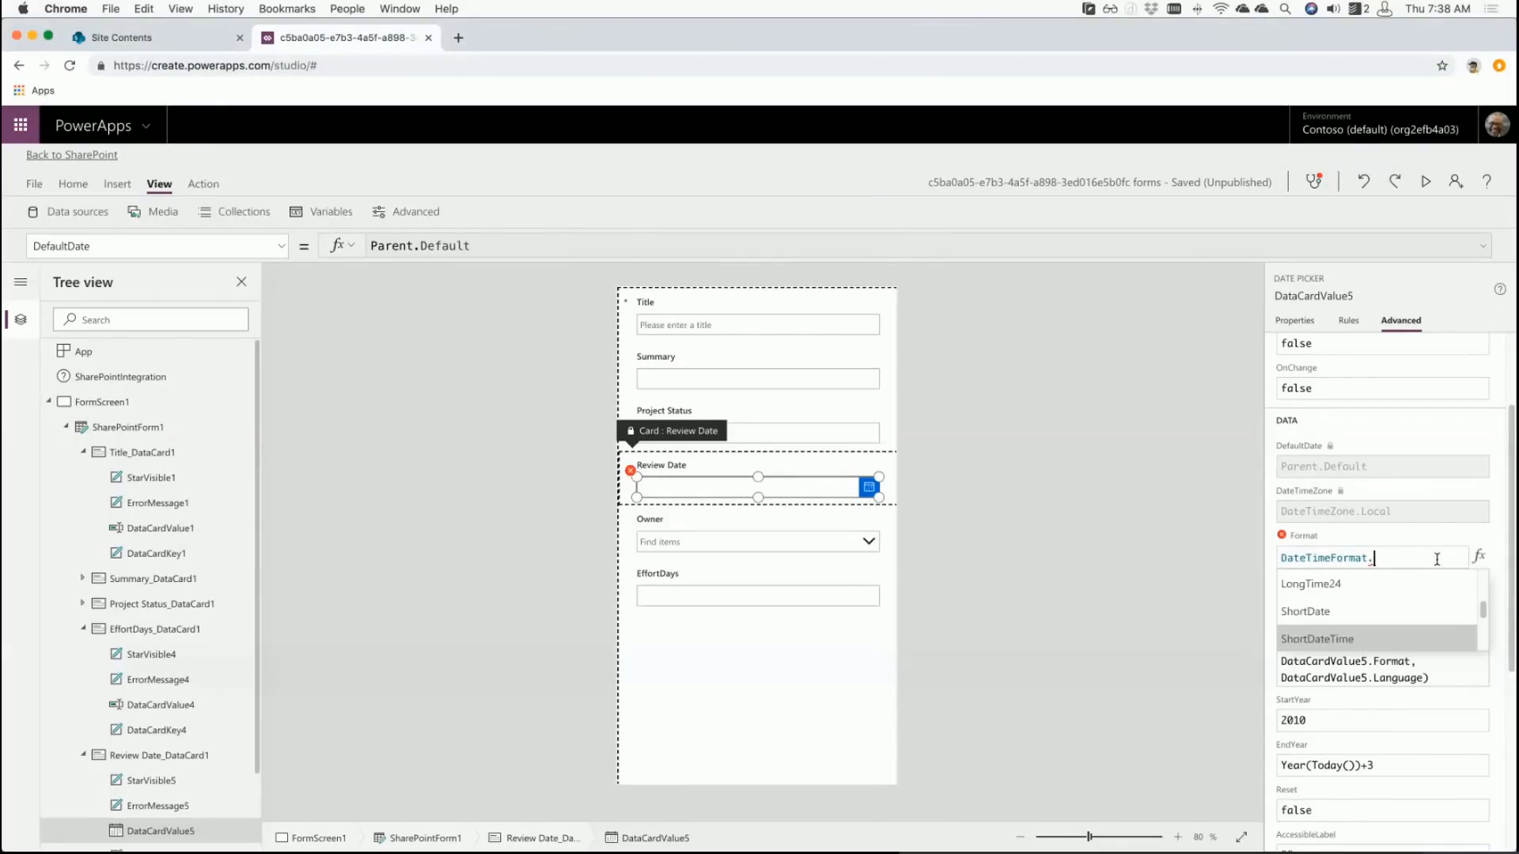
key("Down")
key("Down")
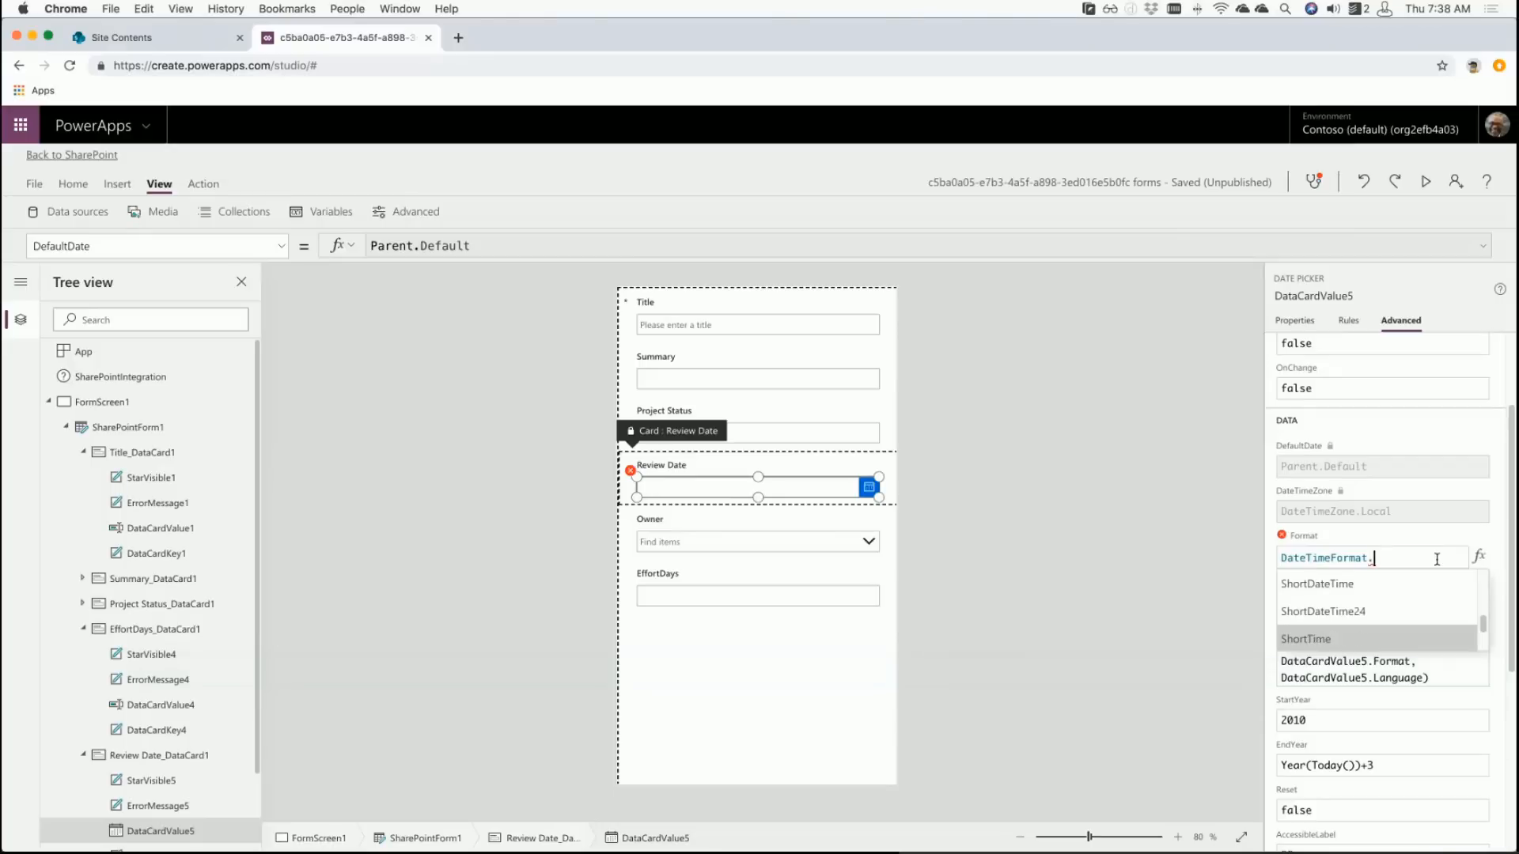
key("Down")
key("Up")
key("Up")
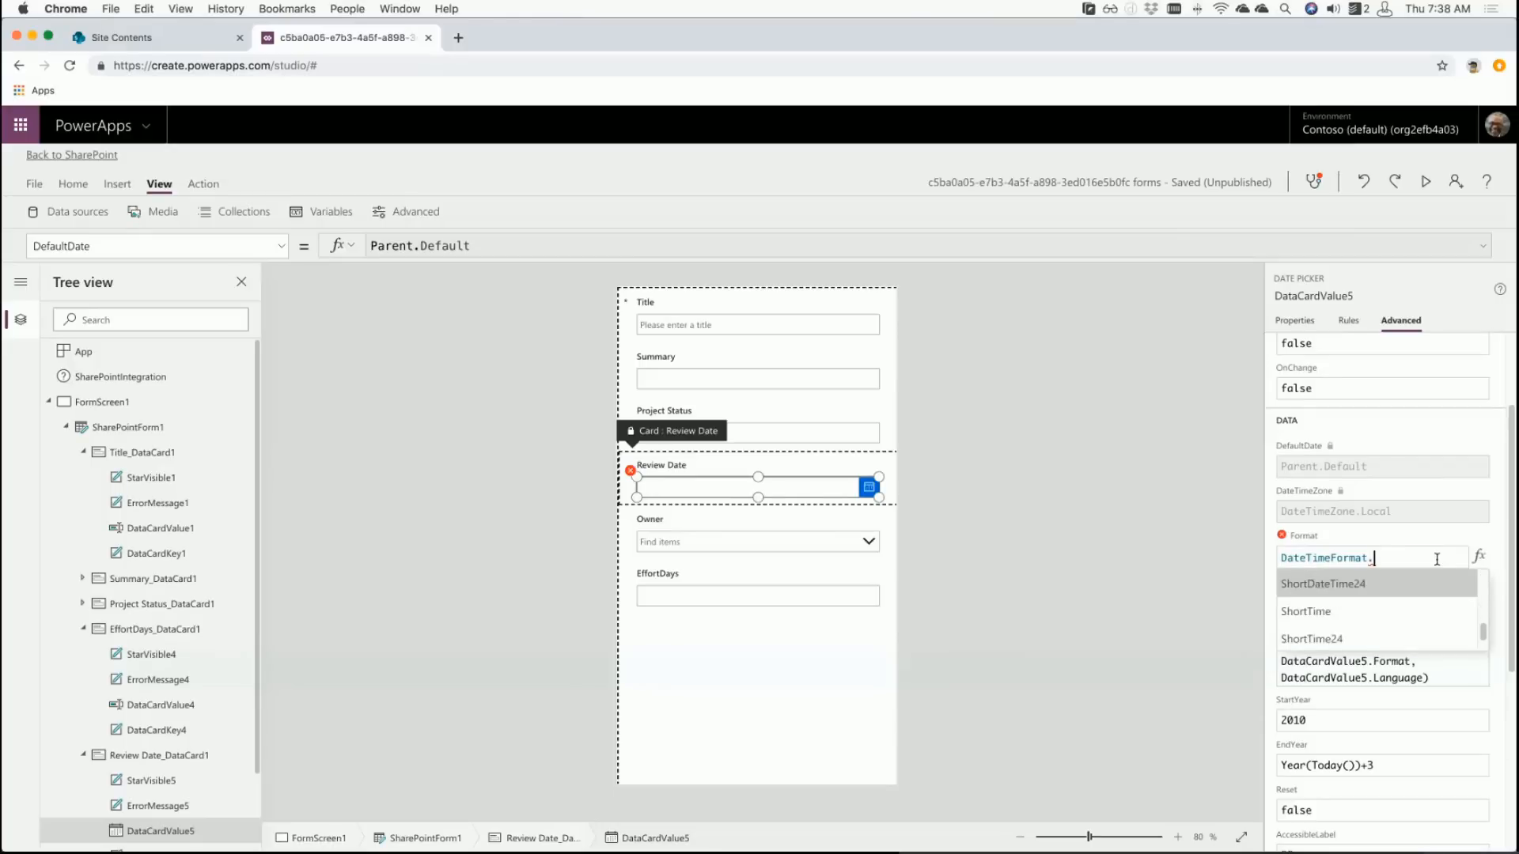
key("Up")
type("Long")
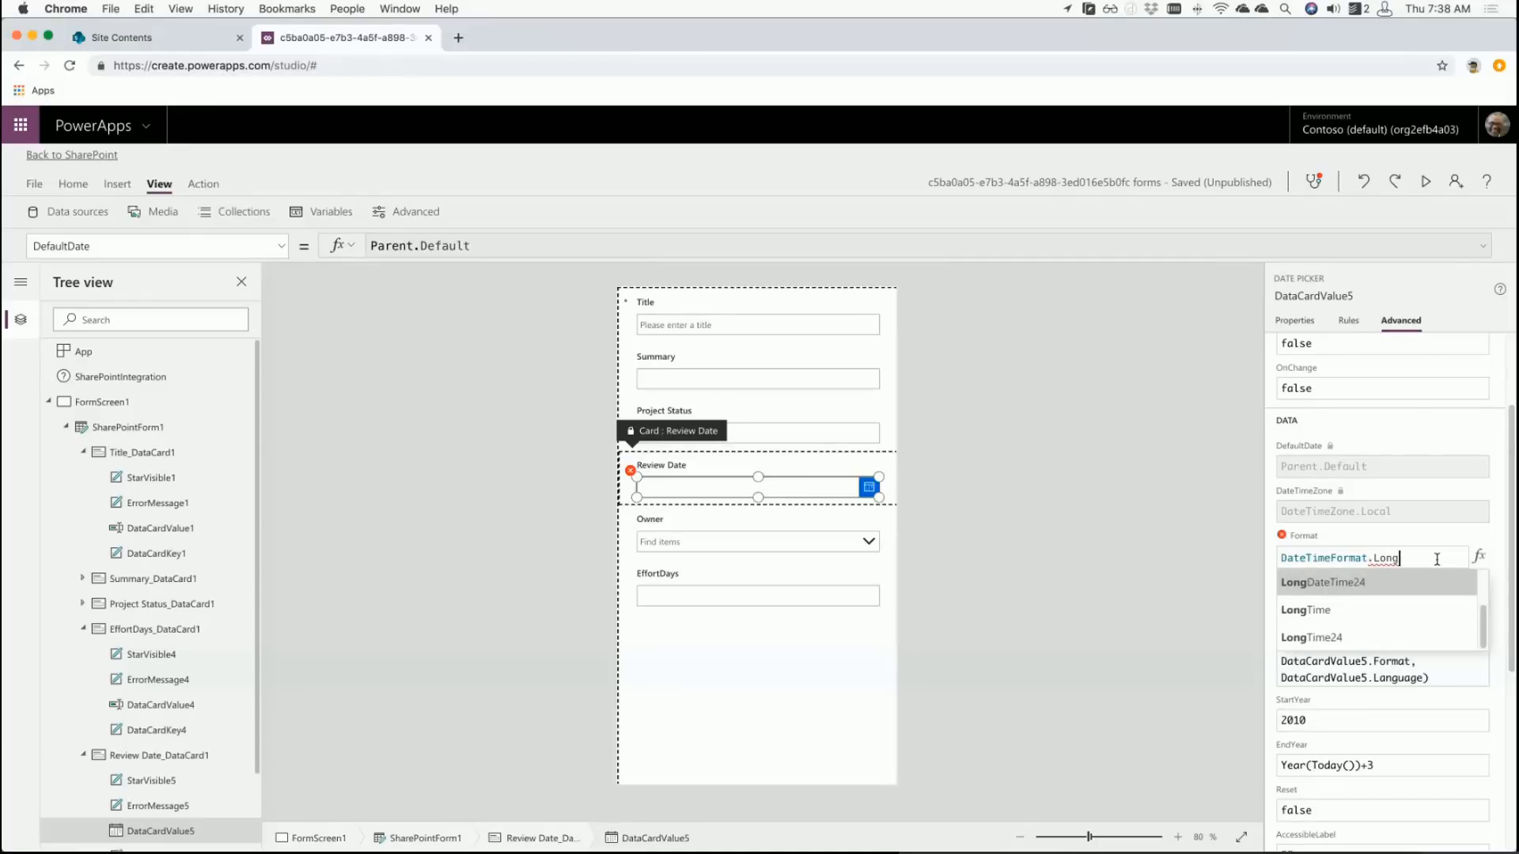
key("Down")
key("Down")
key("BackSpace")
key("BackSpace")
key("BackSpace")
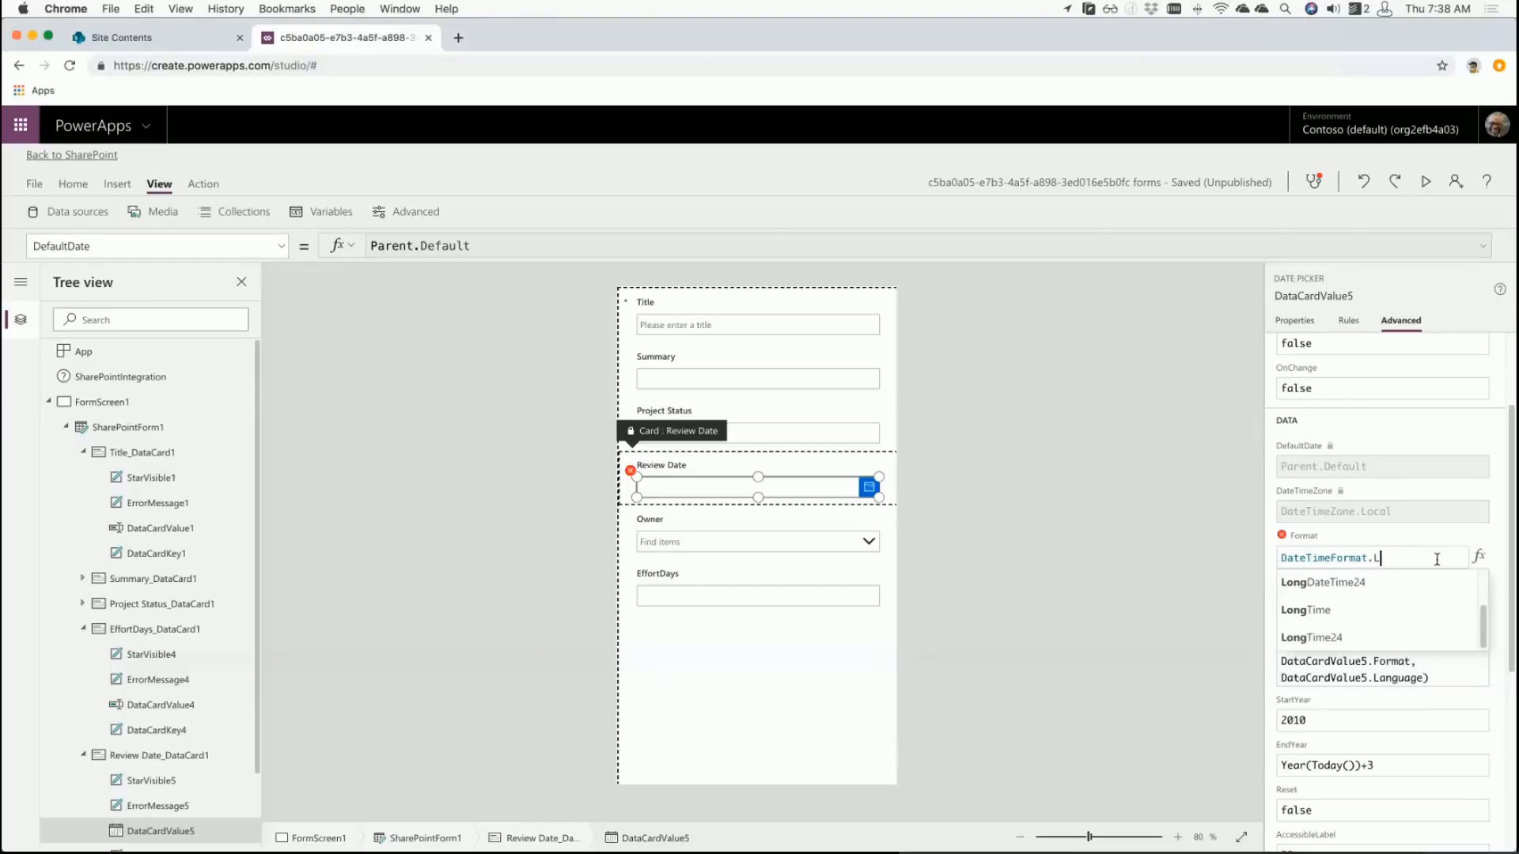
key("BackSpace")
key("BackSpace")
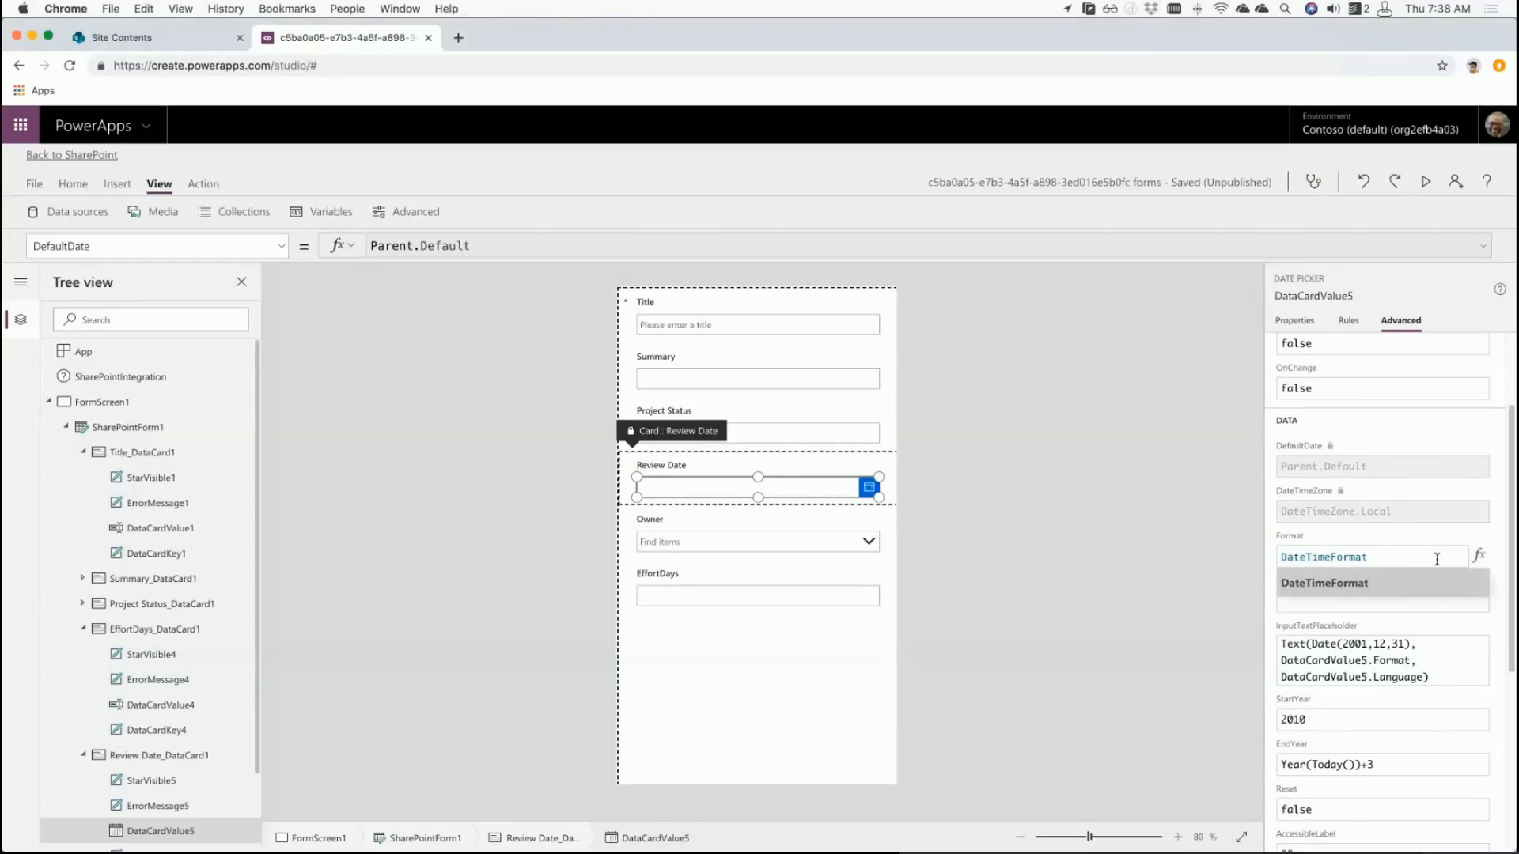
type(".L")
key("Tab")
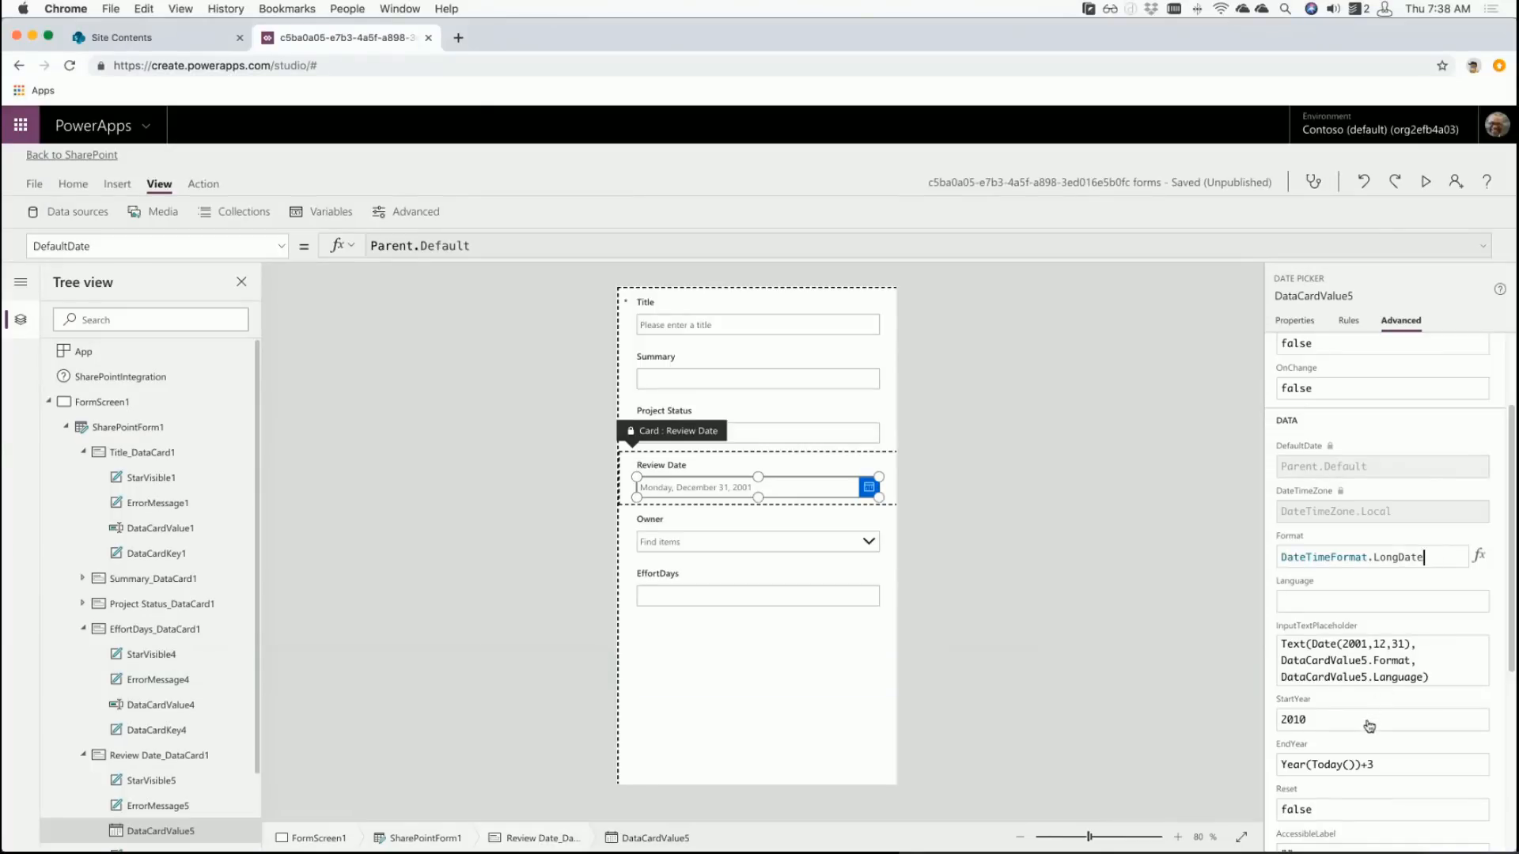
- Change the date picker's StartYear from 2010 to 2018
scroll(1510, 615, "down", 3)
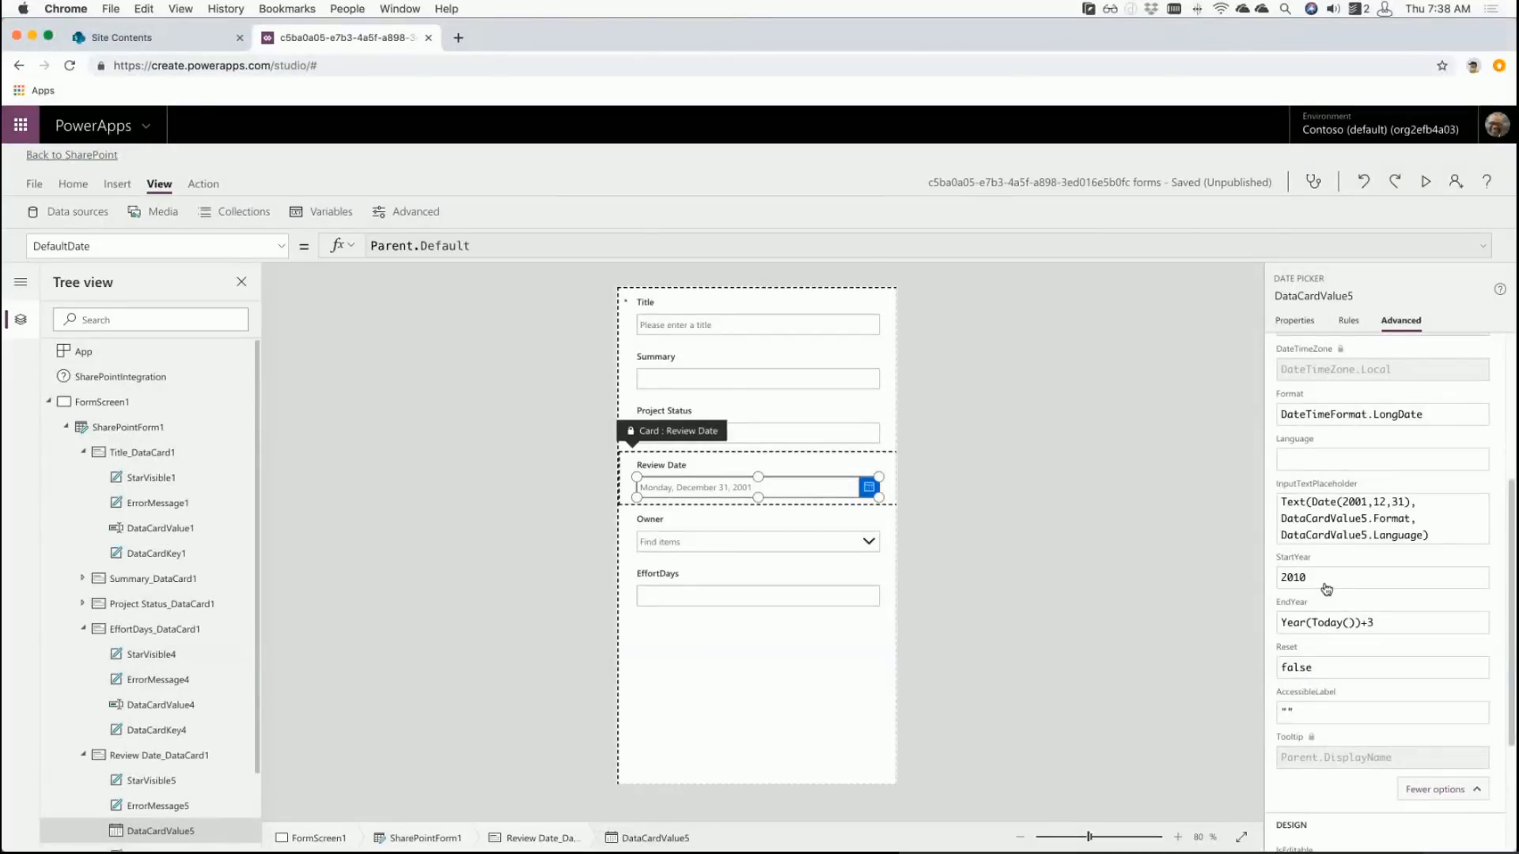
left_click(1327, 581)
key("BackSpace")
type("6")
key("BackSpace")
key("BackSpace")
key("BackSpace")
key("BackSpace")
type("1953")
key("BackSpace")
key("BackSpace")
key("BackSpace")
key("BackSpace")
type("2018")
- Review the EndYear formula Year(Today())+3
left_click(1391, 625)
key("Left")
key("Left")
key("Left")
key("Left")
key("Left")
key("Left")
key("Left")
key("Left")
key("Left")
key("Left")
key("Left")
key("Left")
key("Left")
key("Left")
key("Left")
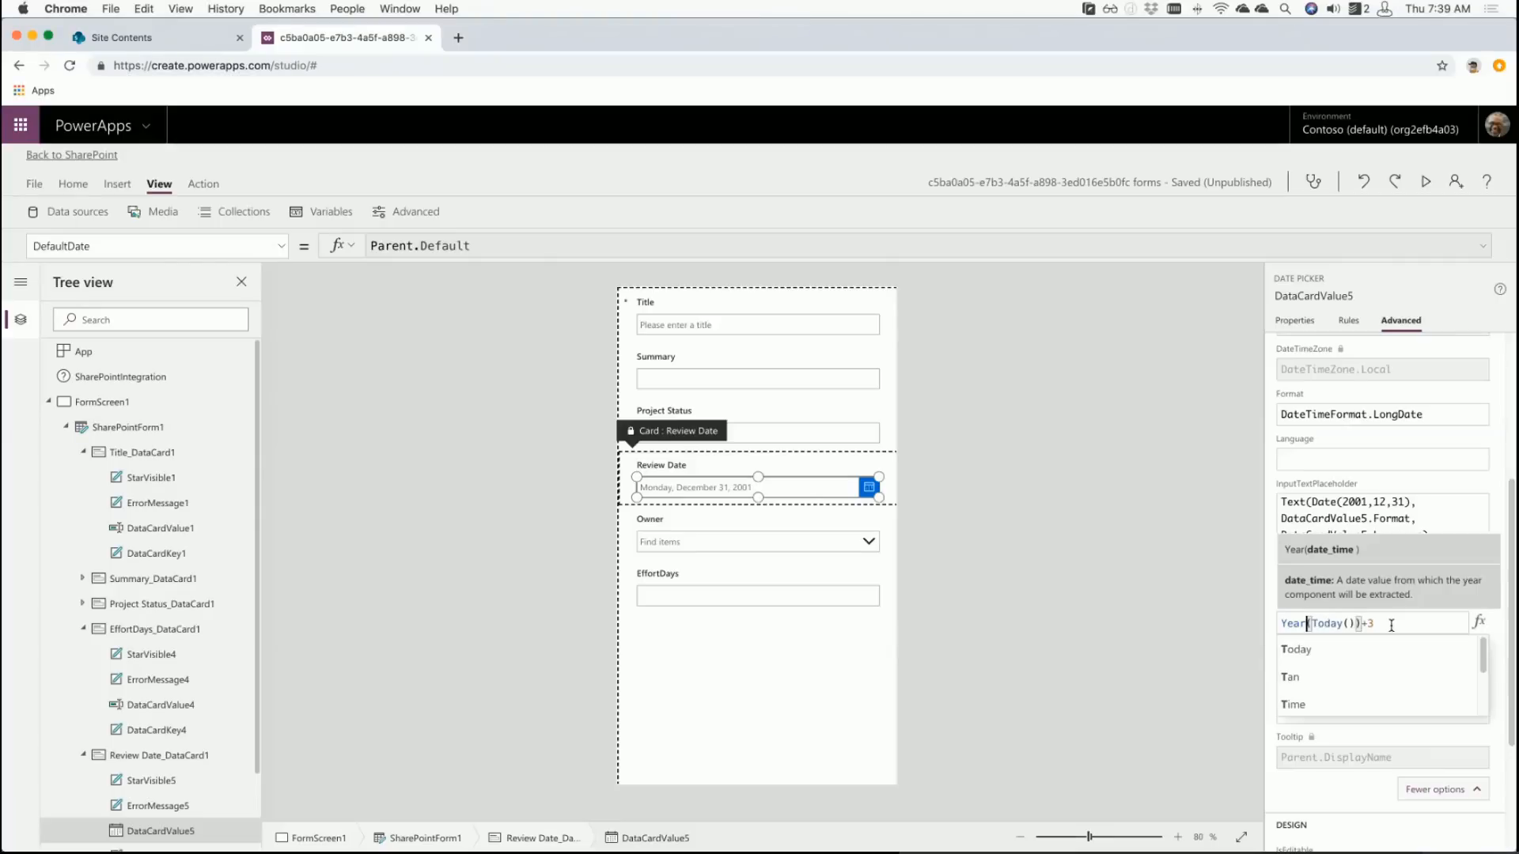
key("Right")
key("Right")
key("Right")
key("Right")
key("Right")
key("Right")
key("Right")
key("Right")
key("Right")
key("Right")
key("Right")
key("Right")
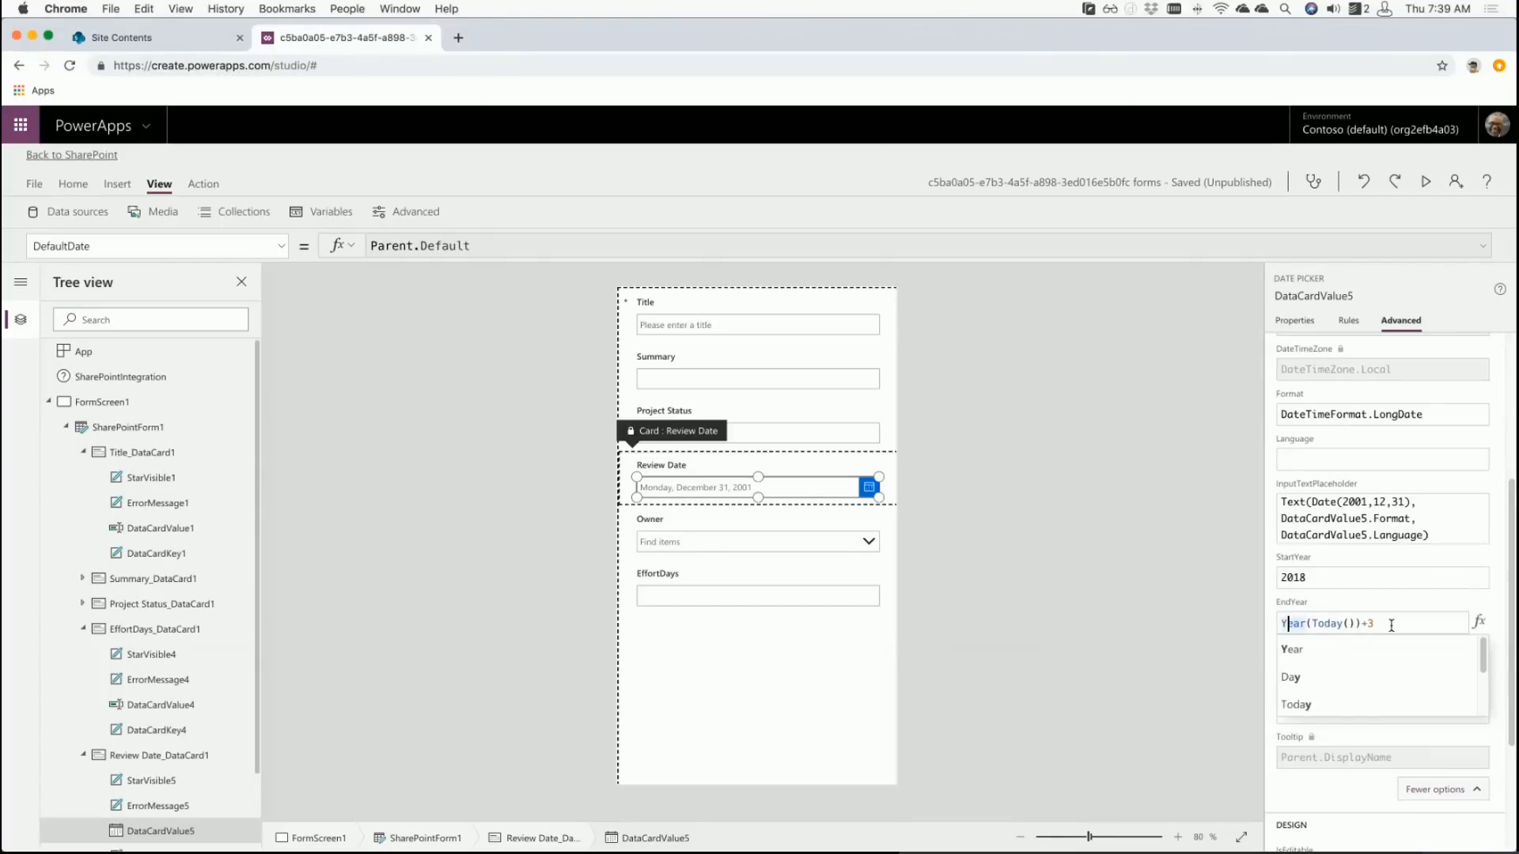
key("Right")
key("Right")
key("Right")
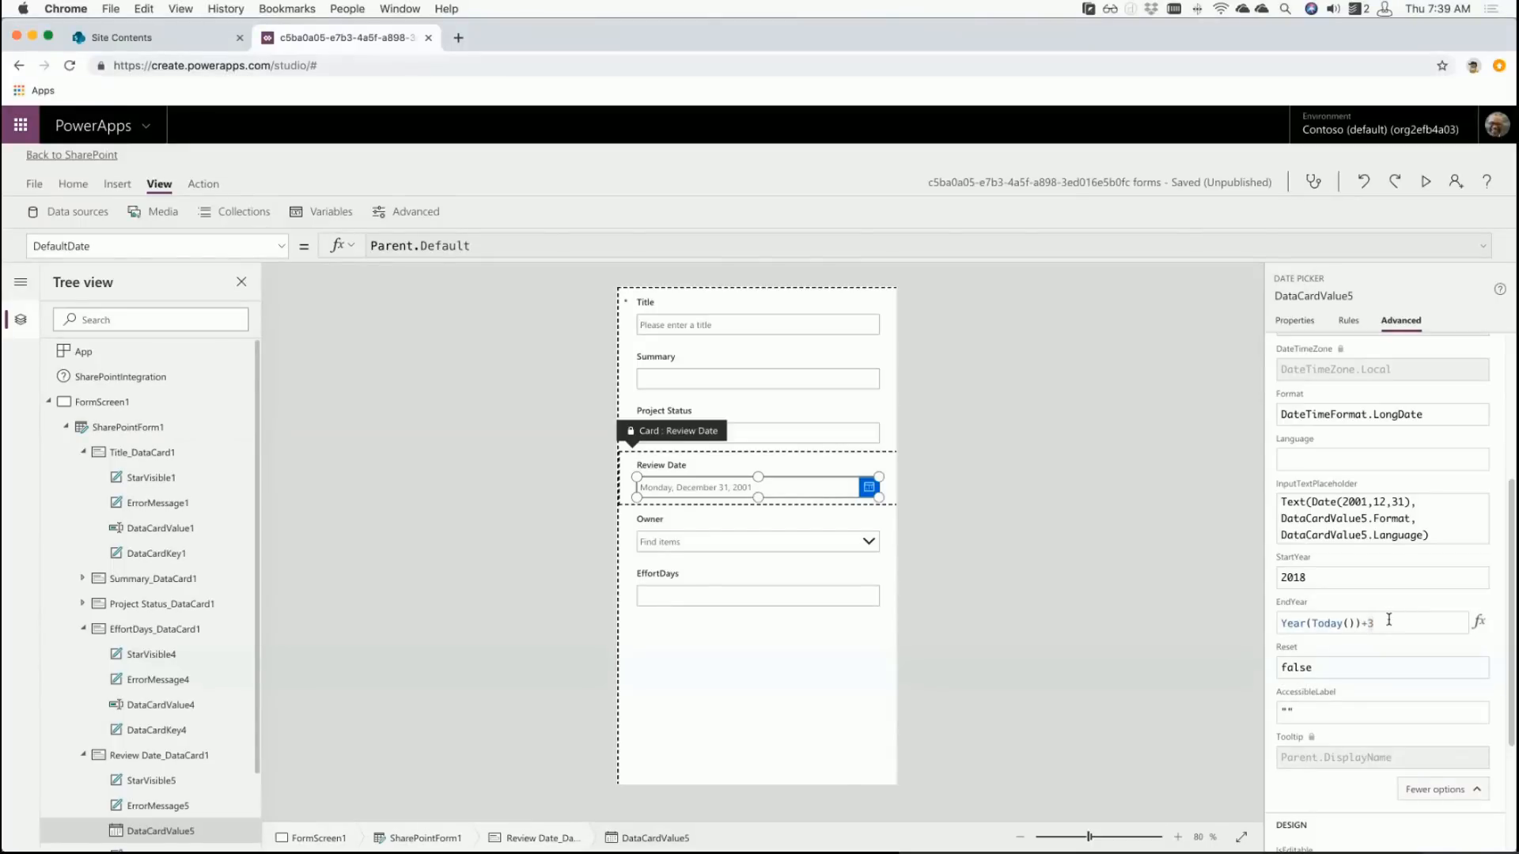
scroll(1380, 698, "up", 1)
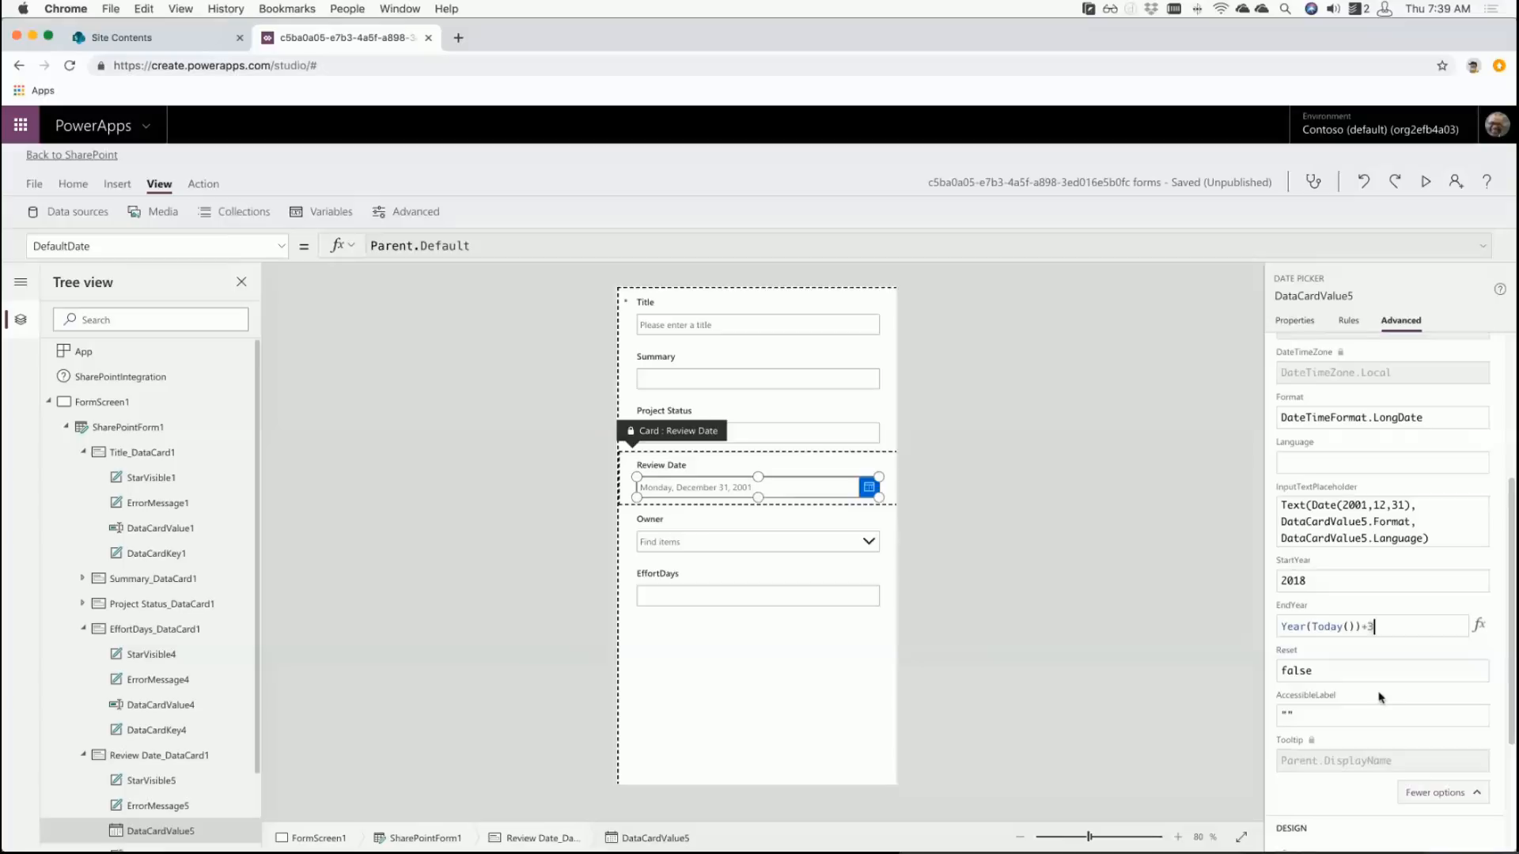
scroll(1380, 698, "down", 3)
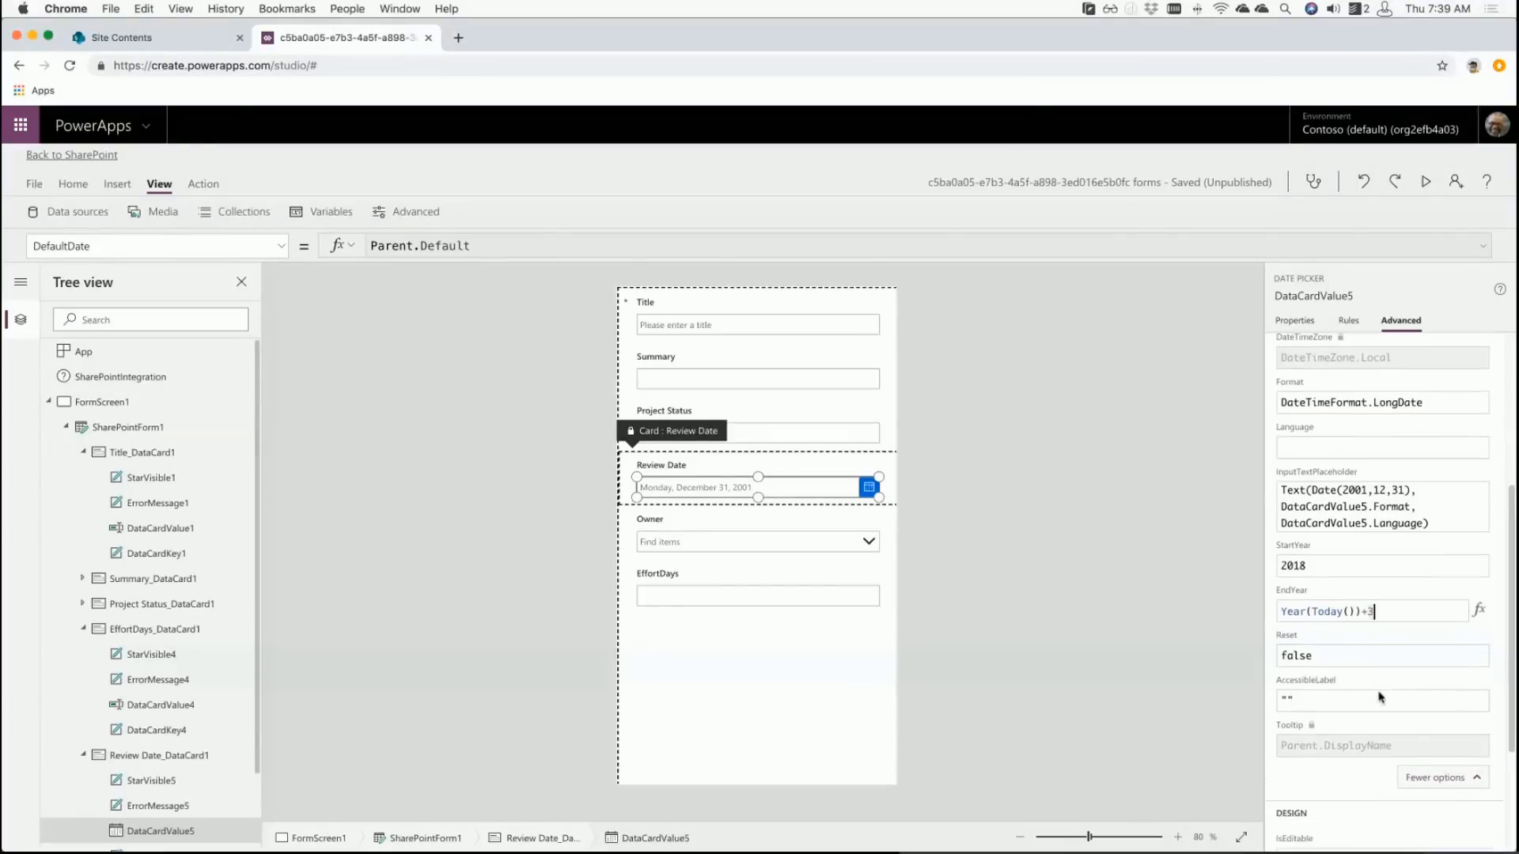
scroll(1380, 696, "down", 5)
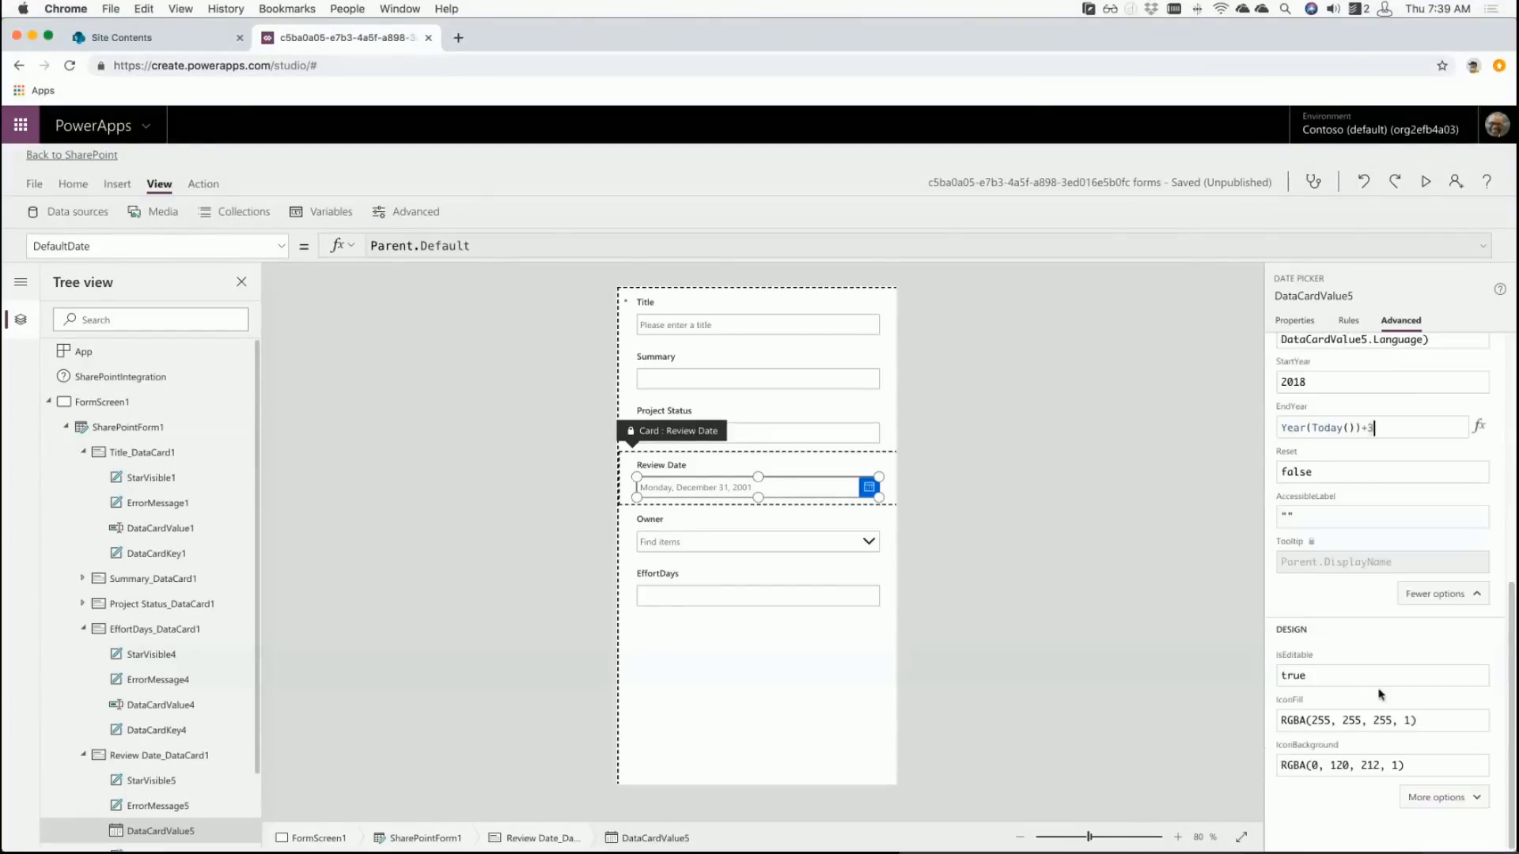
scroll(1380, 694, "up", 15)
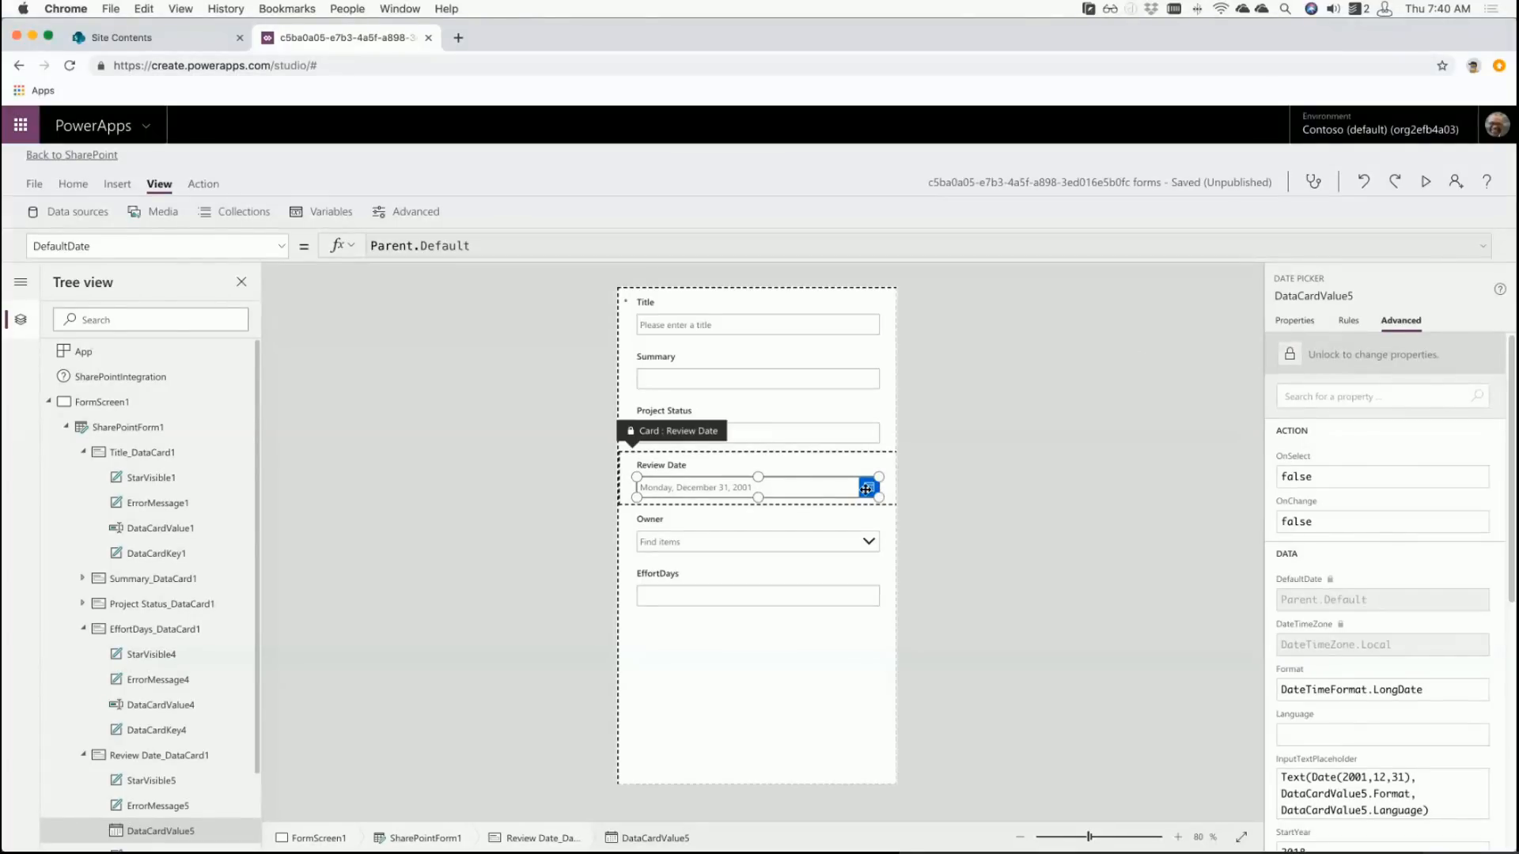
- Unlock the date picker plus the Title, Summary and Project Status cards, then reselect the date picker
left_click(1291, 357)
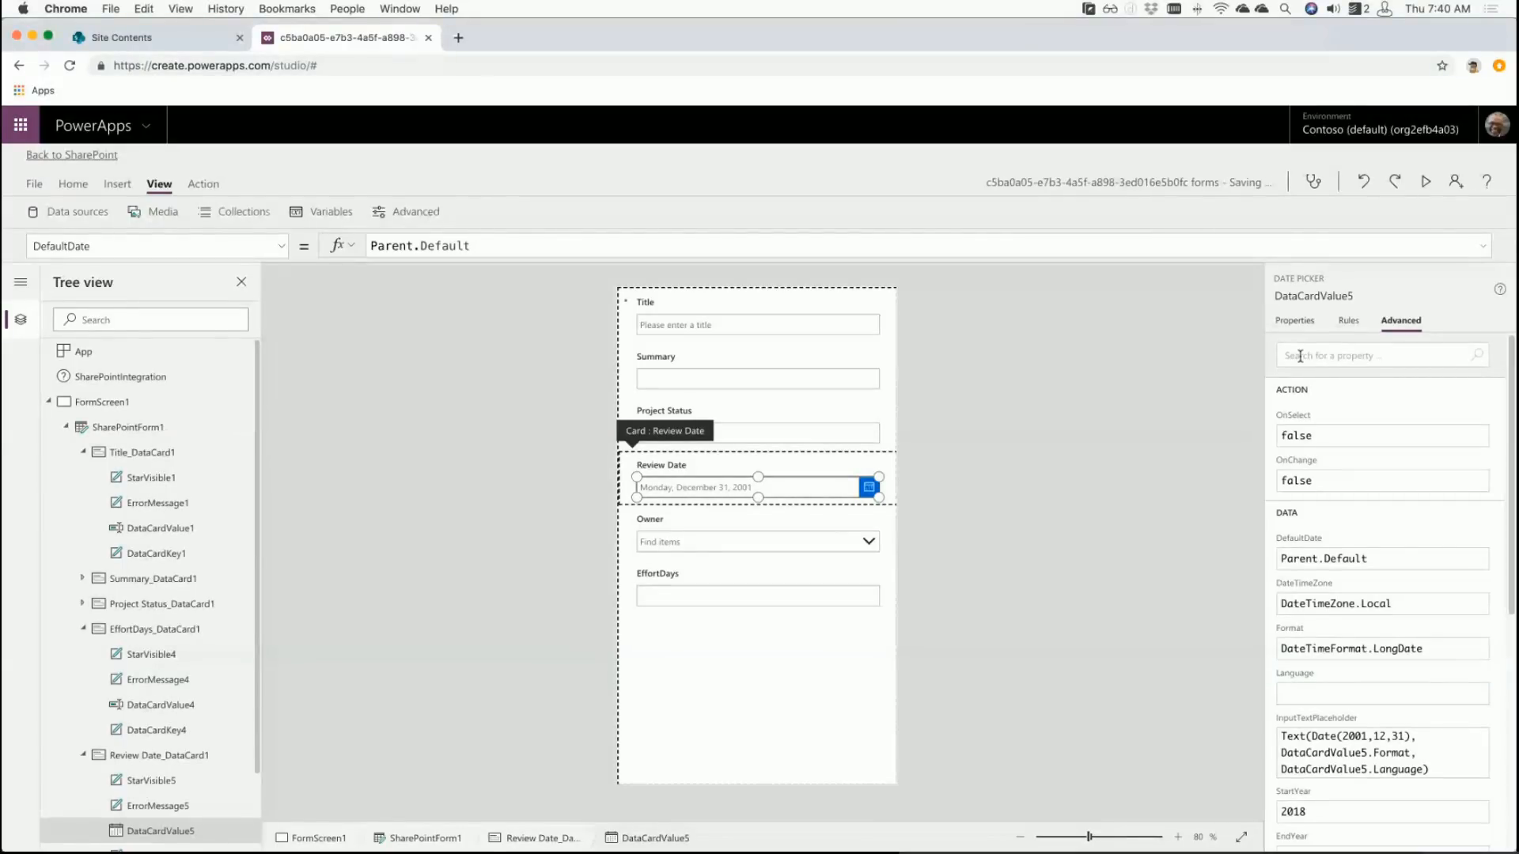
left_click(870, 333)
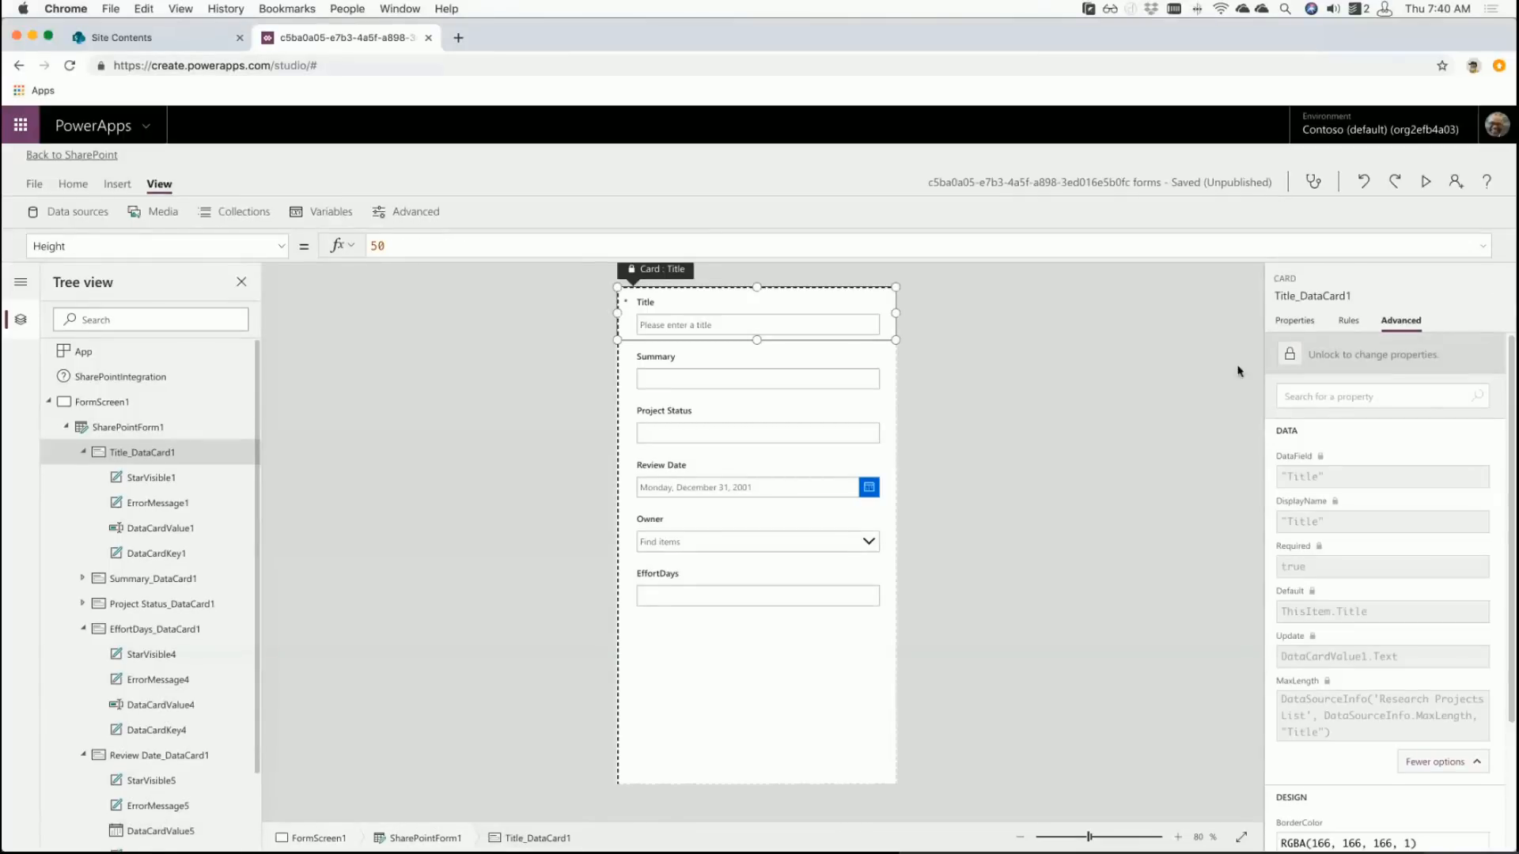
left_click(1299, 362)
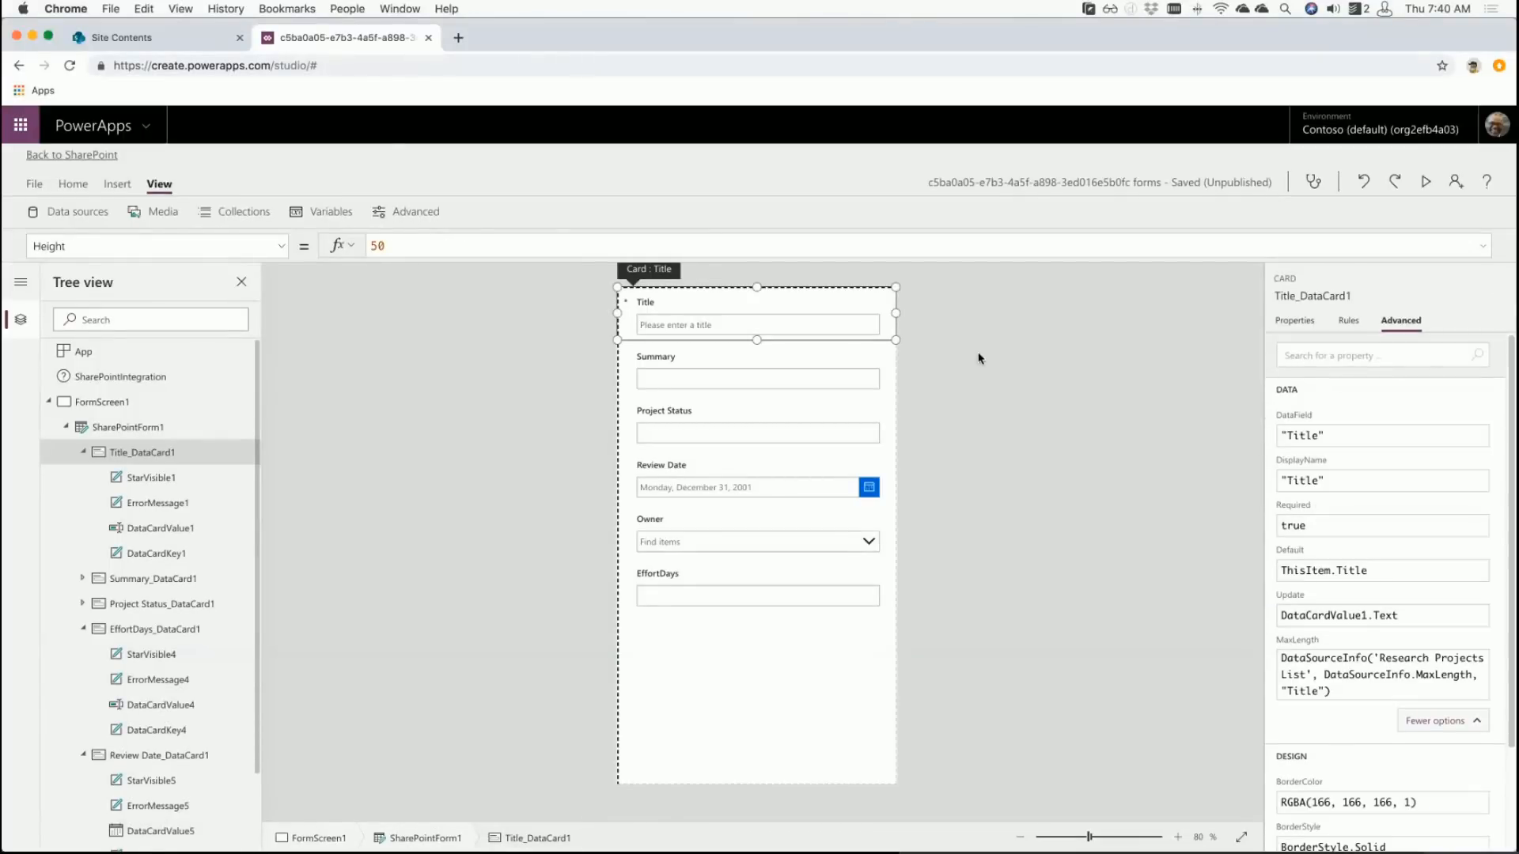
left_click(800, 329)
left_click(802, 365)
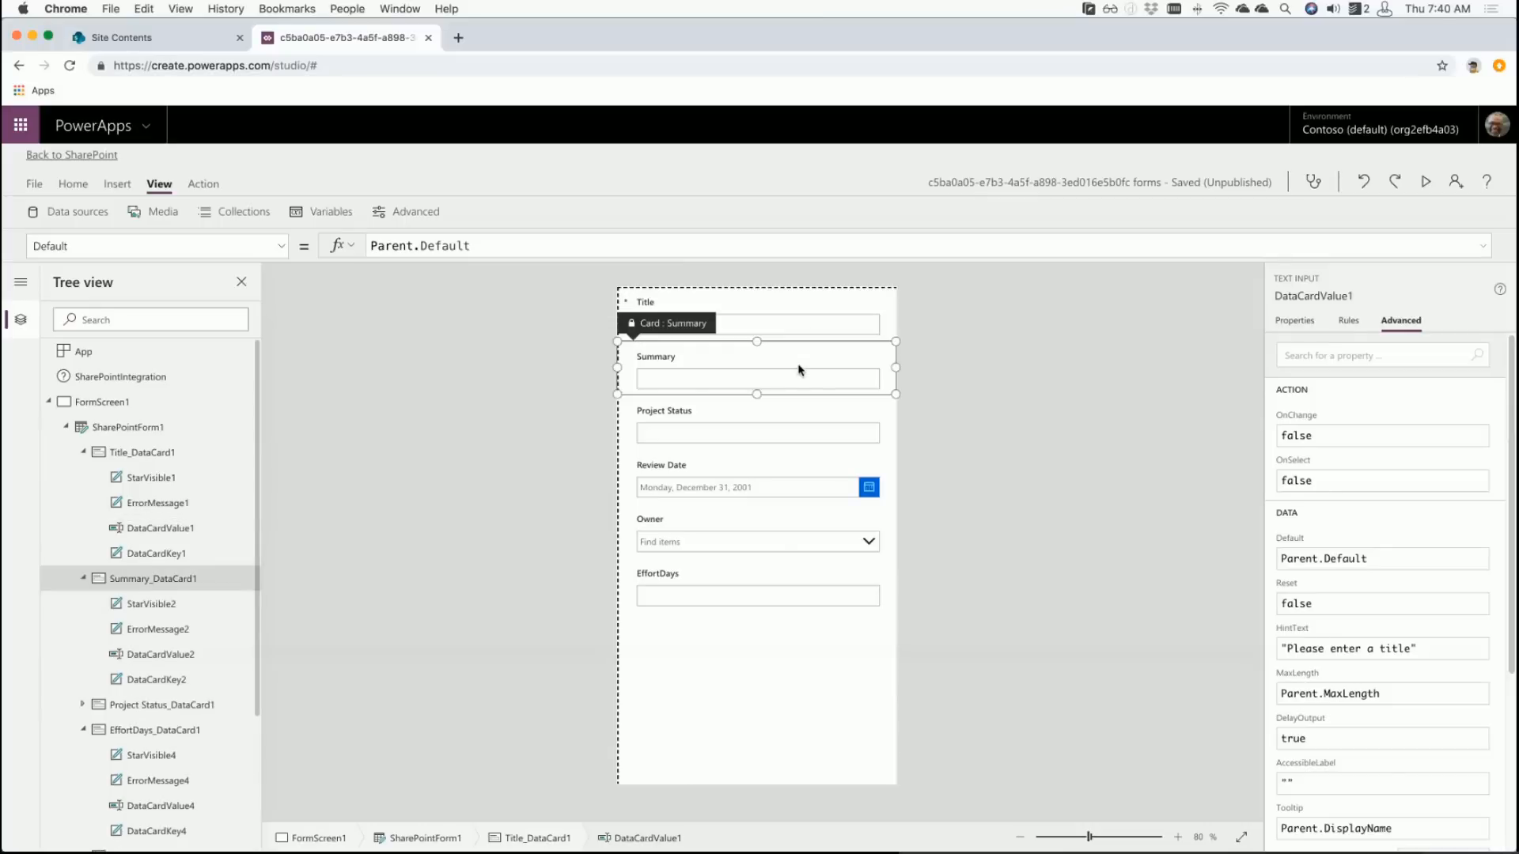
left_click(1305, 363)
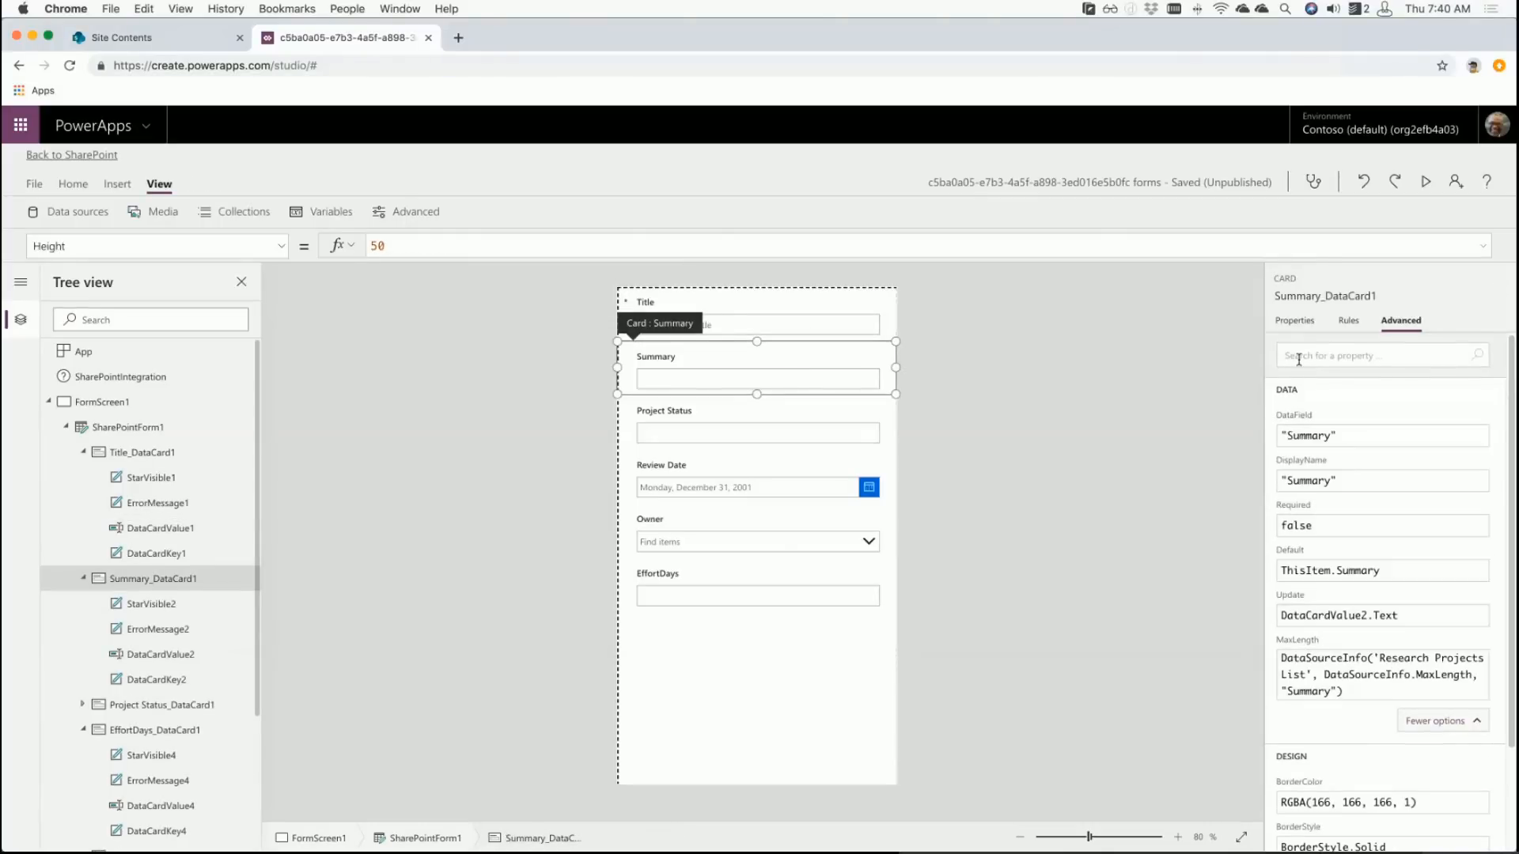
left_click(862, 415)
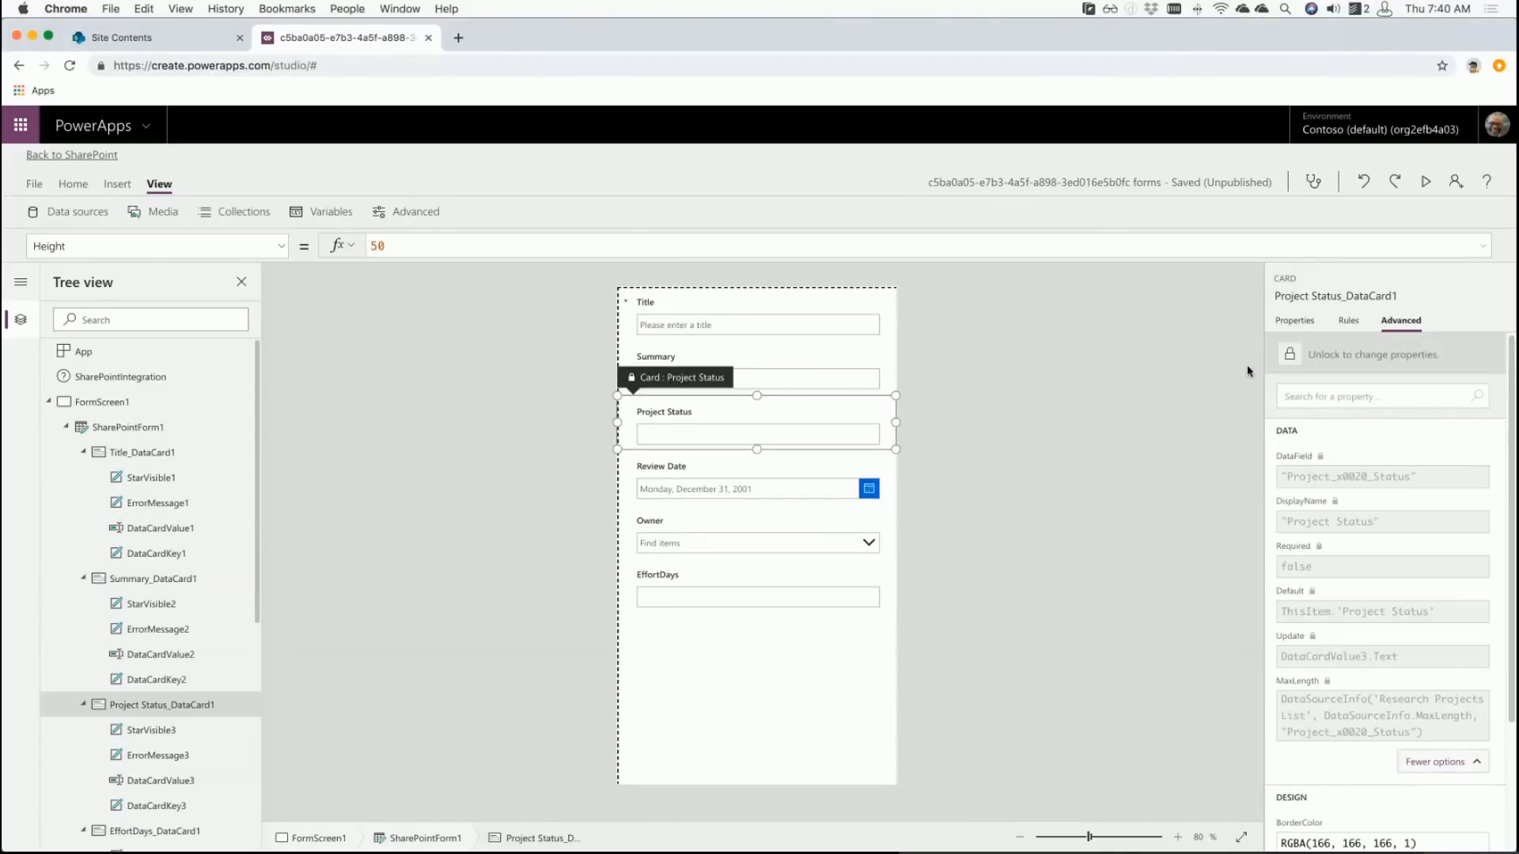
left_click(1280, 360)
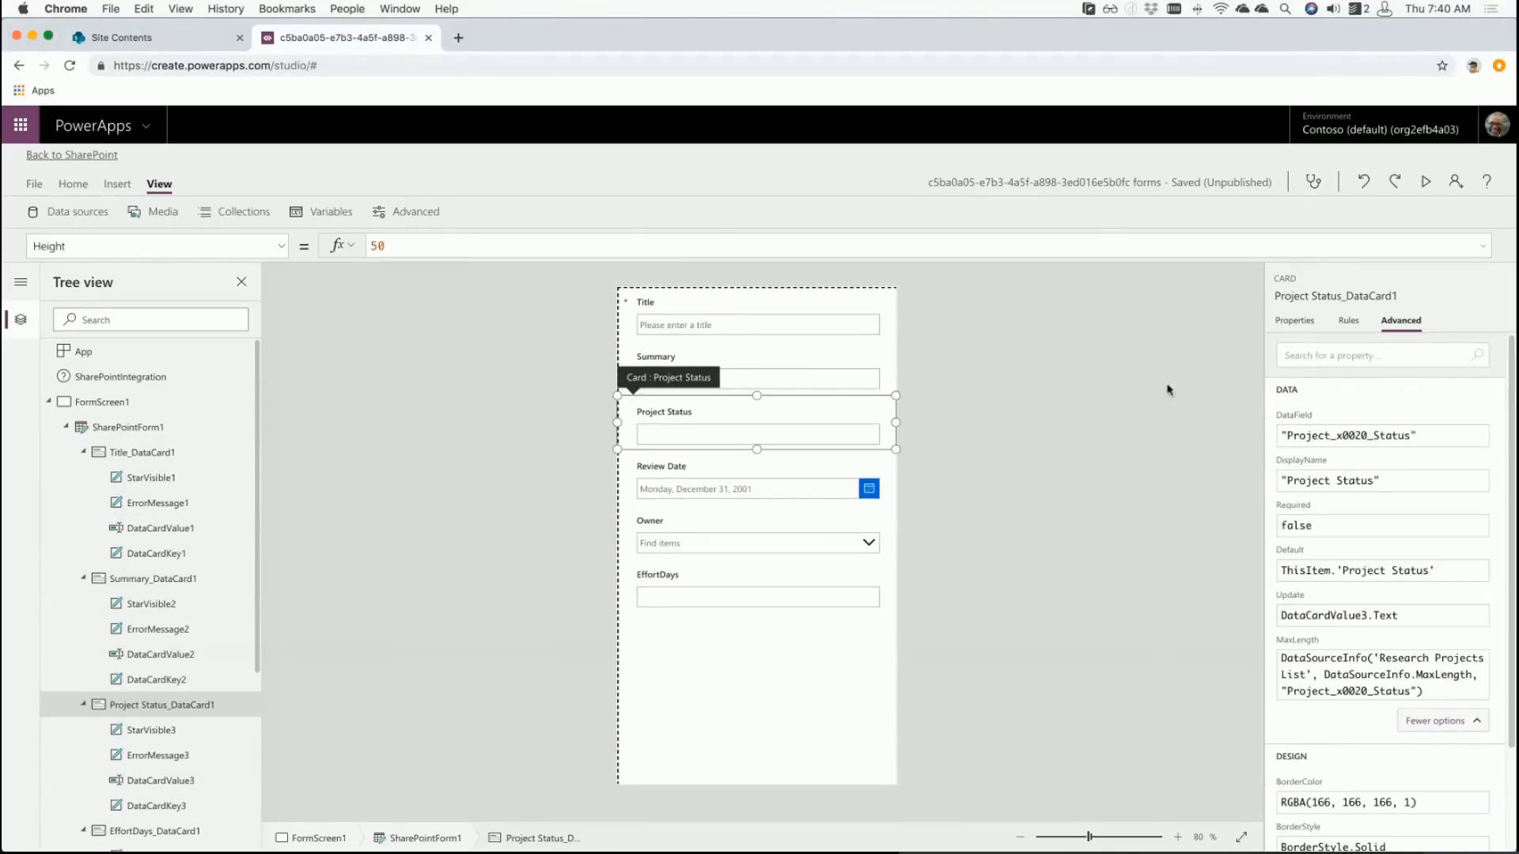
left_click(842, 462)
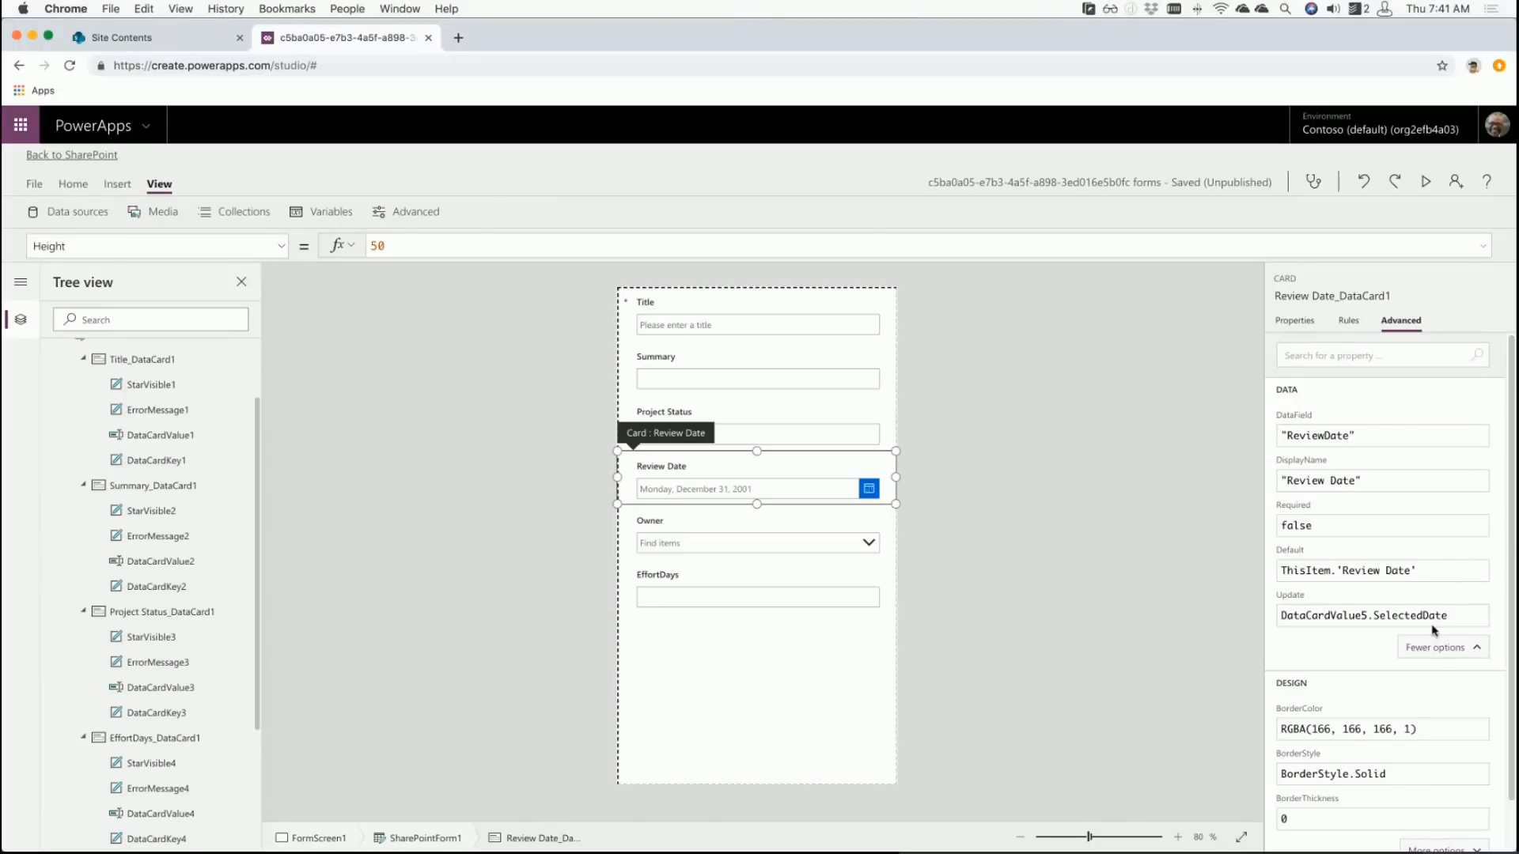
left_click(831, 488)
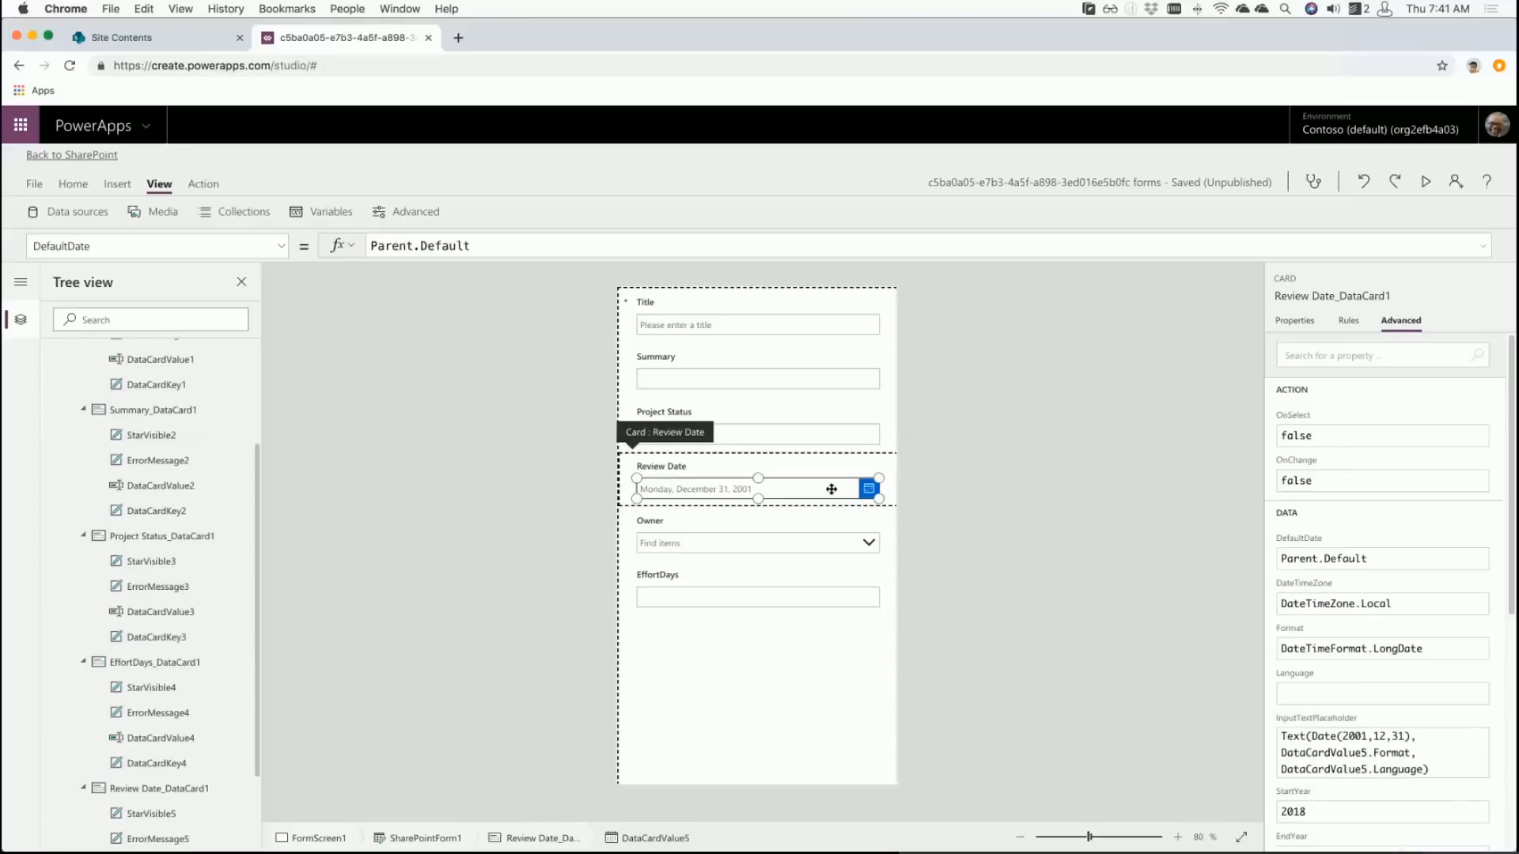
- Replace the picker's DefaultDate with If(SharePointForm1.Mode = FormMode.New, Today(), Parent.Default)
left_click(1401, 560)
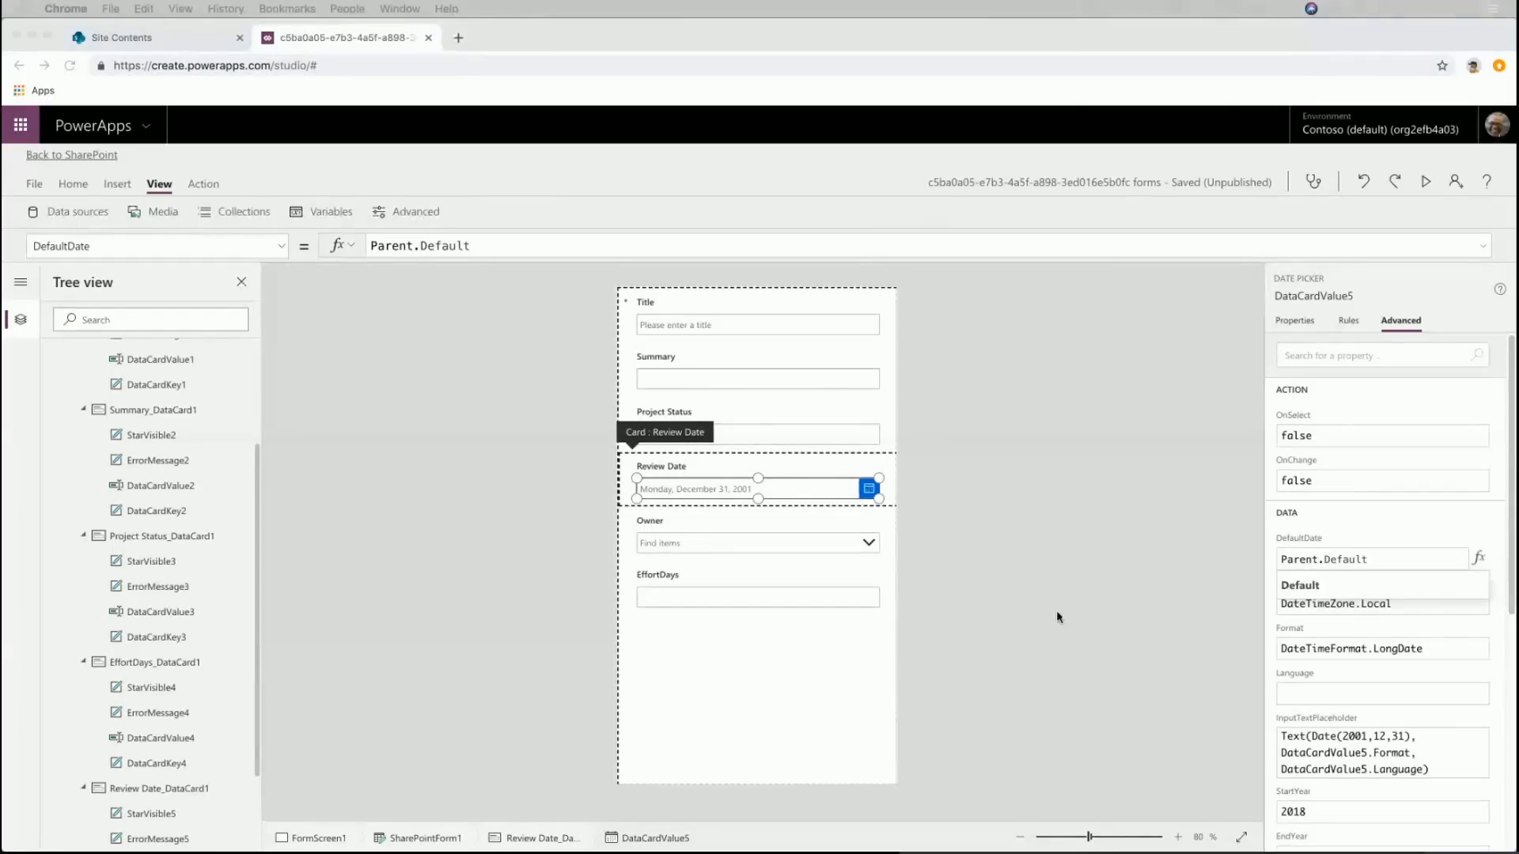
left_click(1367, 559)
left_click_drag(1367, 559, 1269, 561)
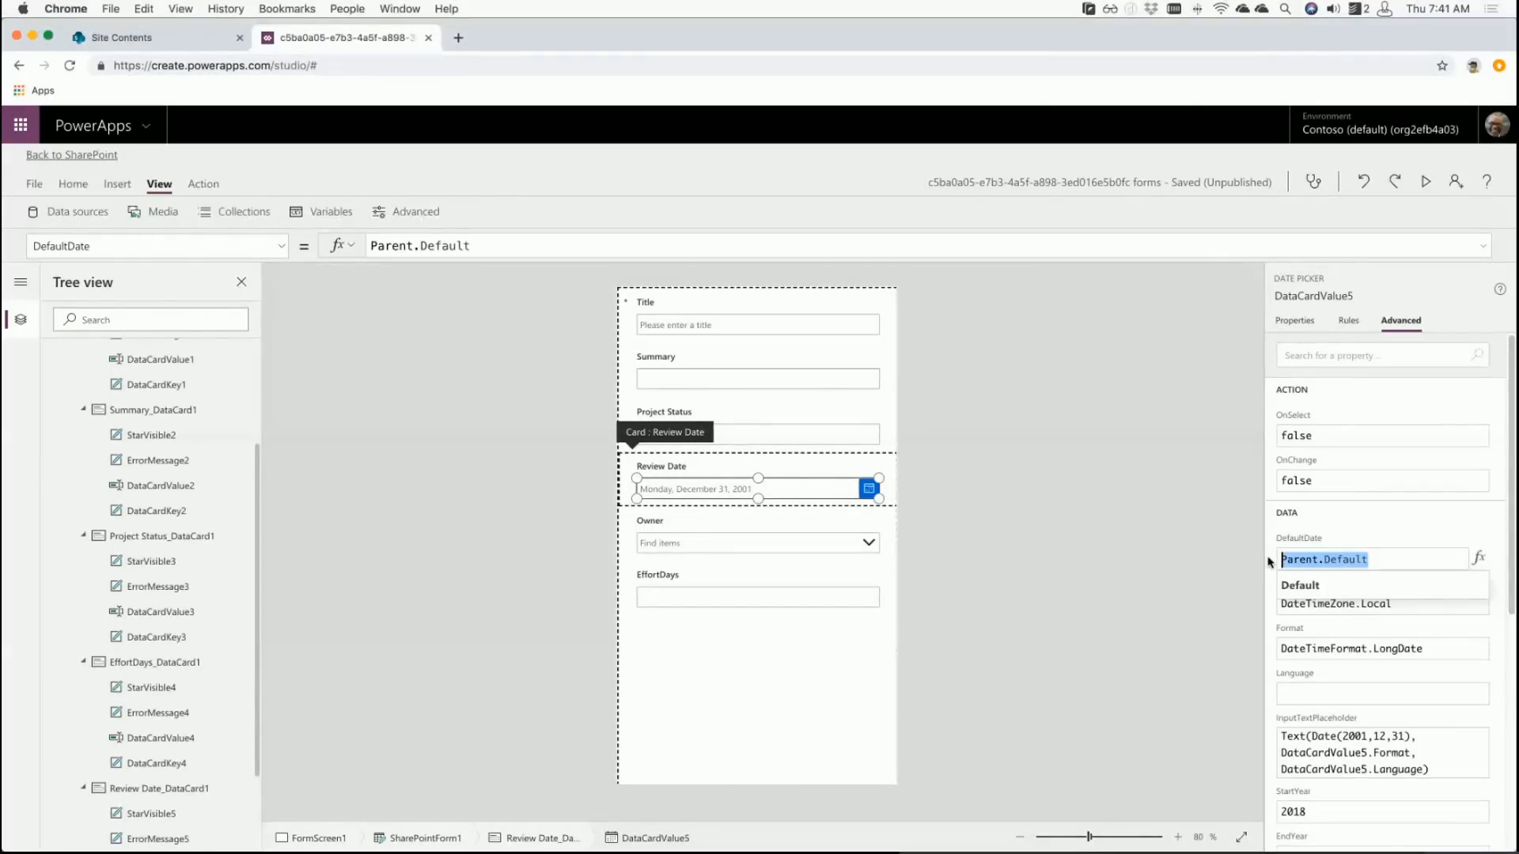
type("If(")
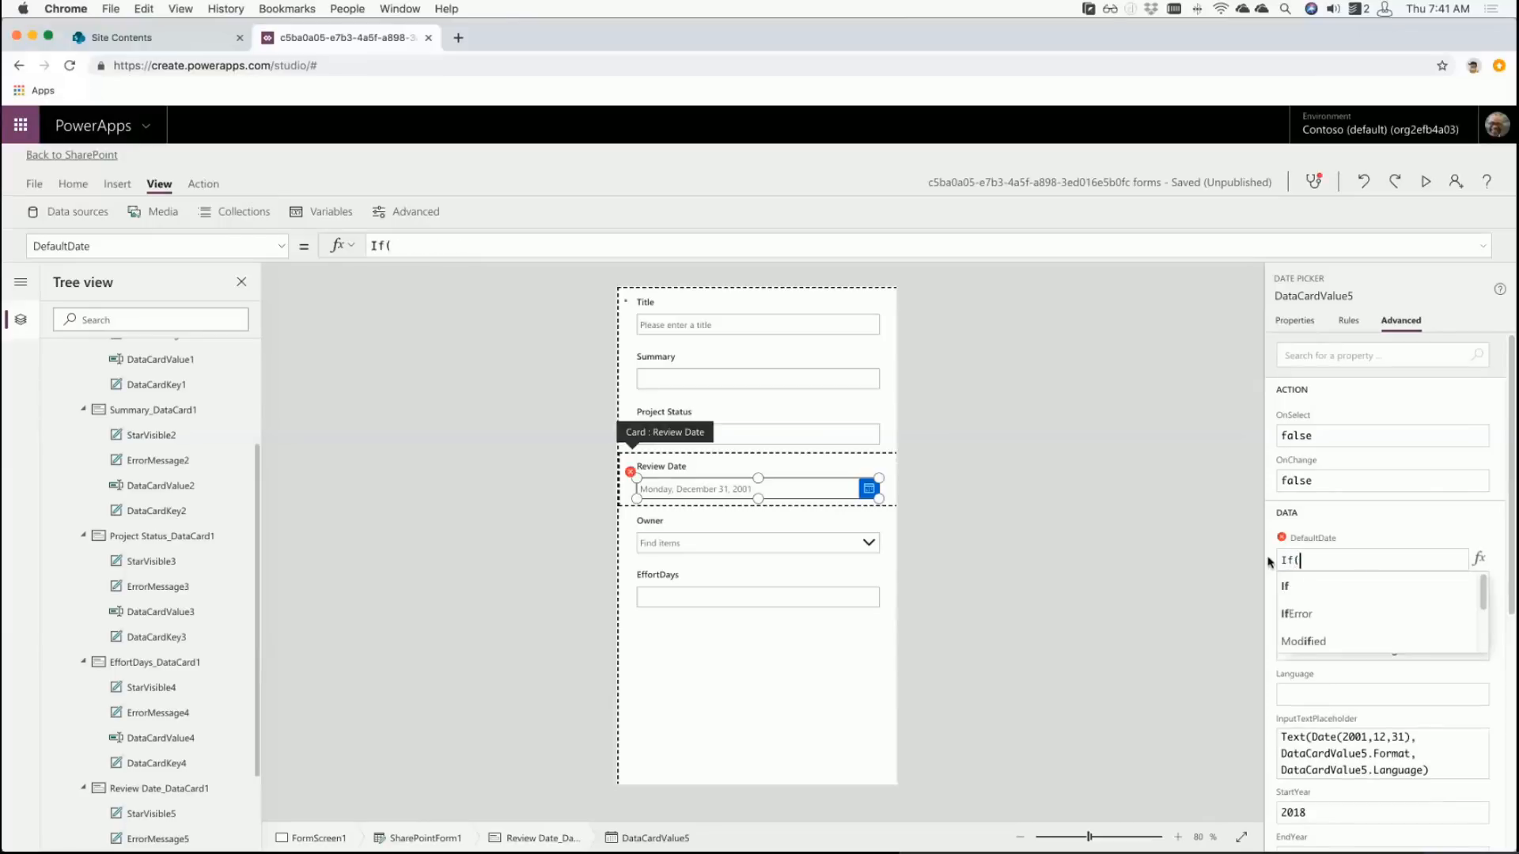
type("SharePoint")
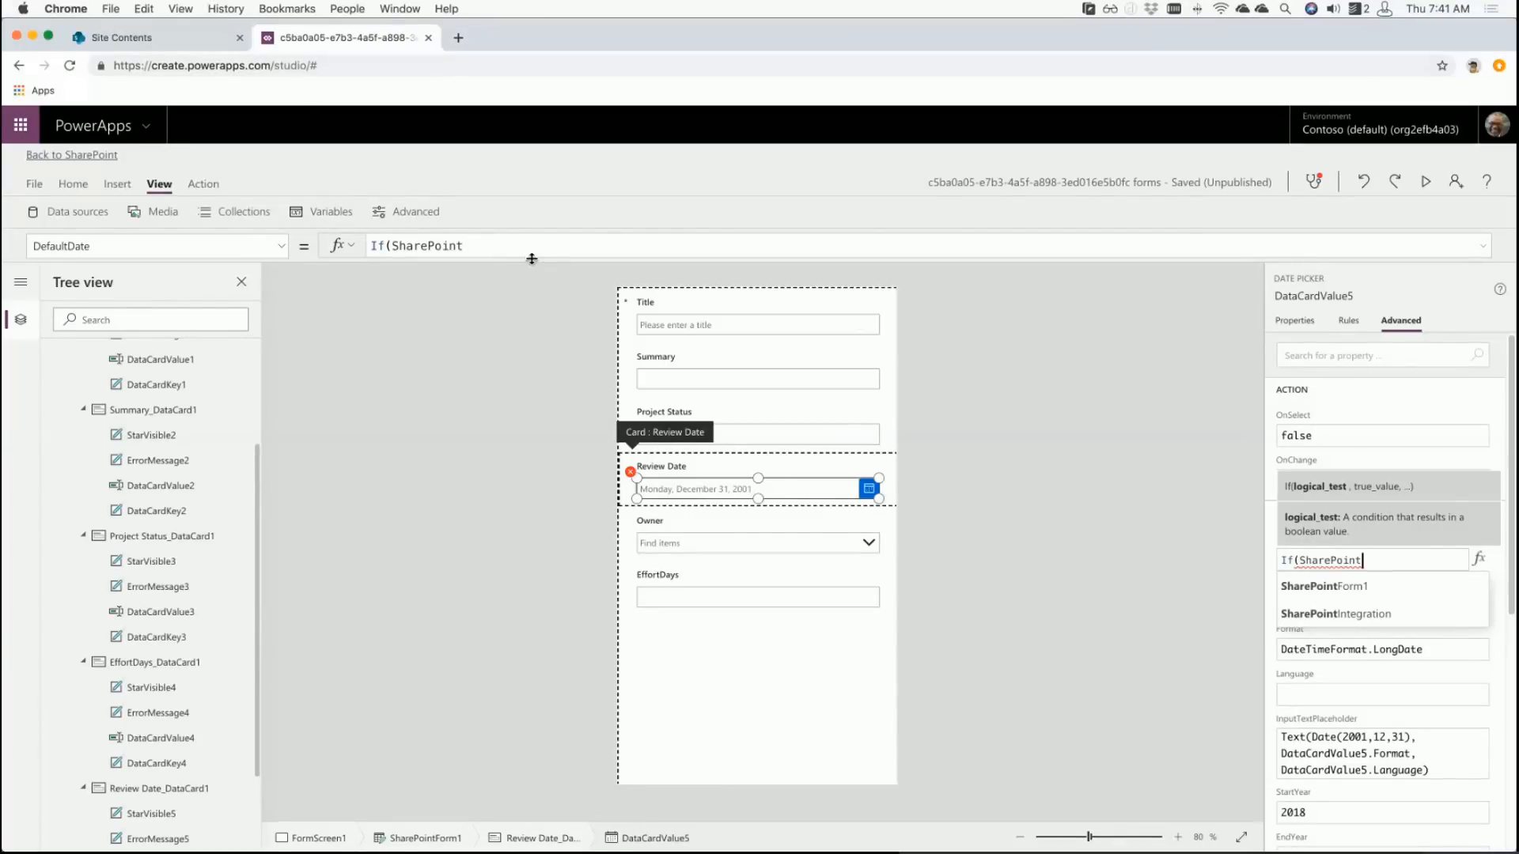
left_click_drag(531, 259, 525, 328)
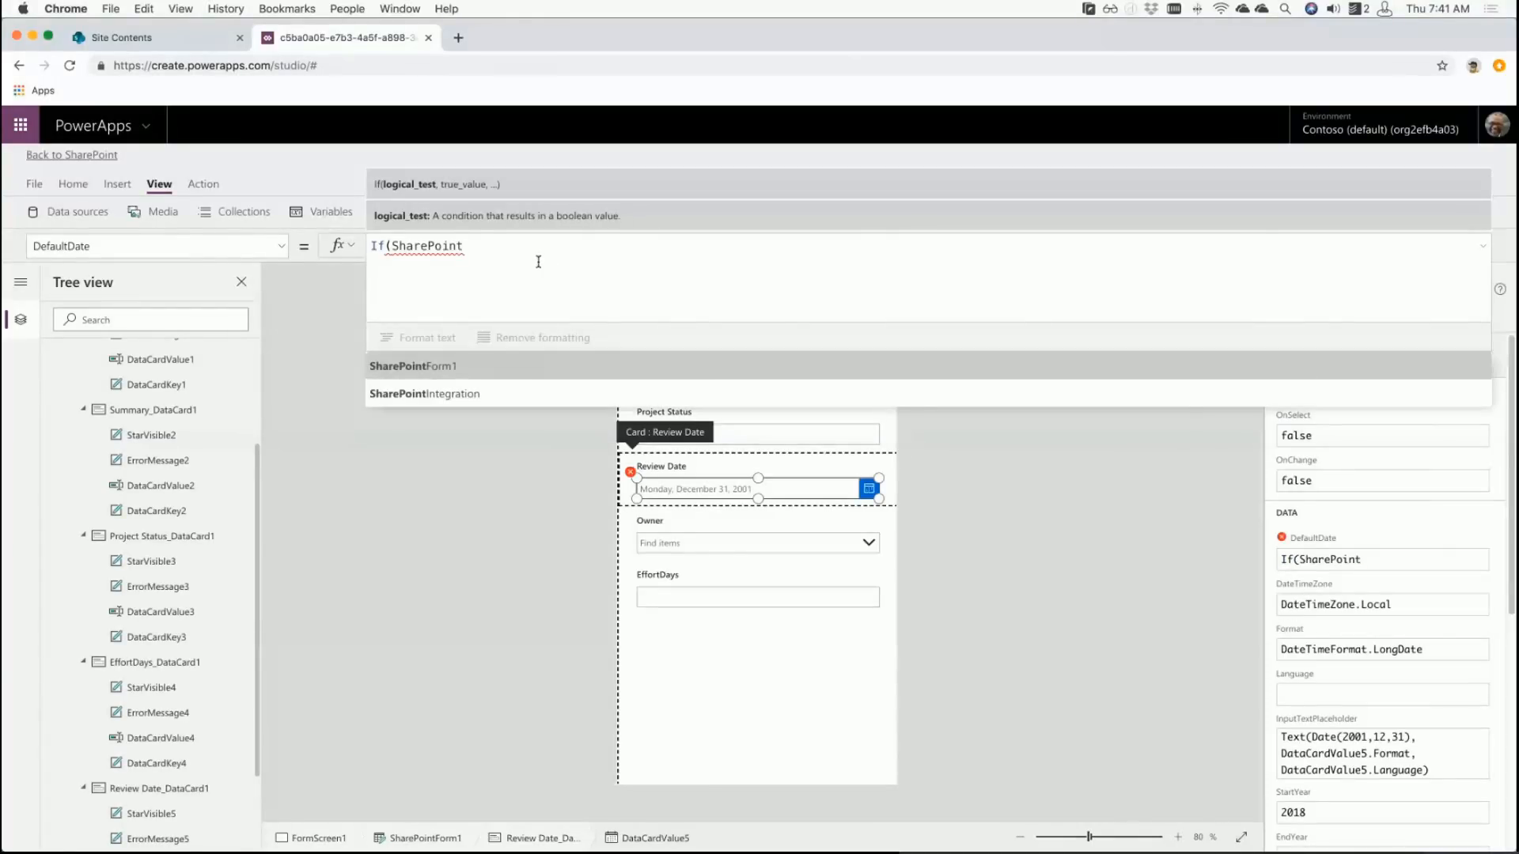
key("Tab")
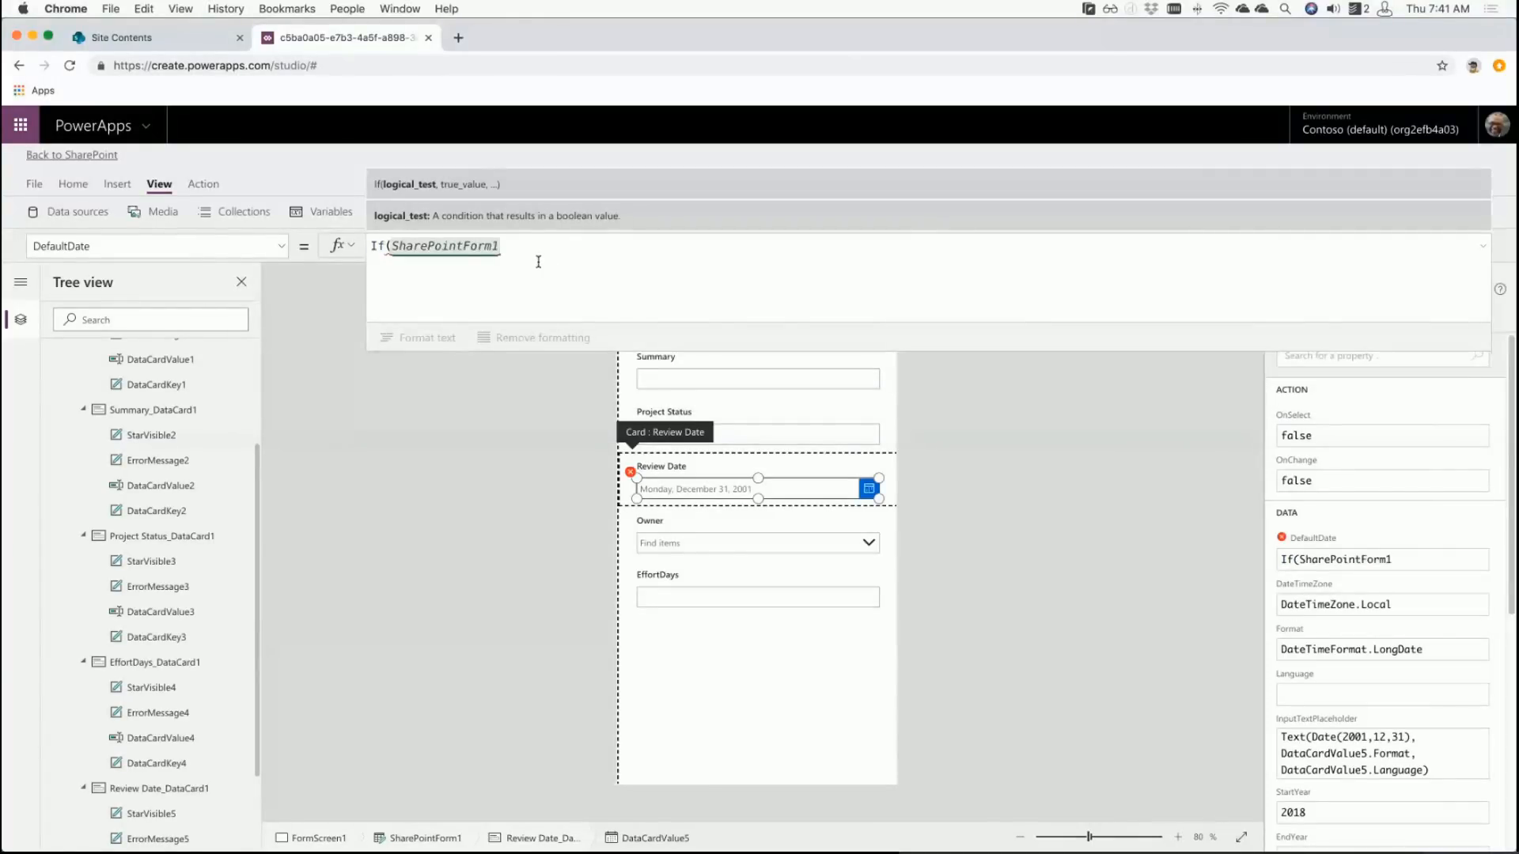
type(".Mode")
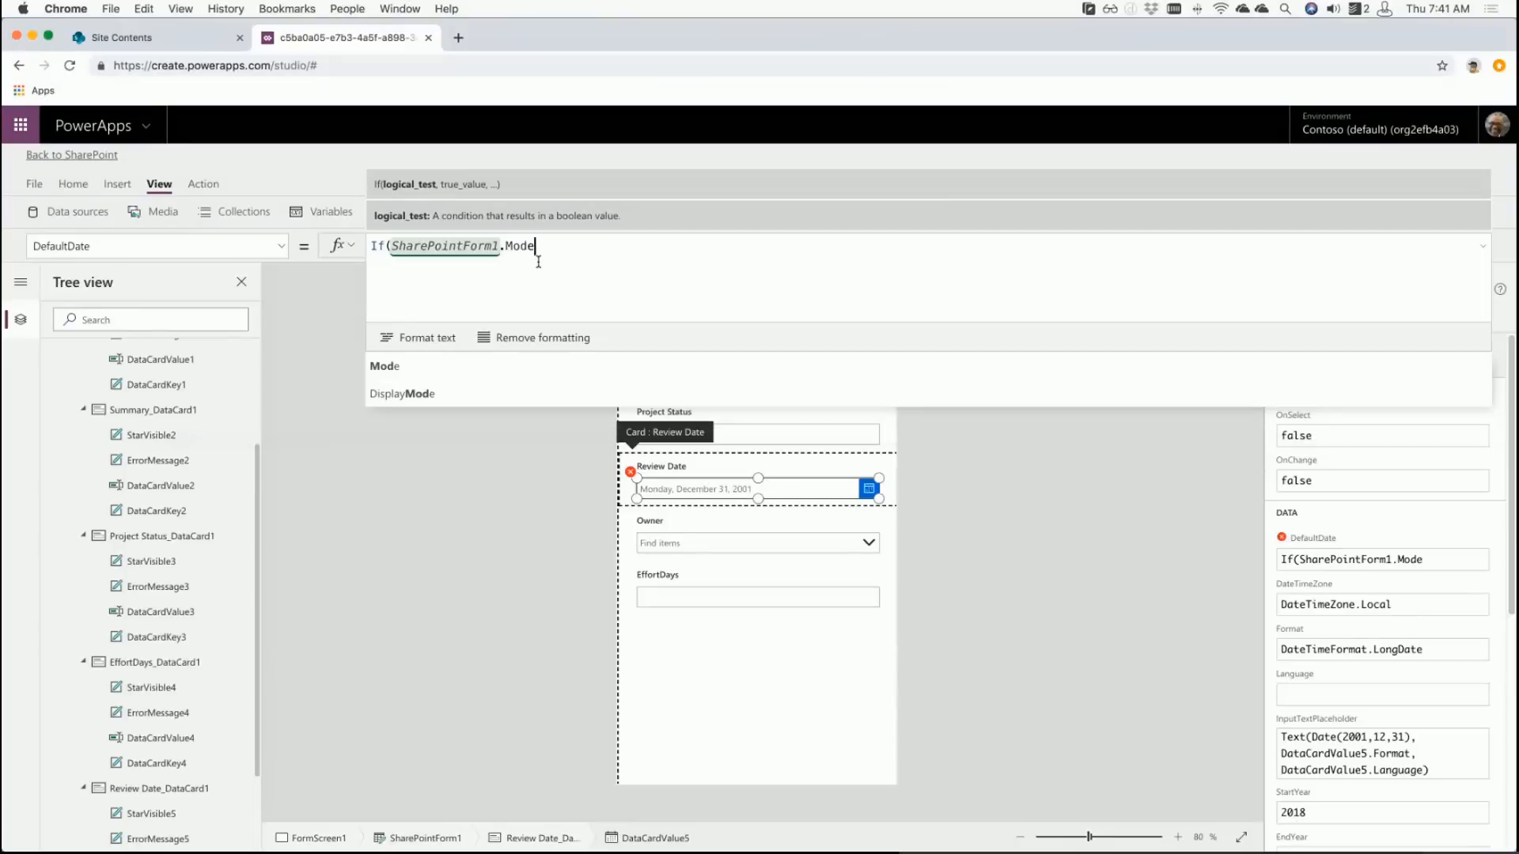
type(" = F")
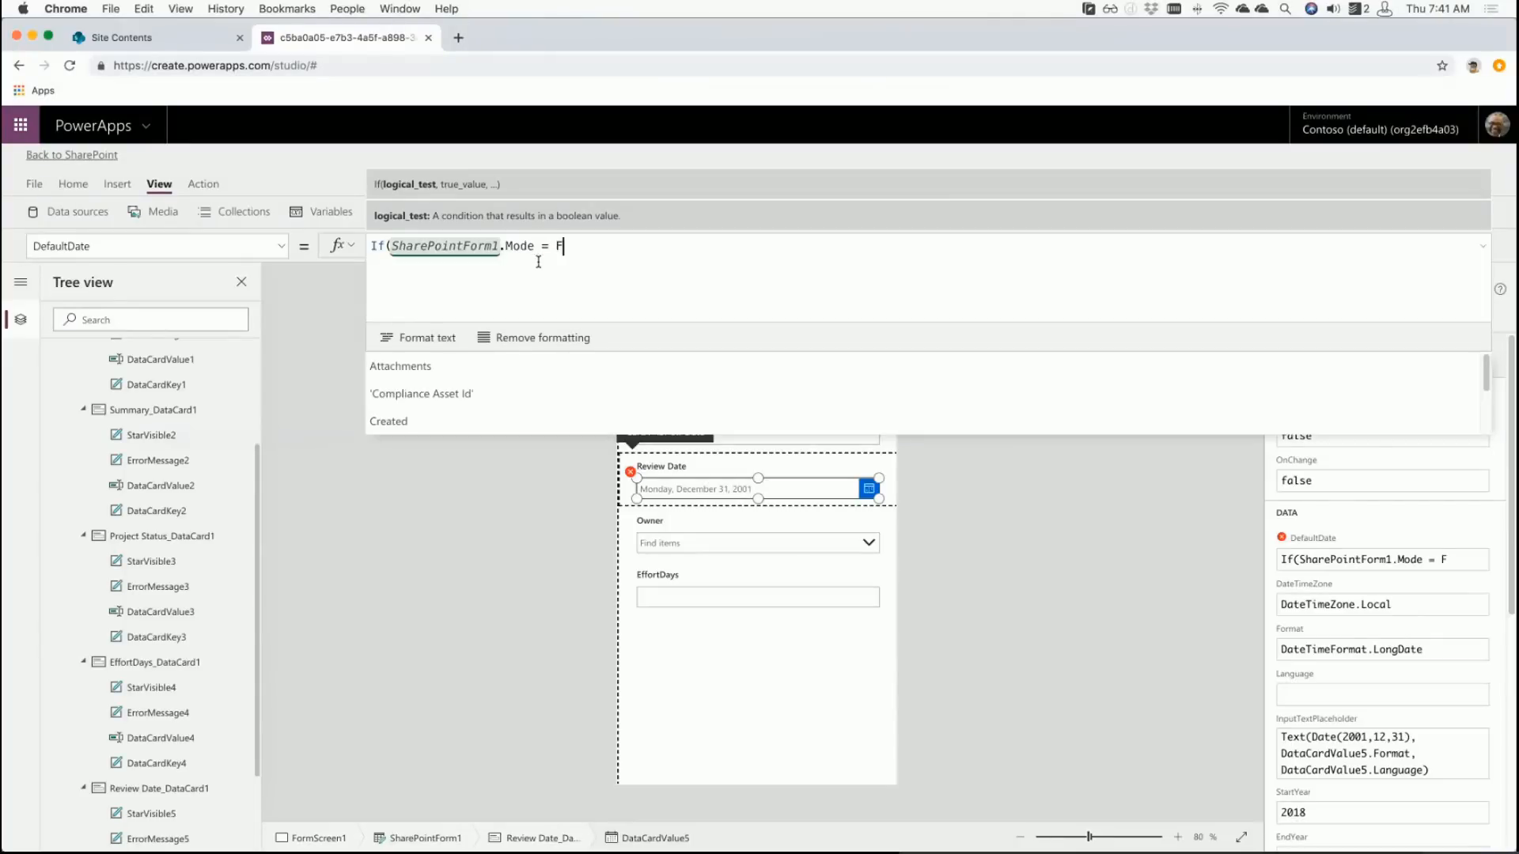
type("ormMode")
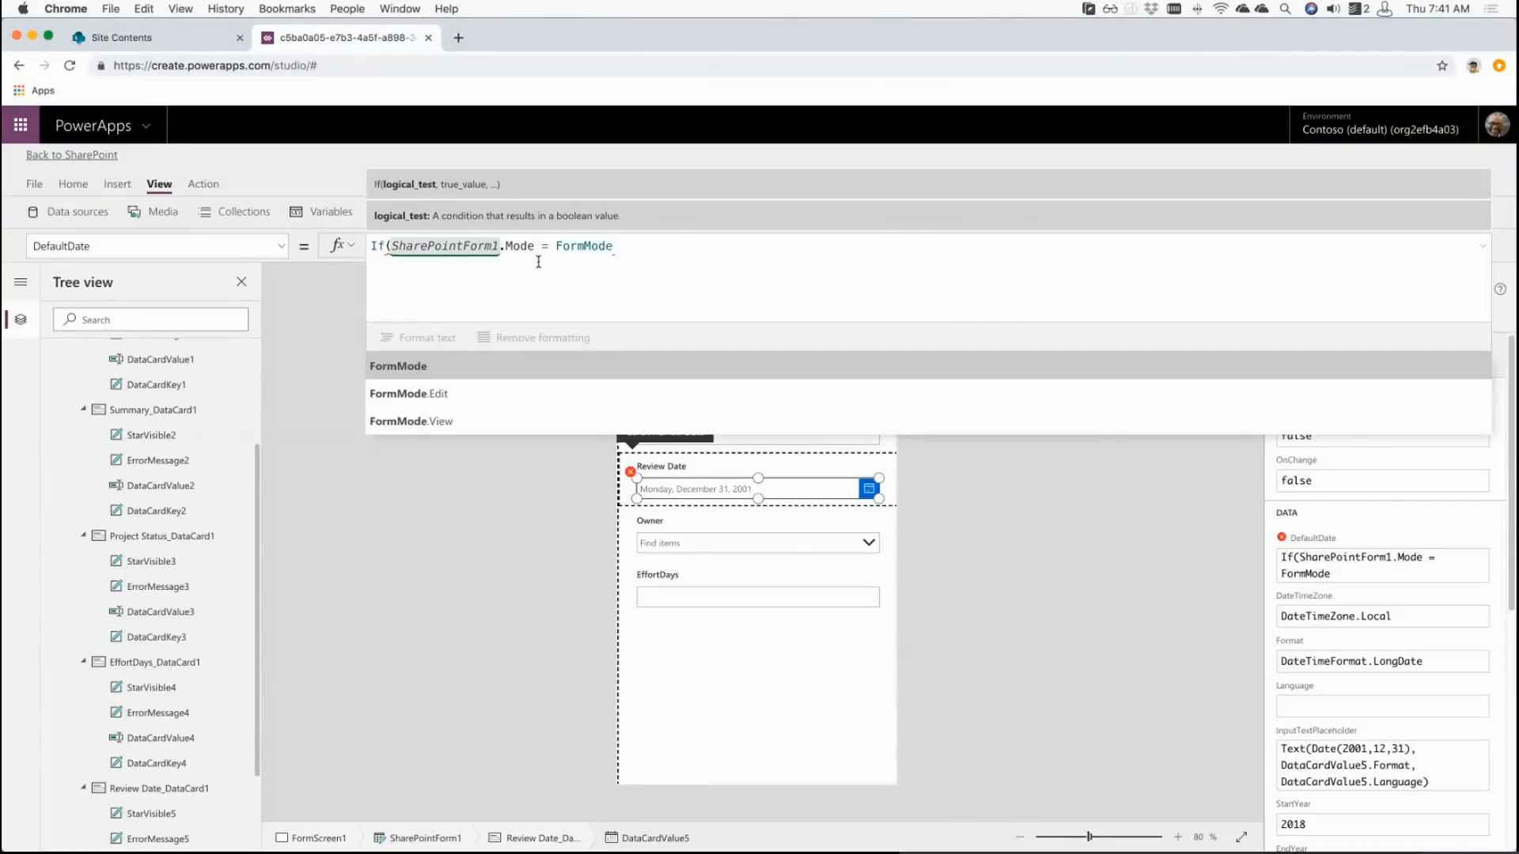
type(".New")
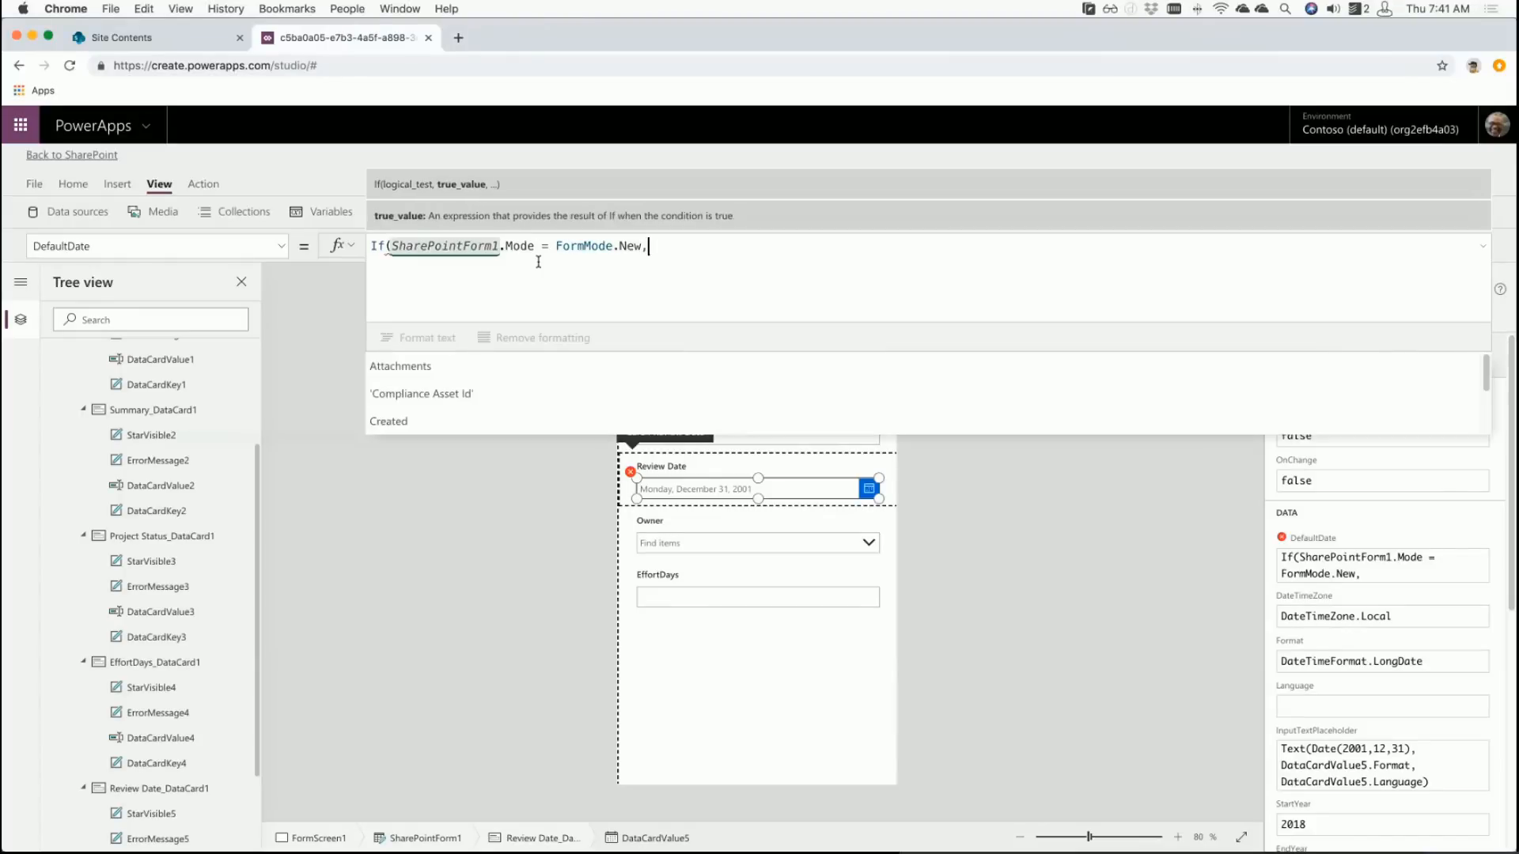
type(",Today()")
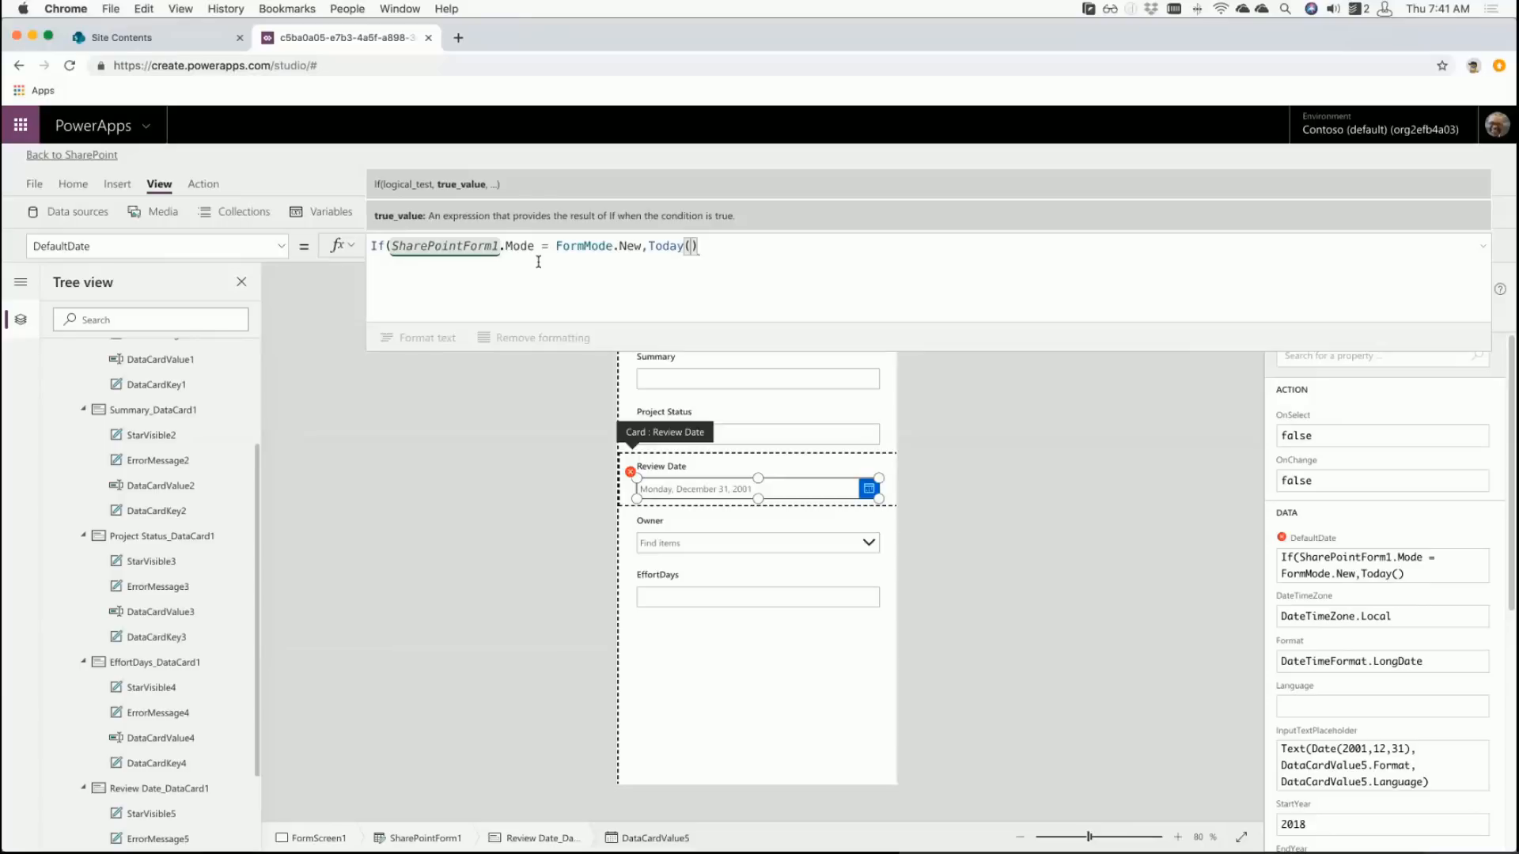
type(",")
type("Pare")
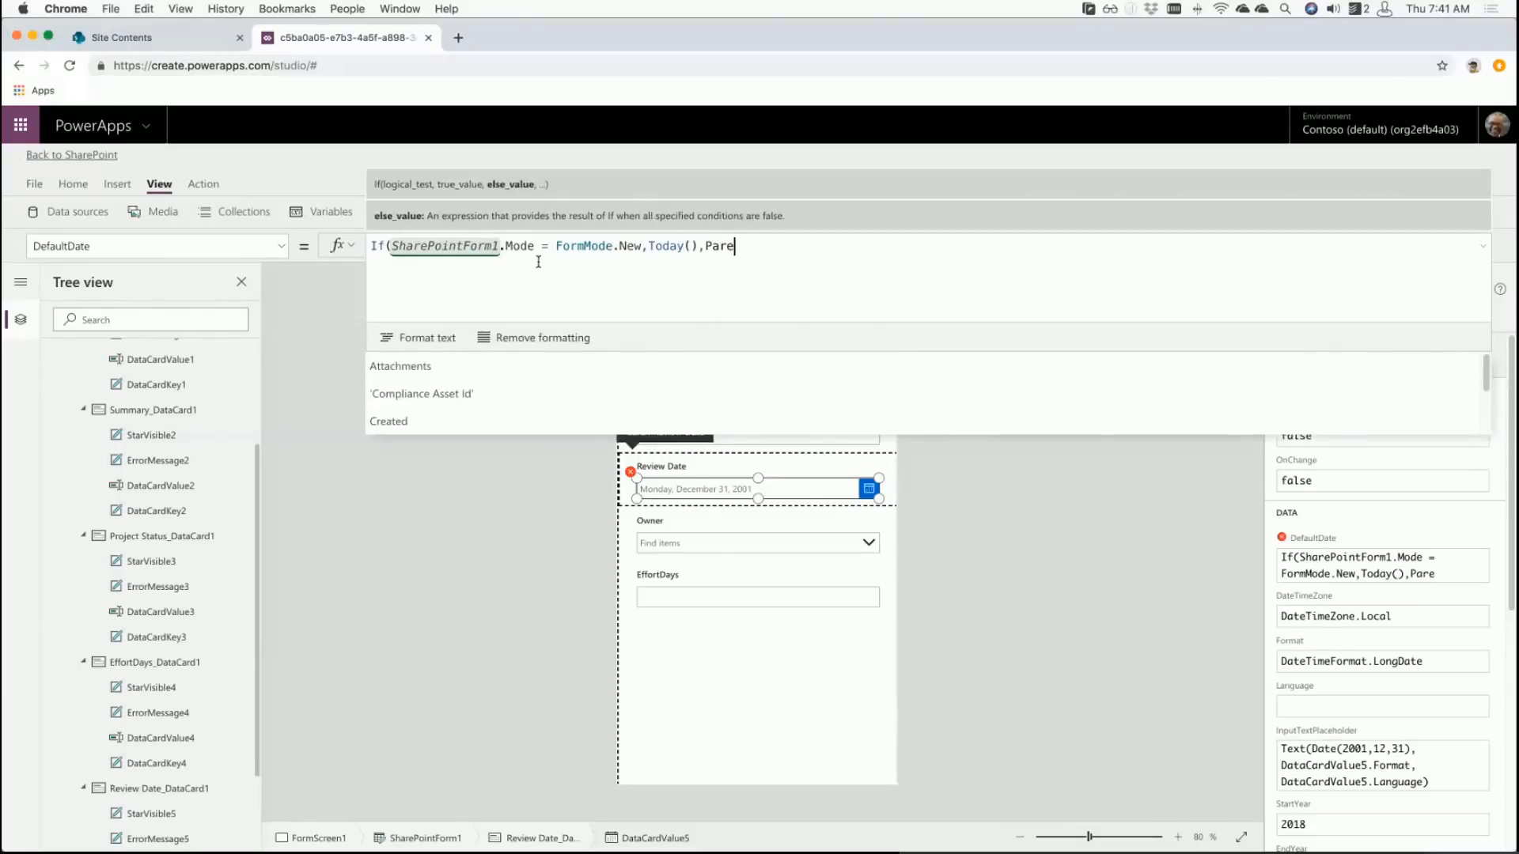
type("nt.Default)")
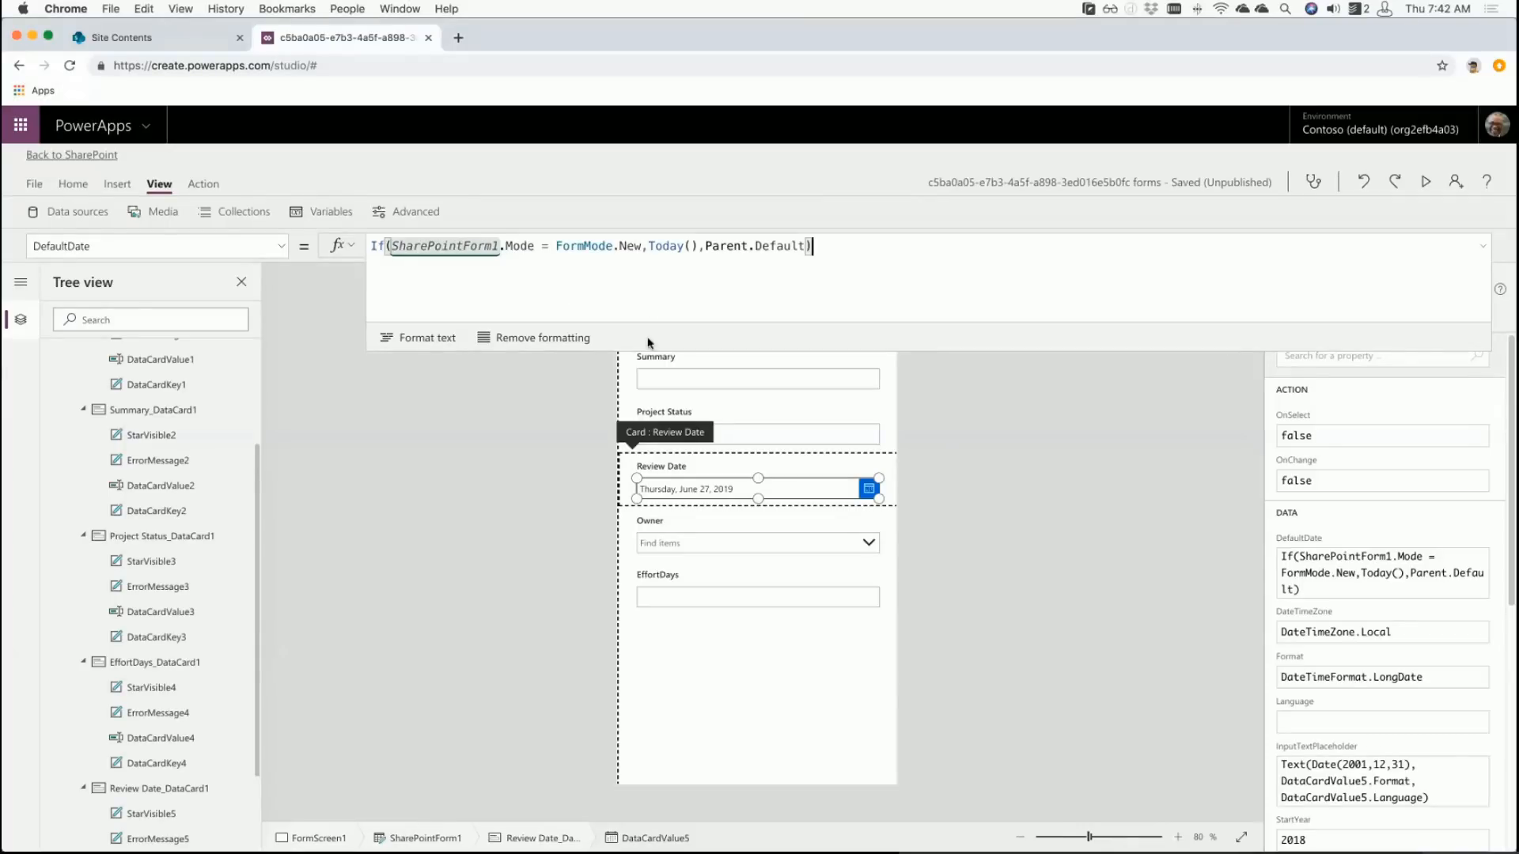
- Shrink the formula bar to one line and recheck the Review Date picker's DefaultDate formula
left_click_drag(644, 348, 641, 259)
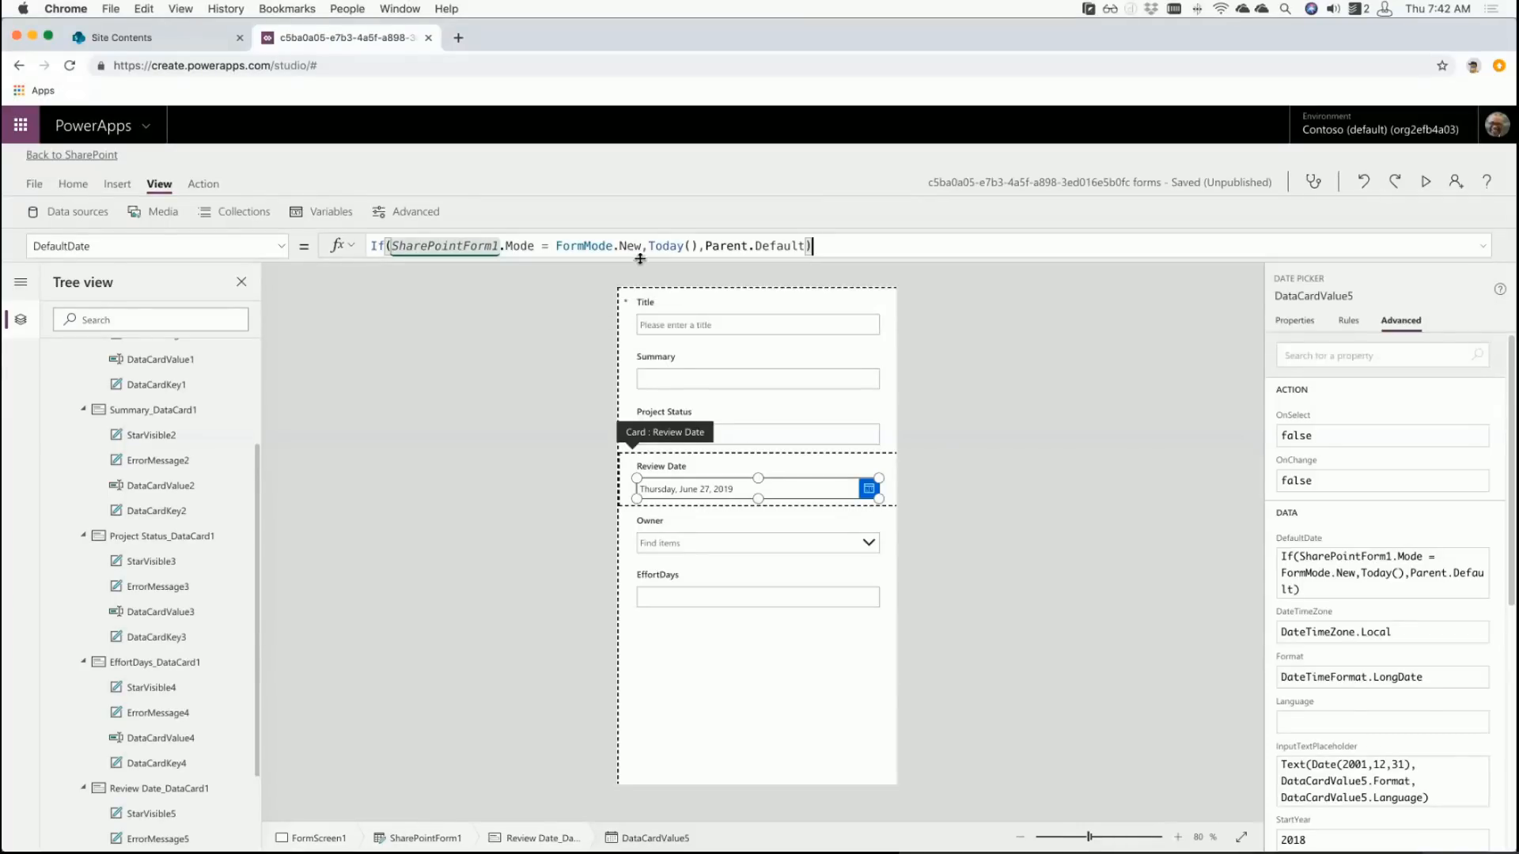
left_click(922, 488)
left_click(802, 490)
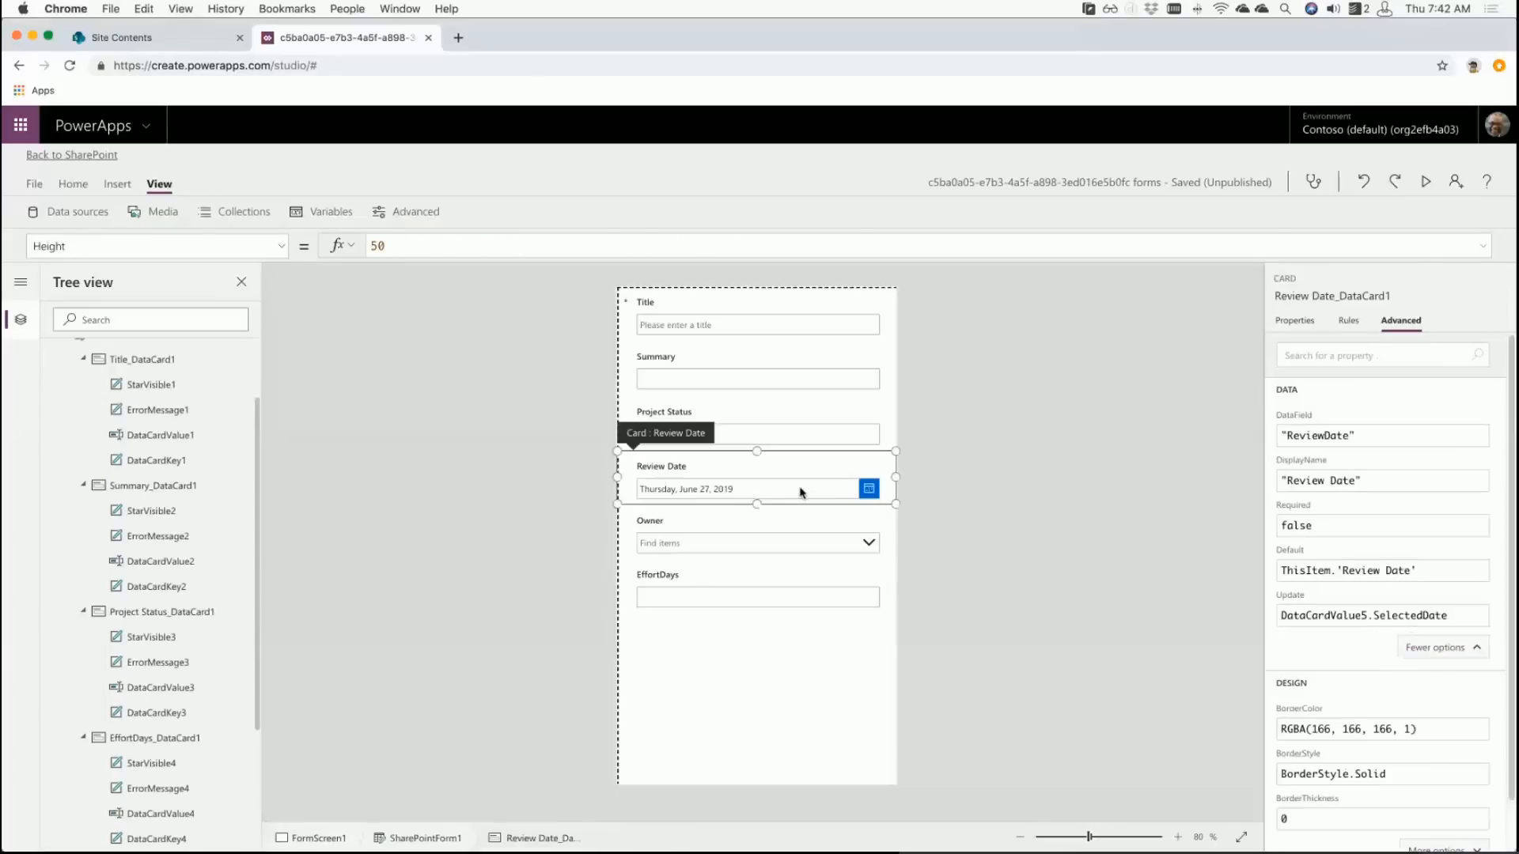
left_click(802, 488)
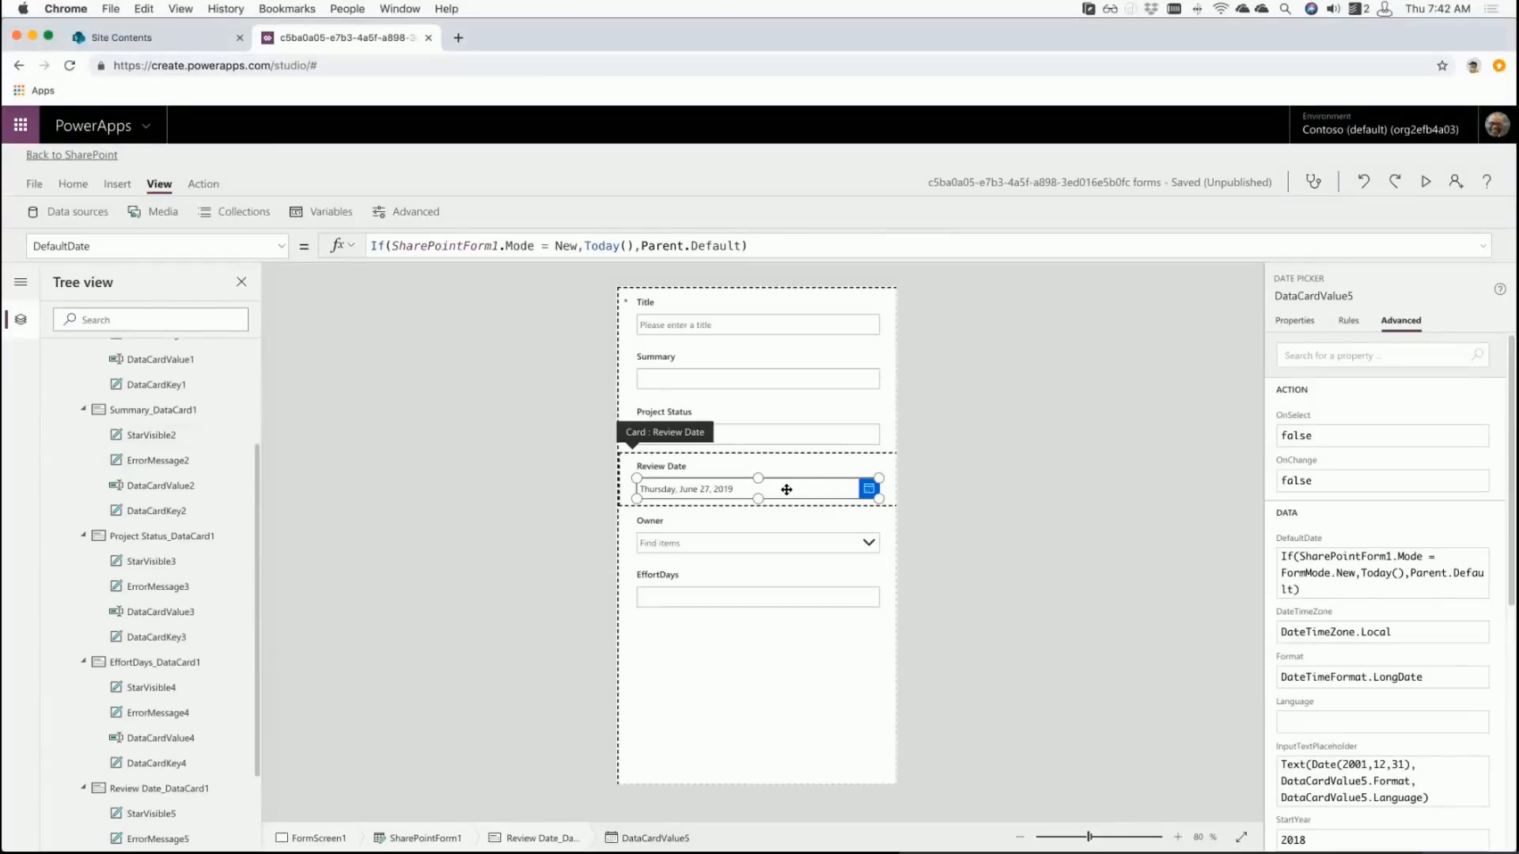
left_click(786, 521)
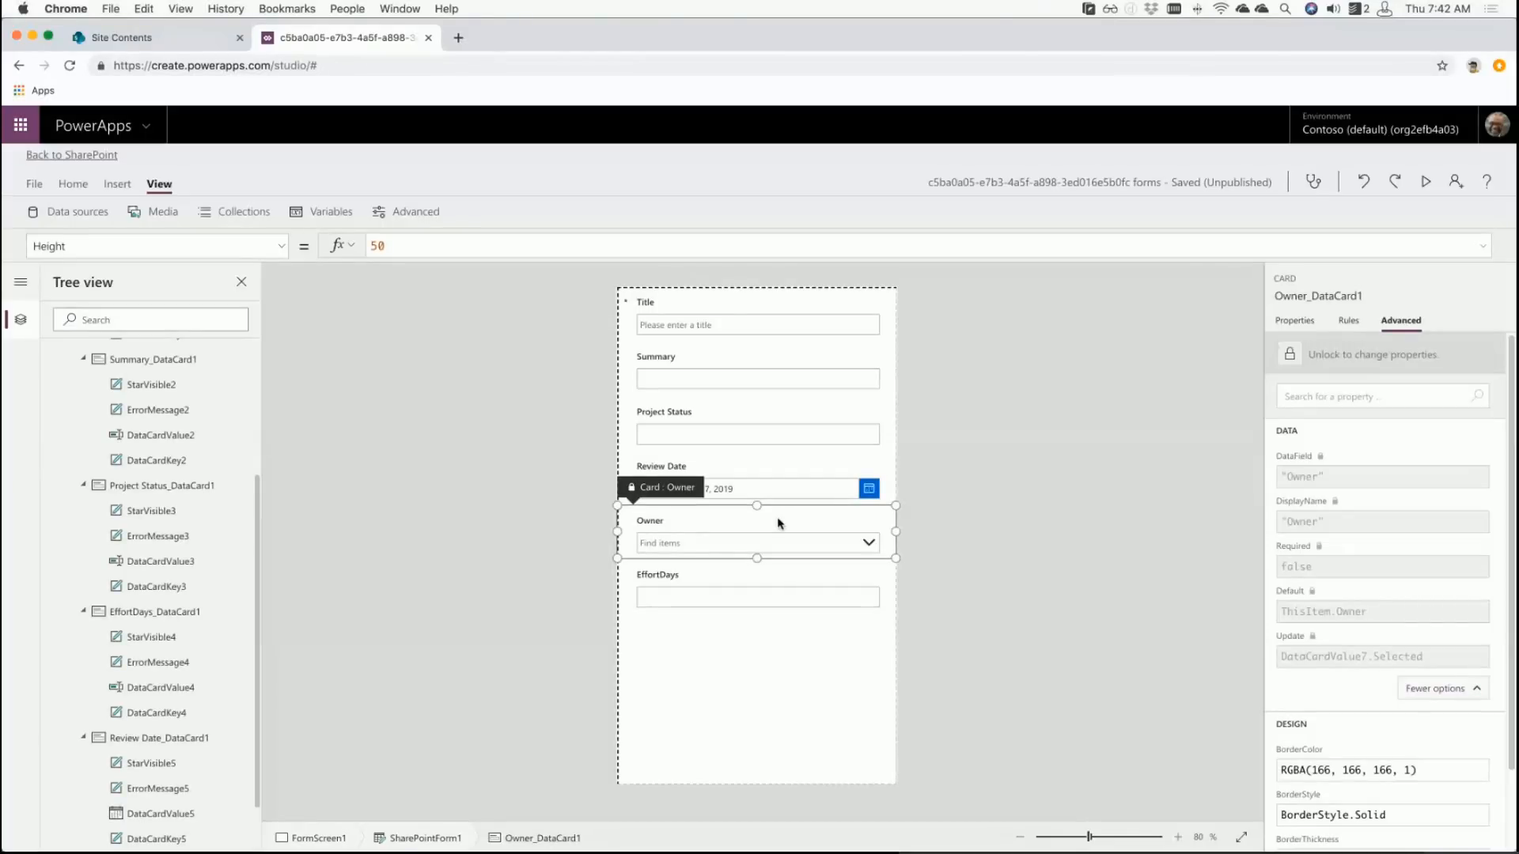
- Unlock the Owner card, then select SharePointForm1 to show its properties
left_click(1287, 358)
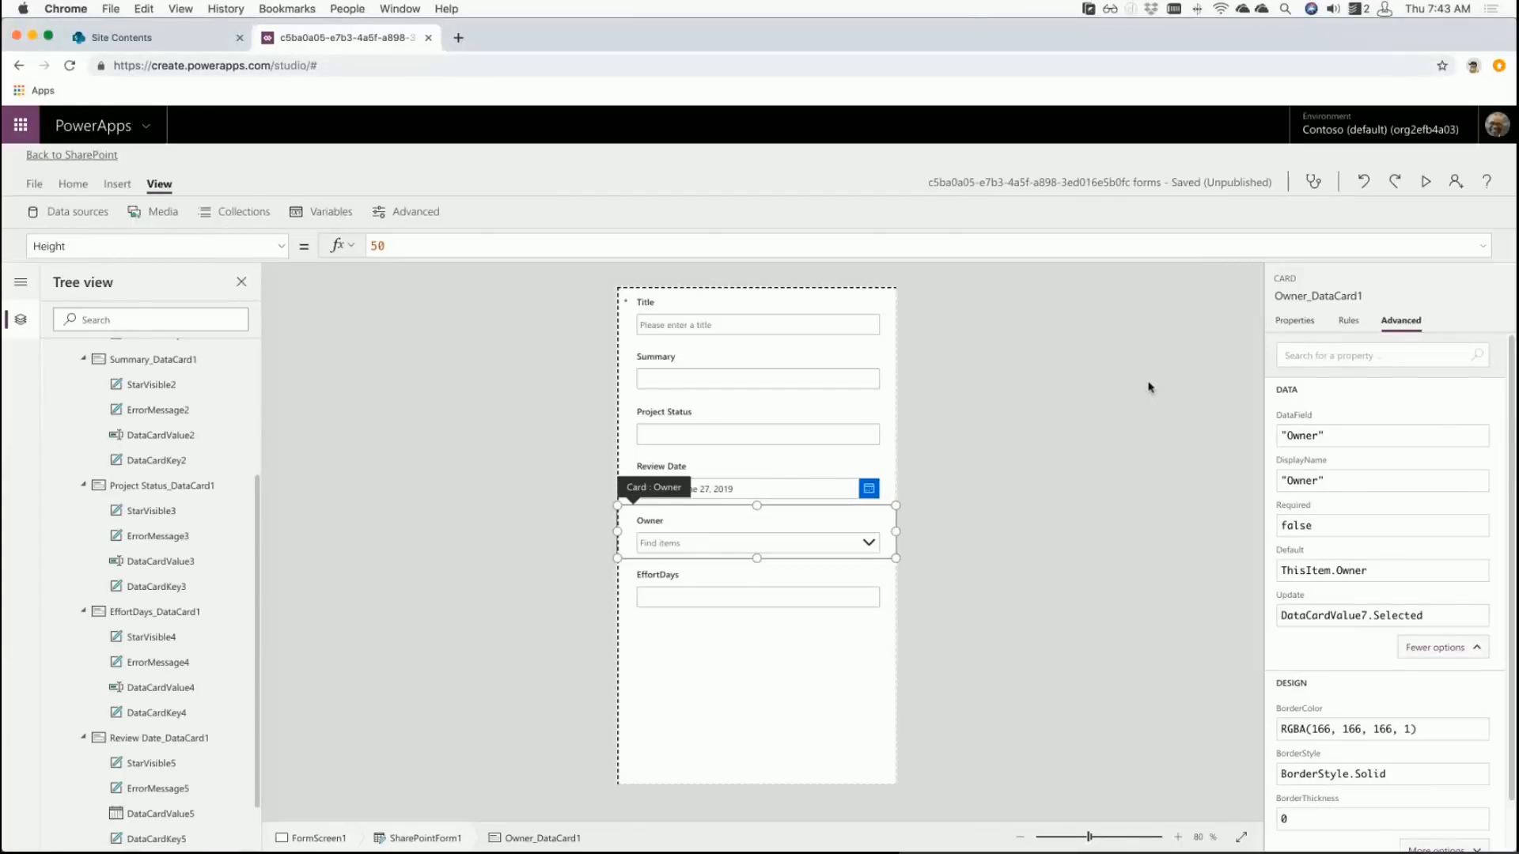
left_click(758, 542)
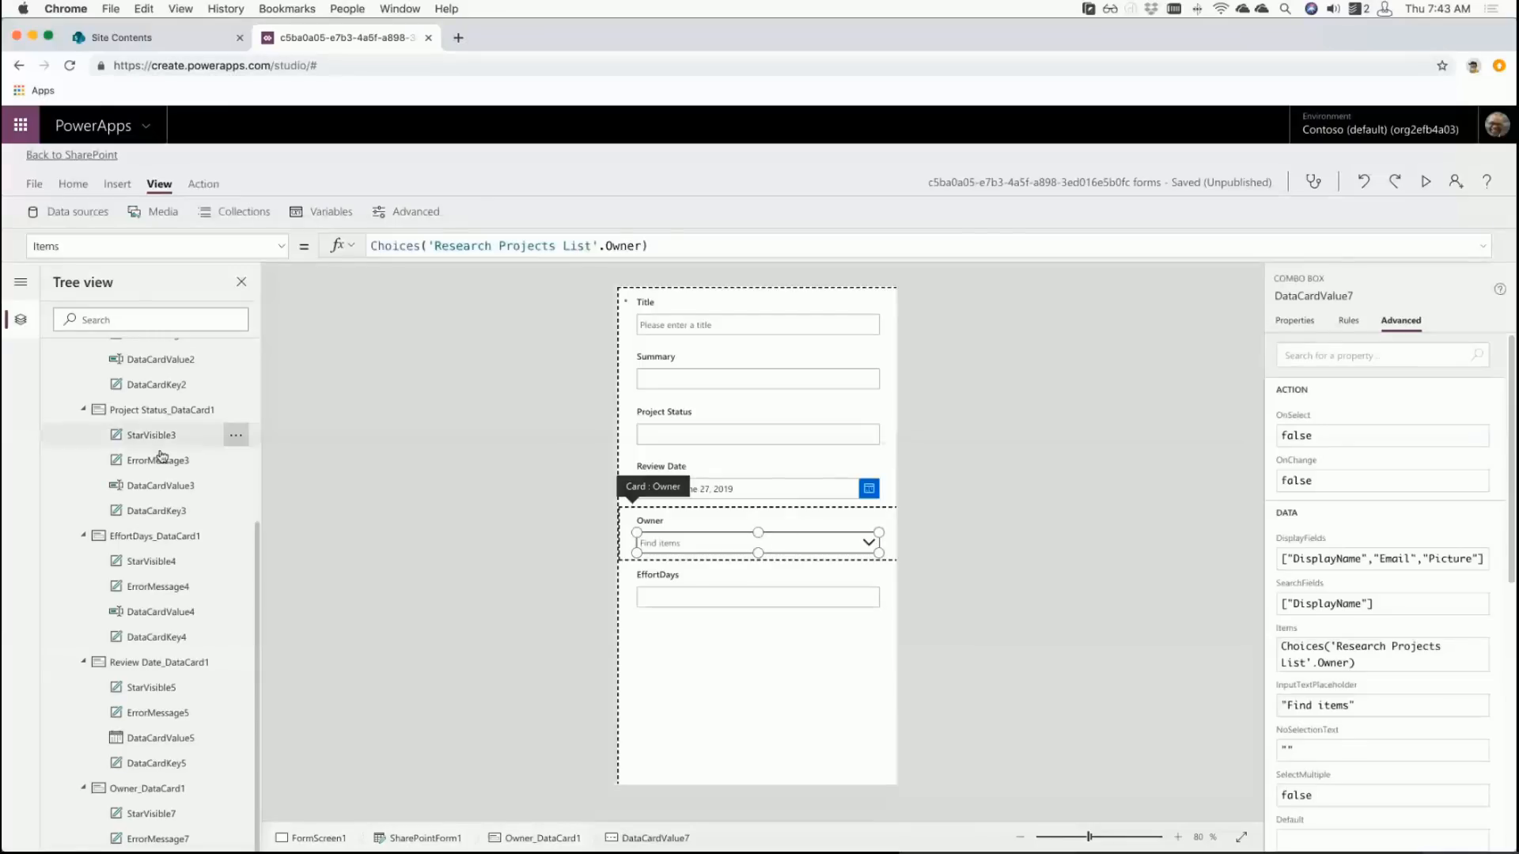
left_click(821, 761)
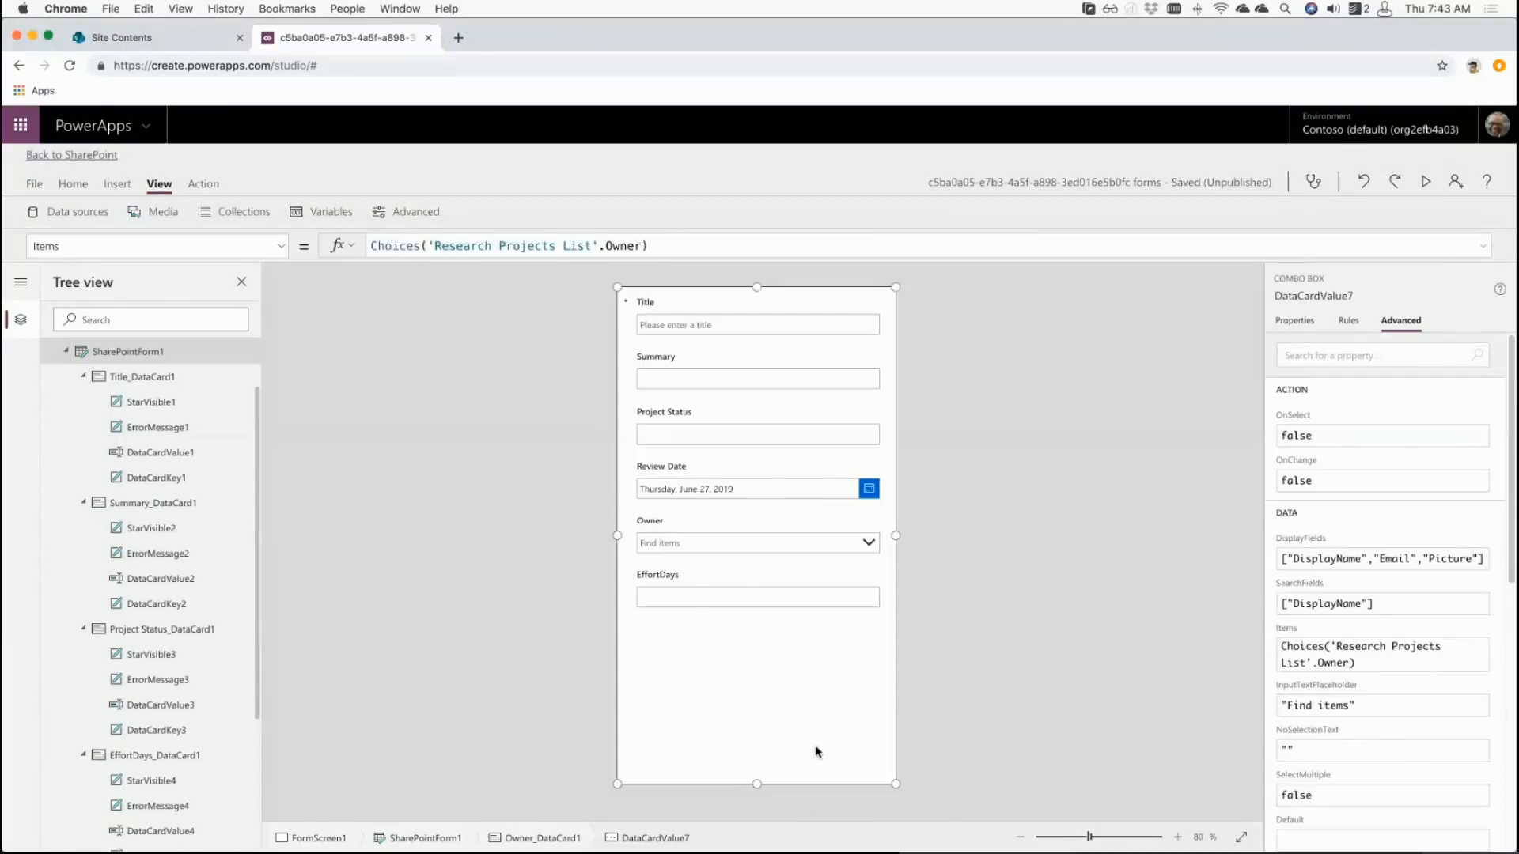
- Switch SharePointForm1's Default mode to Edit to preview the Invisible Drone record
left_click(1290, 322)
left_click(1424, 511)
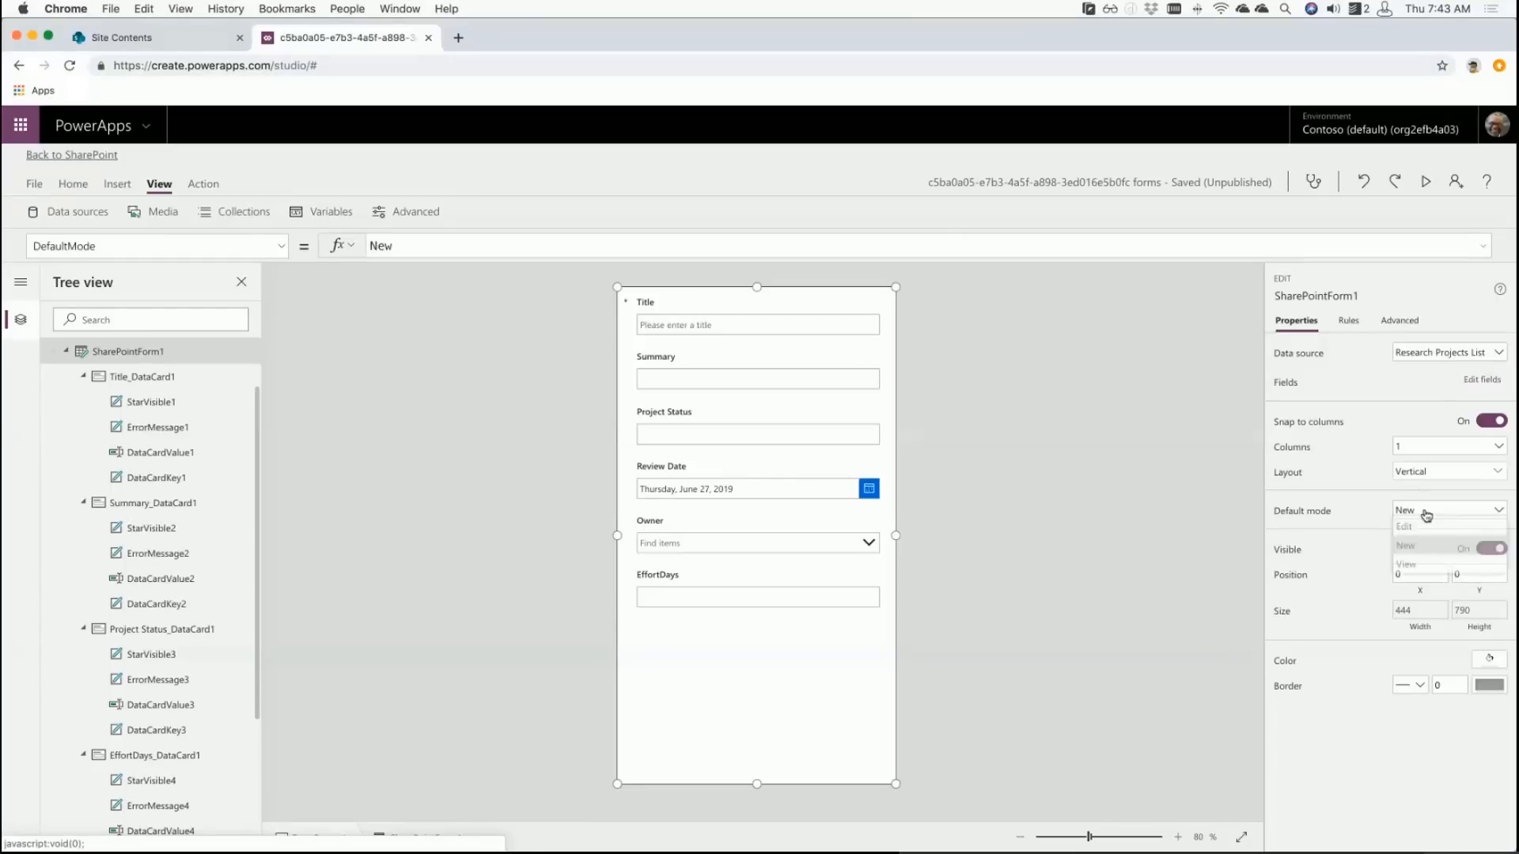
left_click(1421, 530)
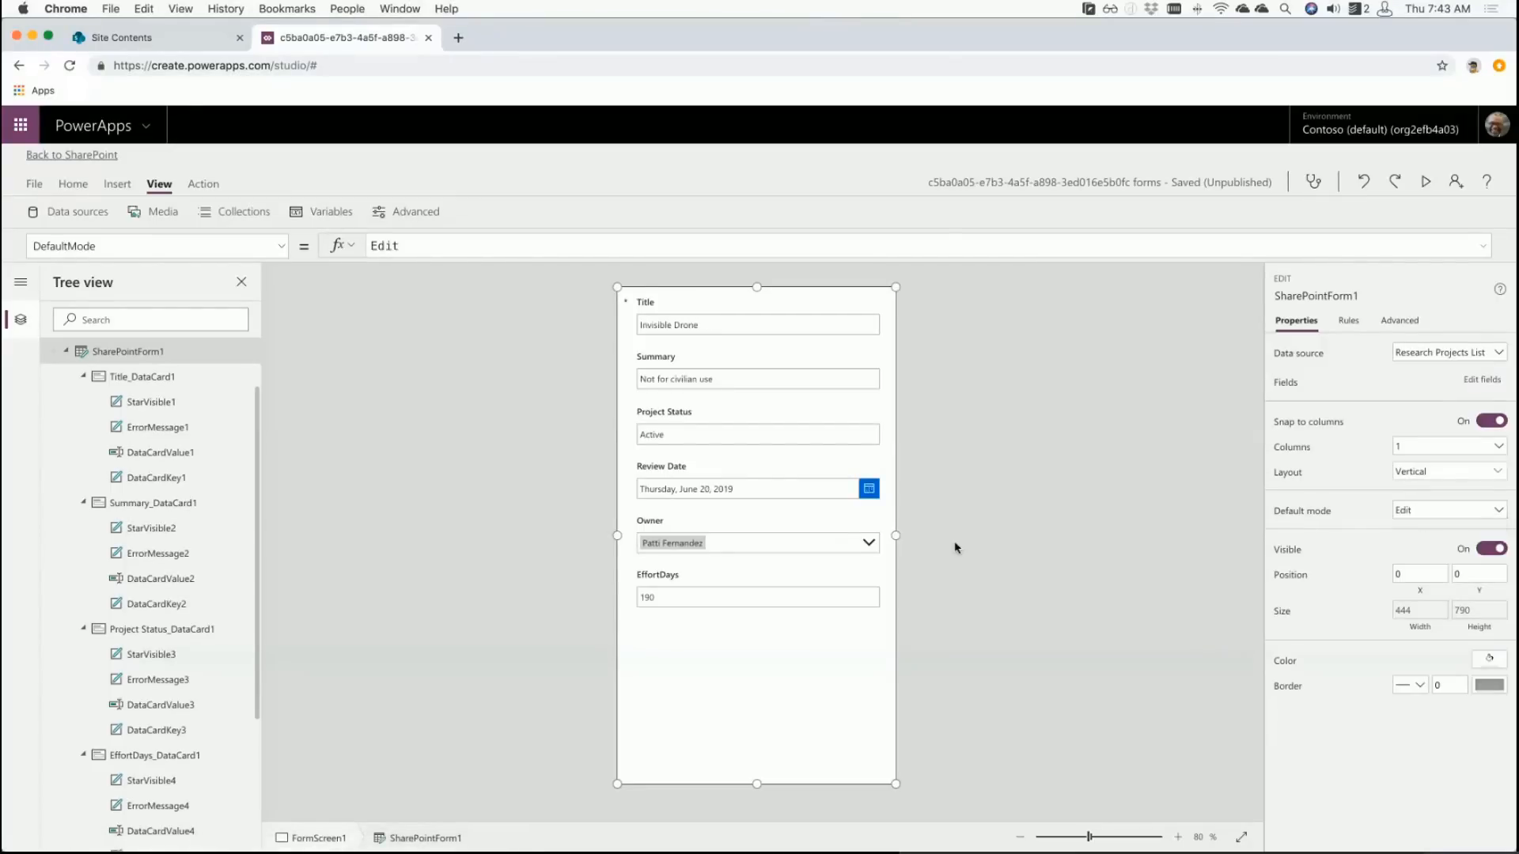
left_click(961, 547)
left_click(686, 546)
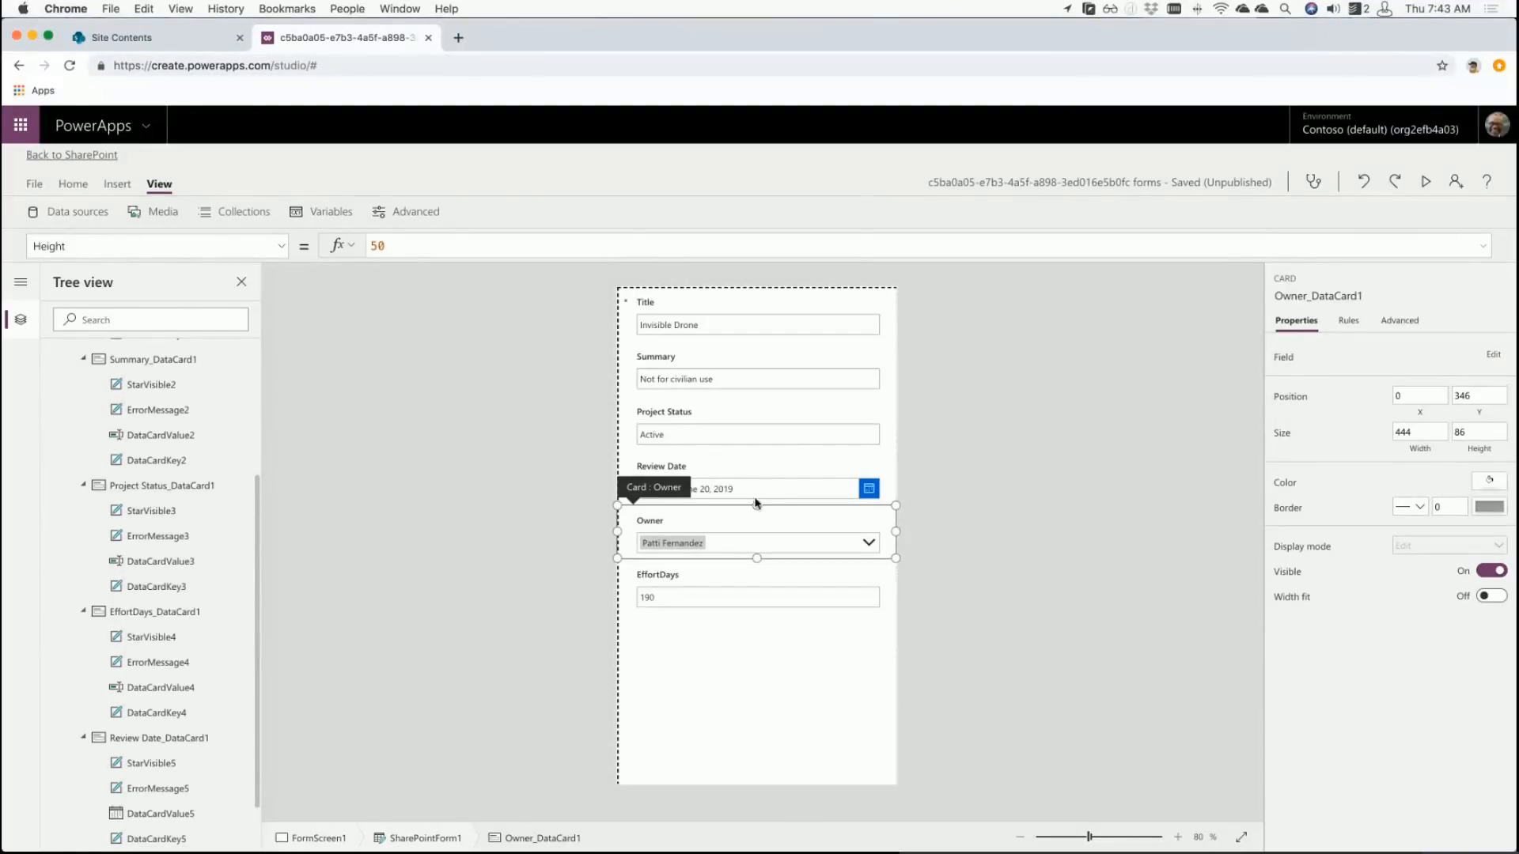
- Collapse the other cards in Tree view and insert a small image into the Owner card
left_click(83, 360)
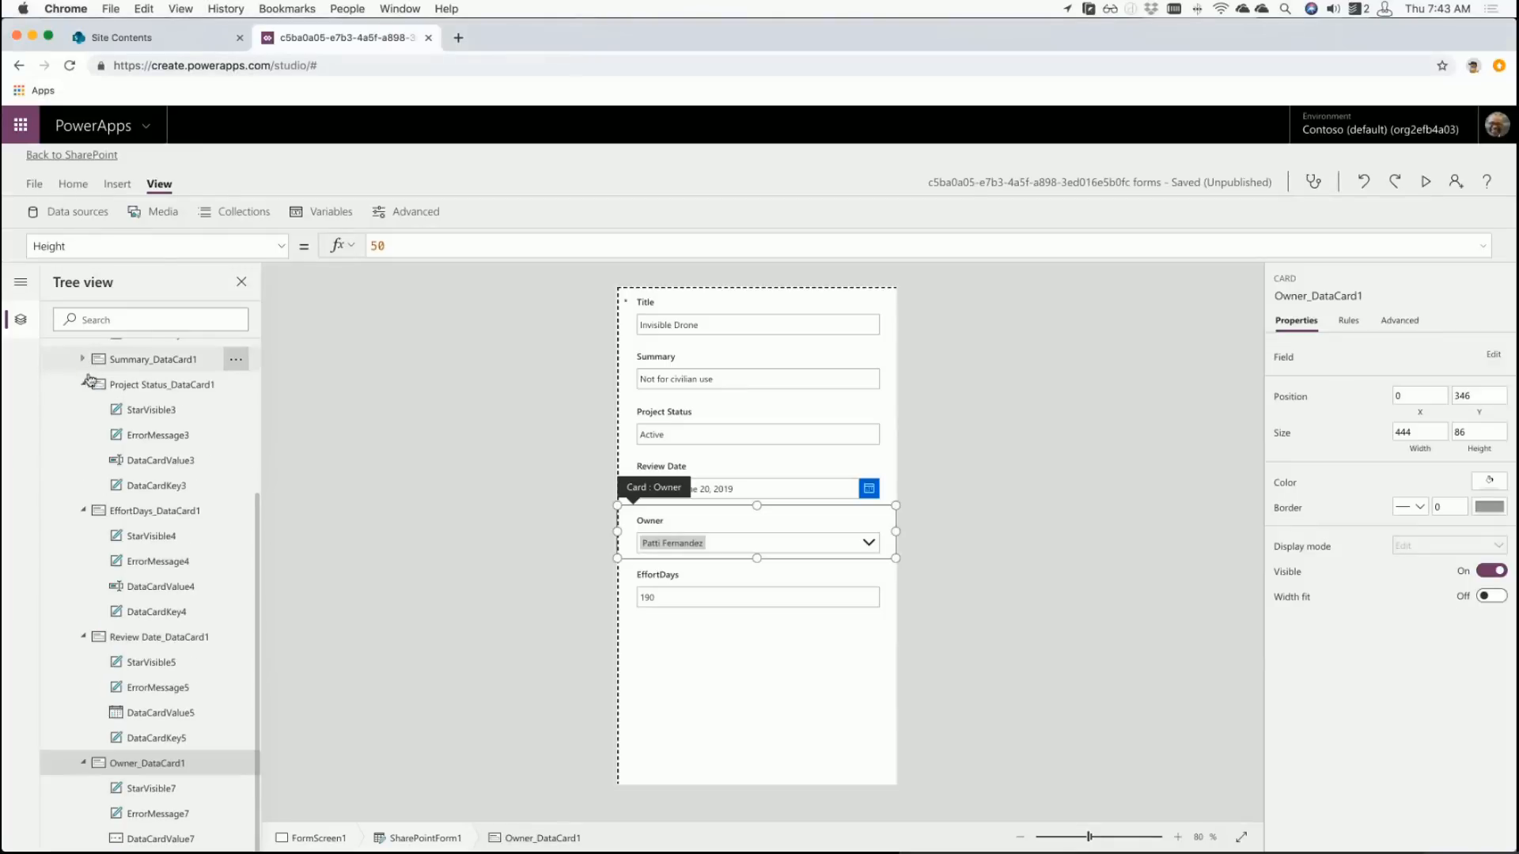
left_click(83, 385)
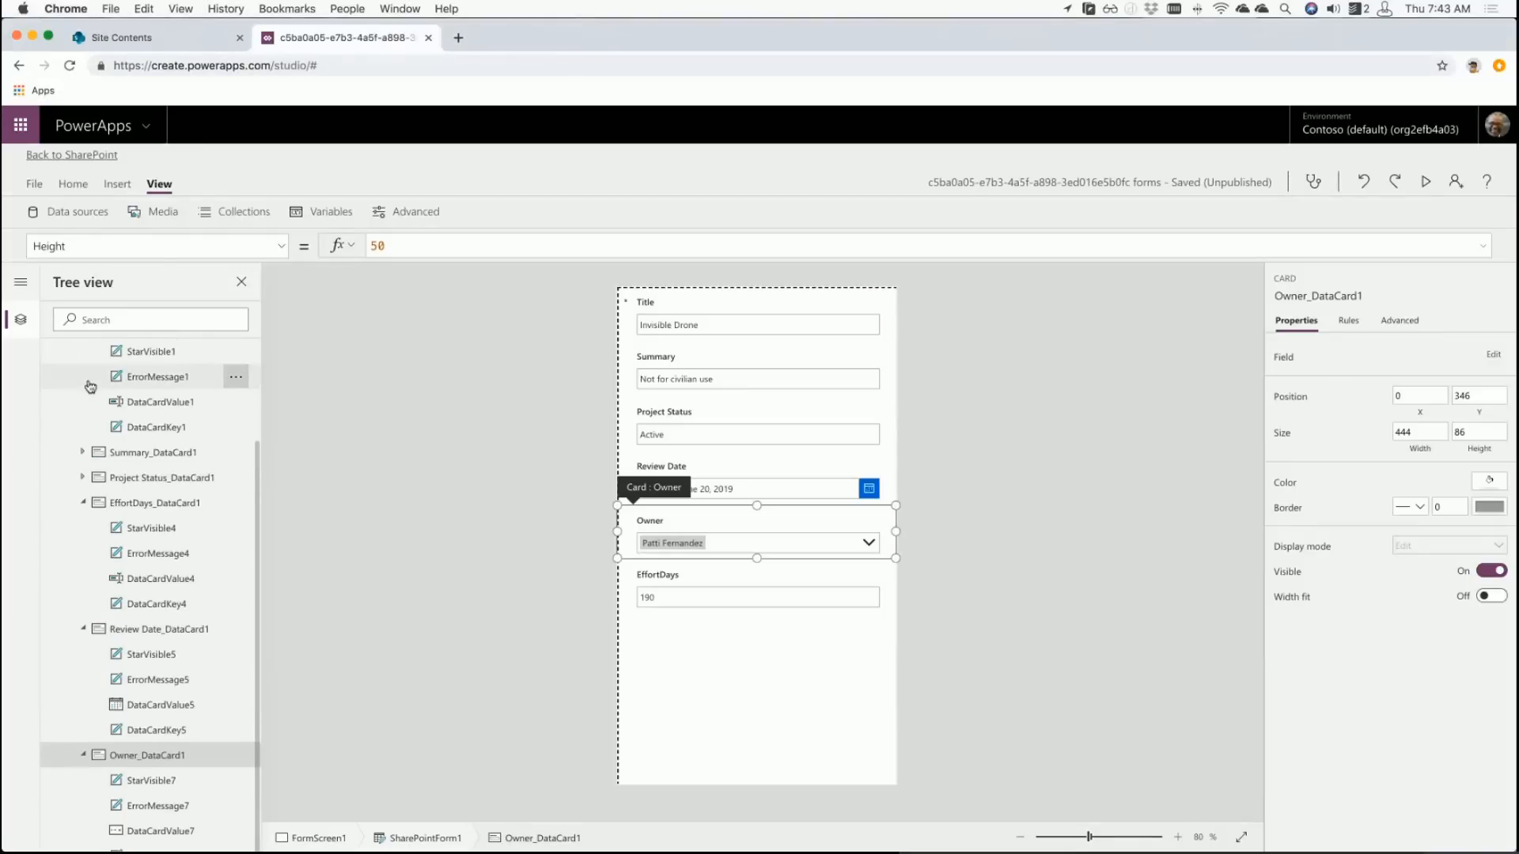
left_click(83, 503)
left_click(84, 427)
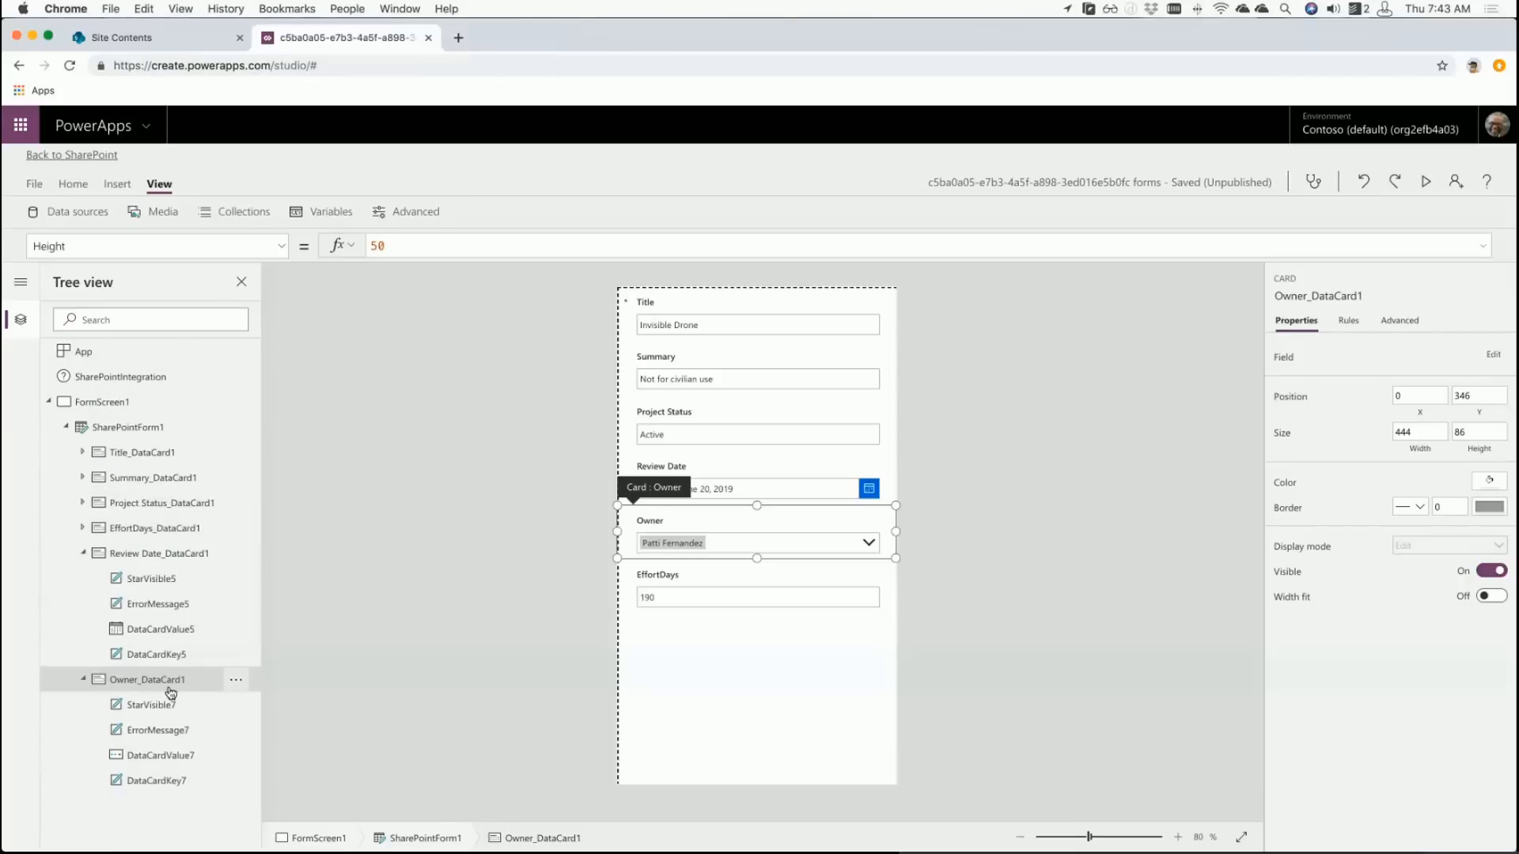
left_click(119, 184)
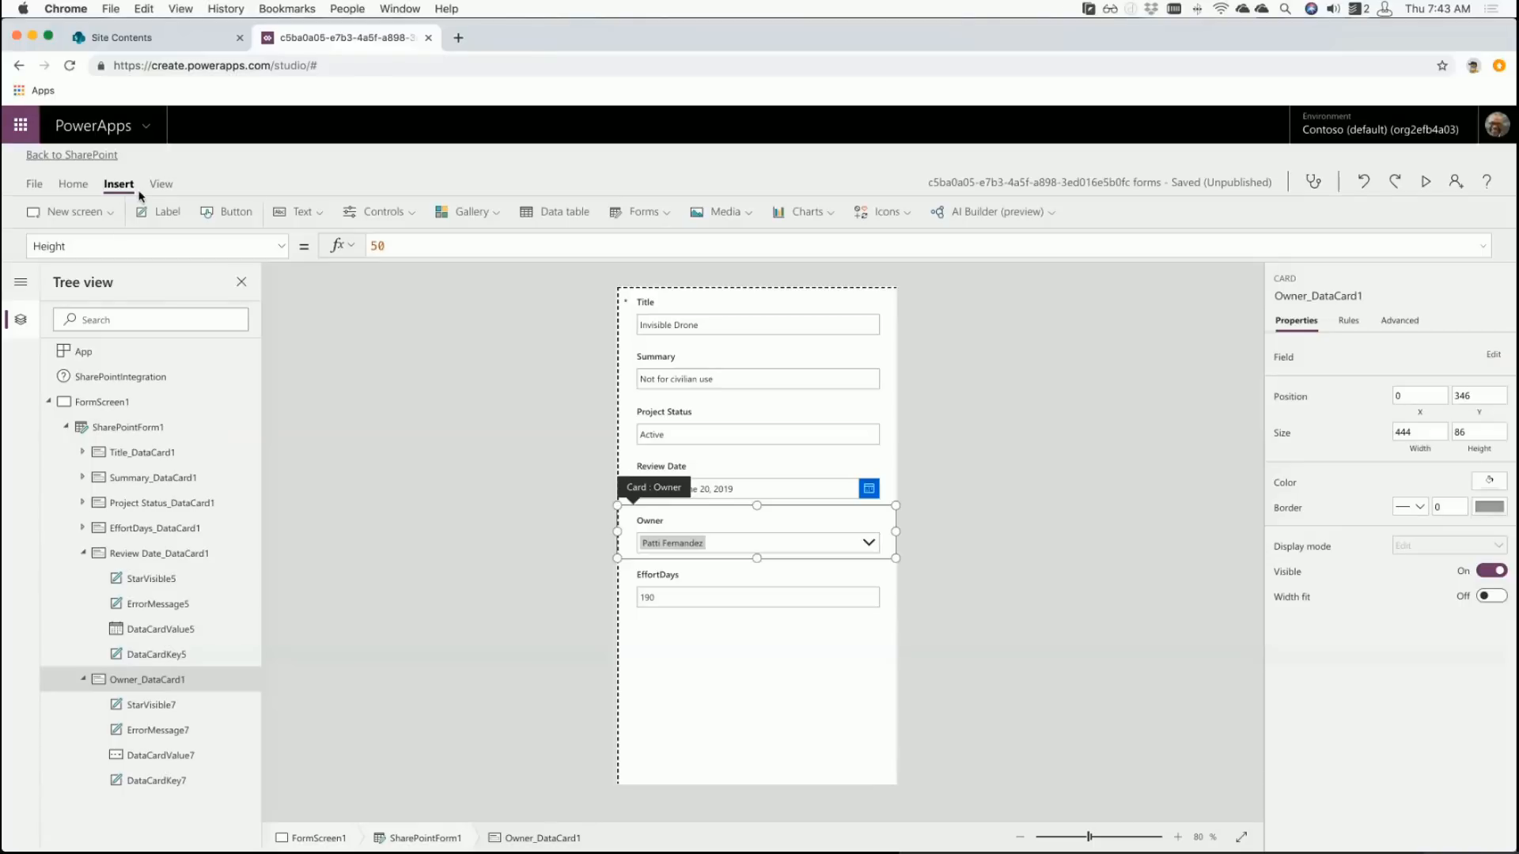
left_click(722, 212)
left_click(728, 244)
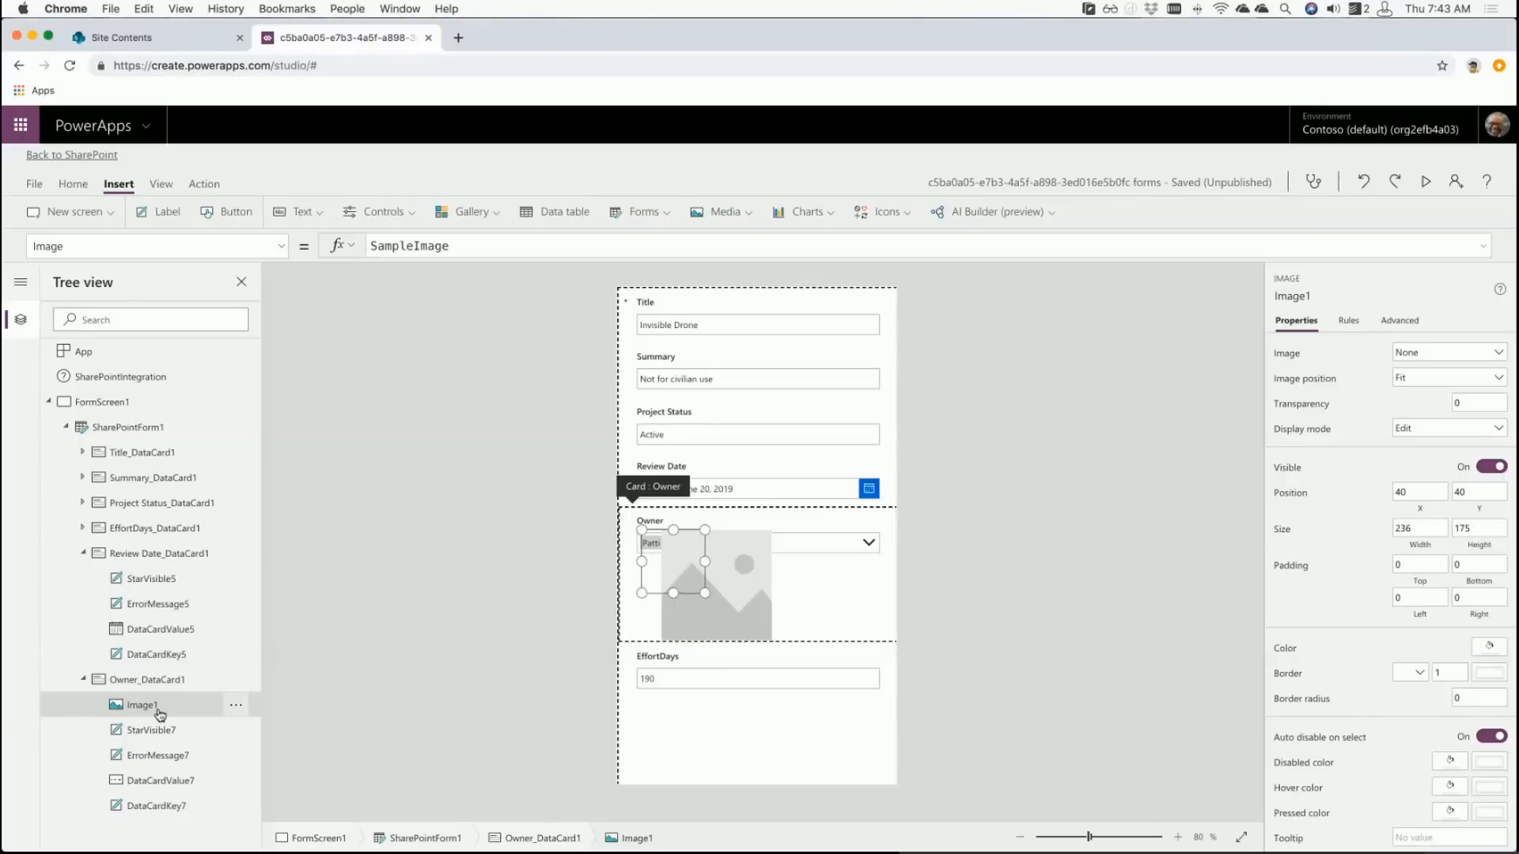
left_click_drag(705, 592, 667, 570)
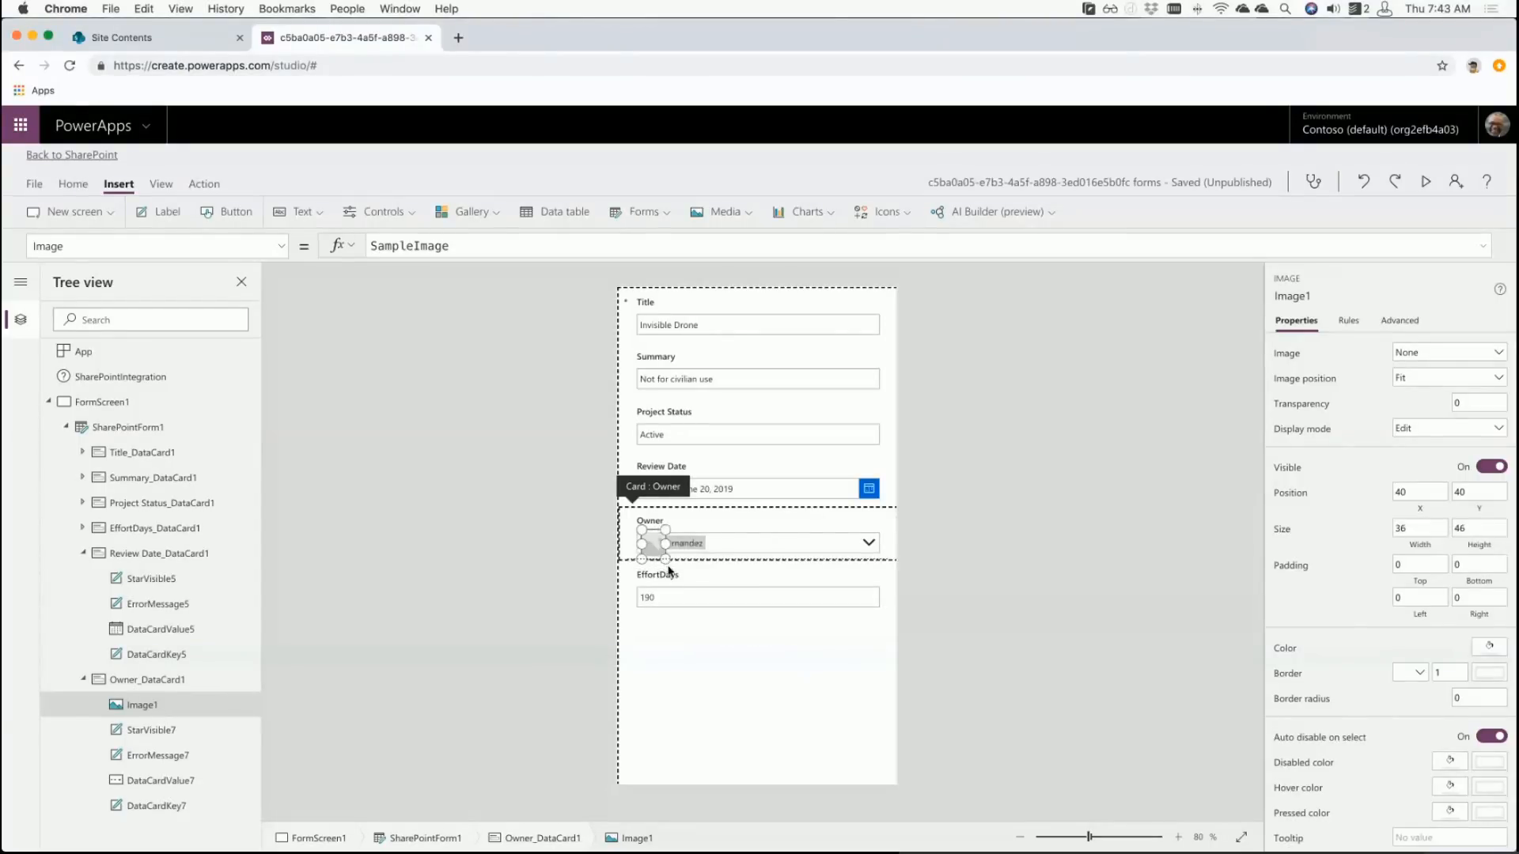
- Resize the owner picker so it fits beside the image
left_click(745, 540)
left_click(711, 541)
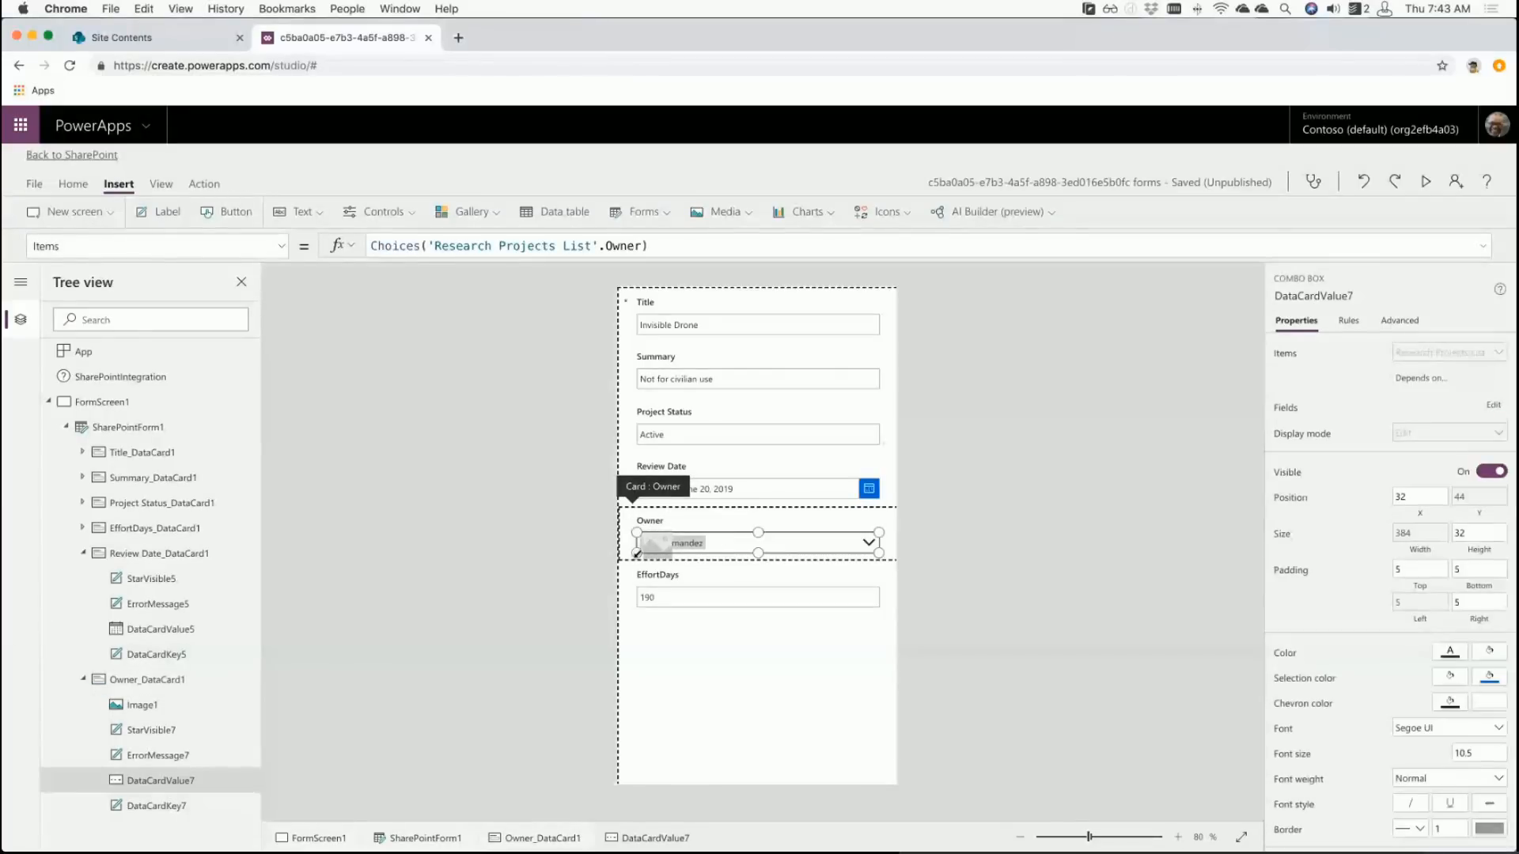
mouse_move(644, 553)
left_mouse_down()
mouse_move(688, 554)
mouse_move(655, 544)
left_mouse_up()
left_click(662, 549)
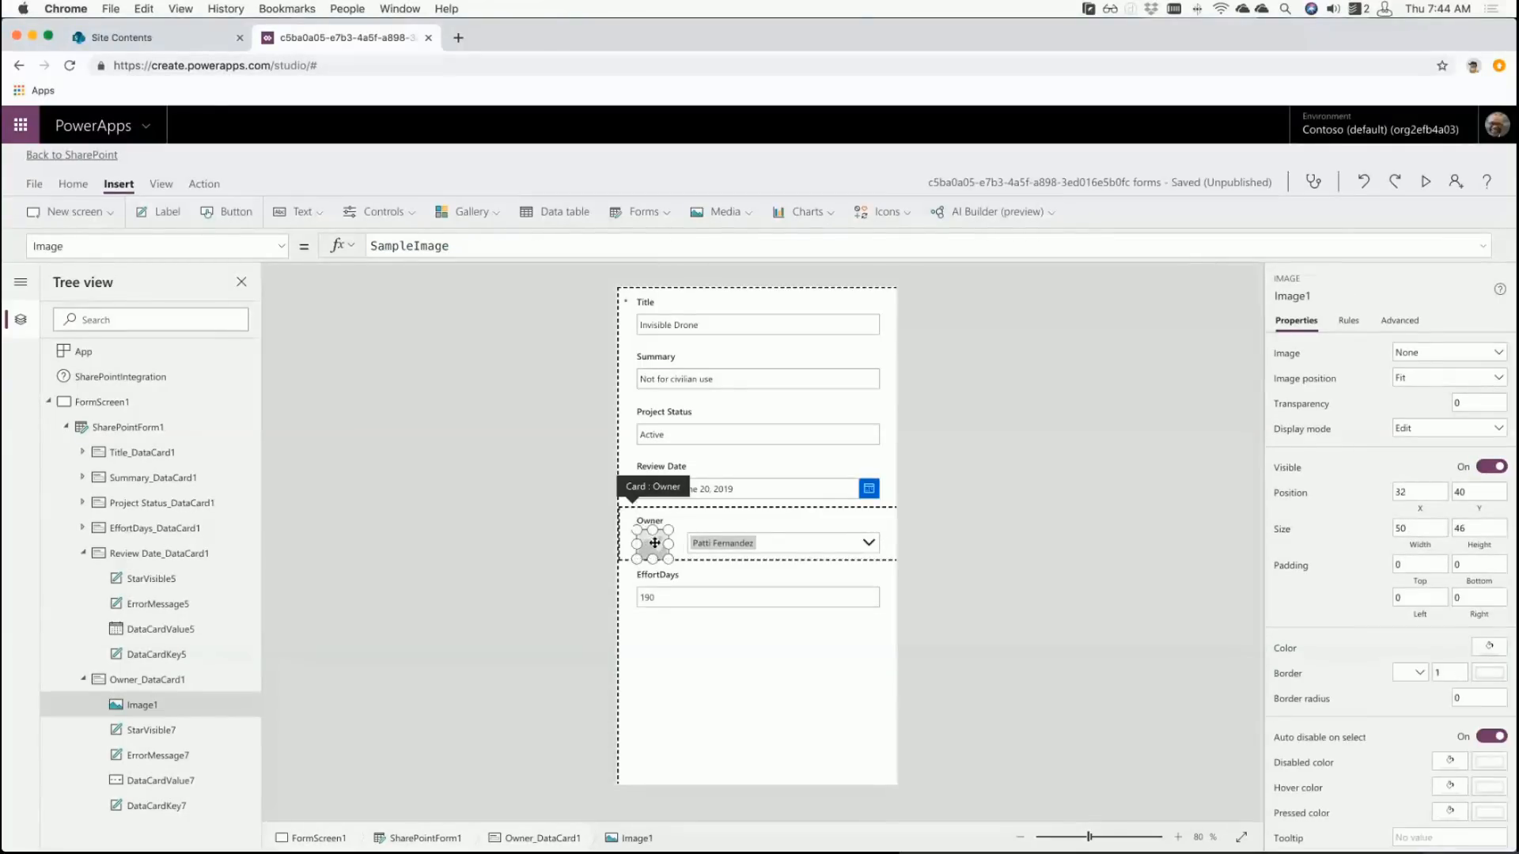
left_click(694, 563)
left_click(588, 528)
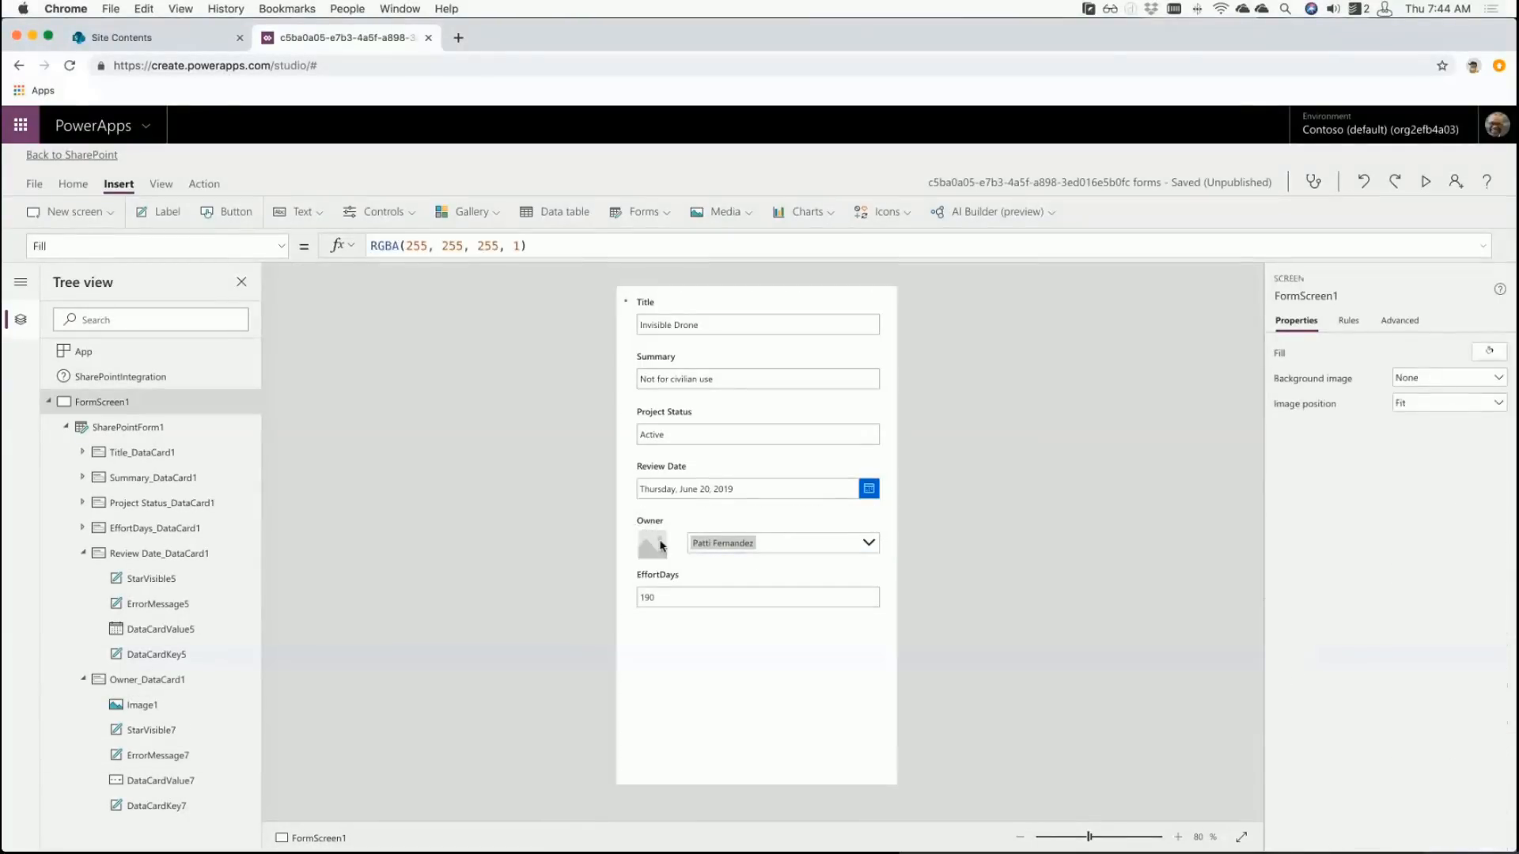
left_click(669, 558)
left_click(666, 555)
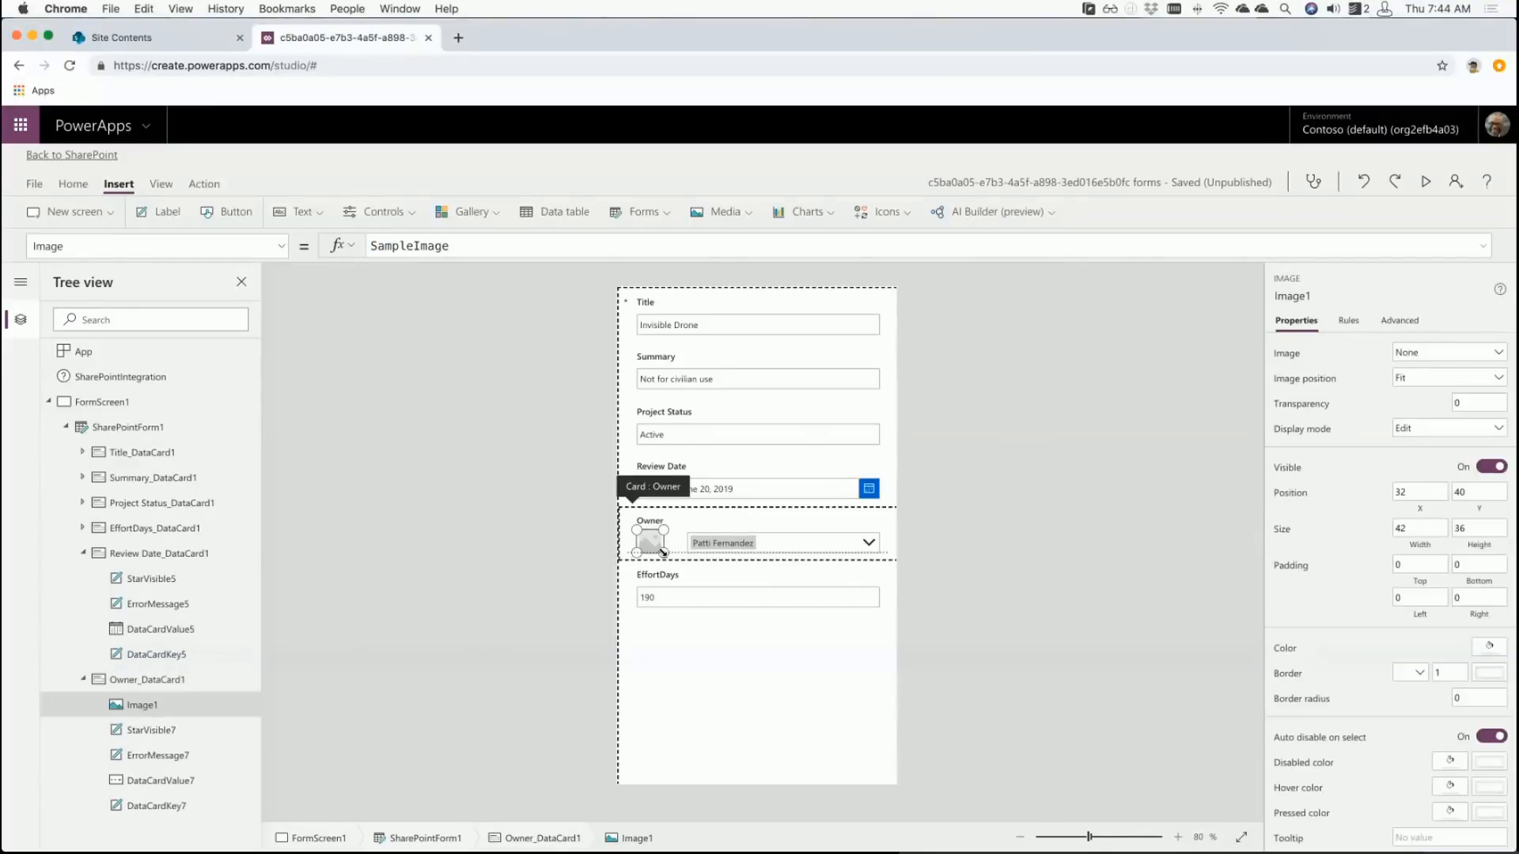
left_click(700, 542)
left_click(650, 541)
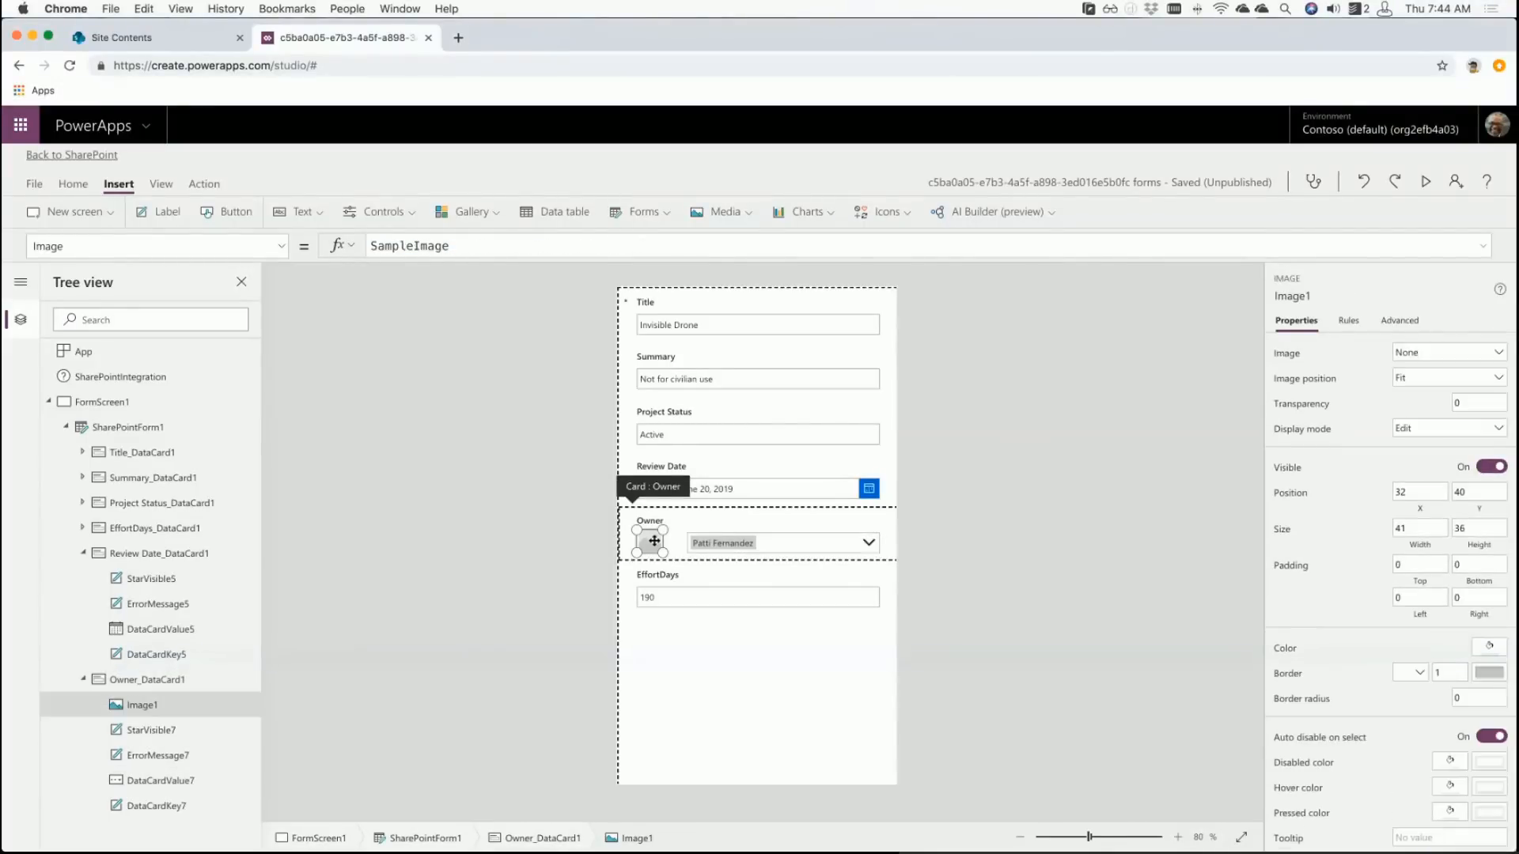
left_click(706, 540)
left_click_drag(686, 532, 670, 534)
left_click(584, 563)
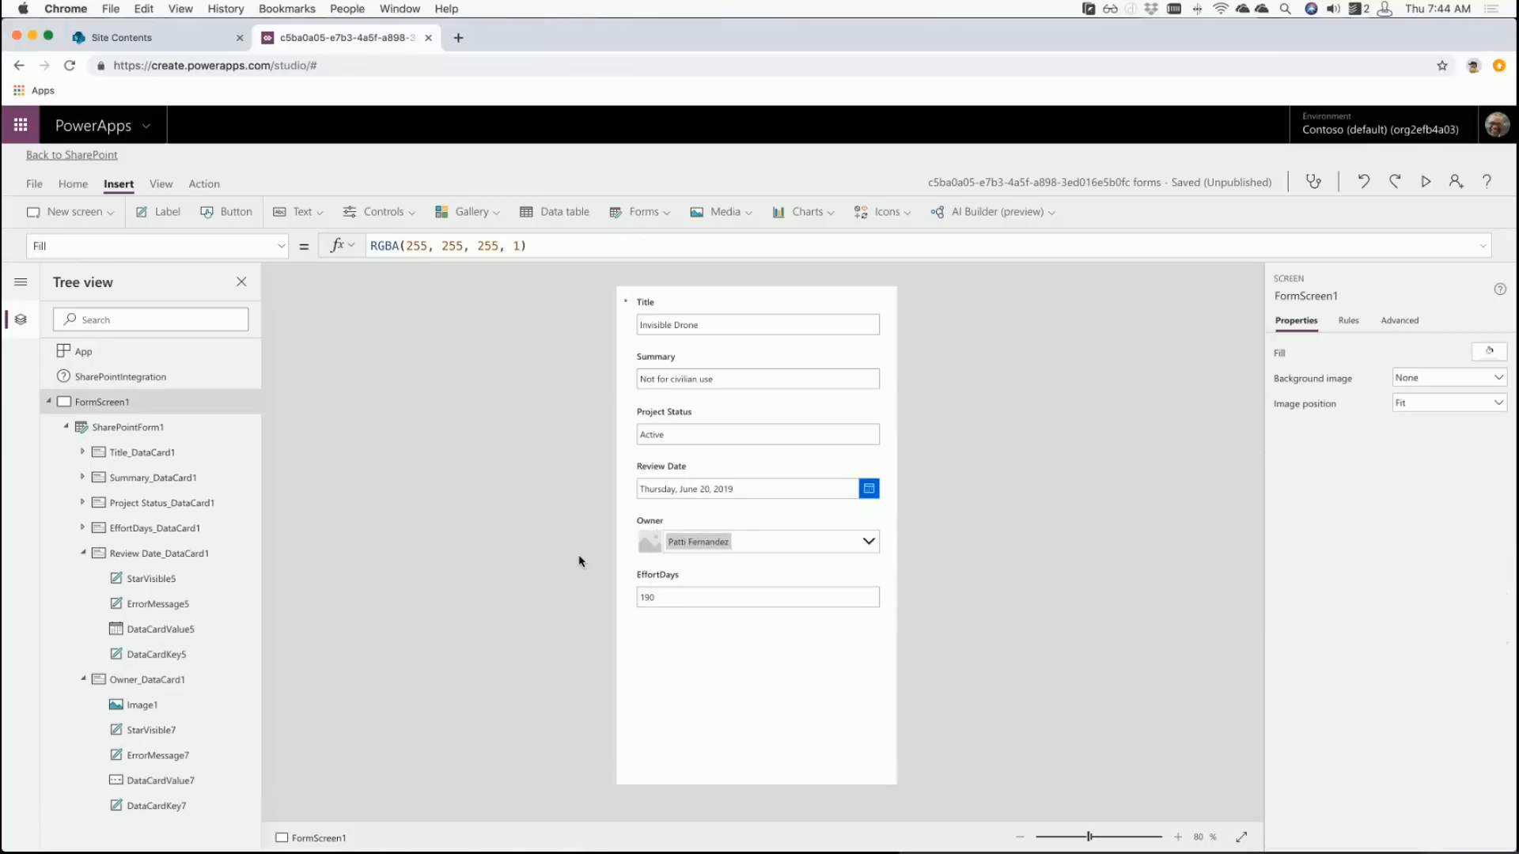
- Raise the Owner card's height to 106
left_click(690, 535)
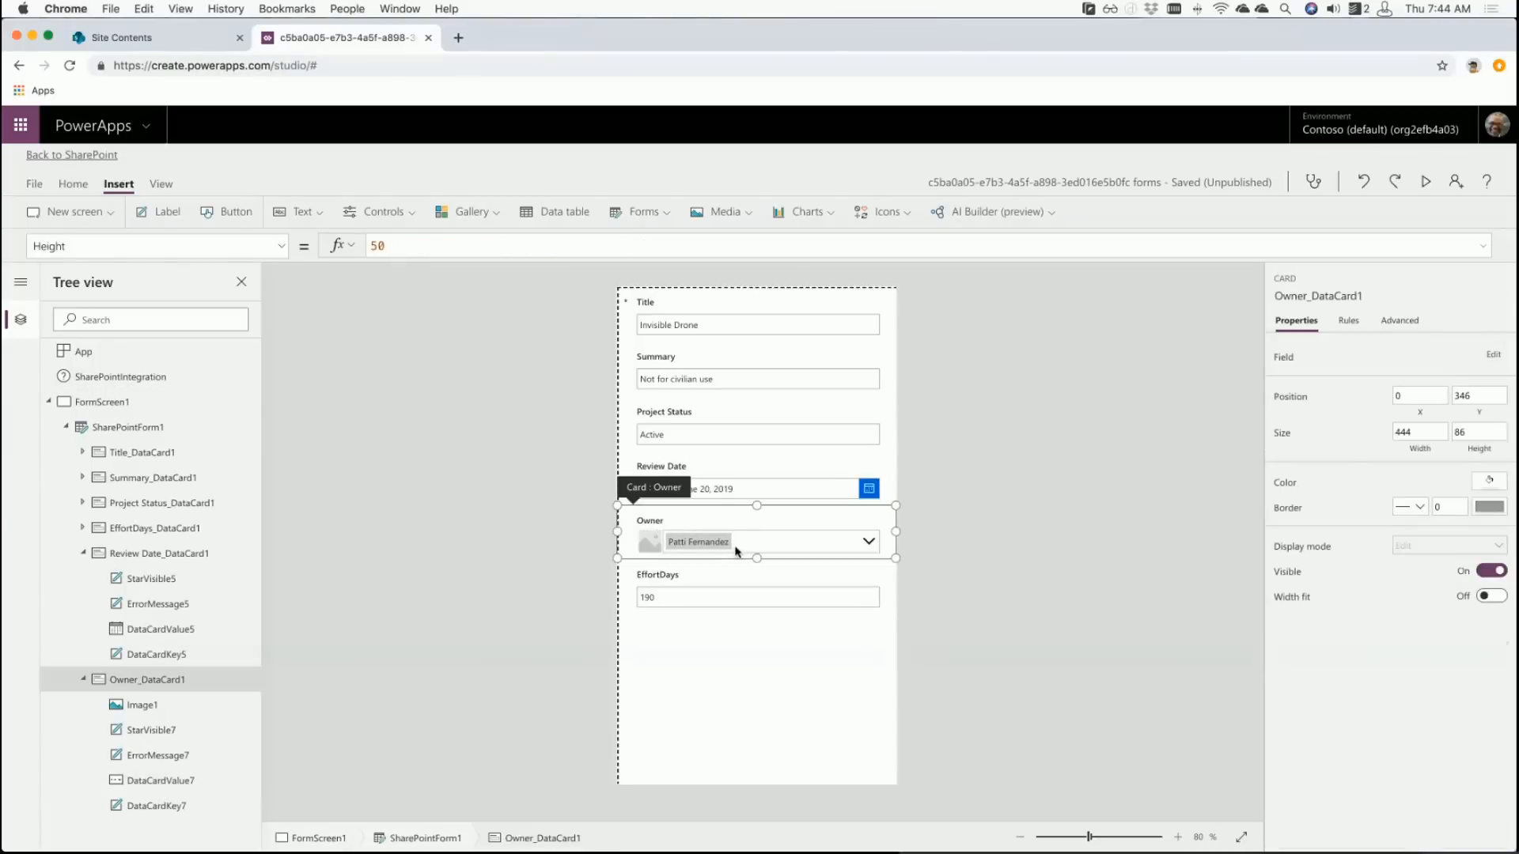
left_click_drag(757, 559, 756, 571)
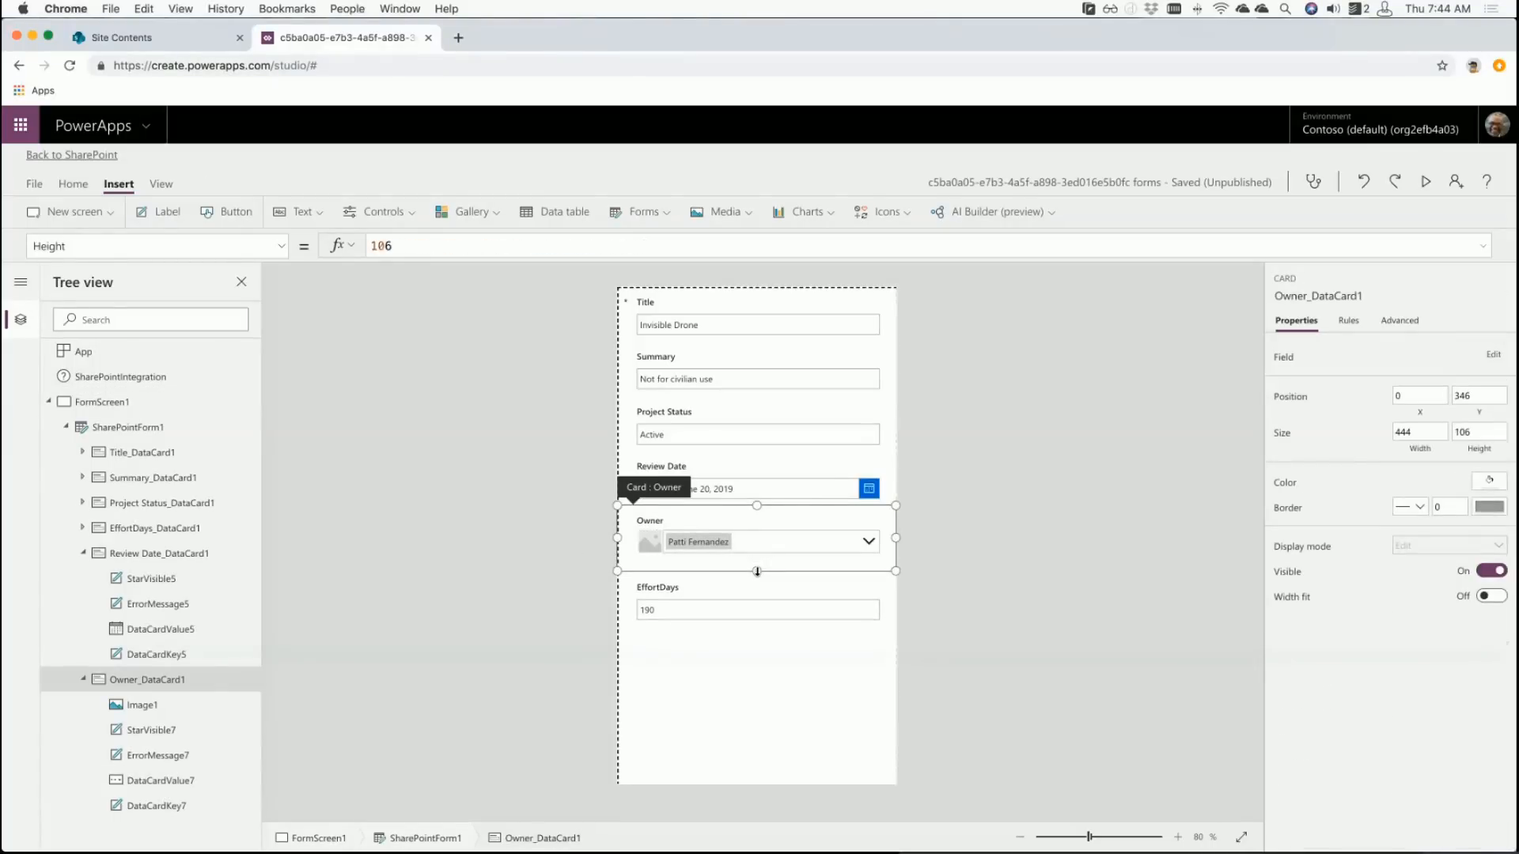
left_click(655, 549)
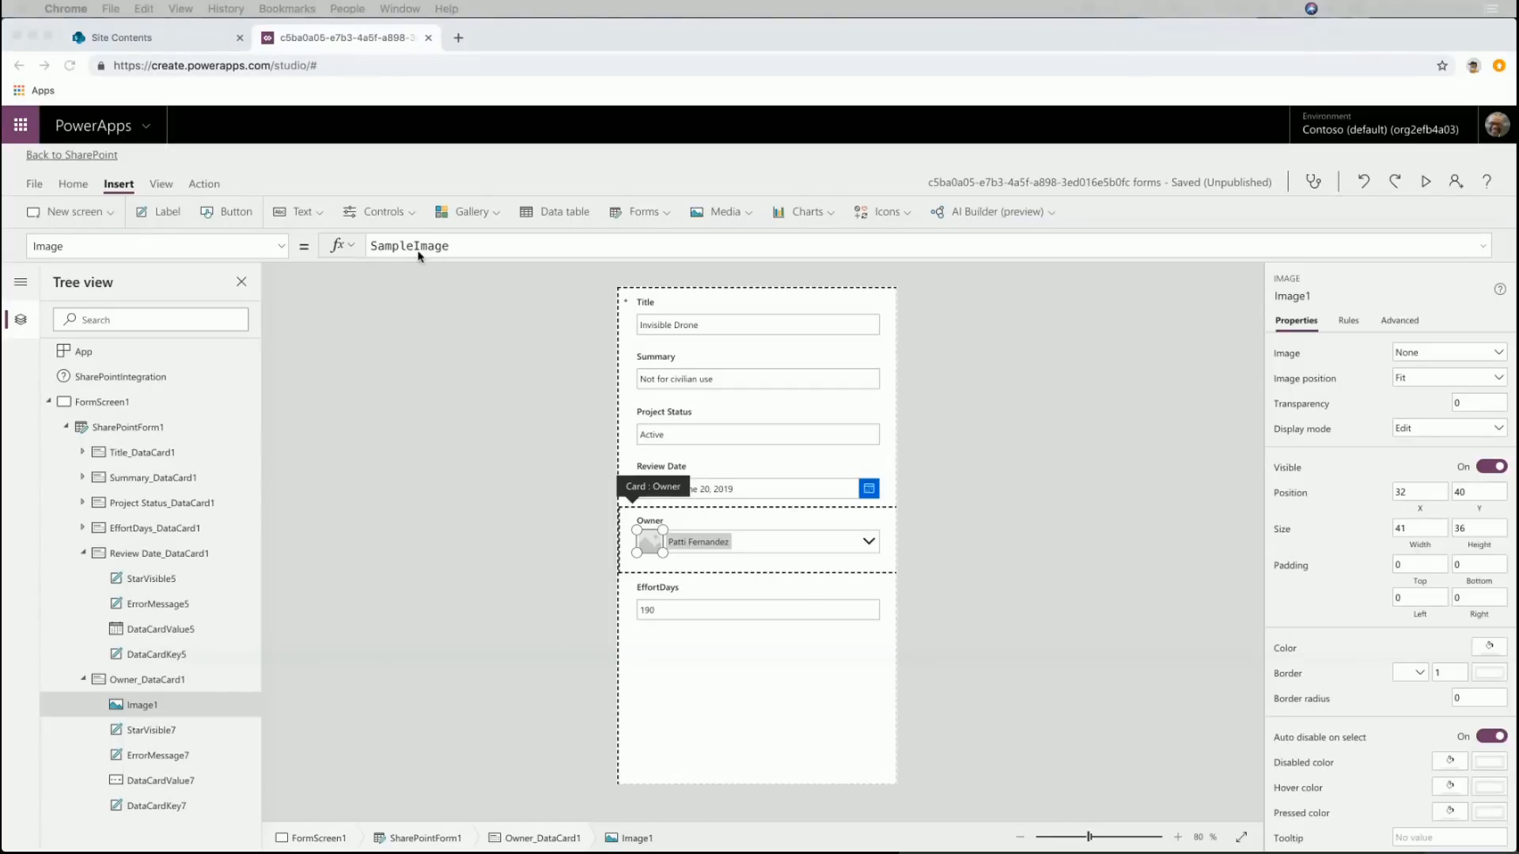
- Load blank-profile-picture.png from Downloads as Image1's picture in the Owner card
left_click(1414, 323)
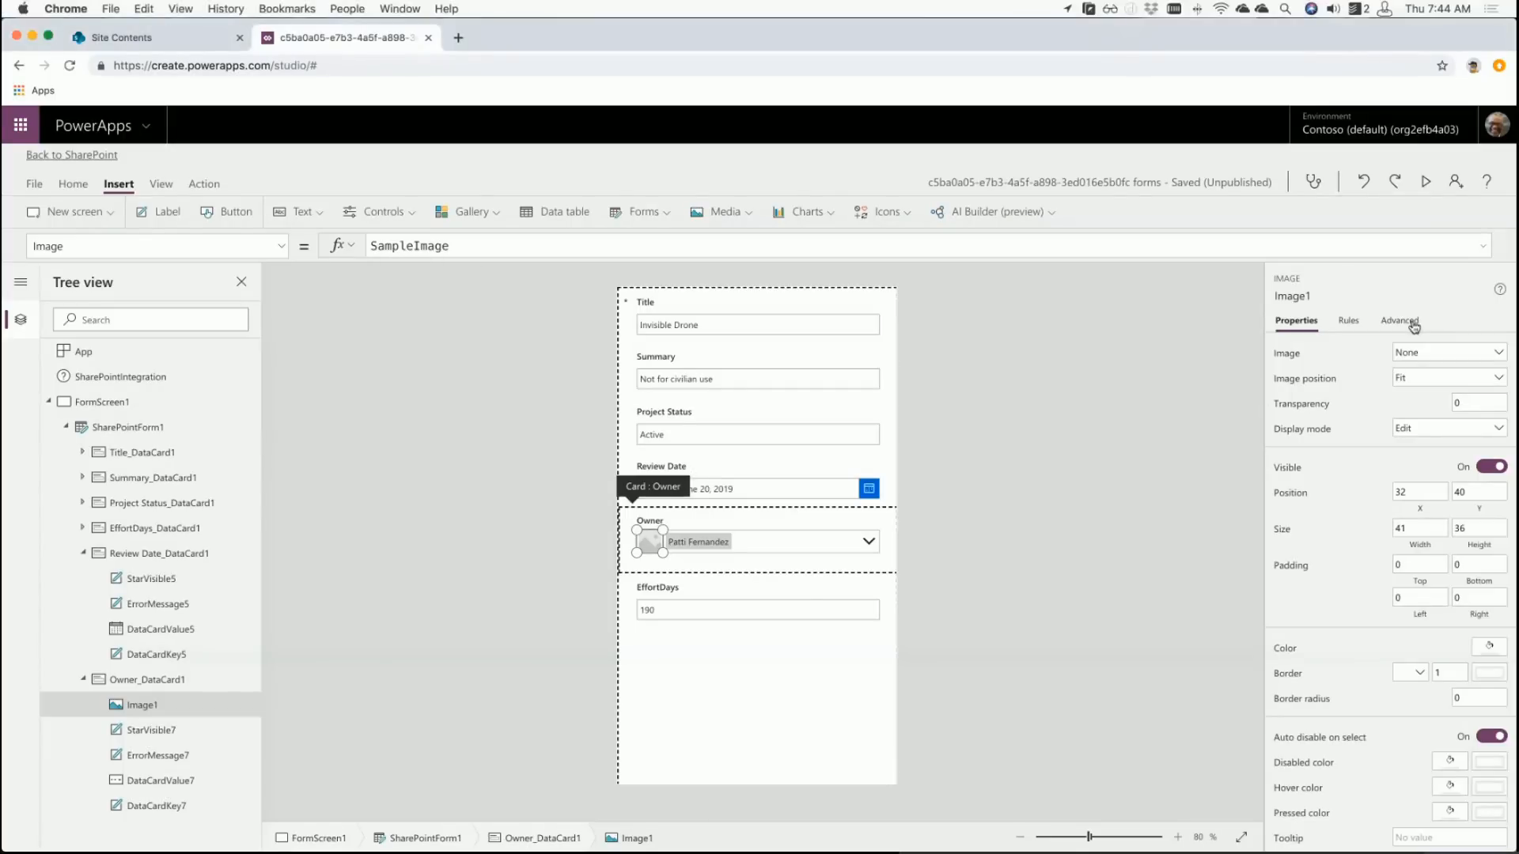
left_click(1494, 355)
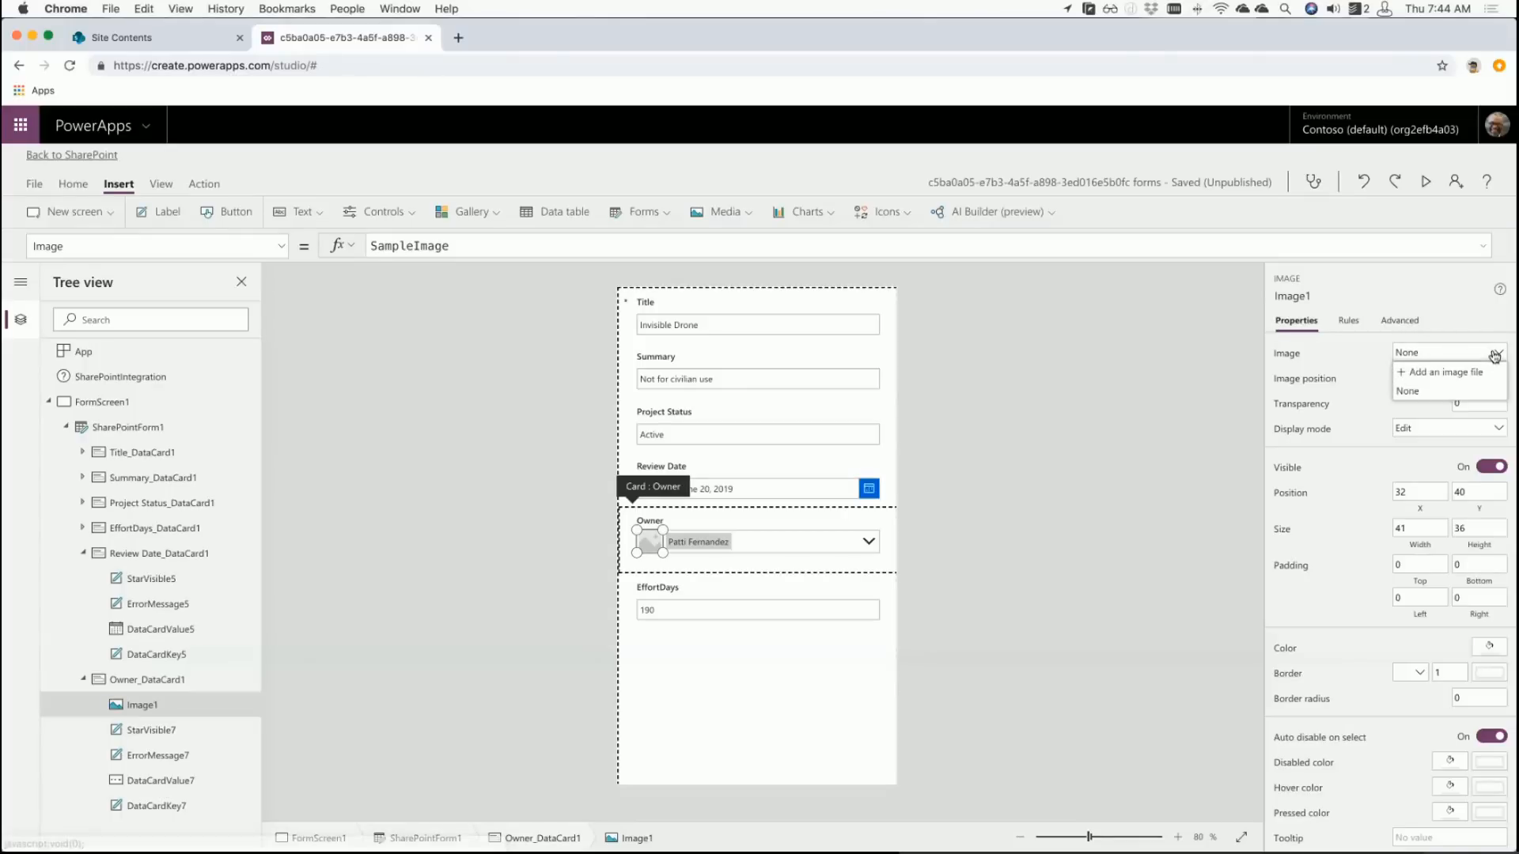
left_click(1461, 373)
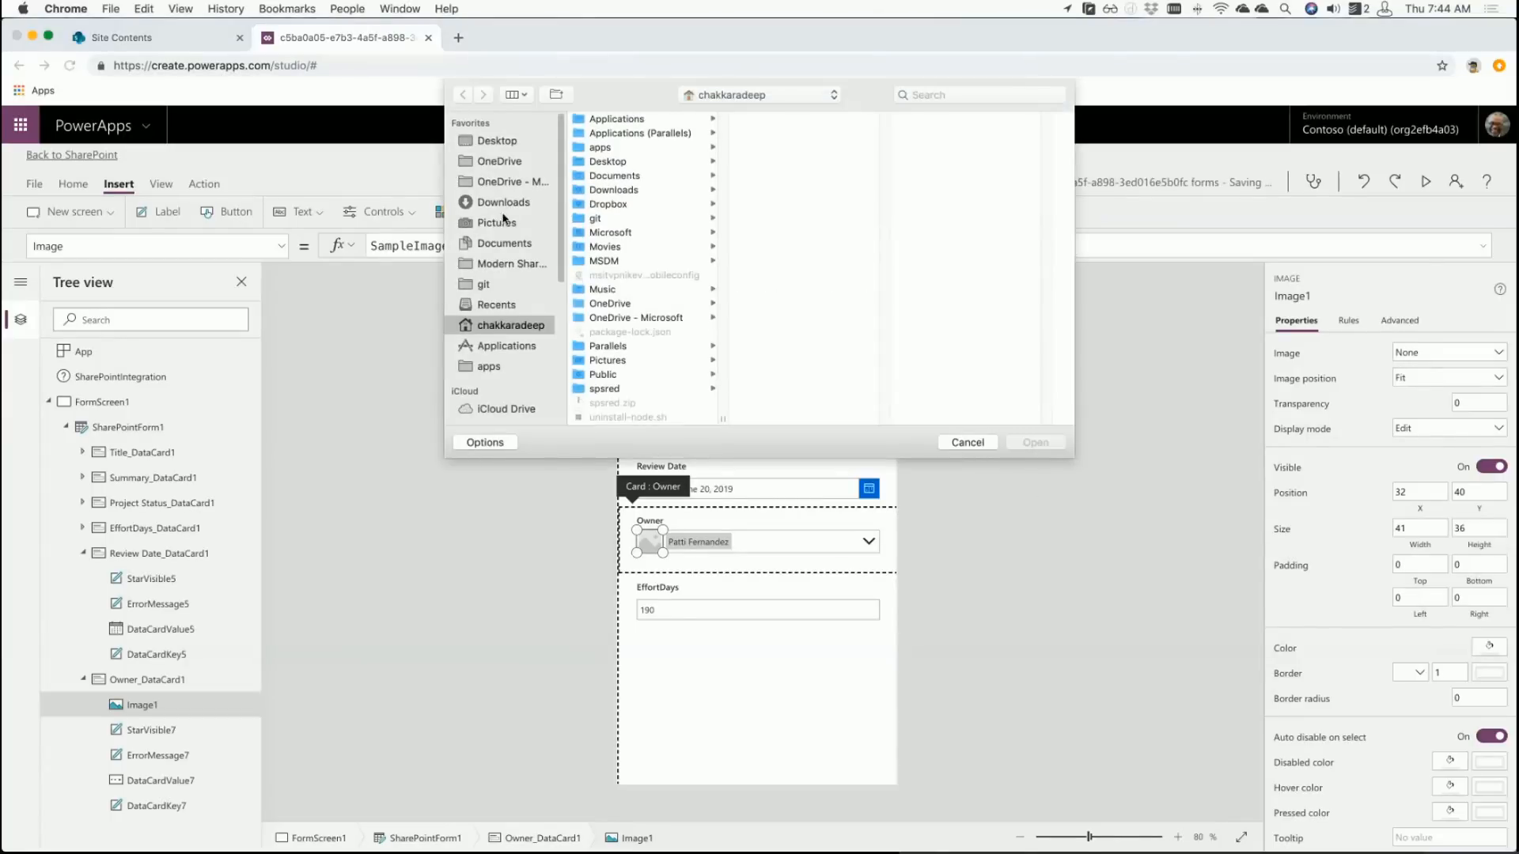
left_click(506, 204)
left_click(614, 120)
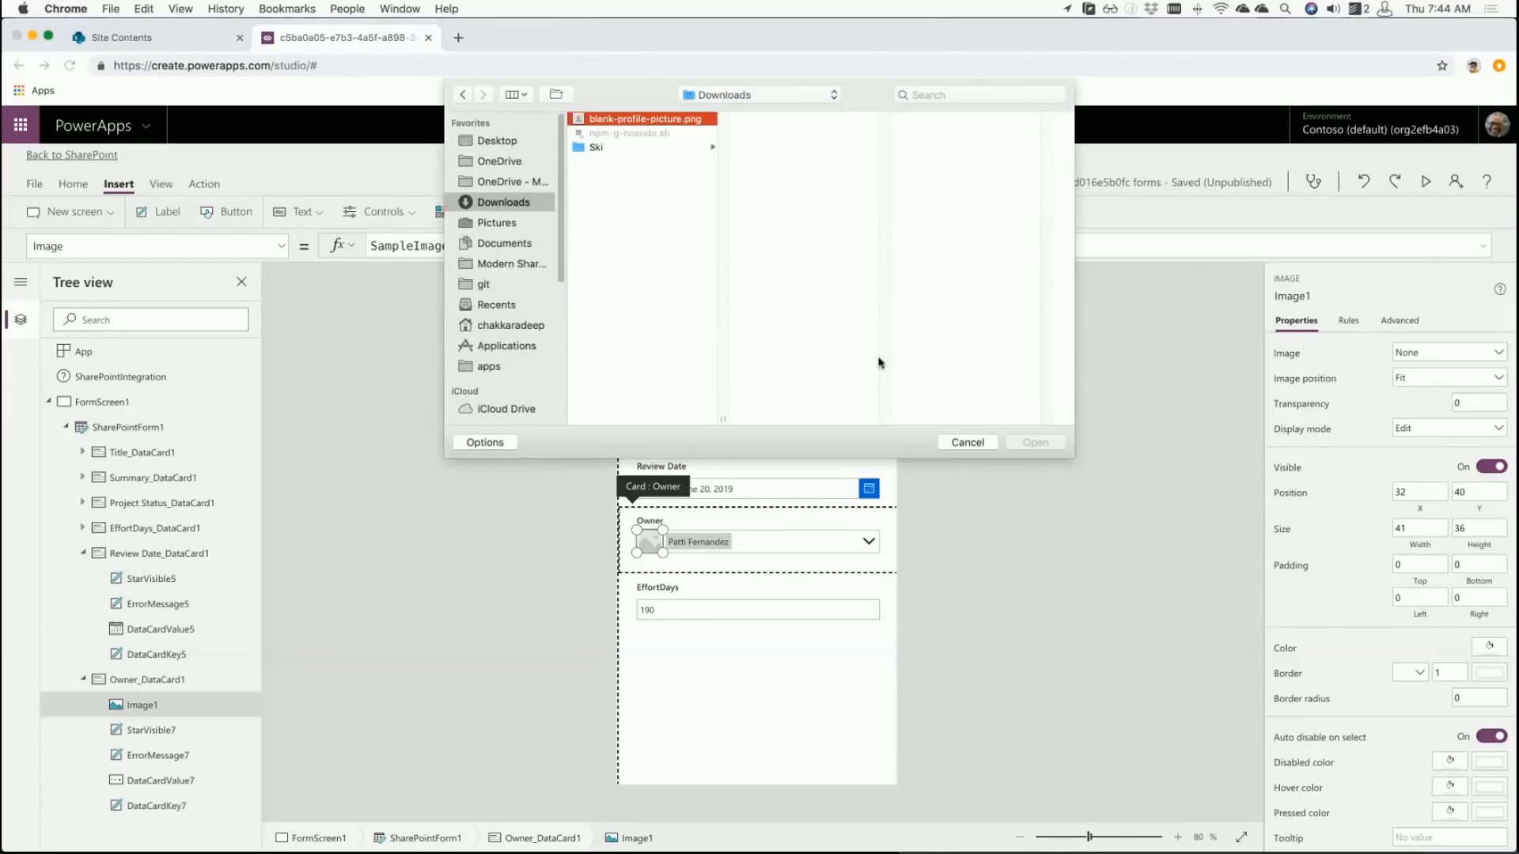
left_click(1035, 442)
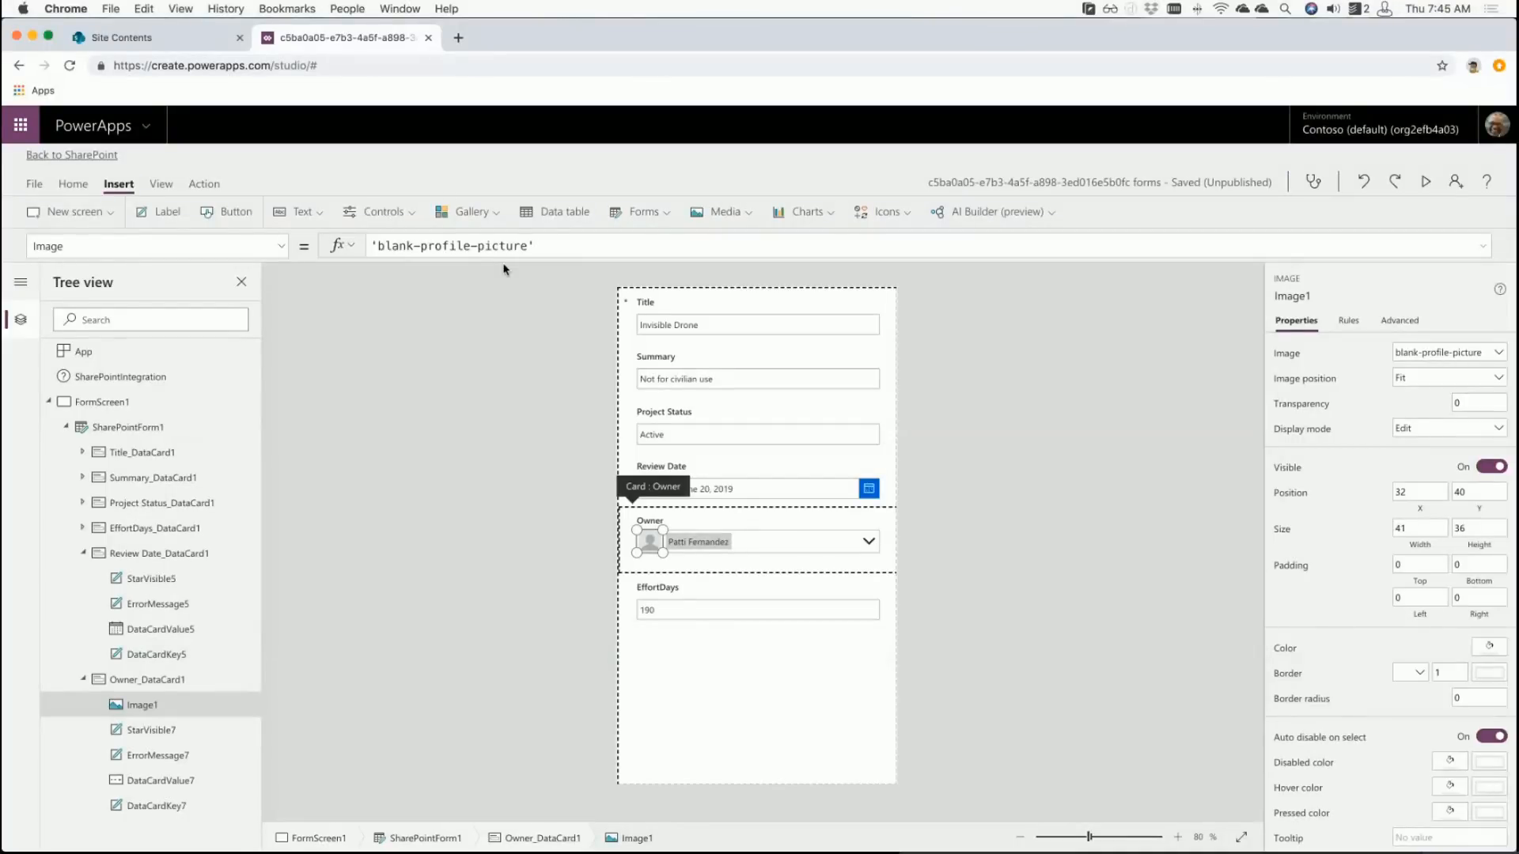
left_click(548, 246)
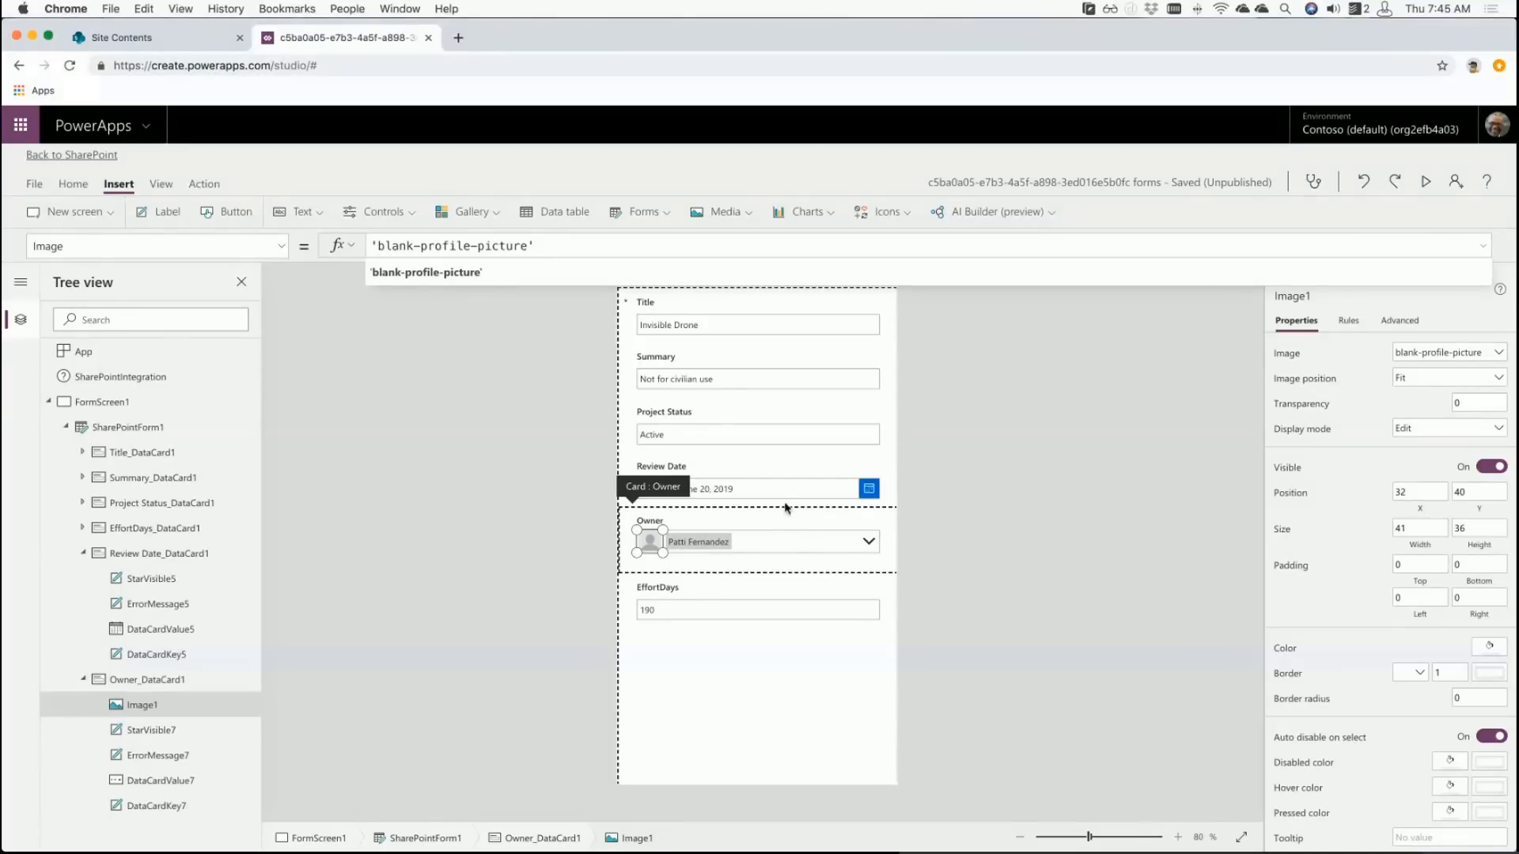
left_click(794, 546)
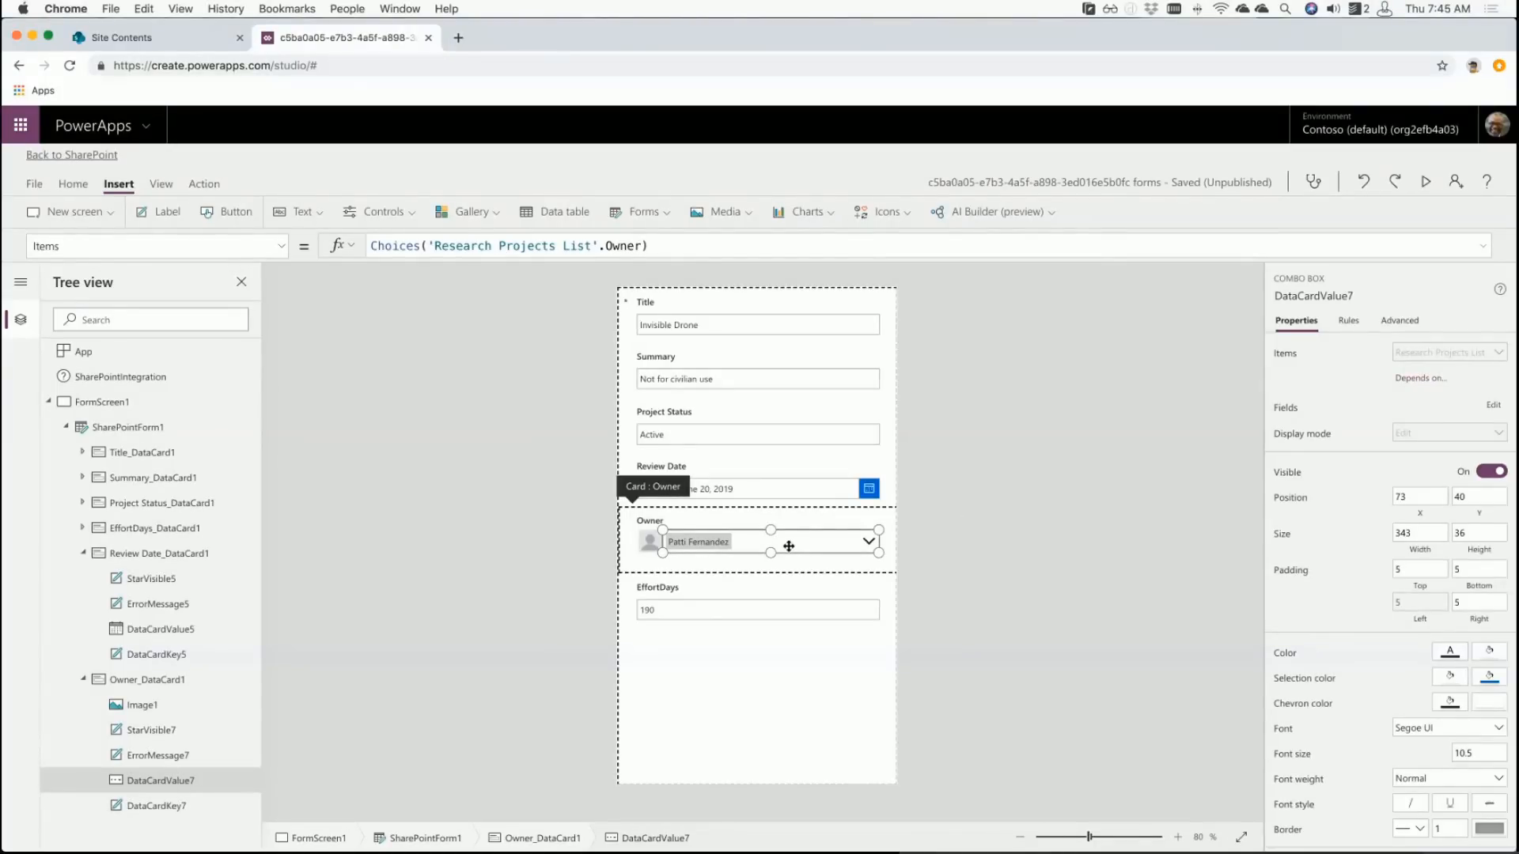
left_click(650, 544)
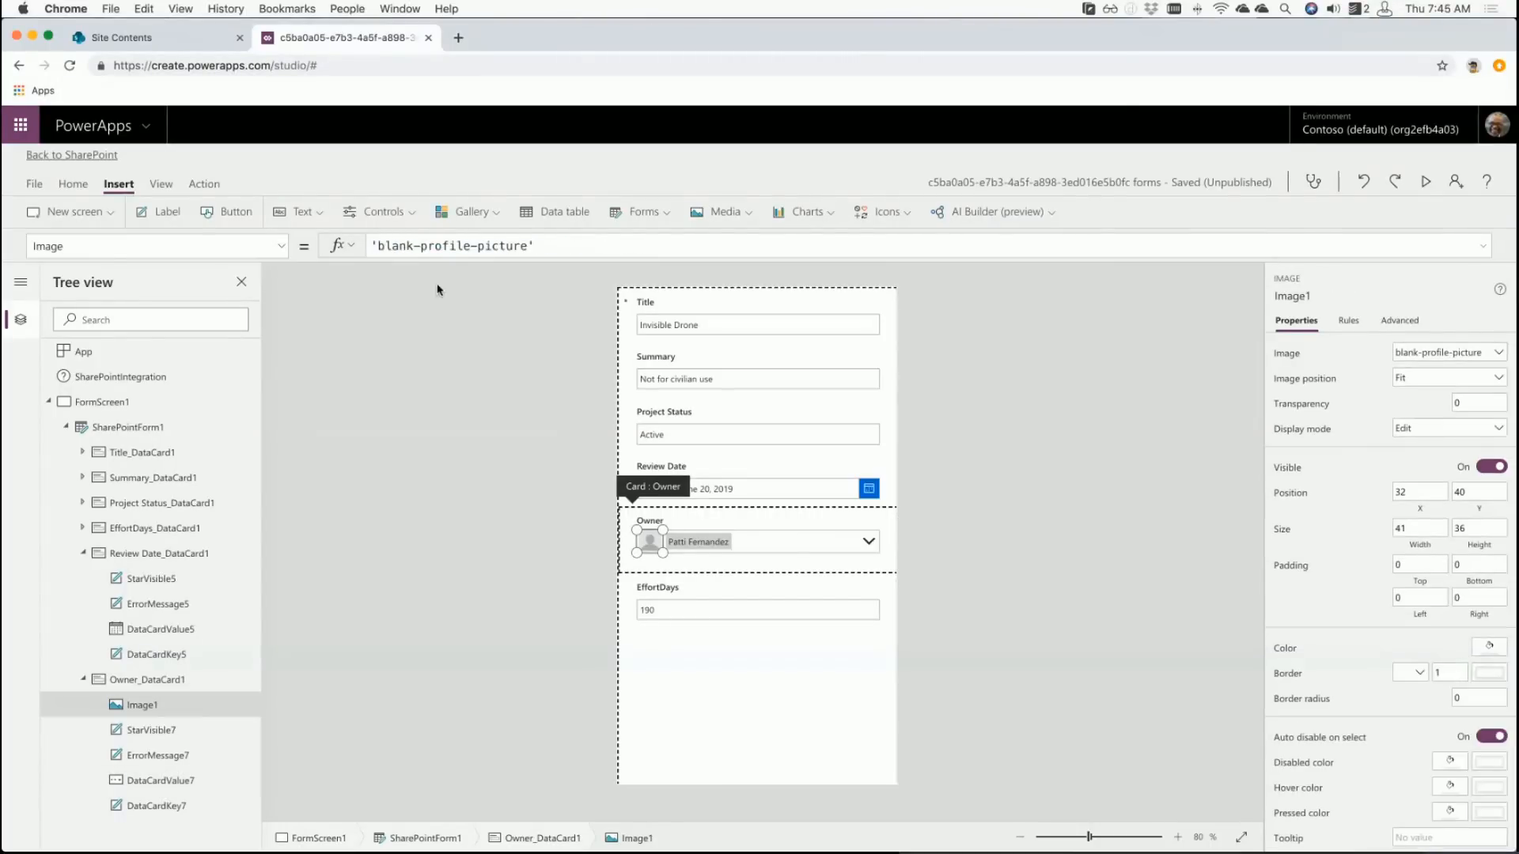
- Set Image1's Image formula to If(IsBlank(DataCardValue7.Selected),'blank-profile-picture',DataCardValue7.Selected.Picture)
left_click(466, 246)
left_click_drag(570, 246, 362, 245)
key("BackSpace")
type("If(")
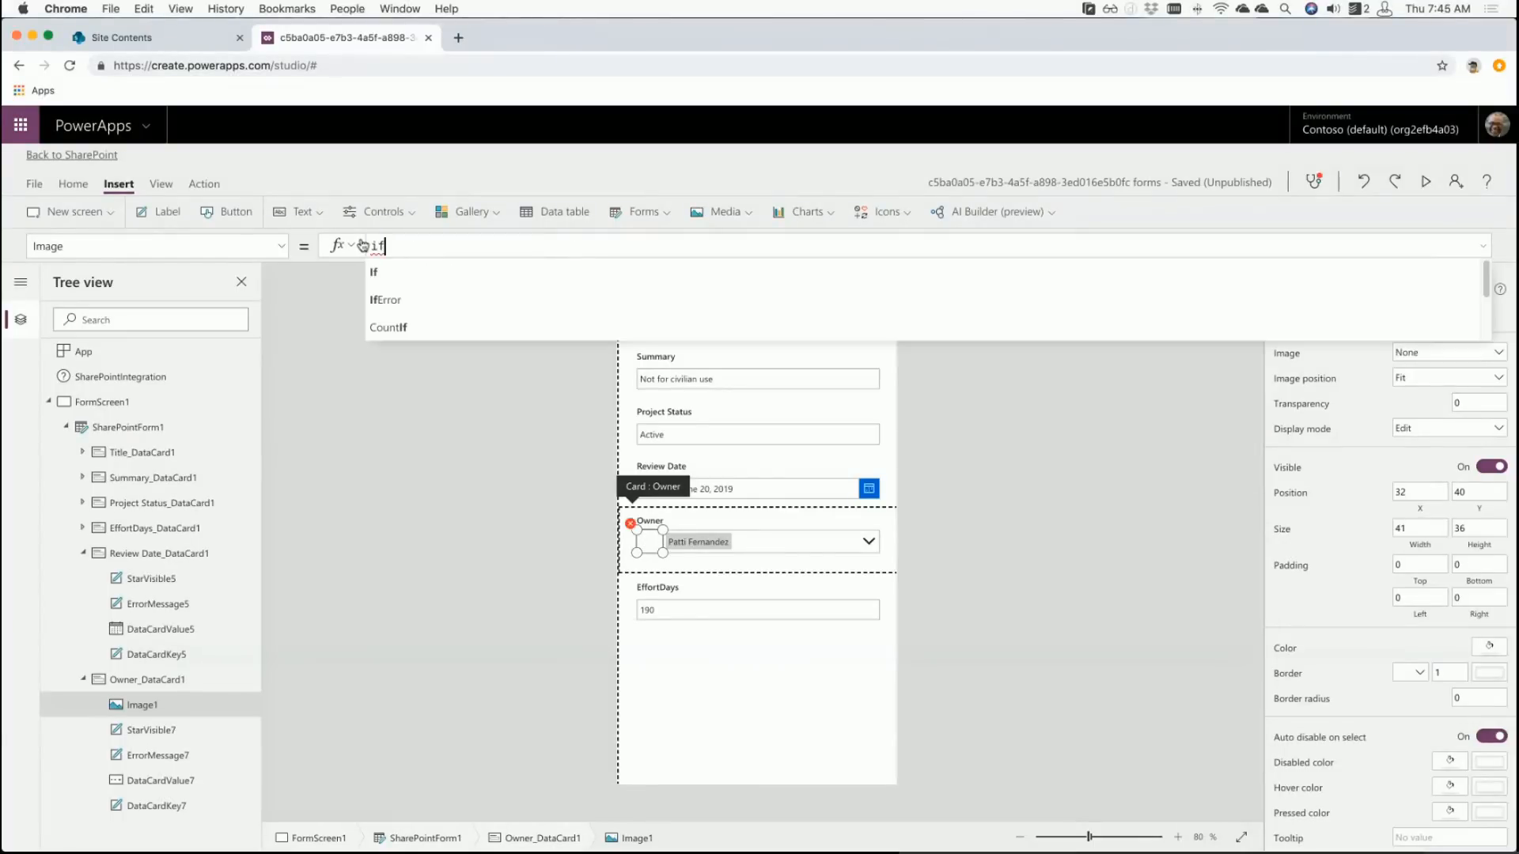
type("IsB")
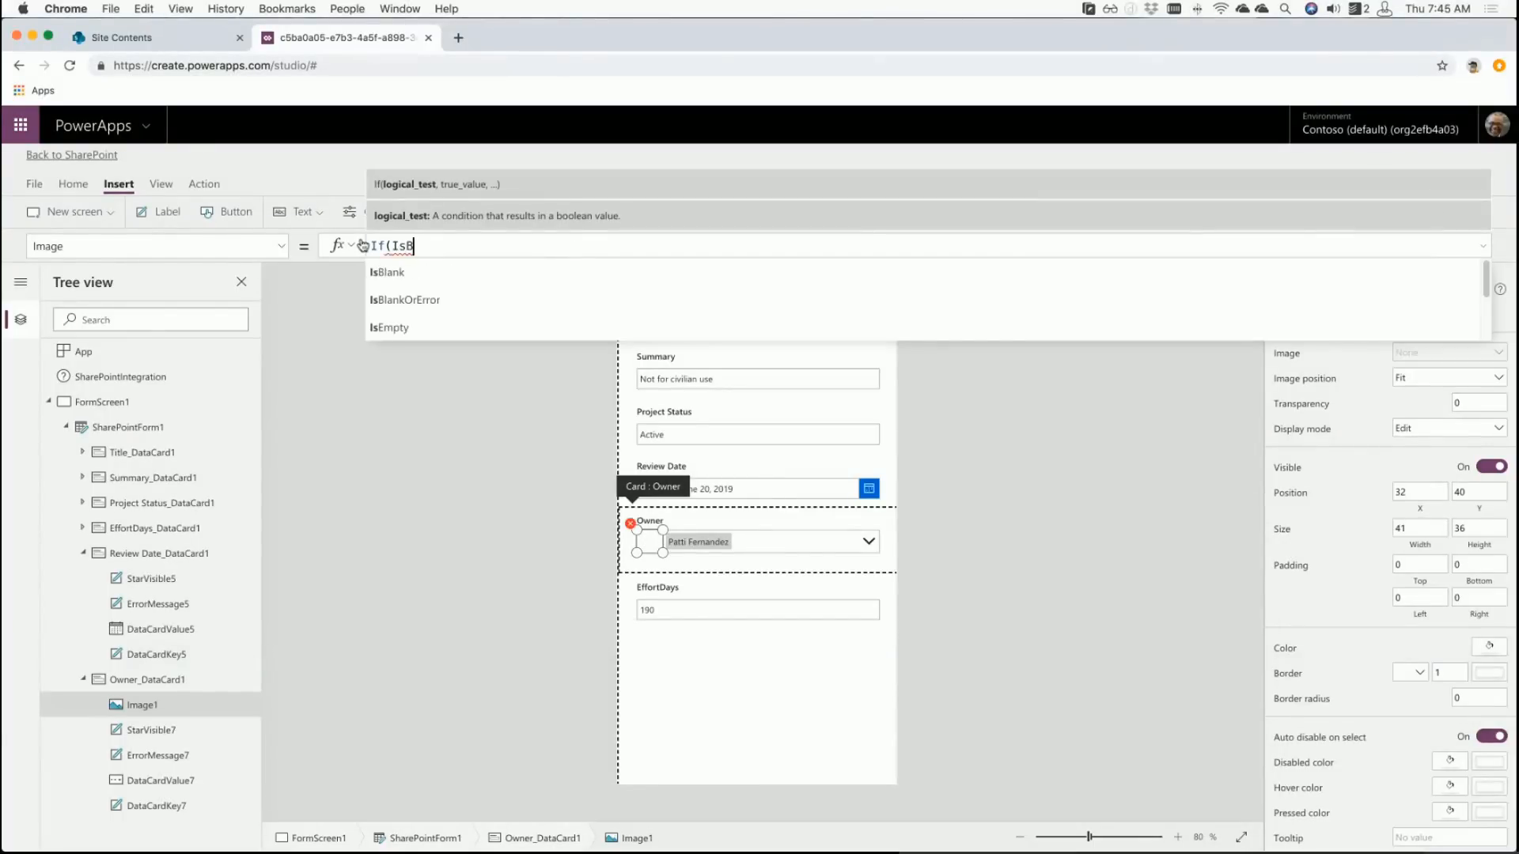
type("lank(")
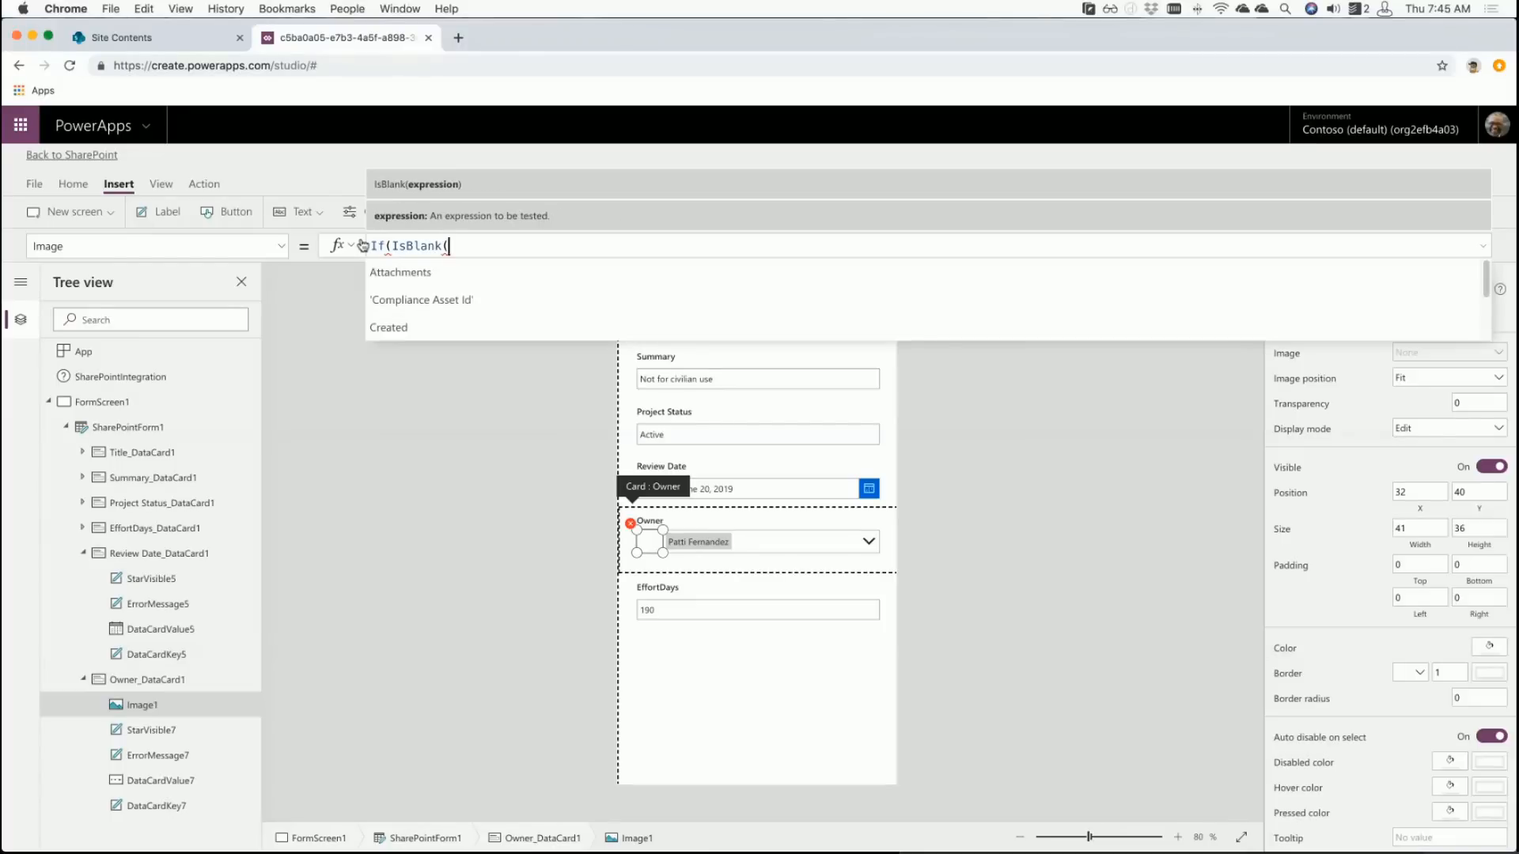
type("Datacat")
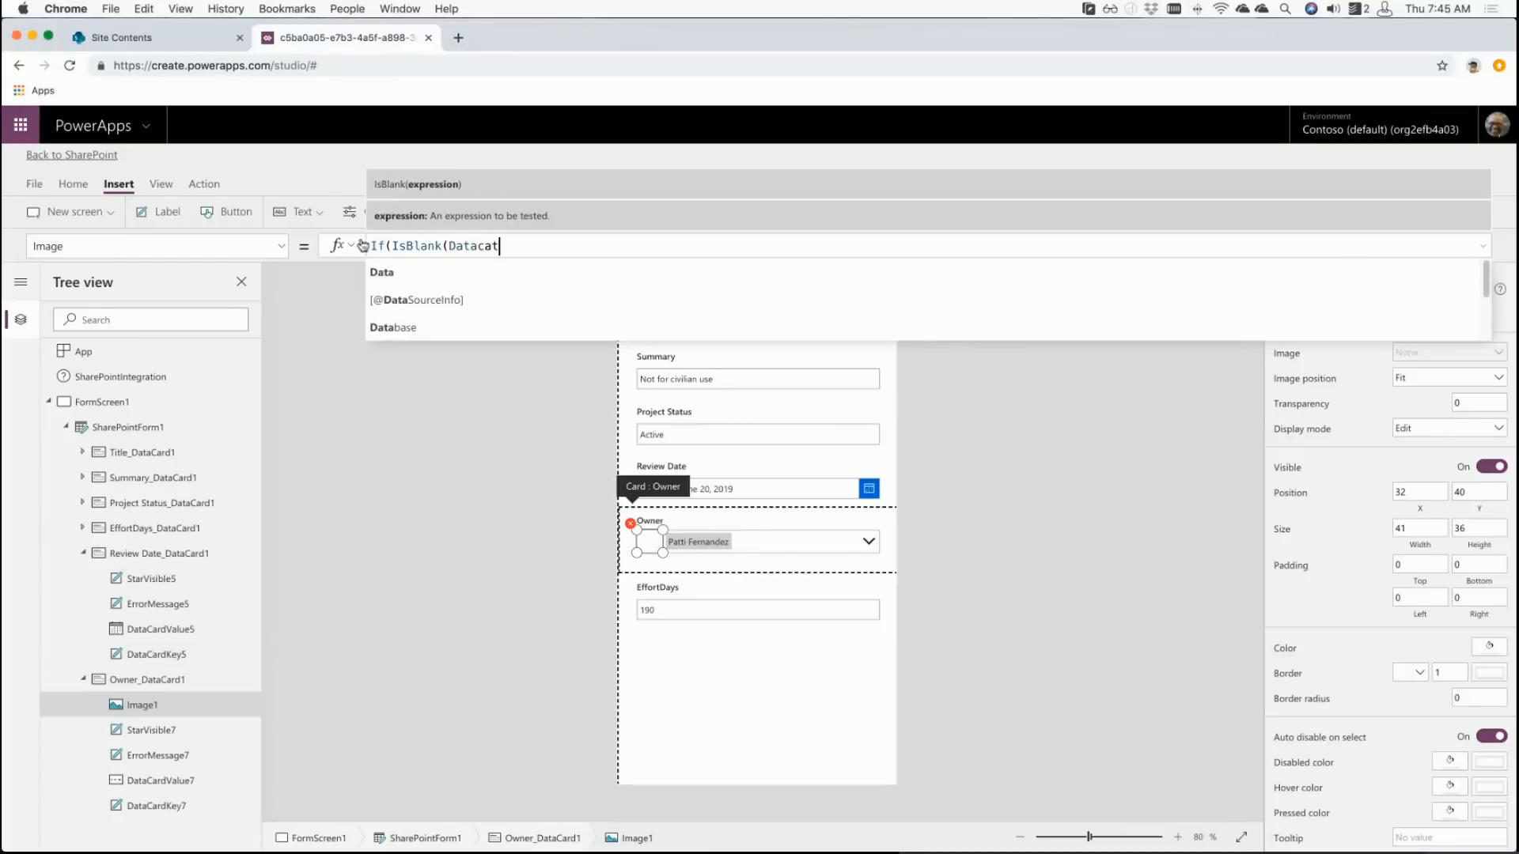
key("BackSpace")
type("rd")
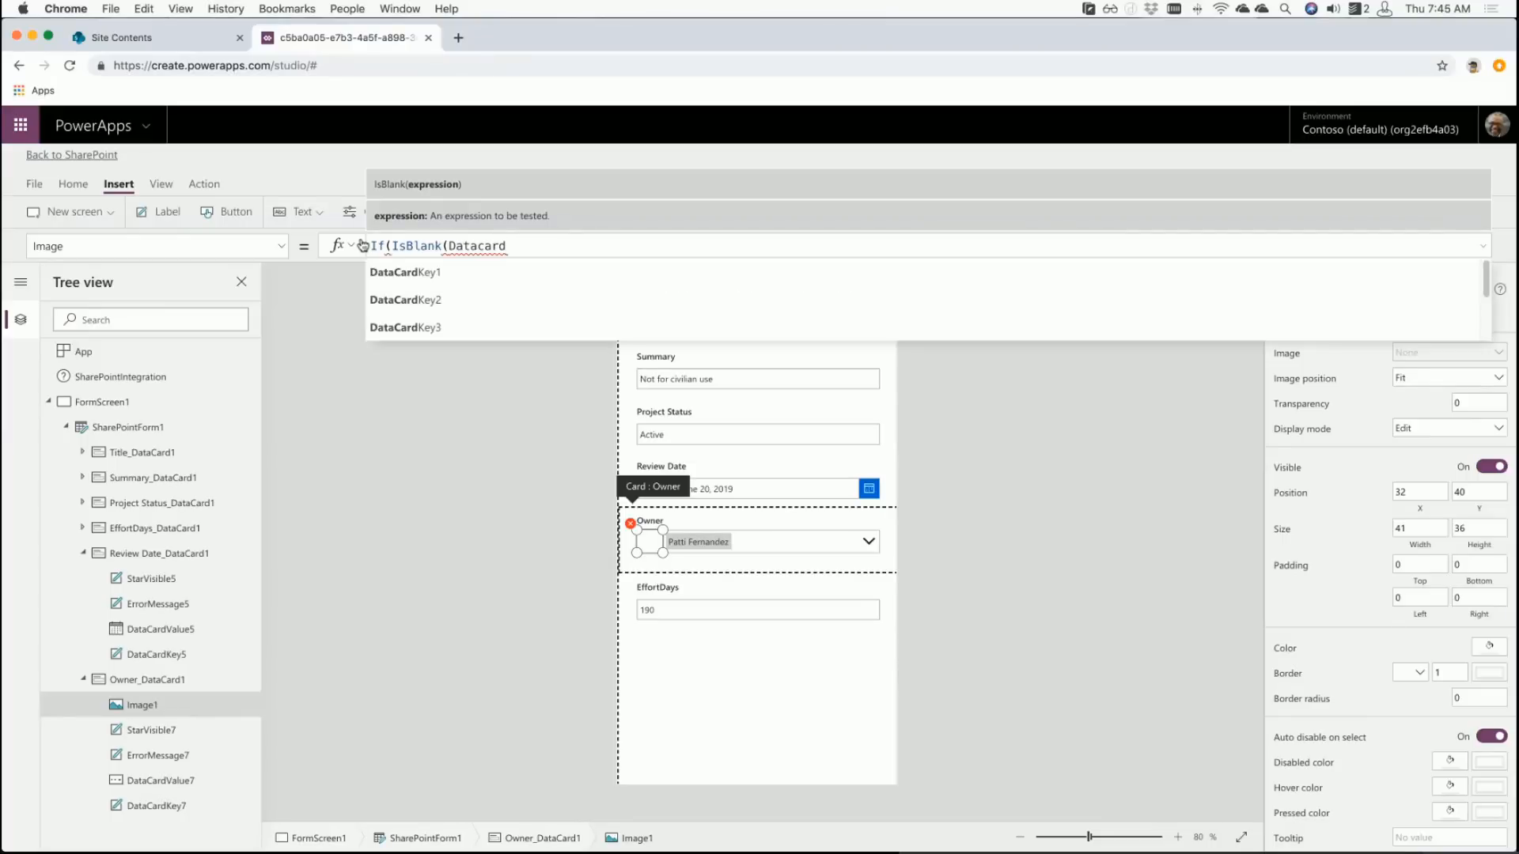
type("value7")
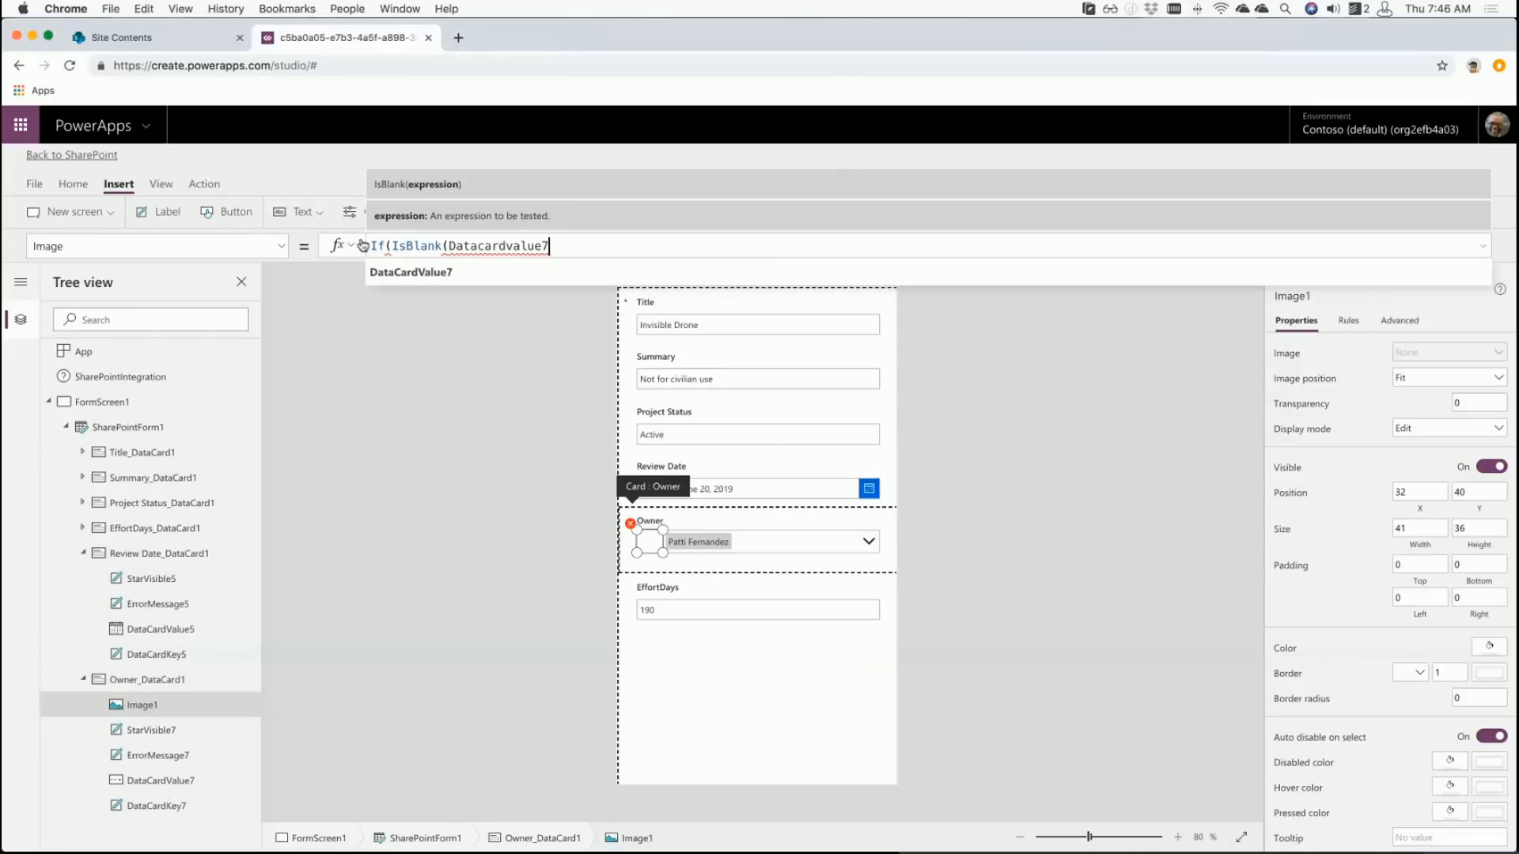
type(".Sel")
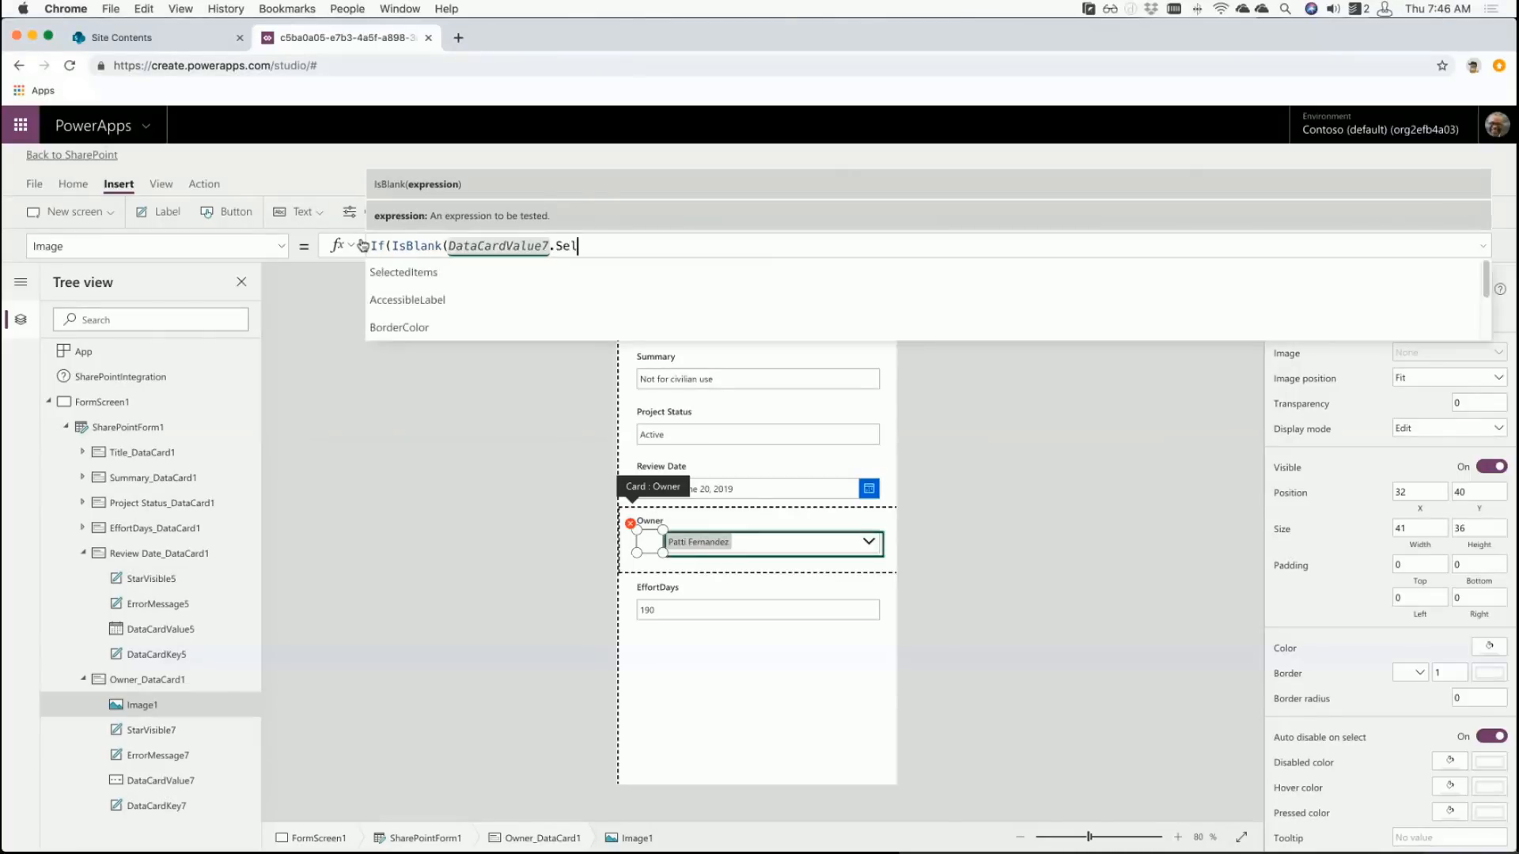
type("ected")
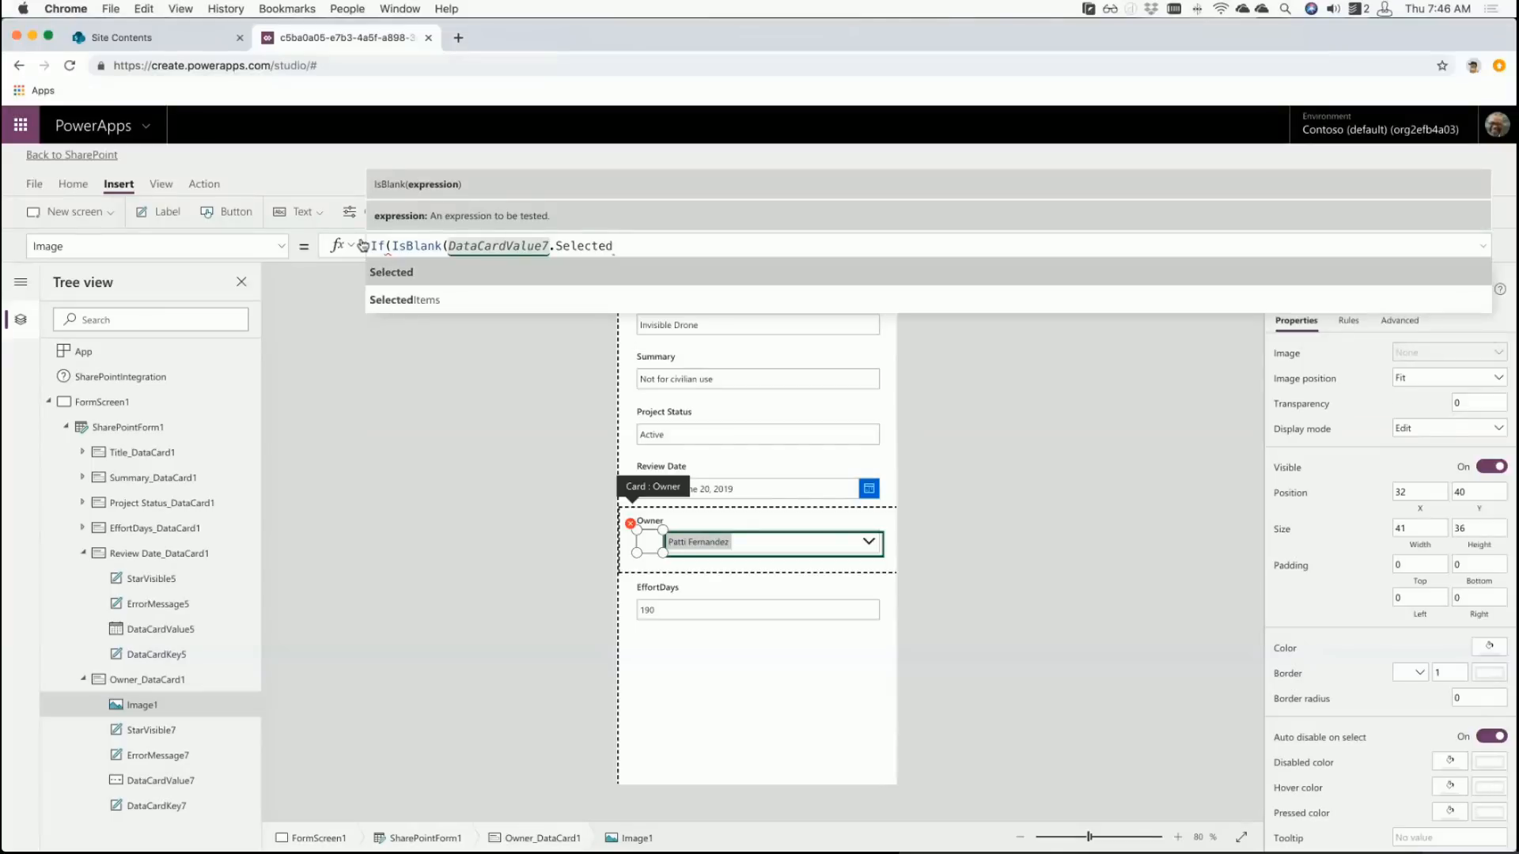
type(")")
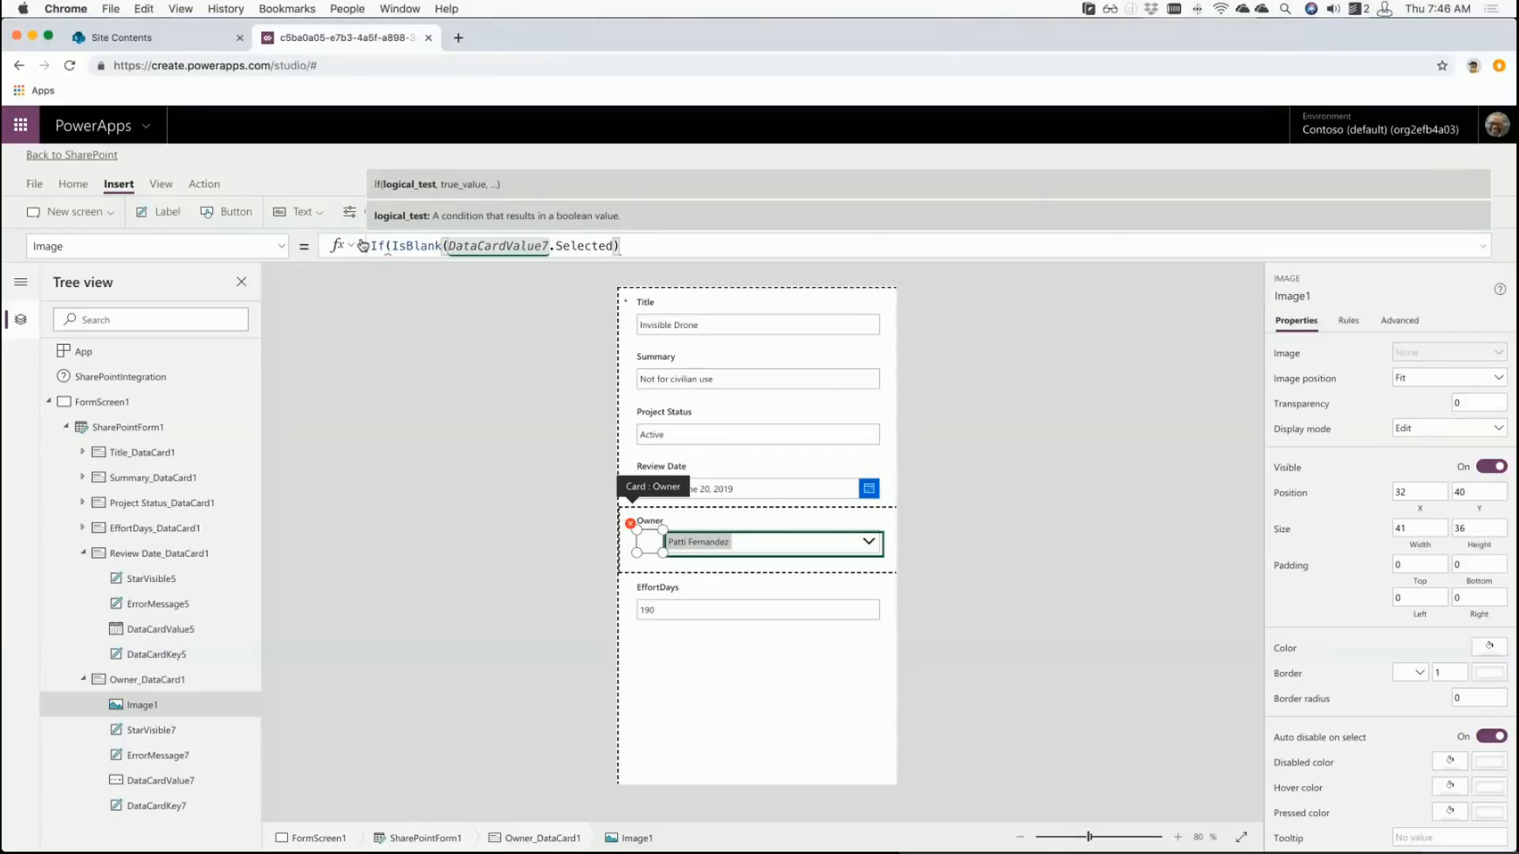
type(",'bla")
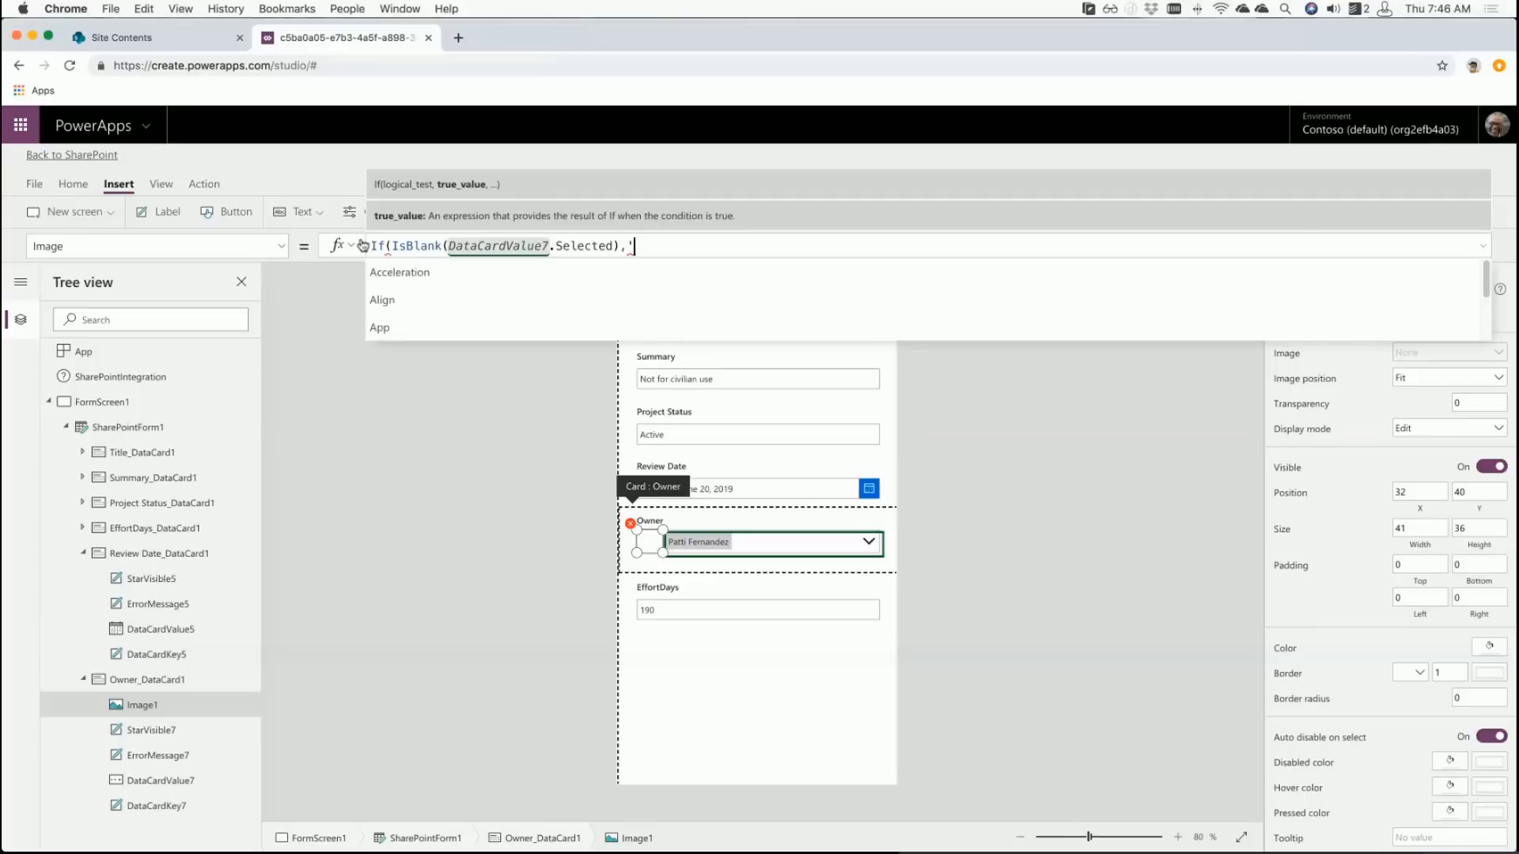
type("nk")
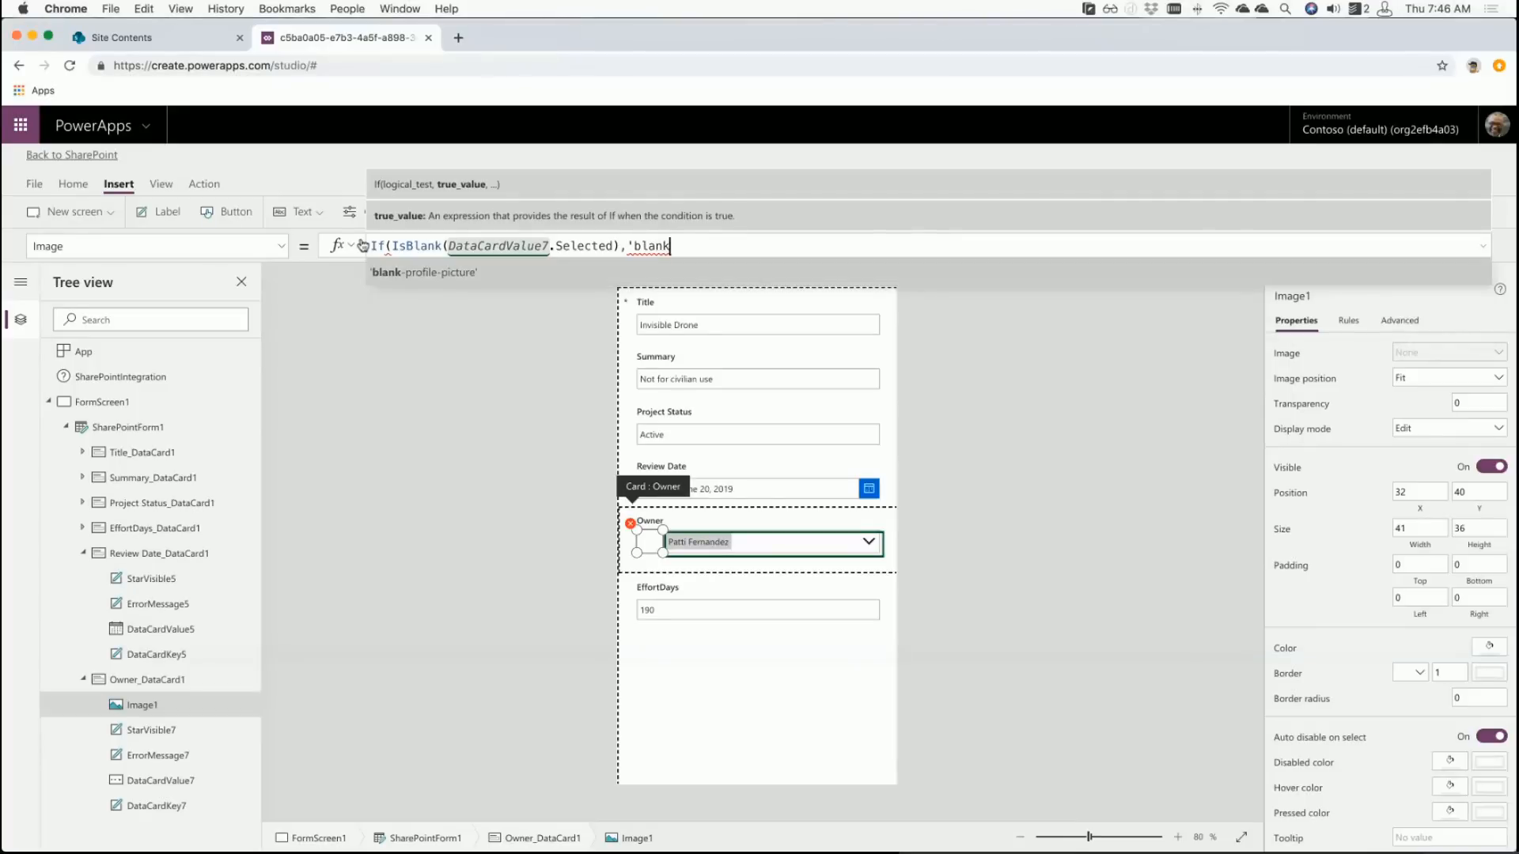
key("Tab")
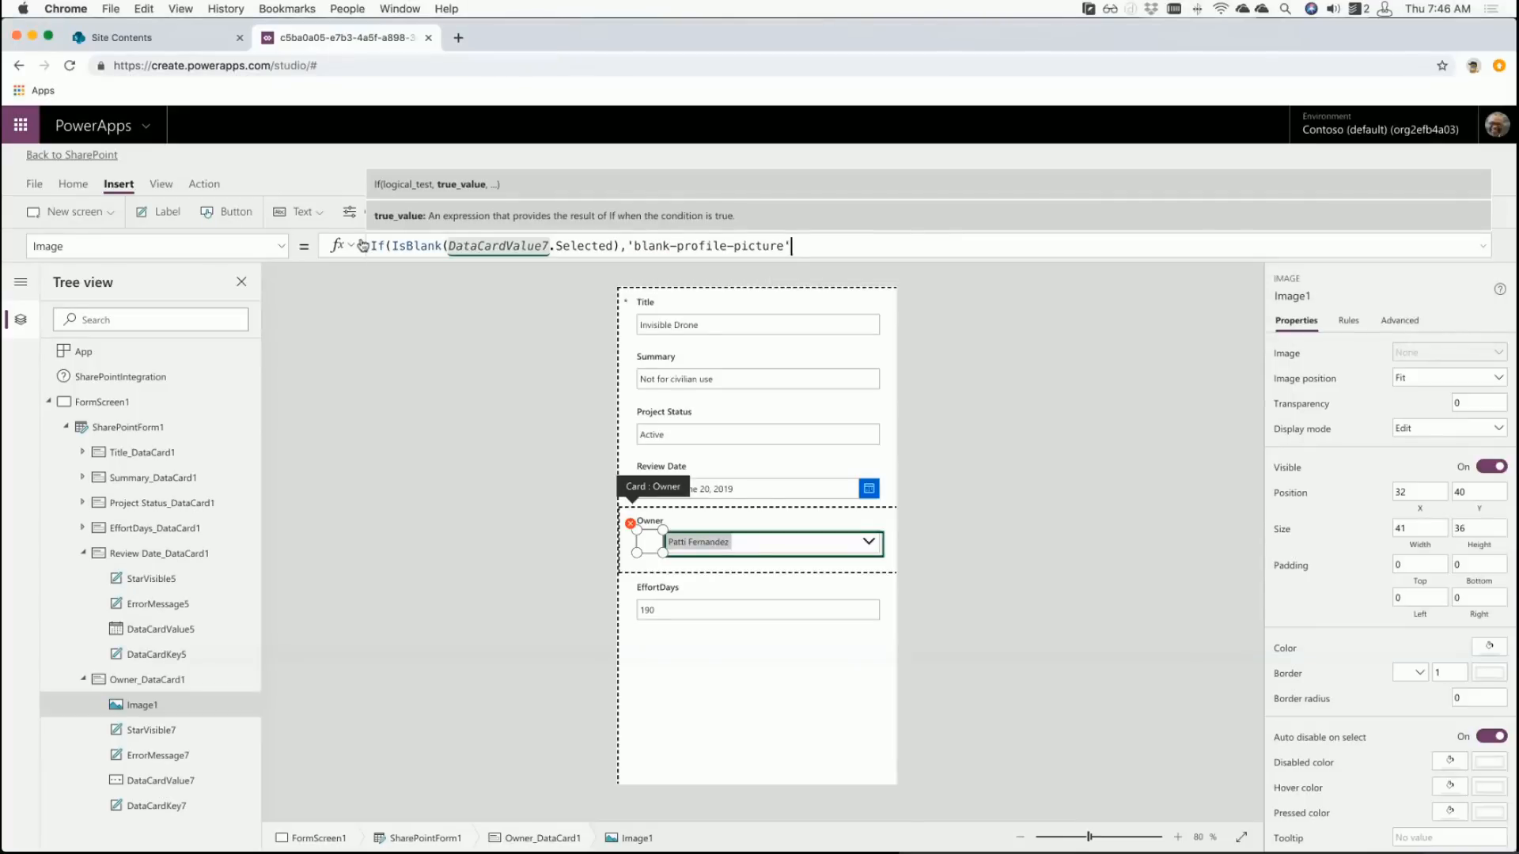
type(",")
type("DatacardV")
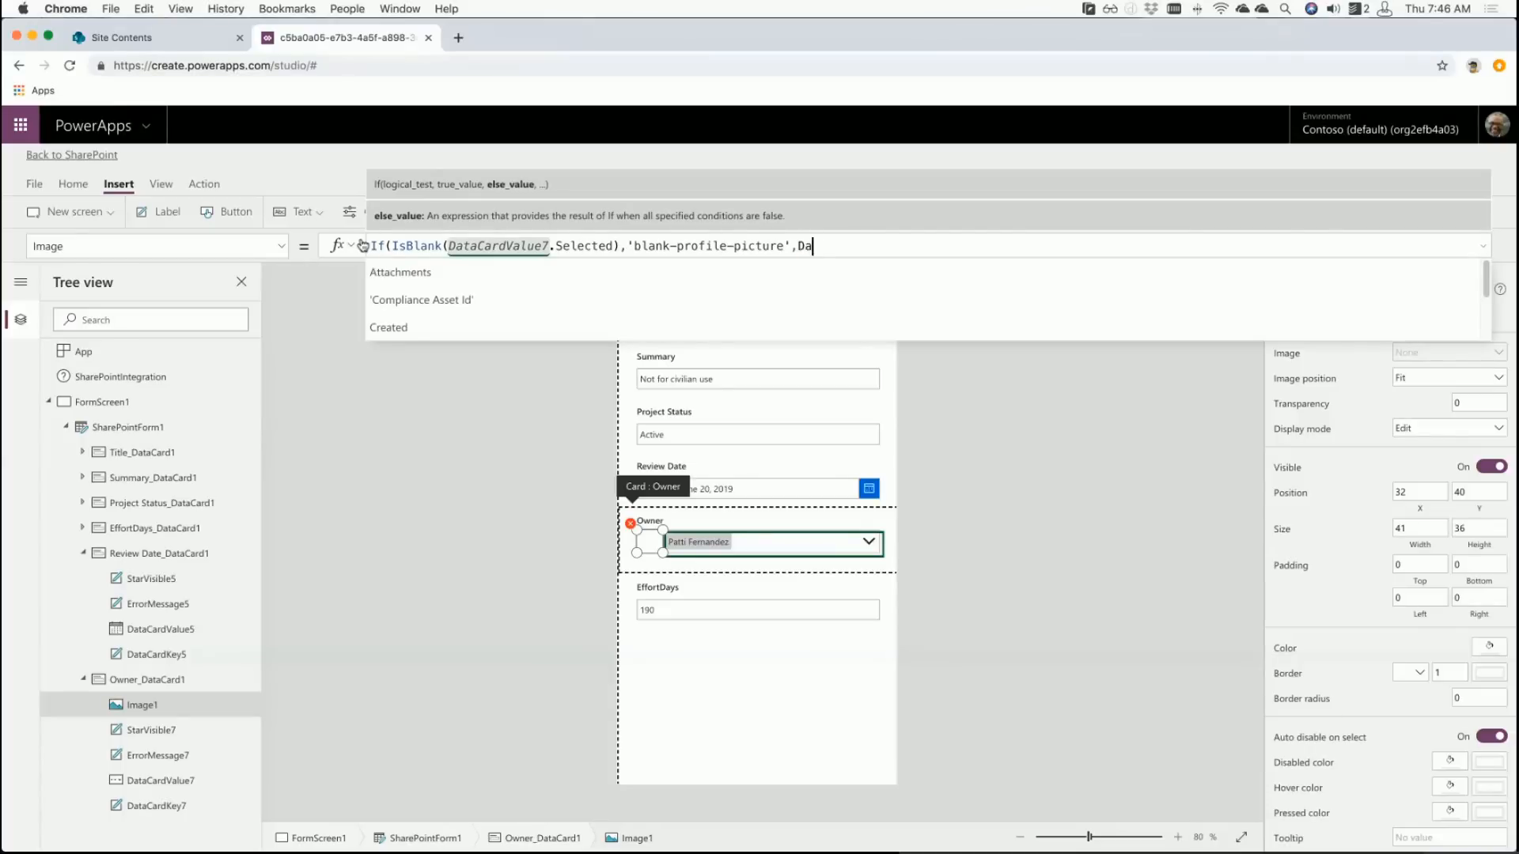
type("alue")
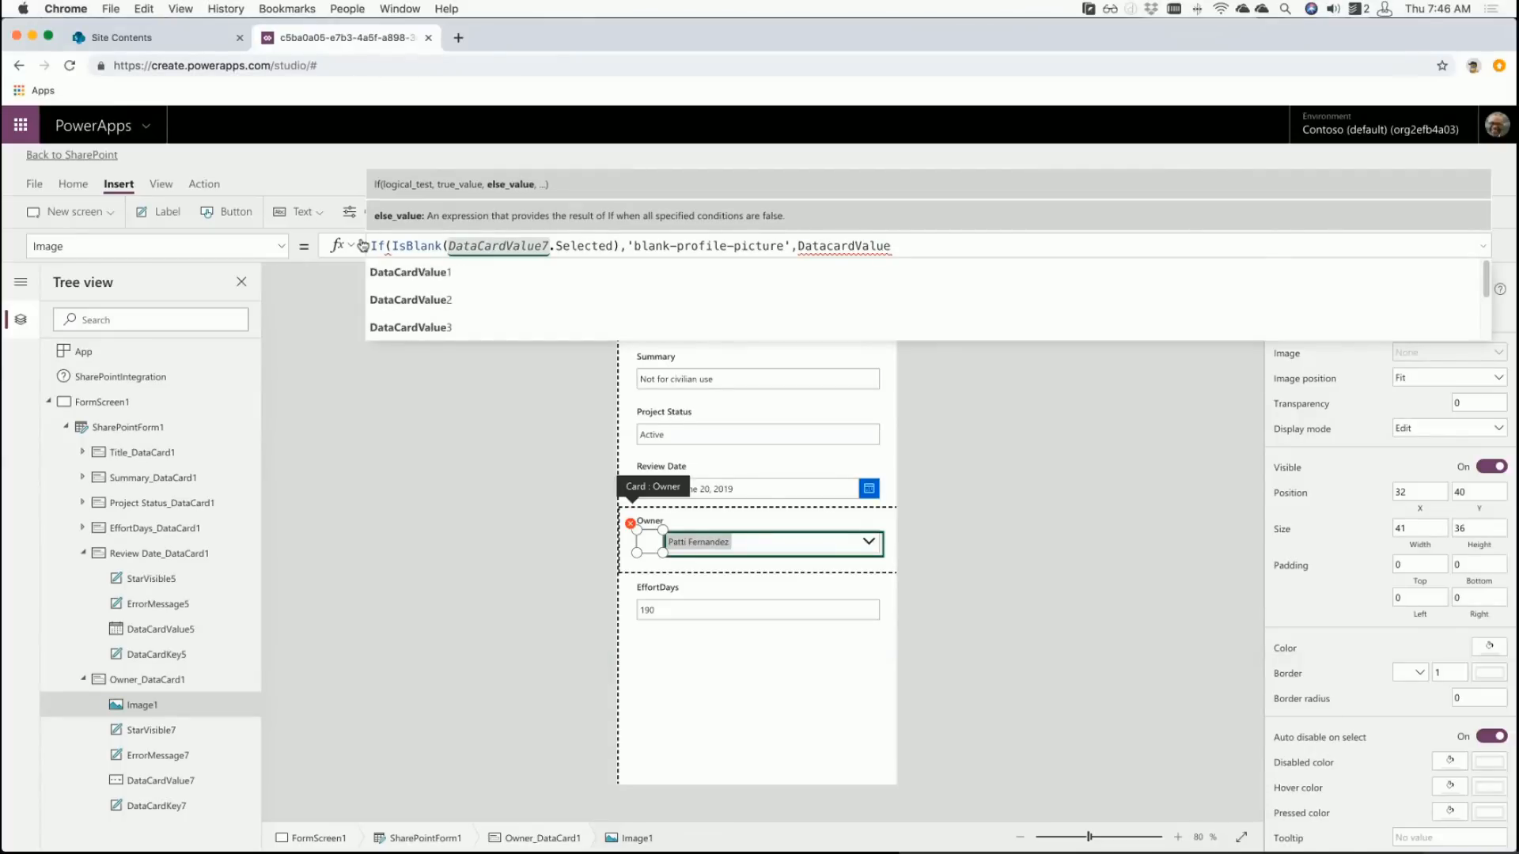
type("7.Selectted")
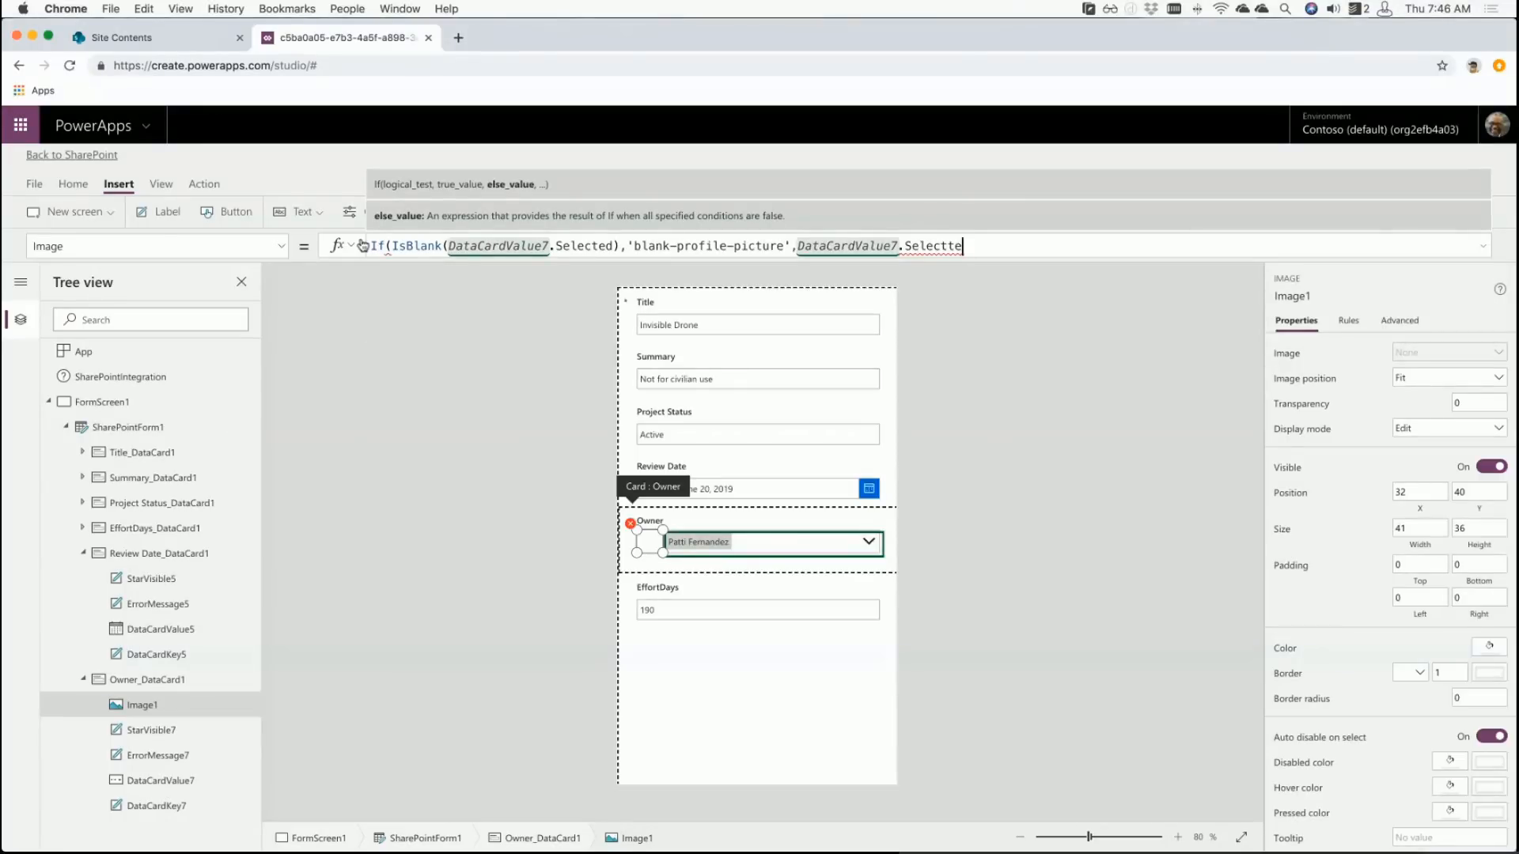
key("BackSpace")
key("BackSpace")
key("BackSpace")
key("BackSpace")
type("ted.")
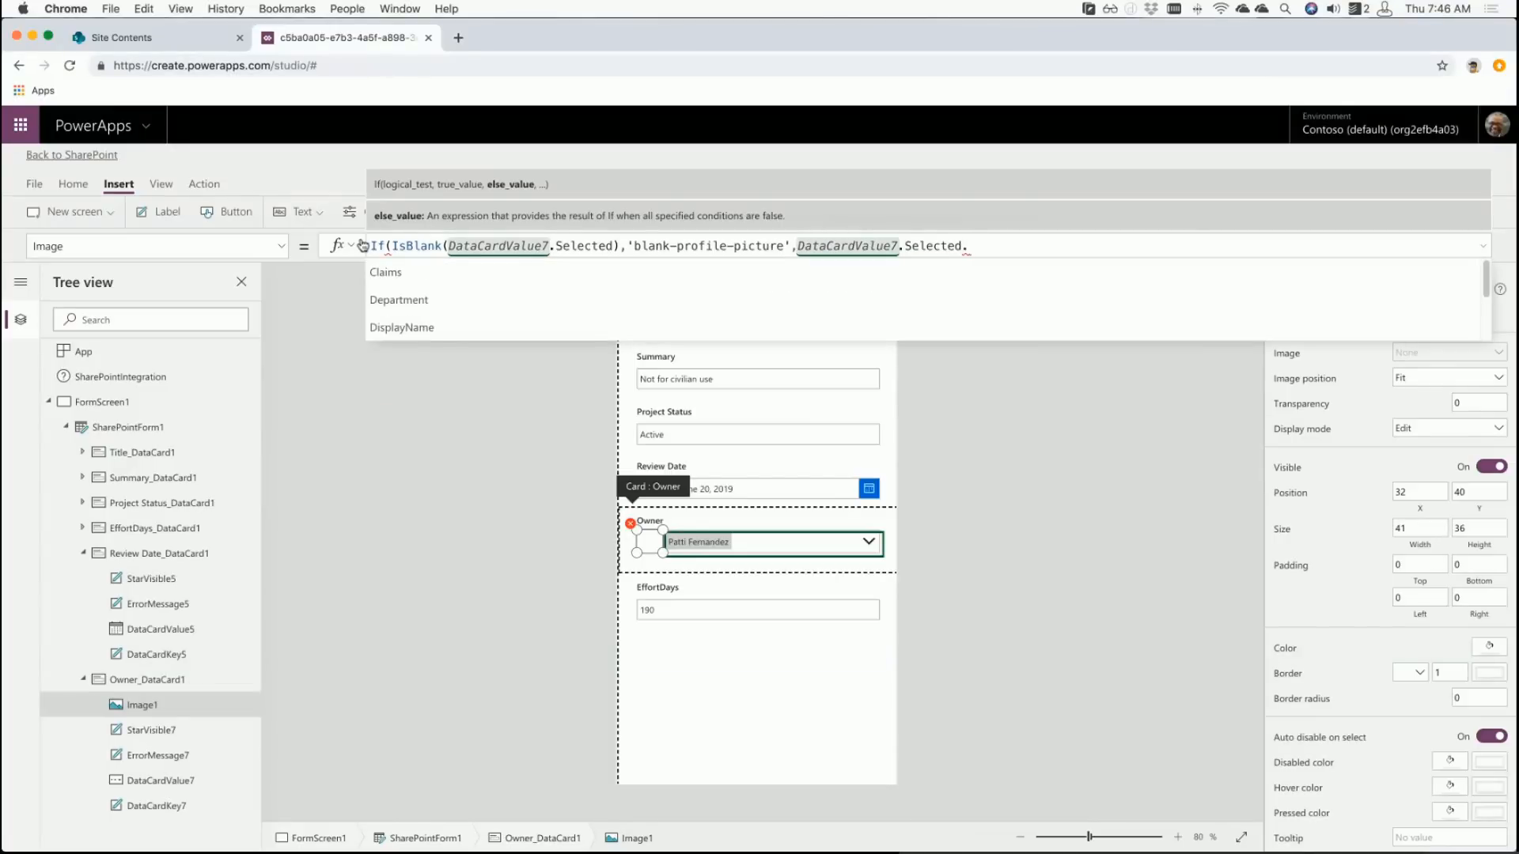
key("Down")
key("Down")
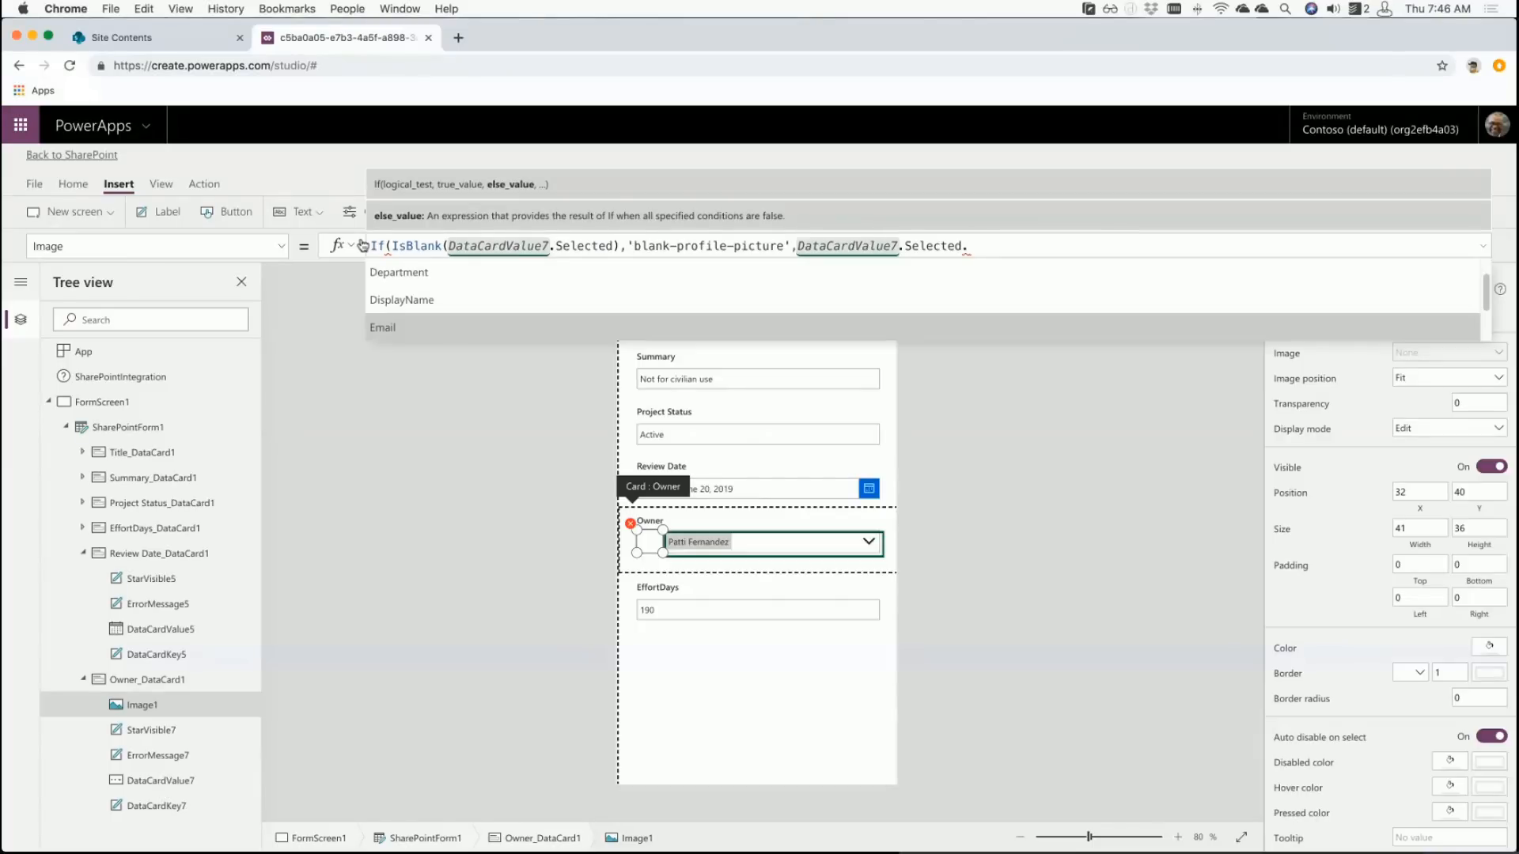
type("Picture")
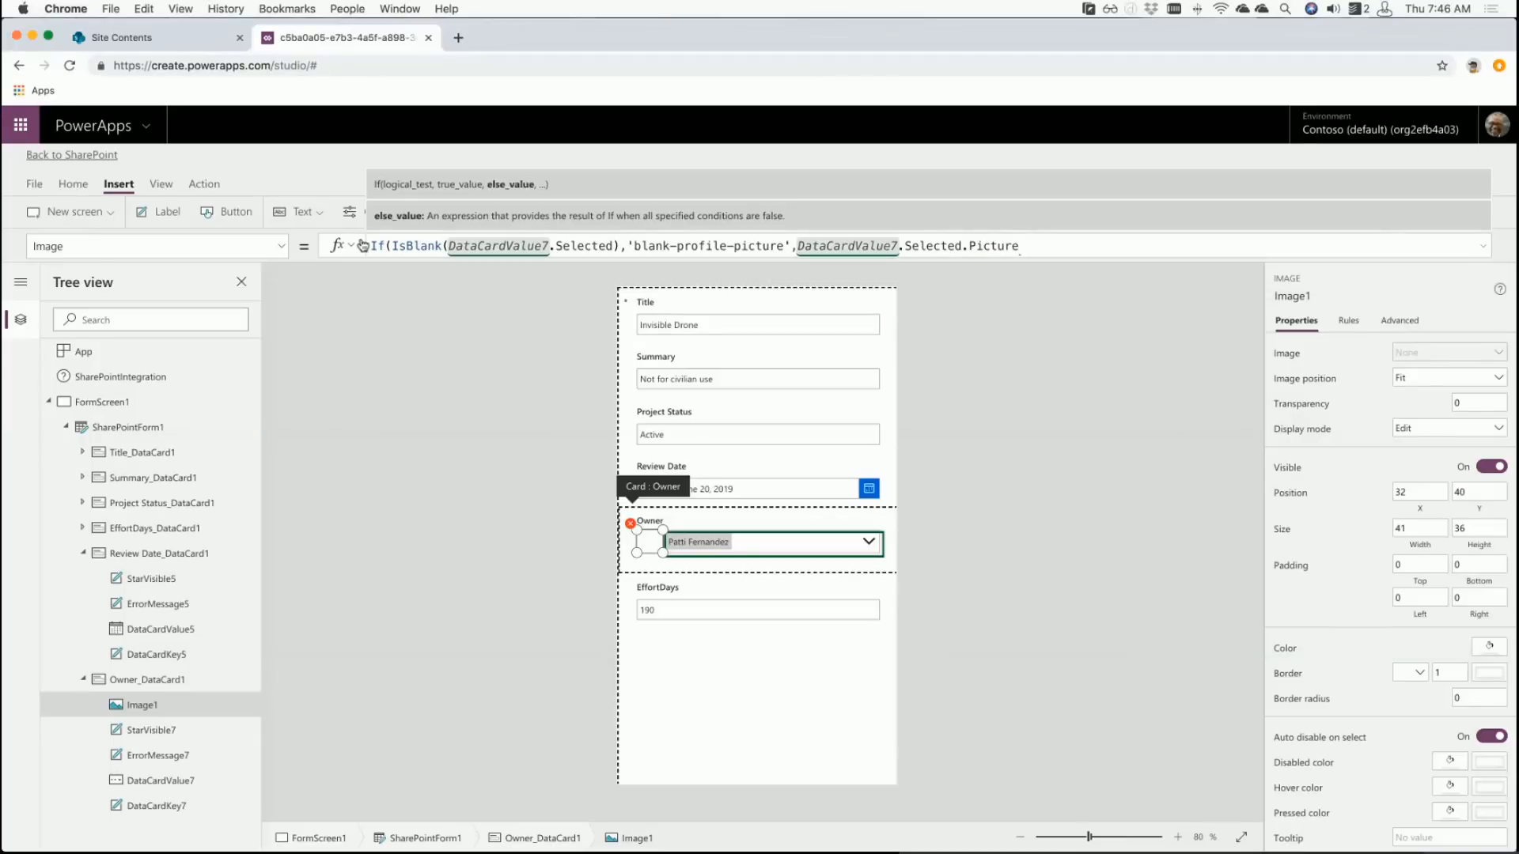
type(")")
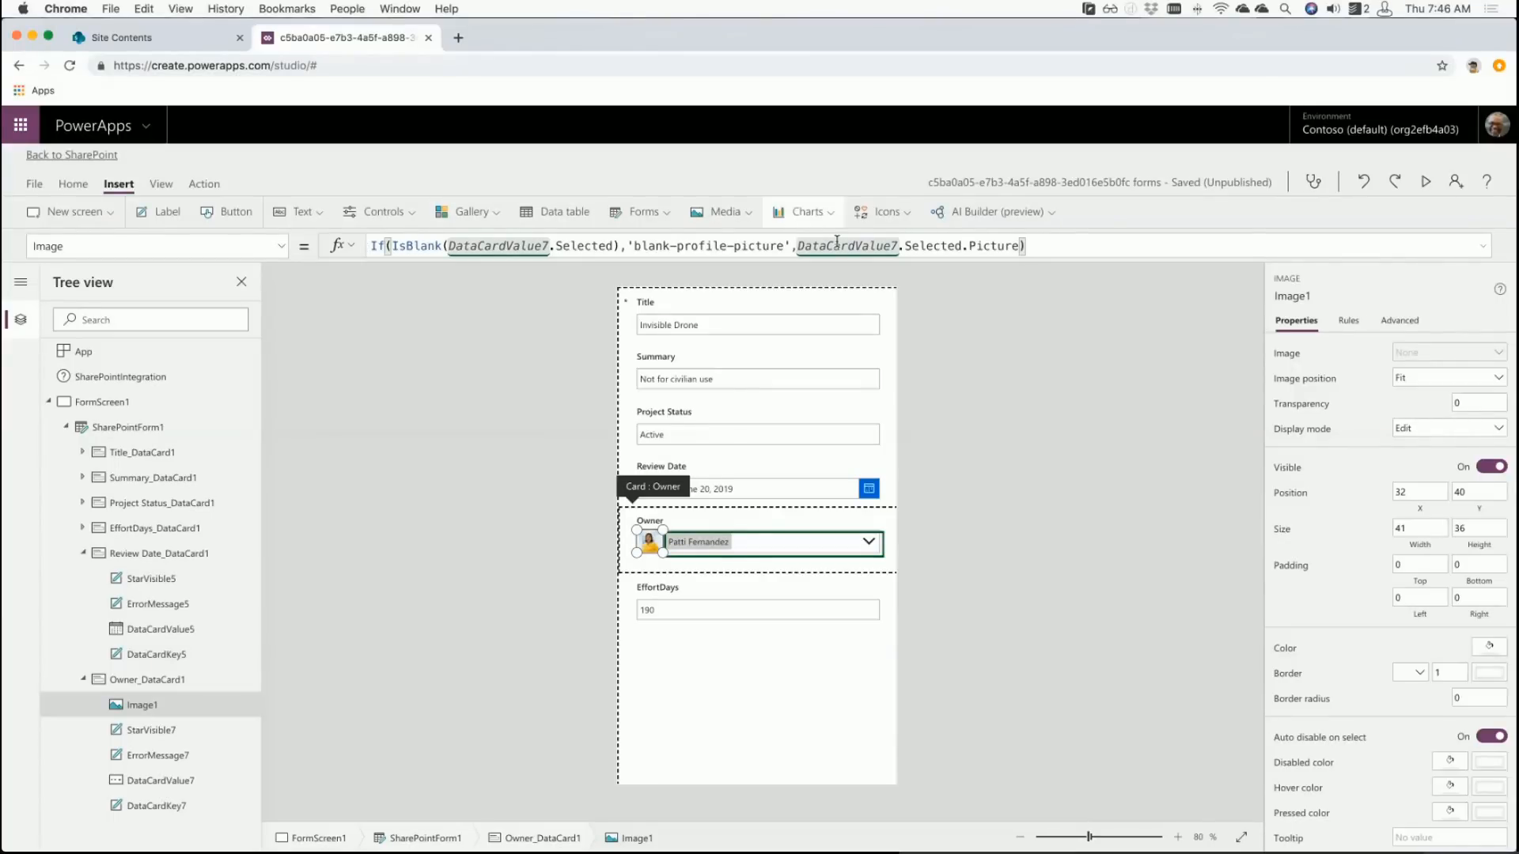
- Set SharePointForm1's Default mode to New so the form opens empty
left_click(1057, 349)
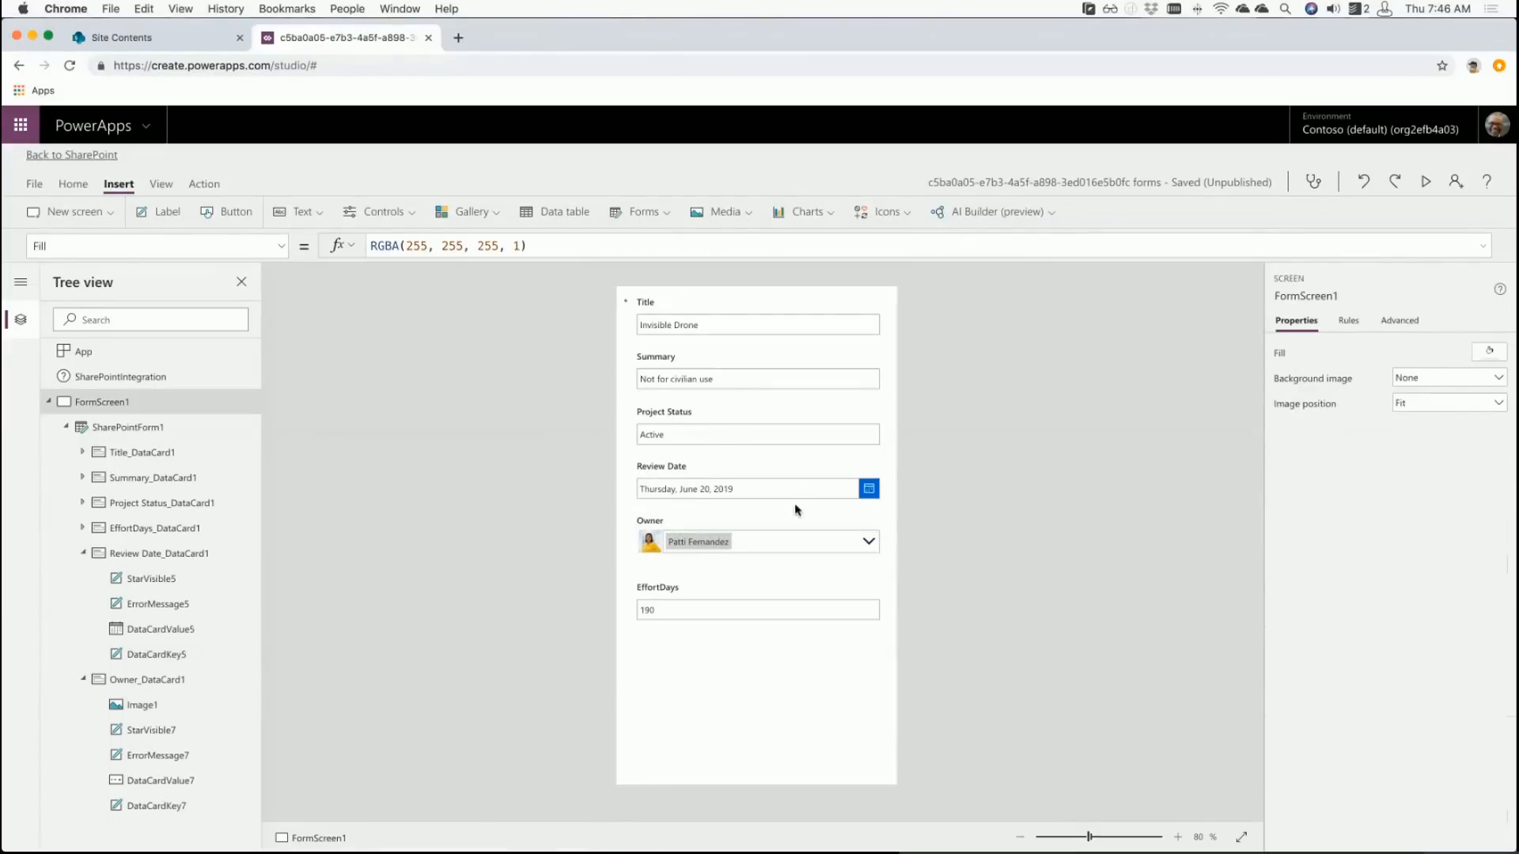
left_click(653, 552)
left_click(654, 551)
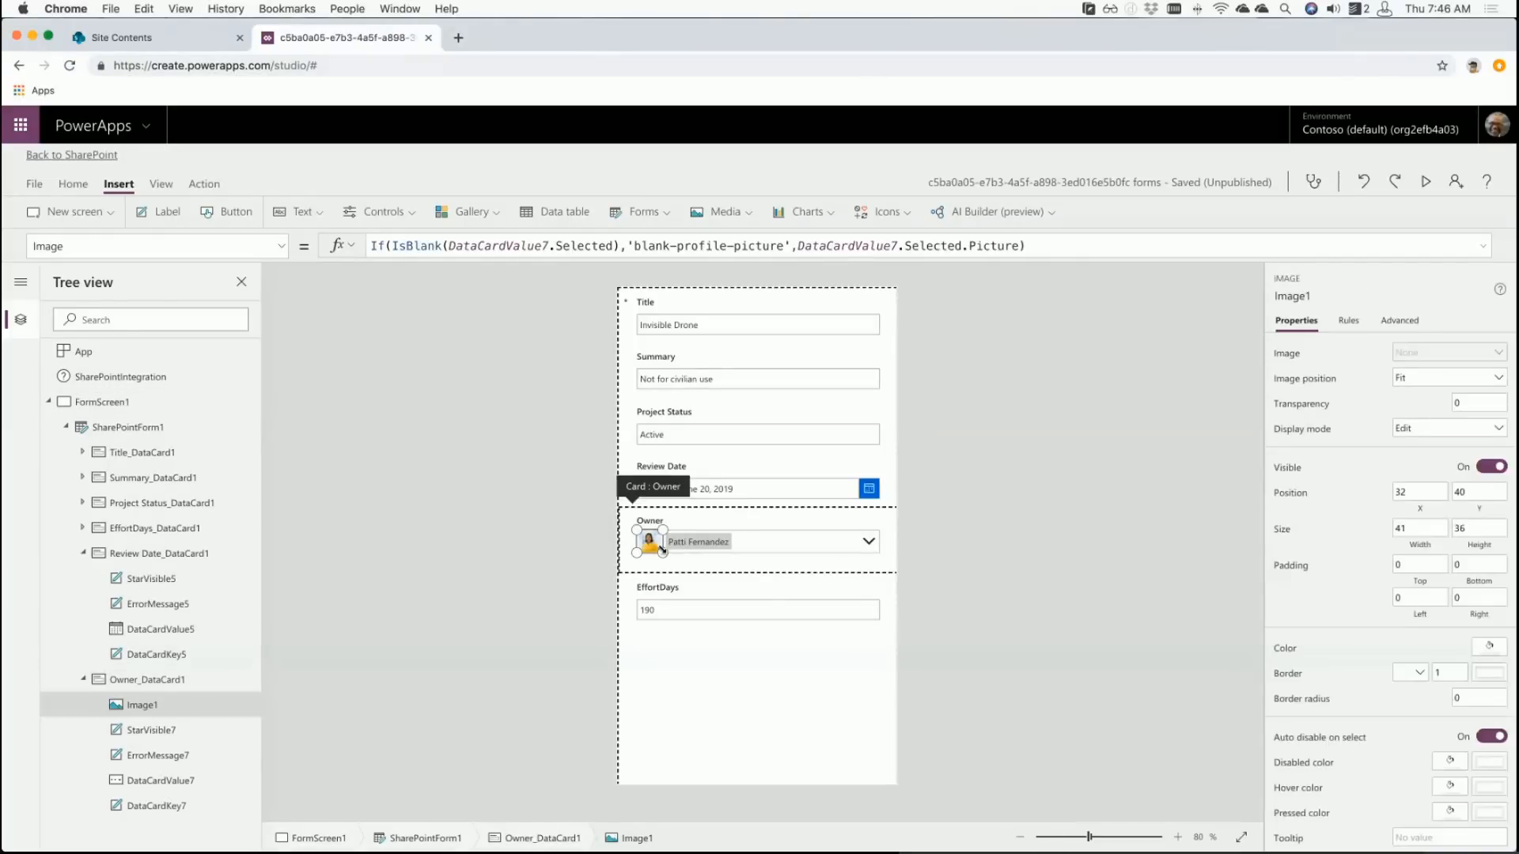
left_click(160, 425)
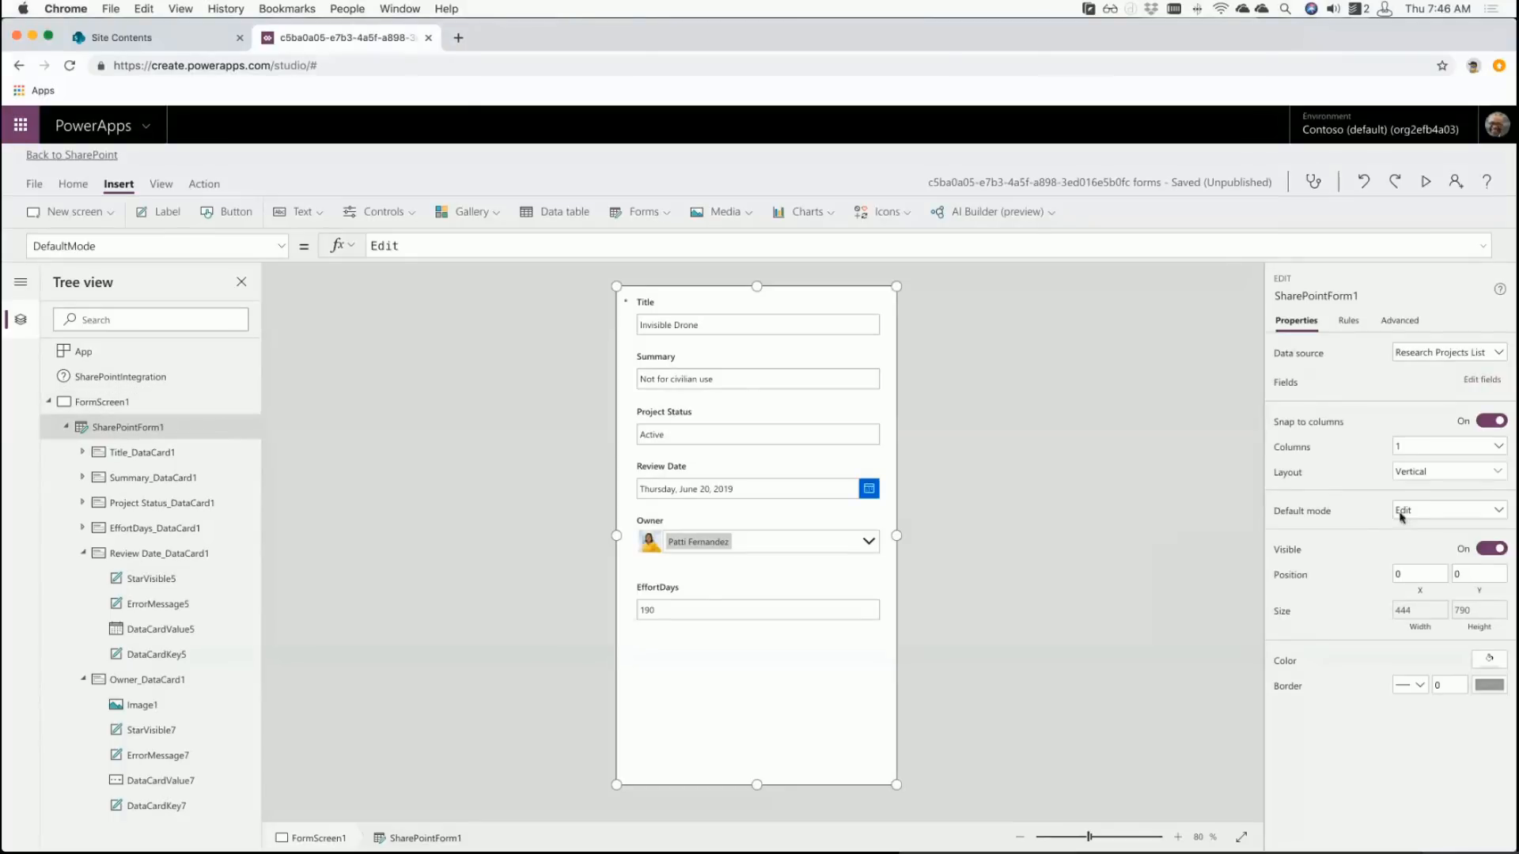
left_click(1415, 513)
left_click(1410, 550)
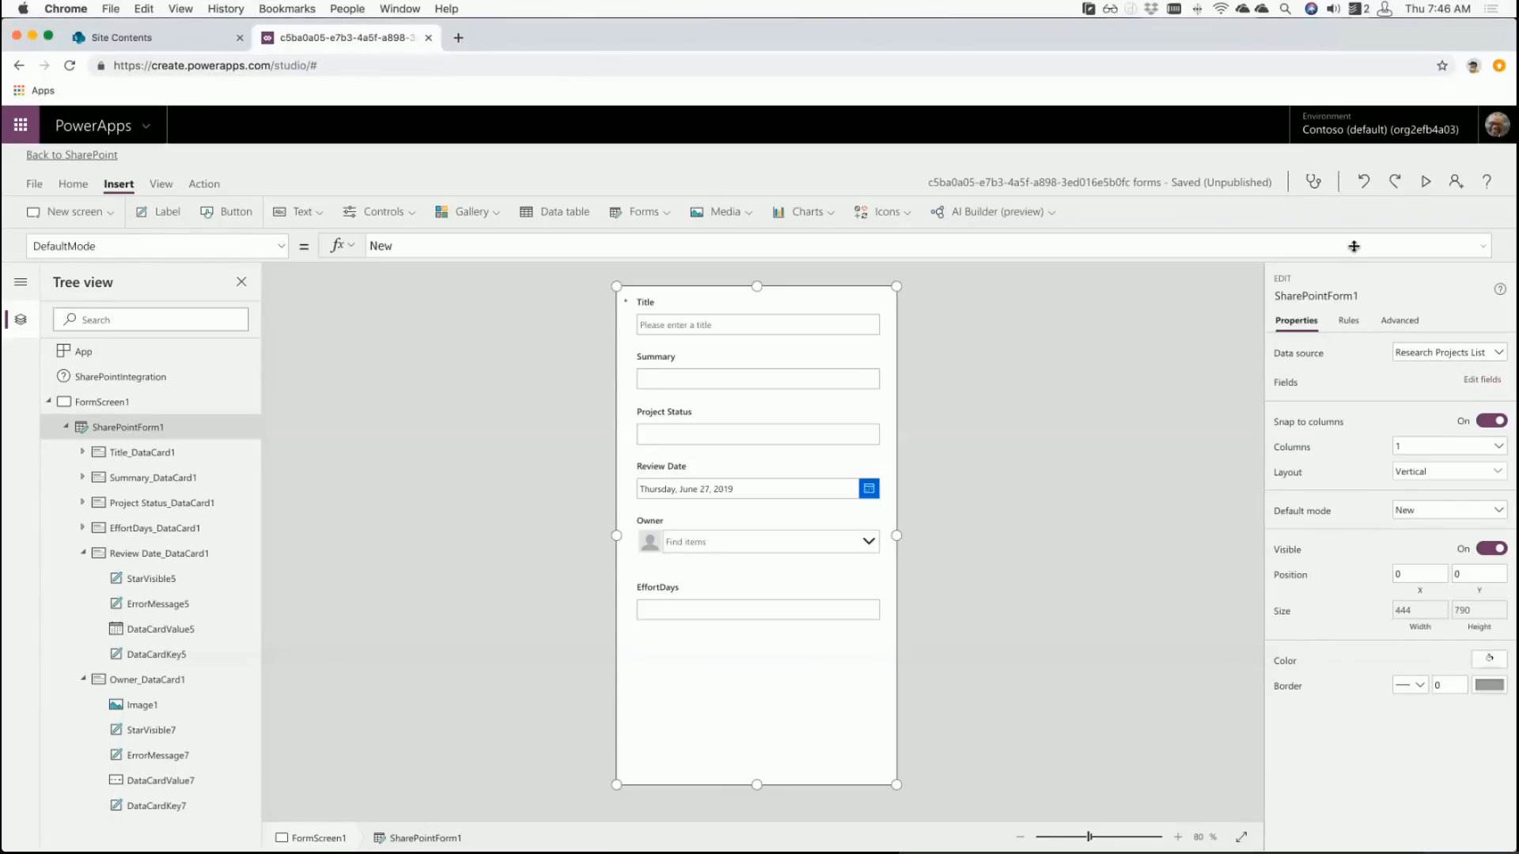
- Preview the form, pick an owner matching 'nes', remove and clear them, then close preview
left_click(1421, 181)
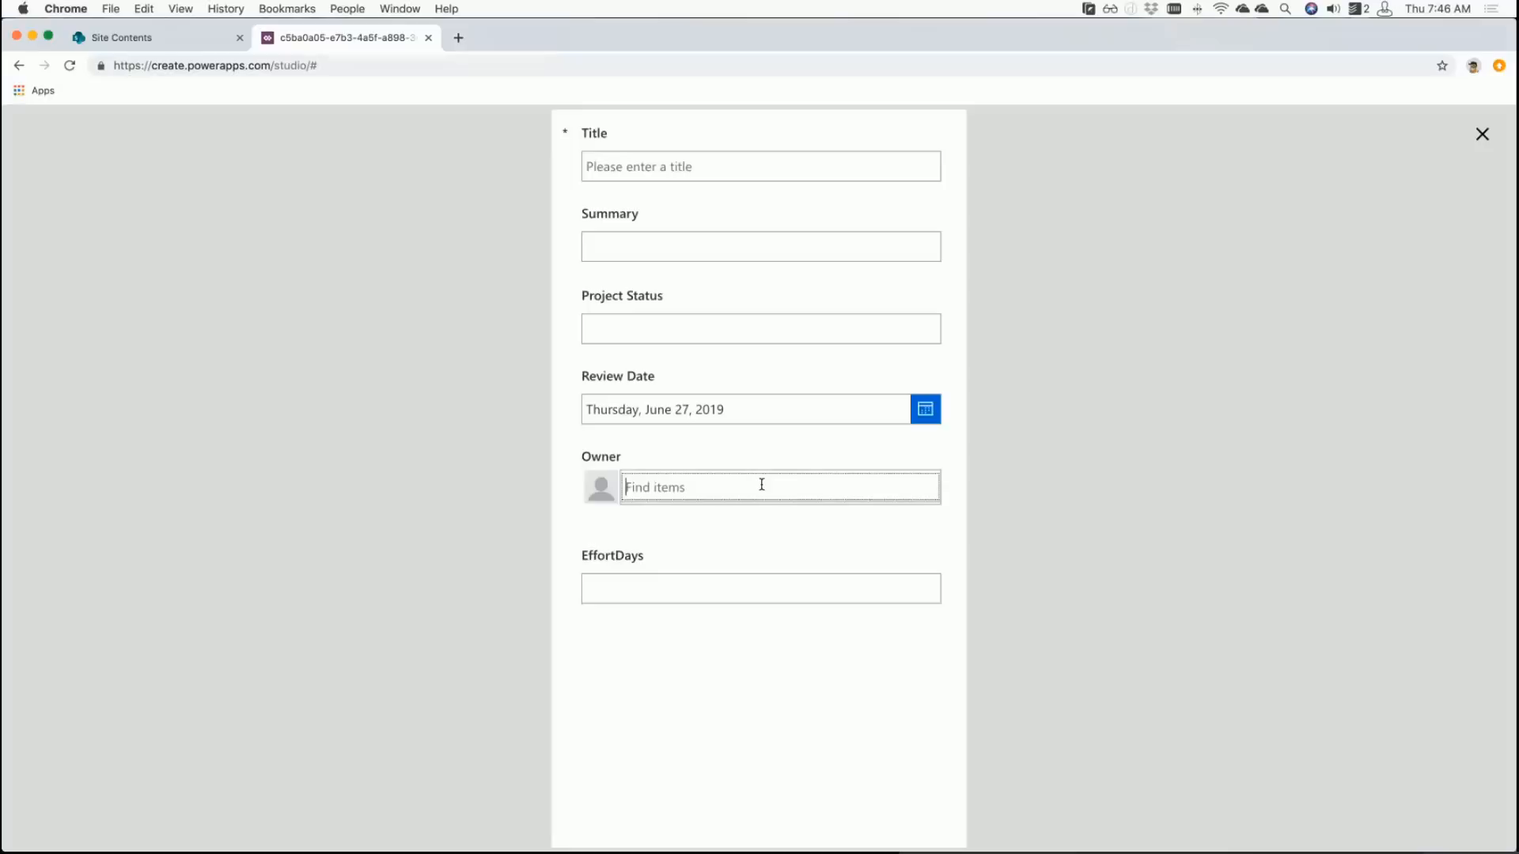
type("nest")
left_click(728, 528)
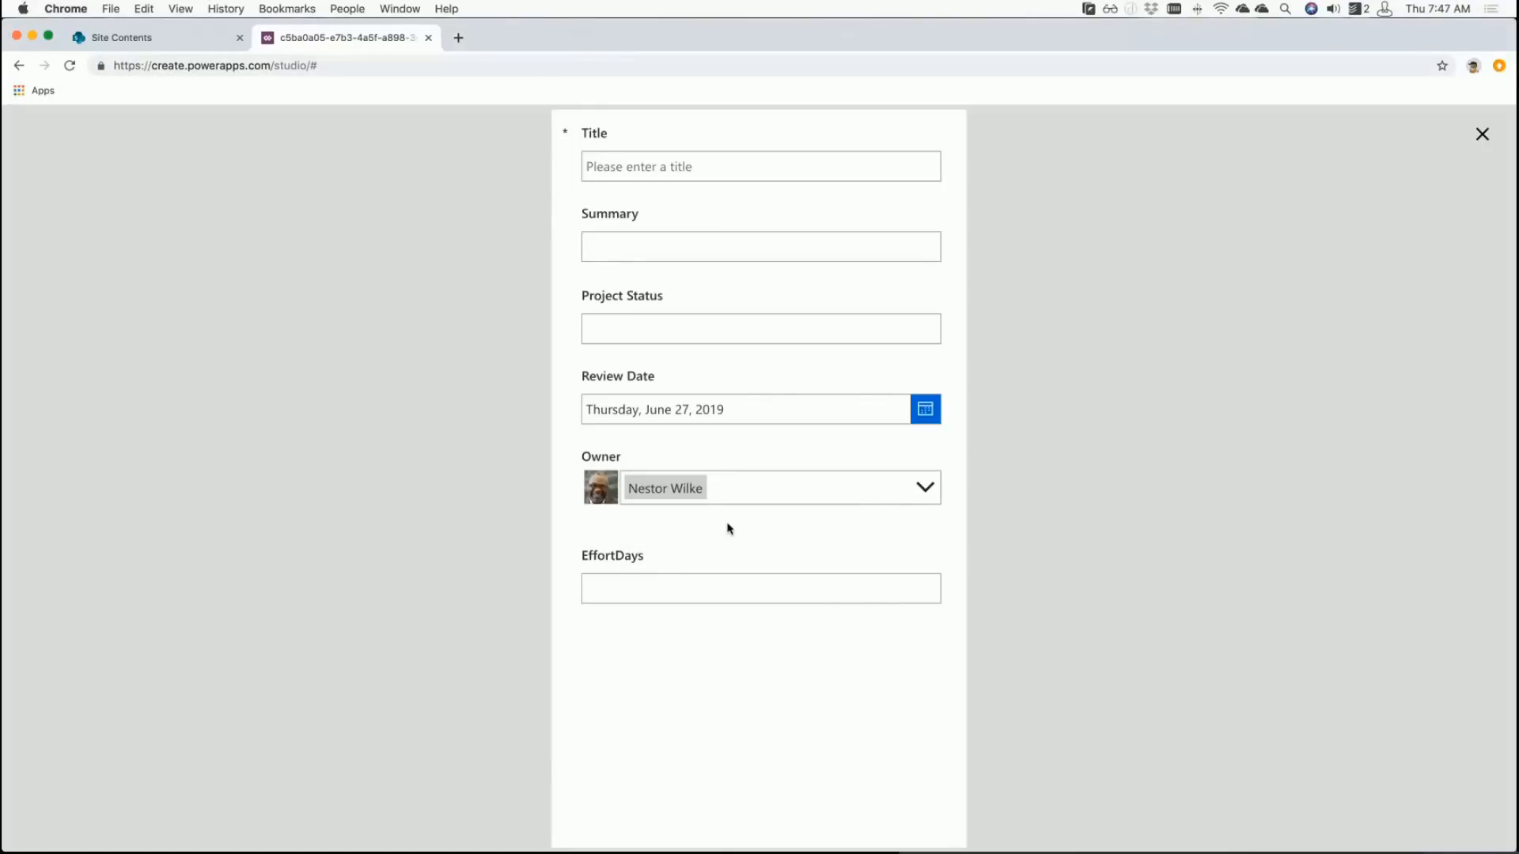
left_click(752, 490)
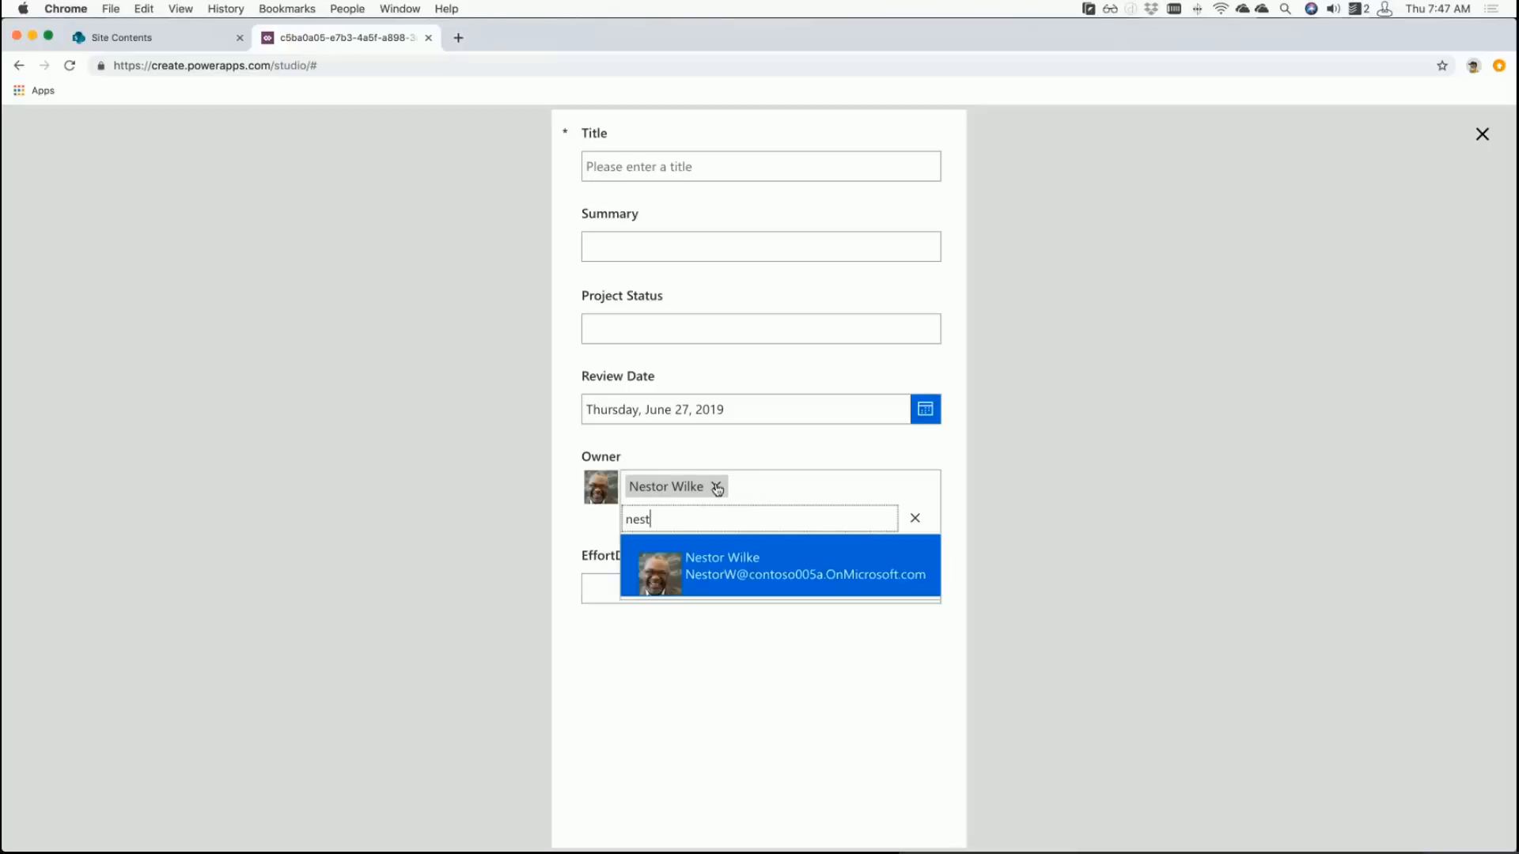
left_click(716, 486)
left_click(927, 492)
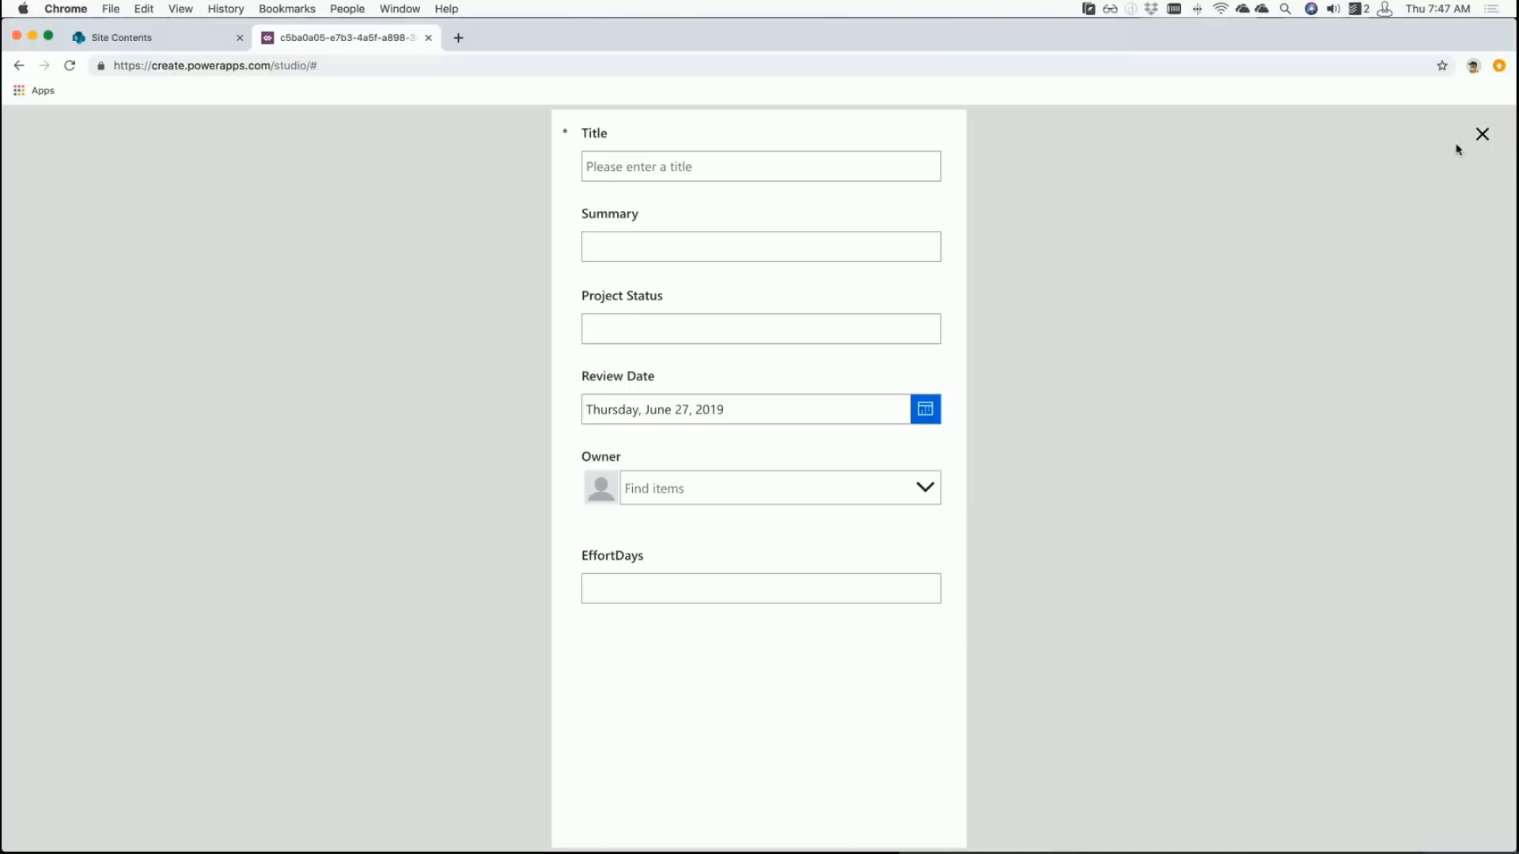
left_click(1481, 136)
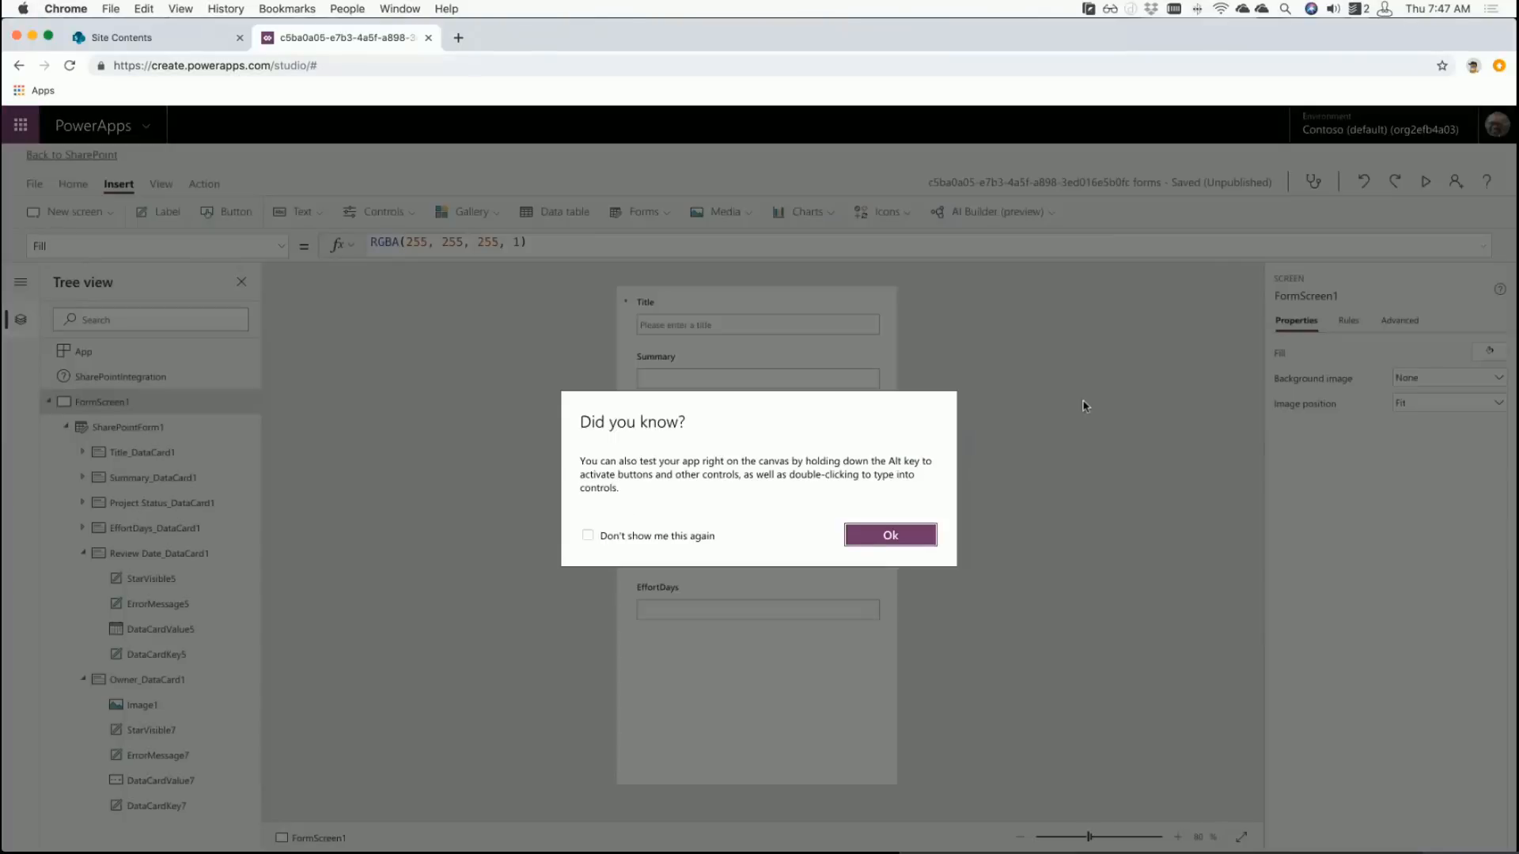
- Give the Owner card's profile image a border radius of 25
left_click(918, 535)
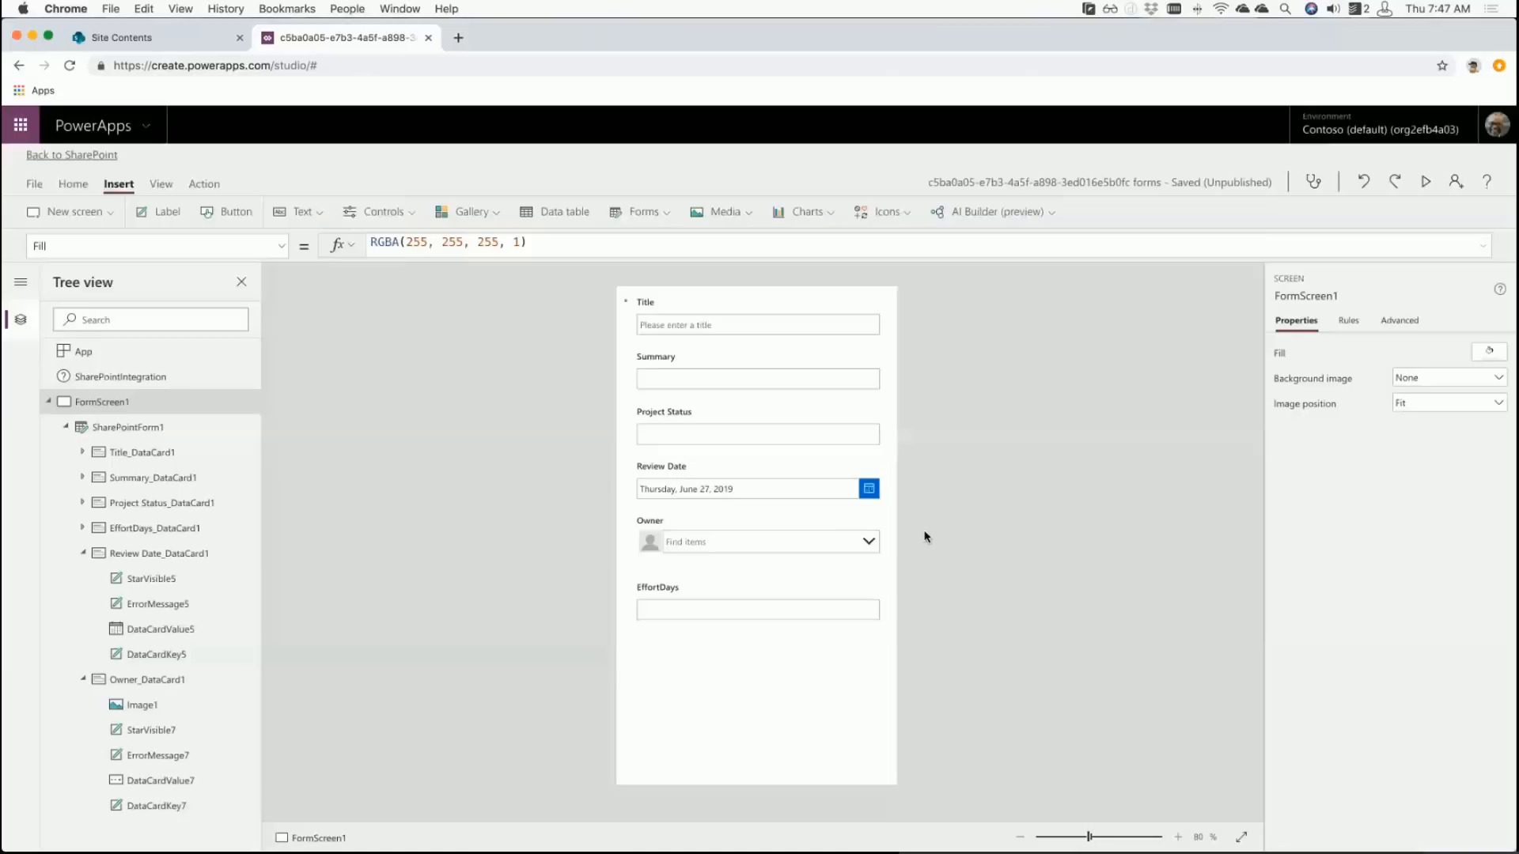
left_click(644, 548)
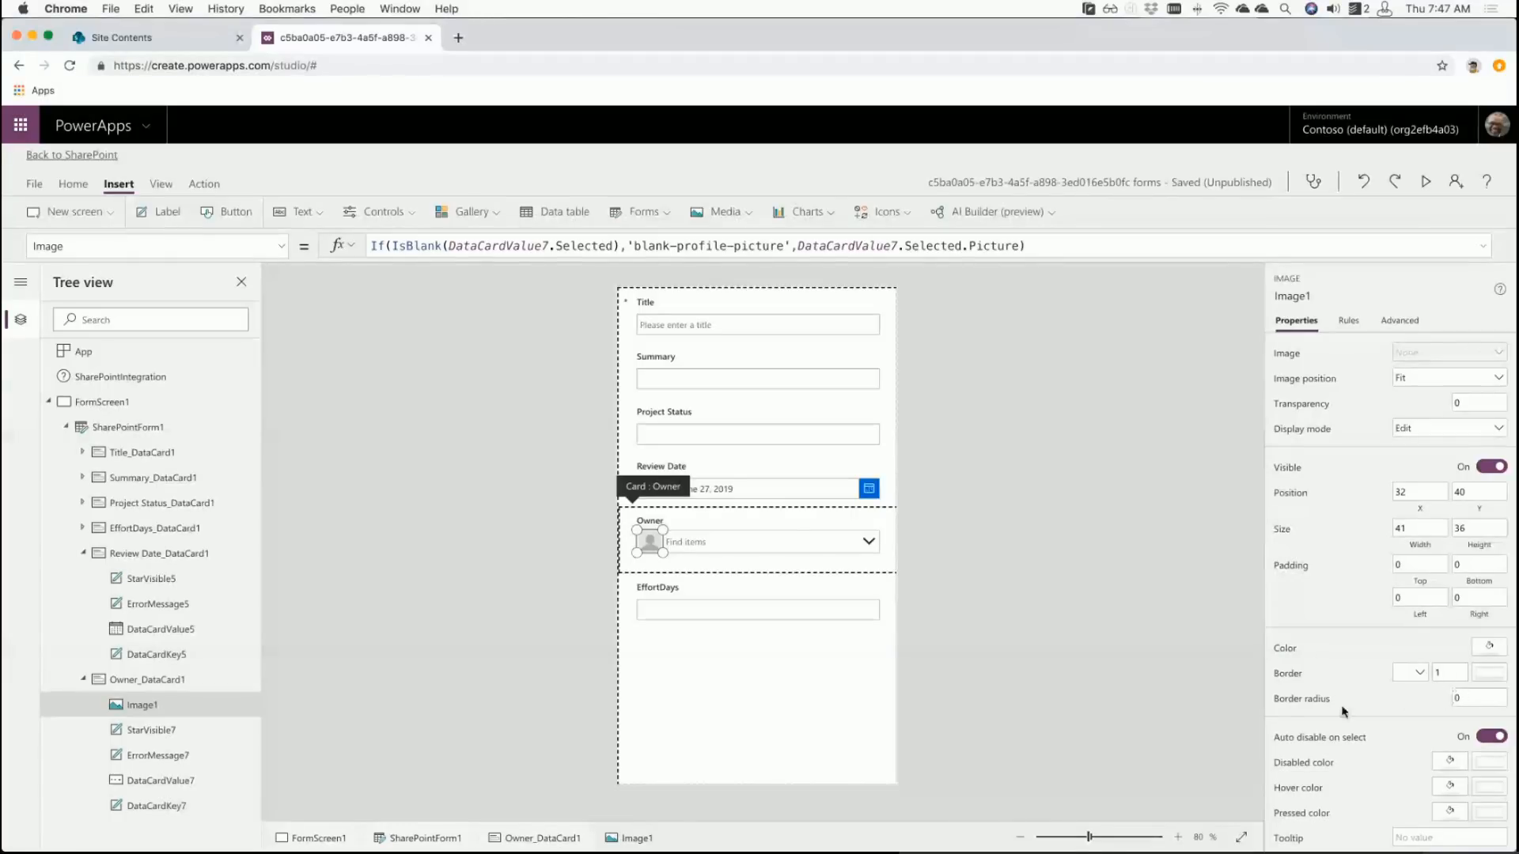
left_click(1464, 698)
type("15")
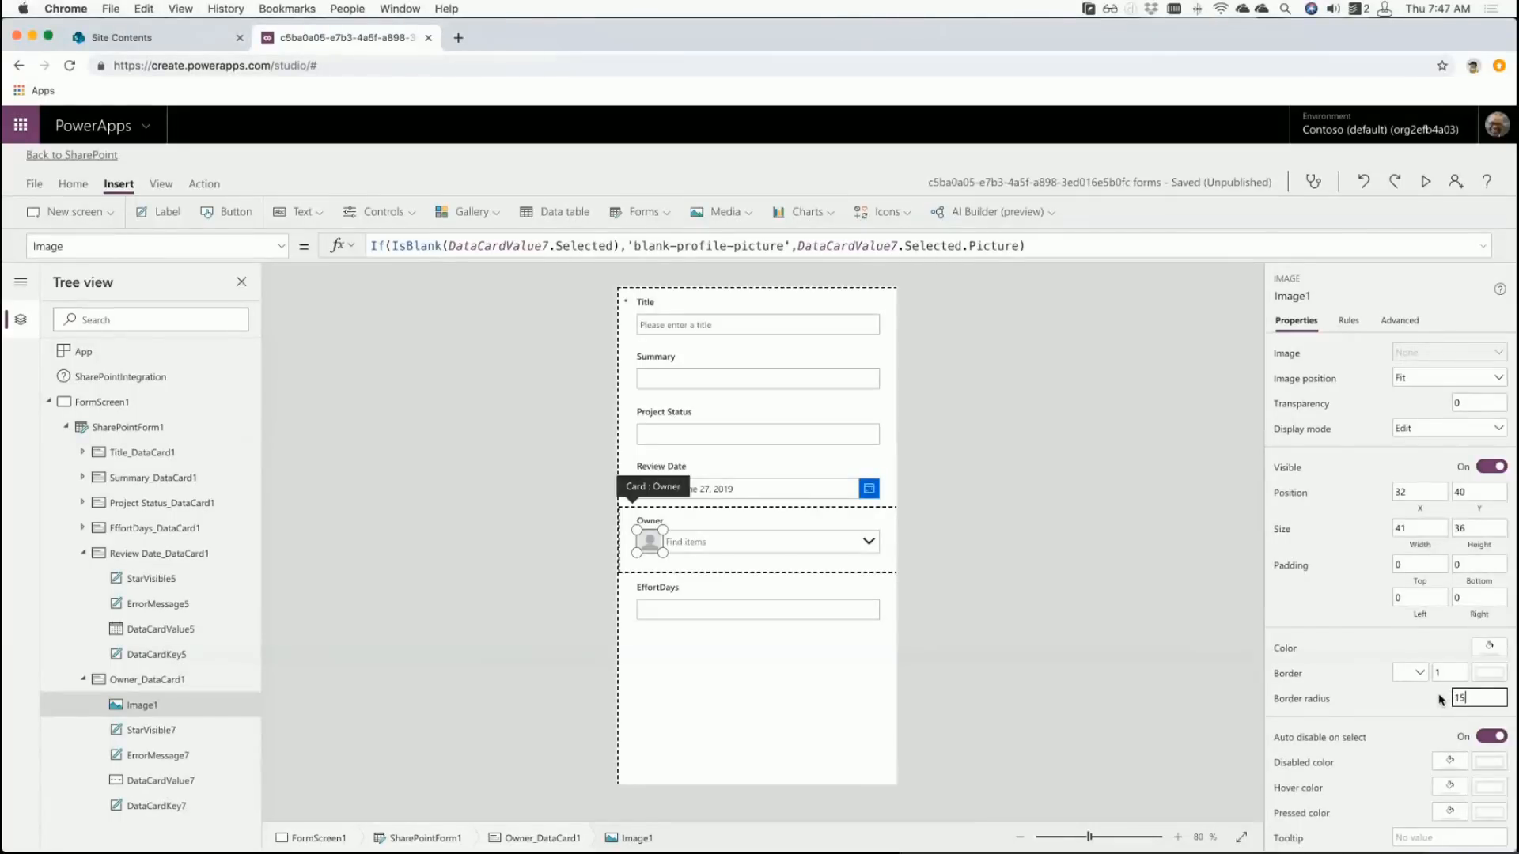
left_click(1417, 681)
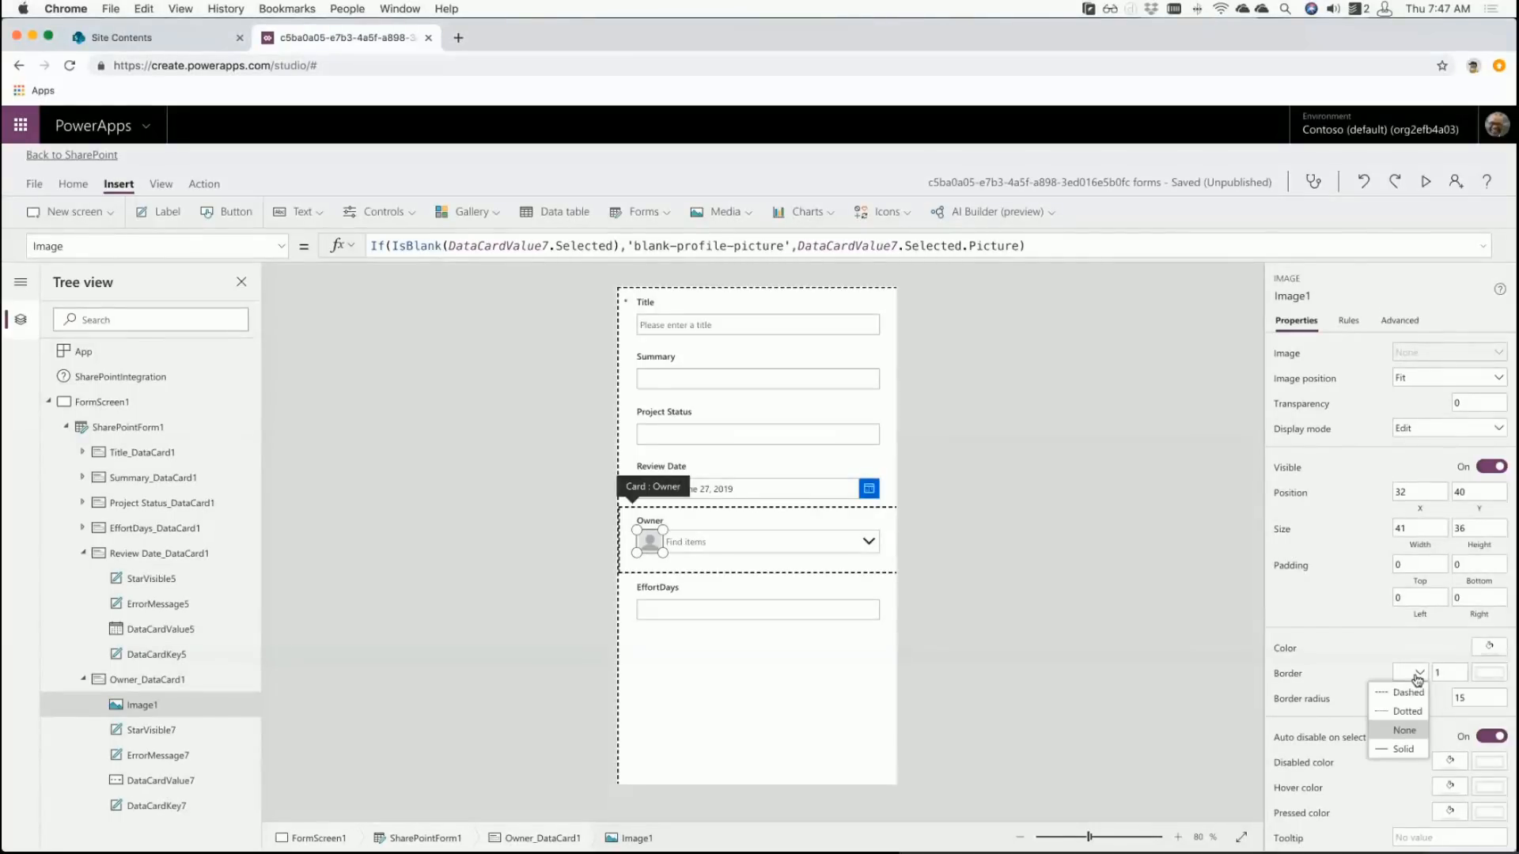
left_click(1455, 672)
- Reselect the profile picture to check its rounded corners, then select the whole form
left_click(906, 635)
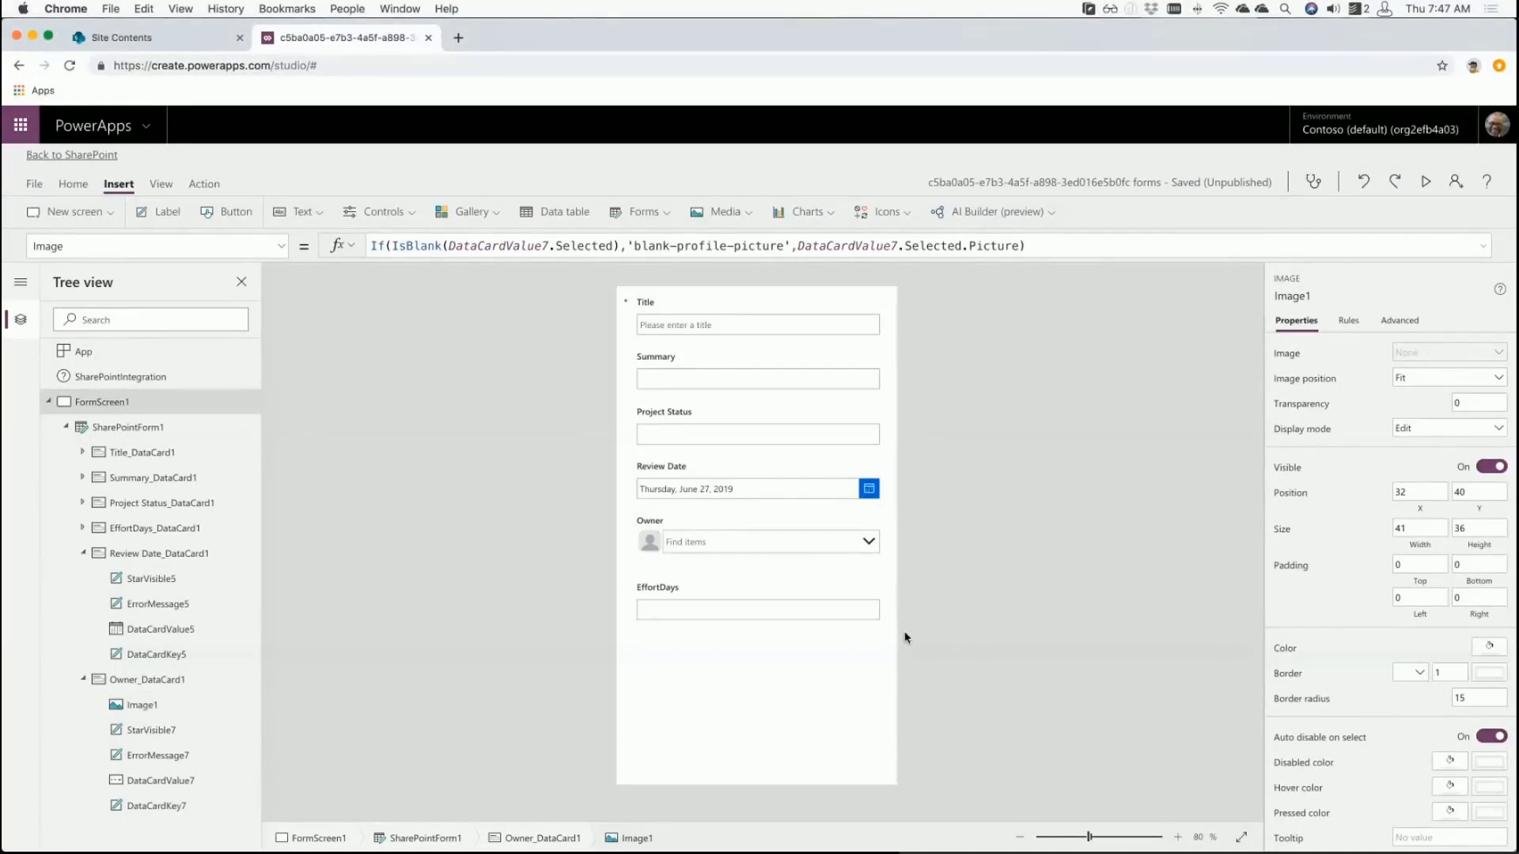
left_click(677, 550)
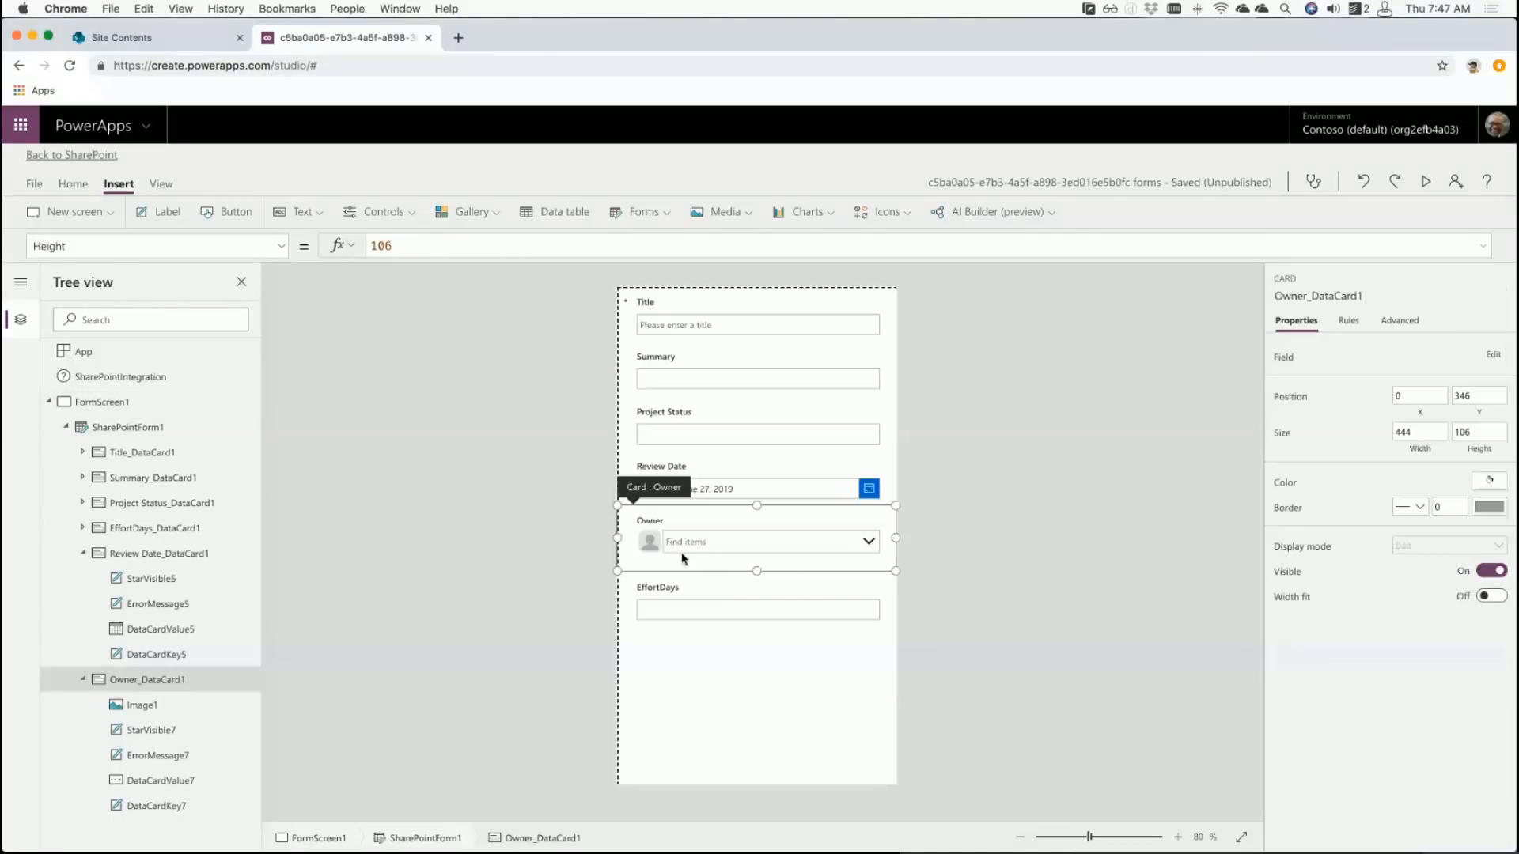
left_click(650, 544)
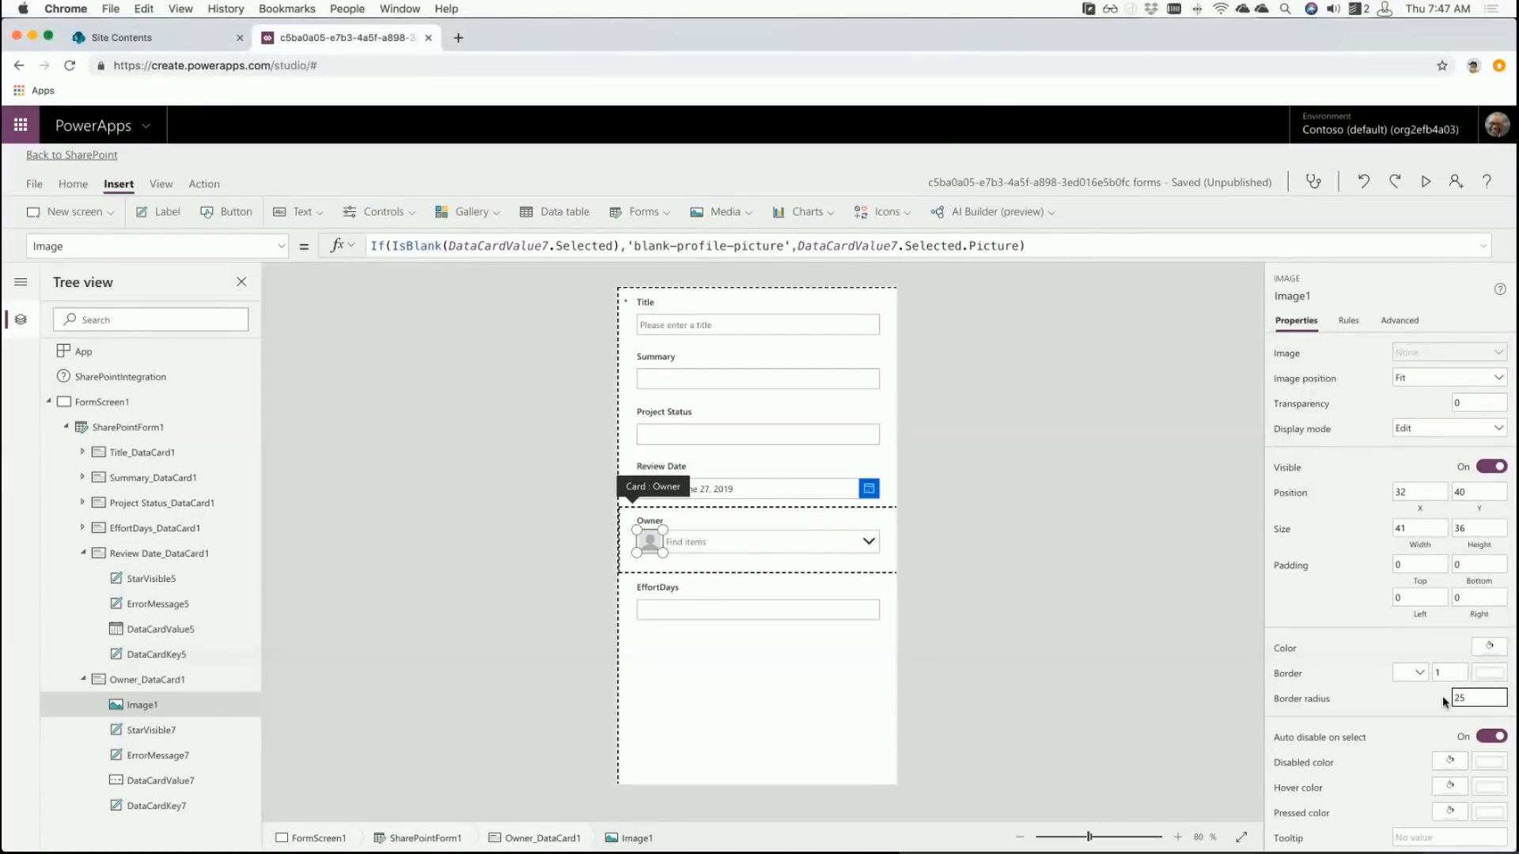
left_click(935, 563)
left_click(652, 542)
left_click(653, 543)
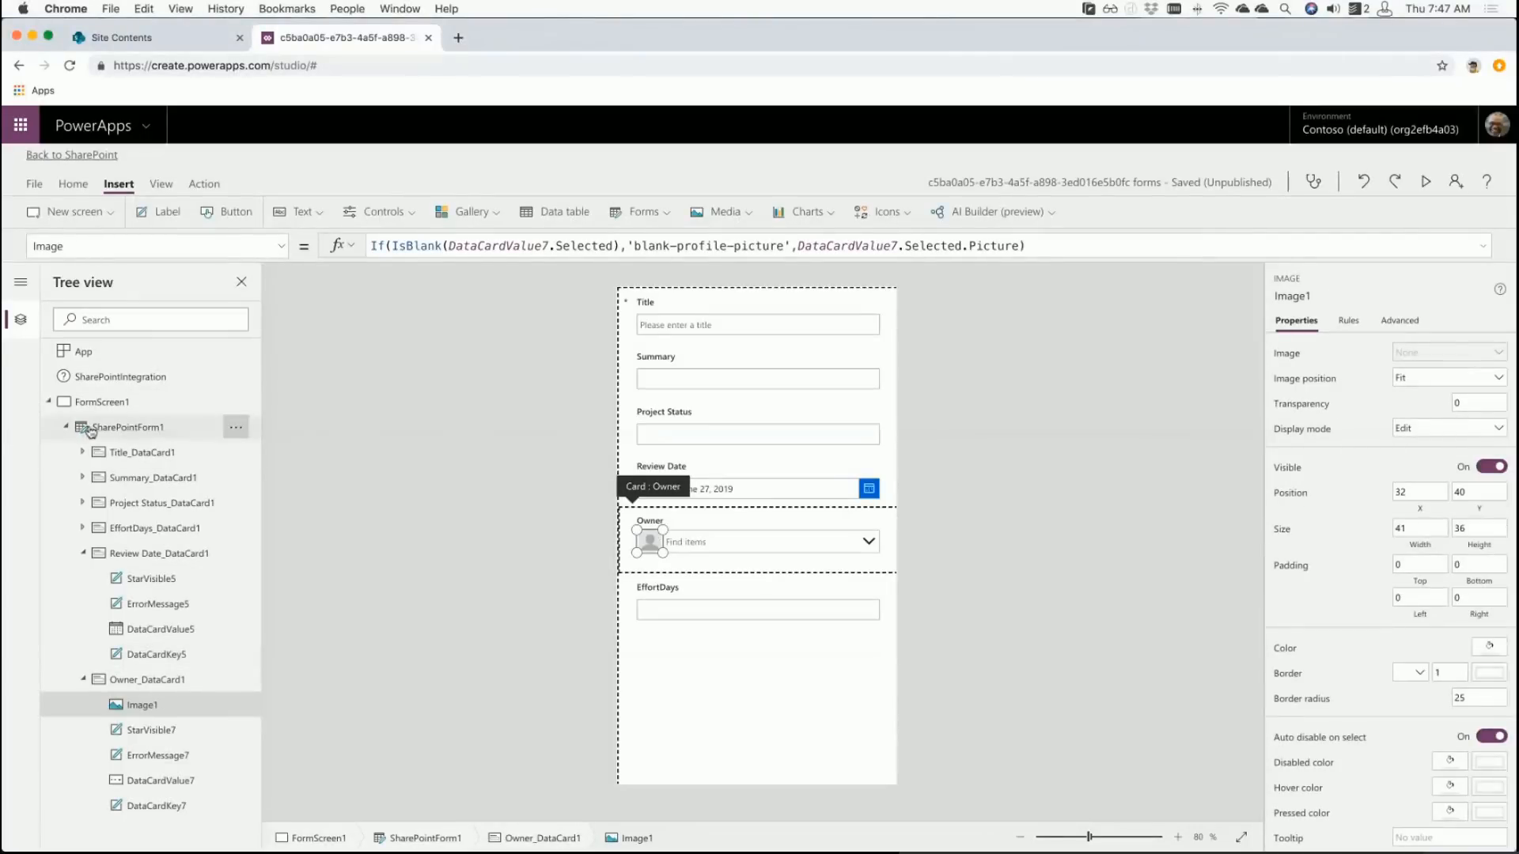
left_click(119, 427)
- Change SharePointForm1's Default mode from New to Edit and check the owner photo
left_click(1447, 510)
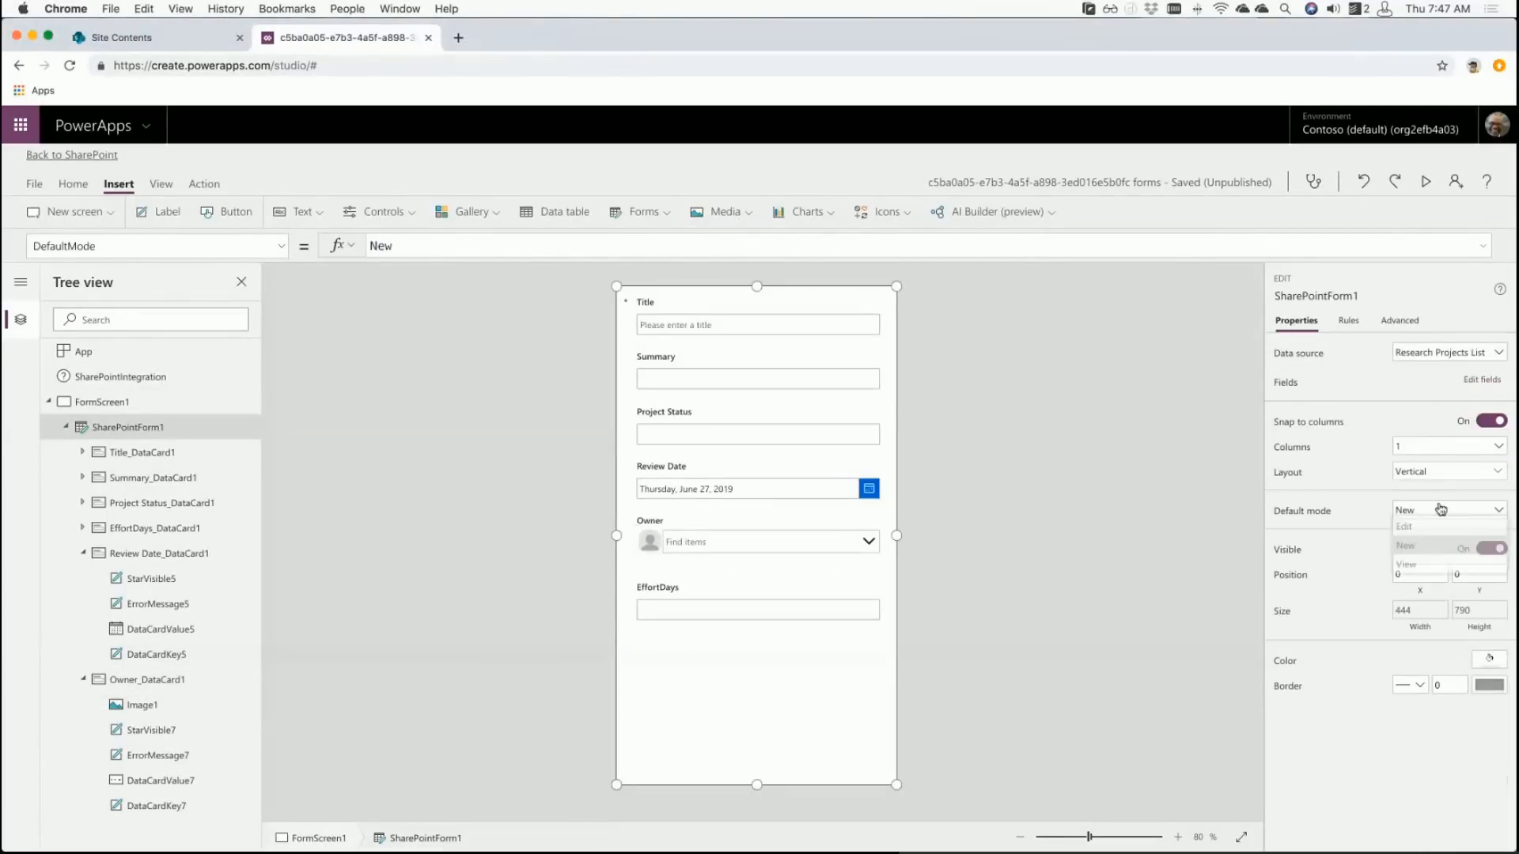
left_click(1424, 528)
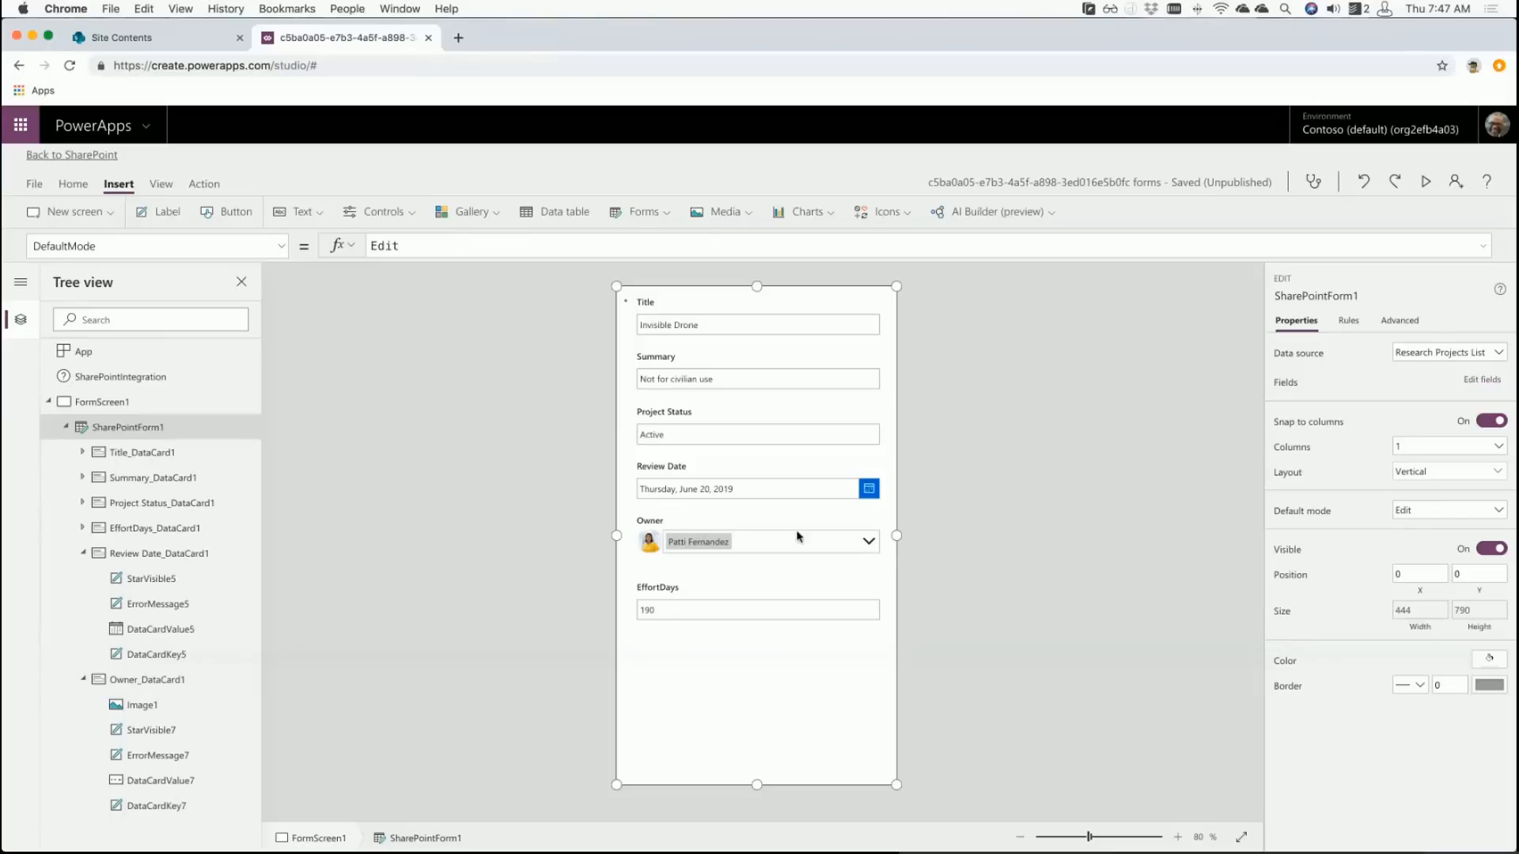
left_click(652, 552)
left_click(652, 552)
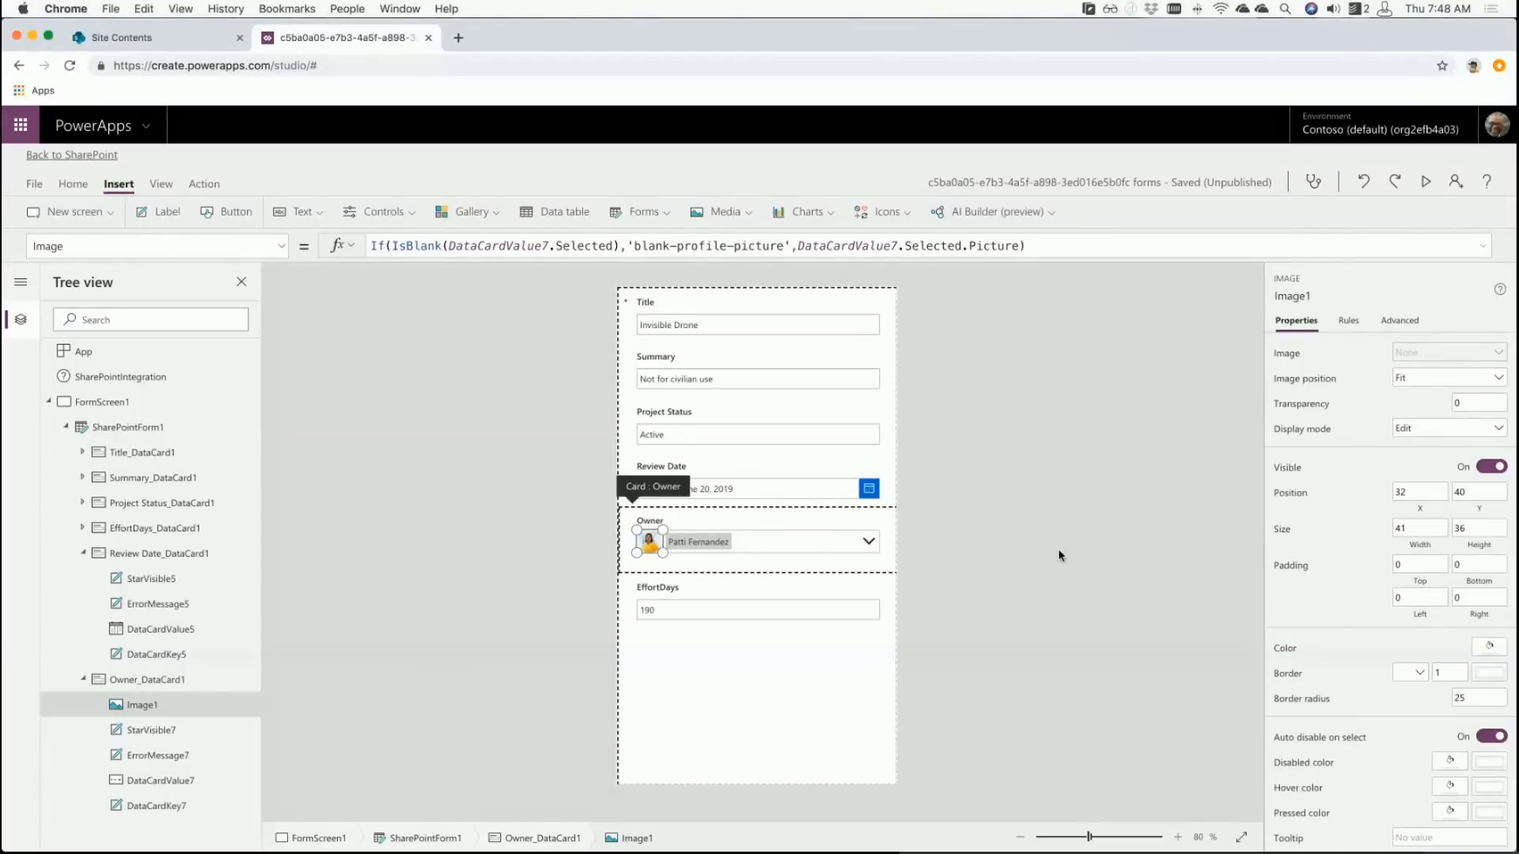
left_click(1058, 555)
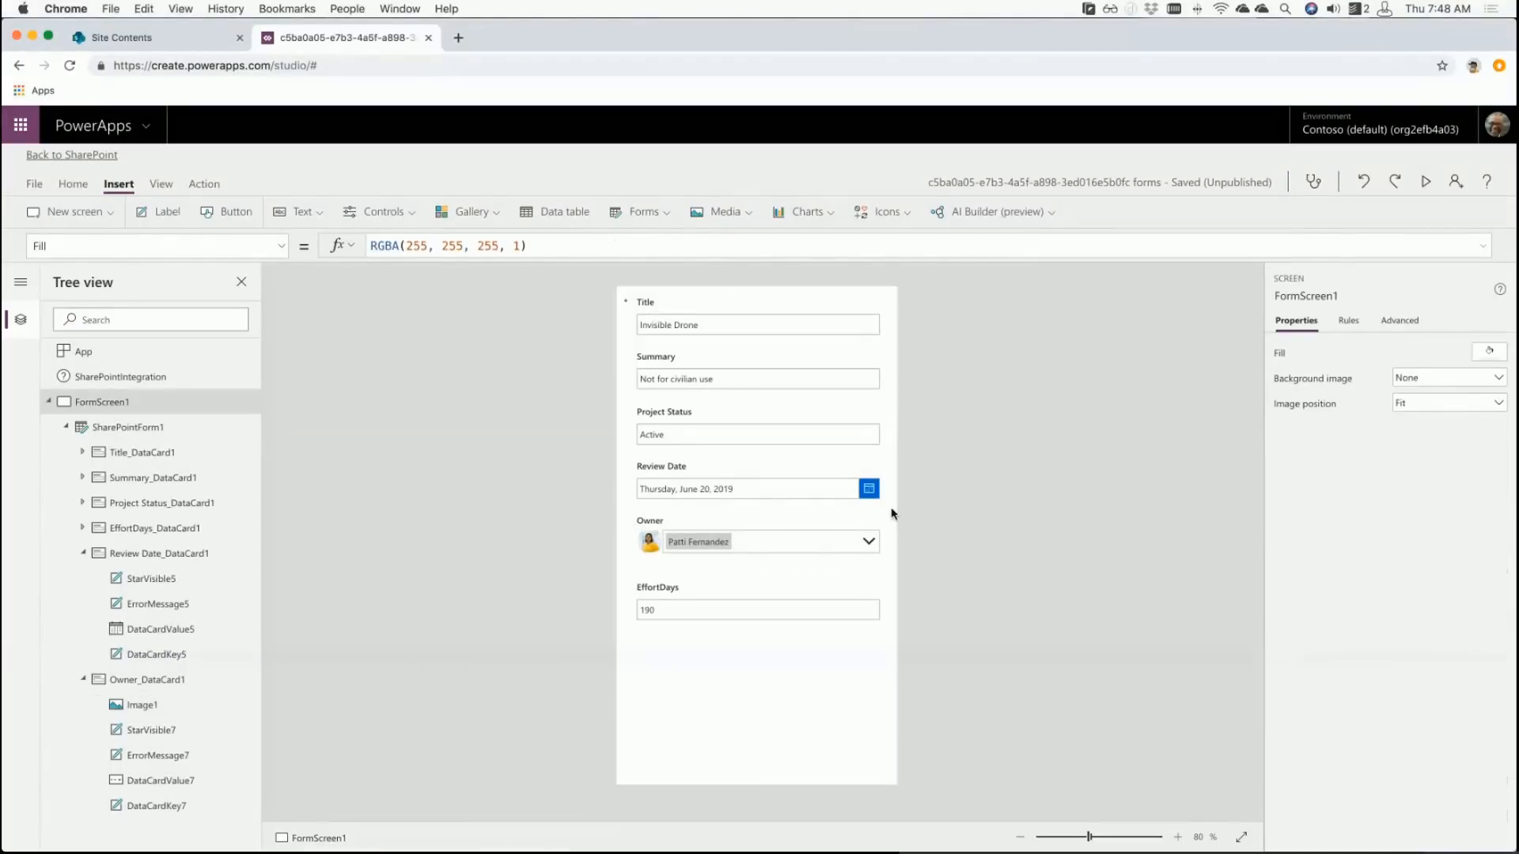
left_click(695, 308)
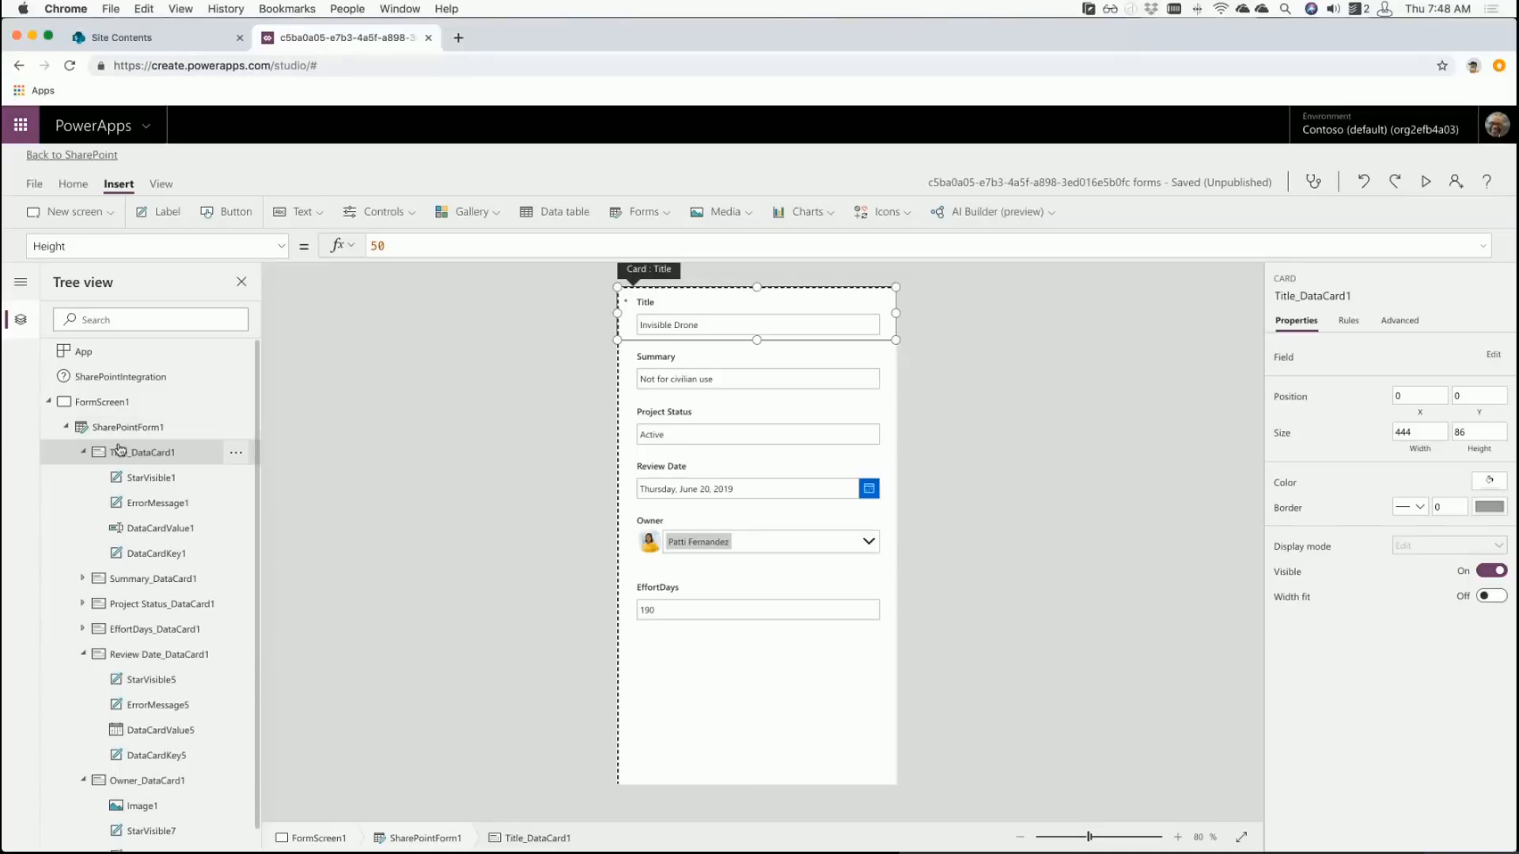
left_click(184, 428)
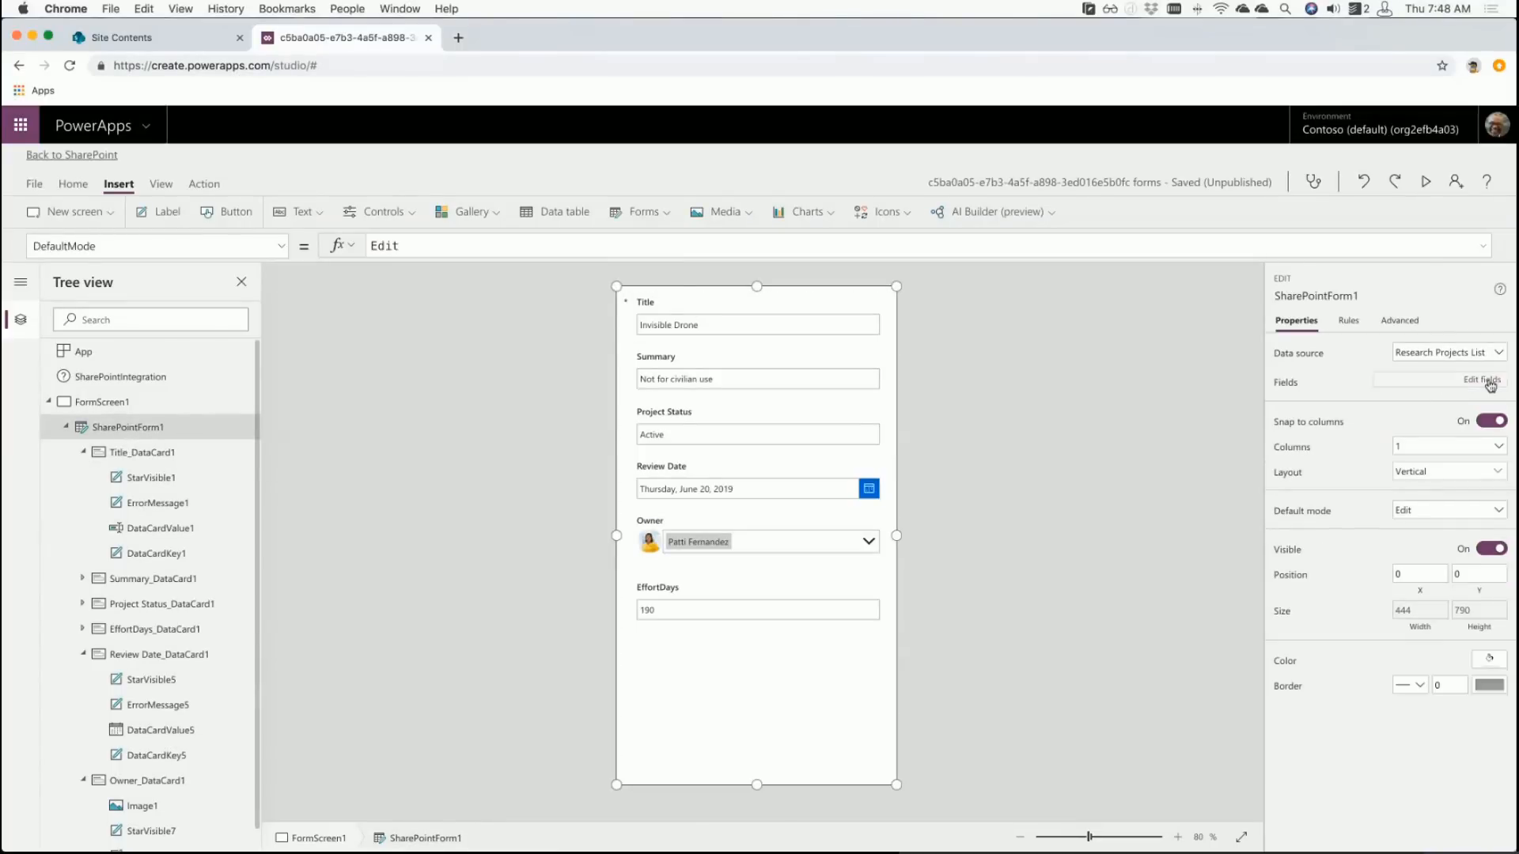
- Show the form's Fields pane and browse the Add field column list without adding anything
left_click(1490, 386)
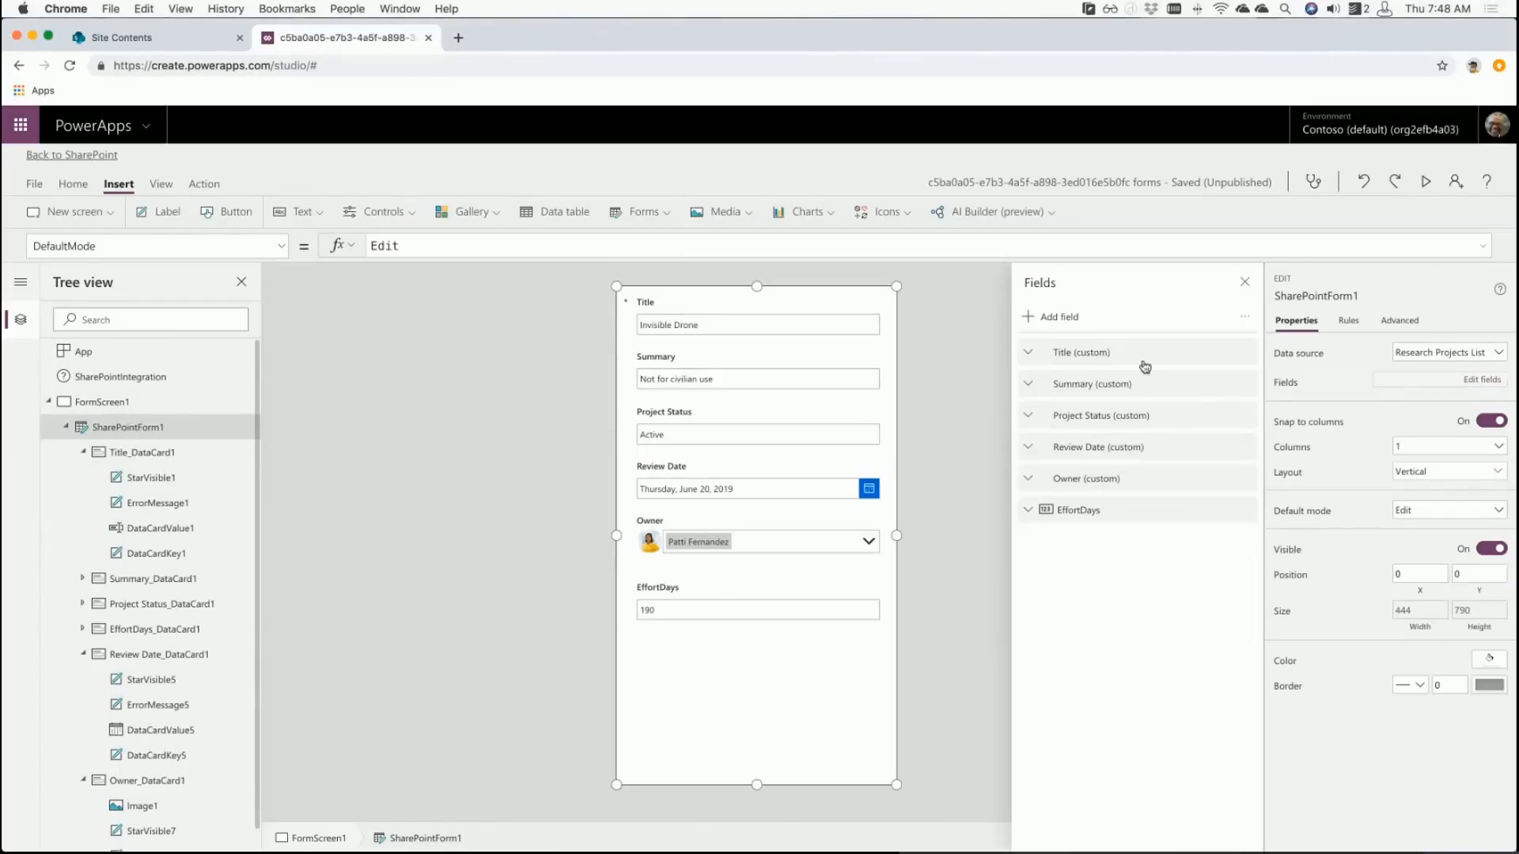
left_click(1057, 319)
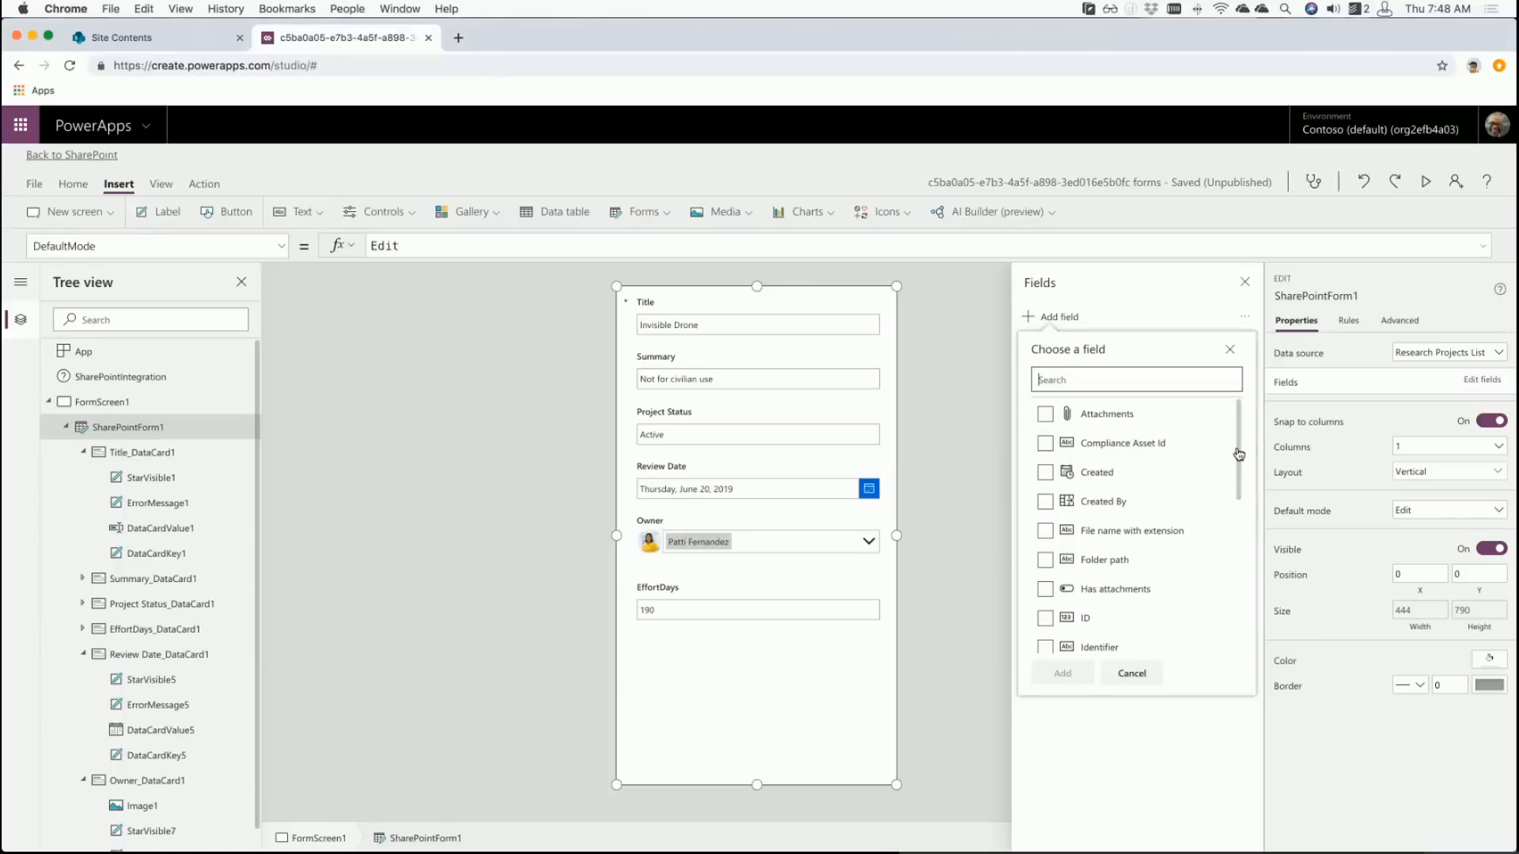
left_click_drag(1239, 454, 1244, 597)
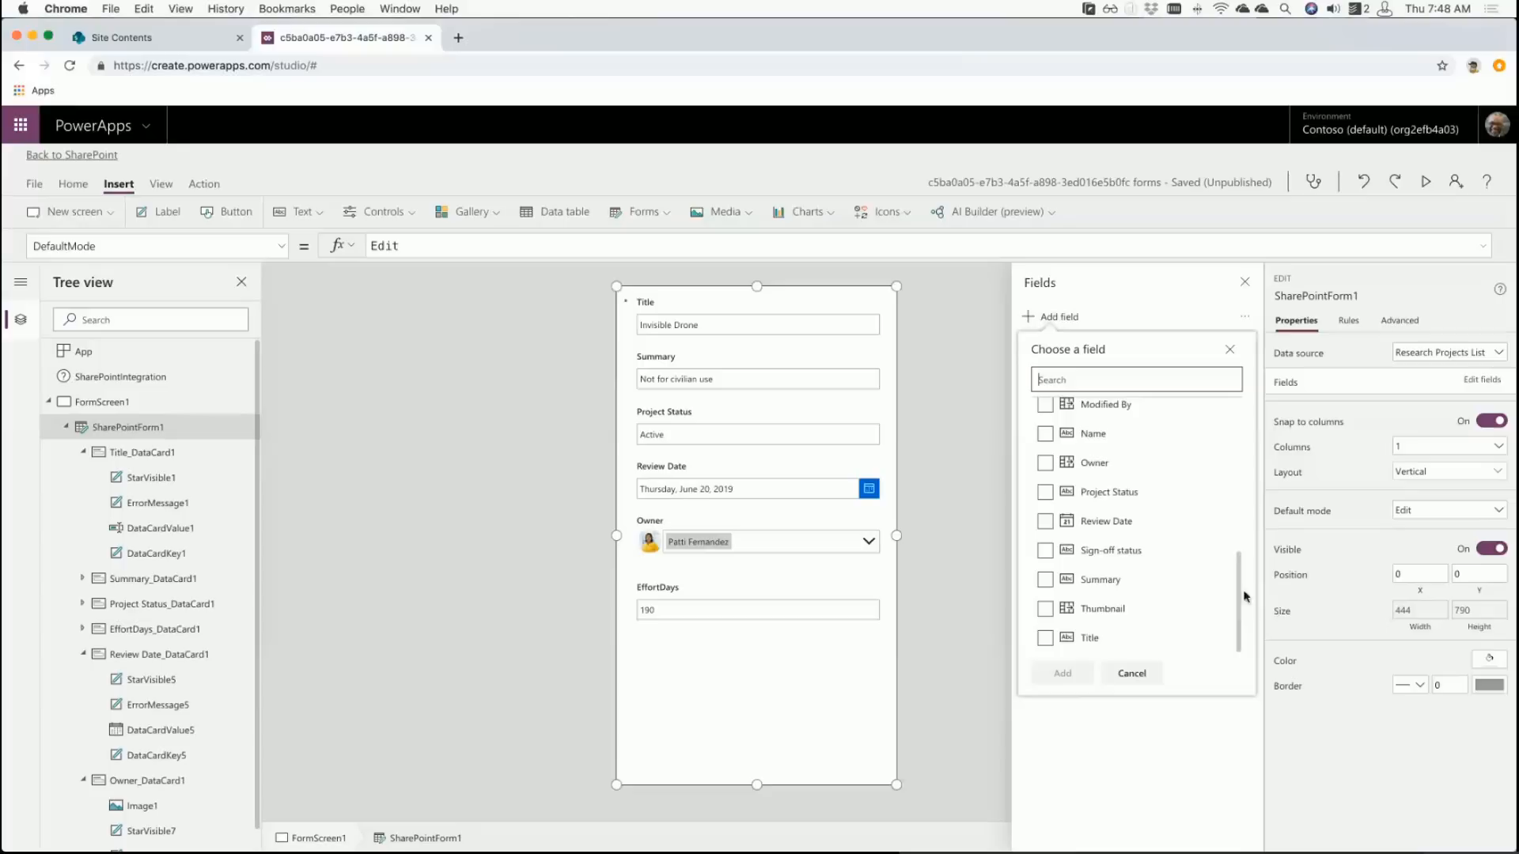
left_click(1138, 678)
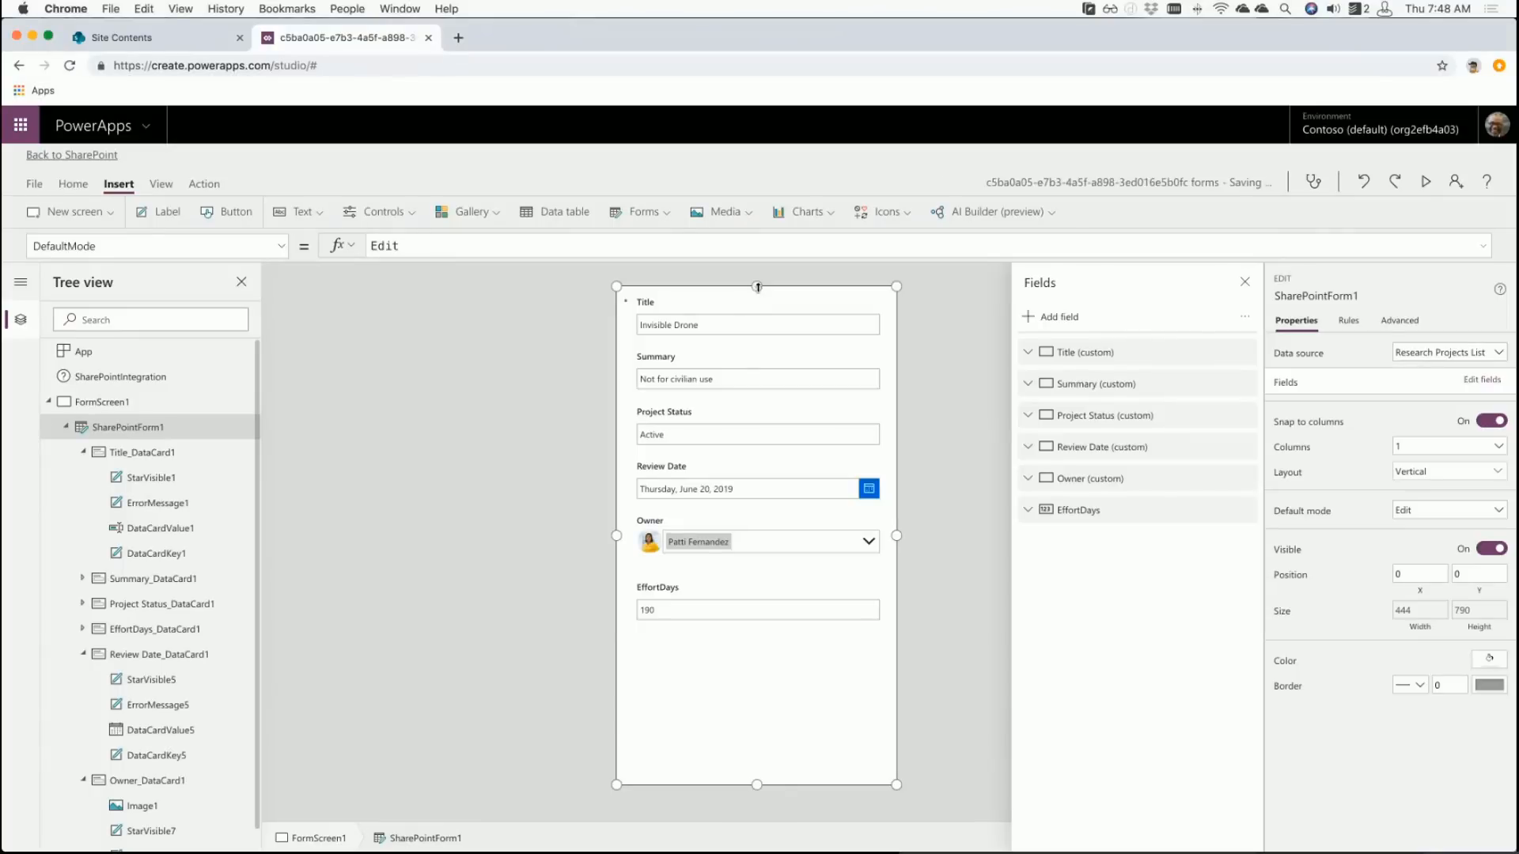
left_click_drag(757, 285, 746, 397)
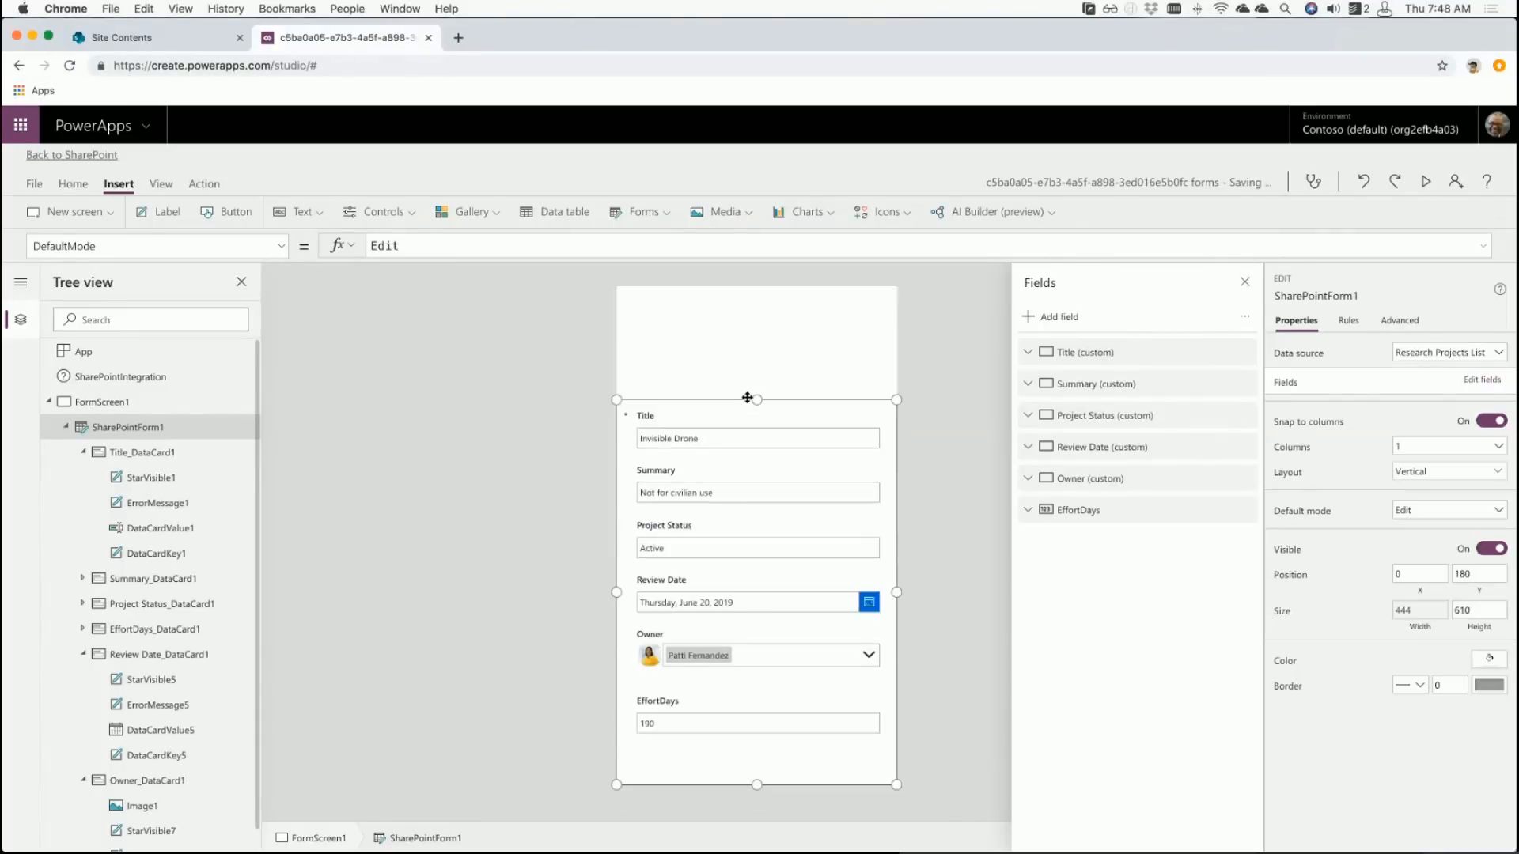
left_click(715, 353)
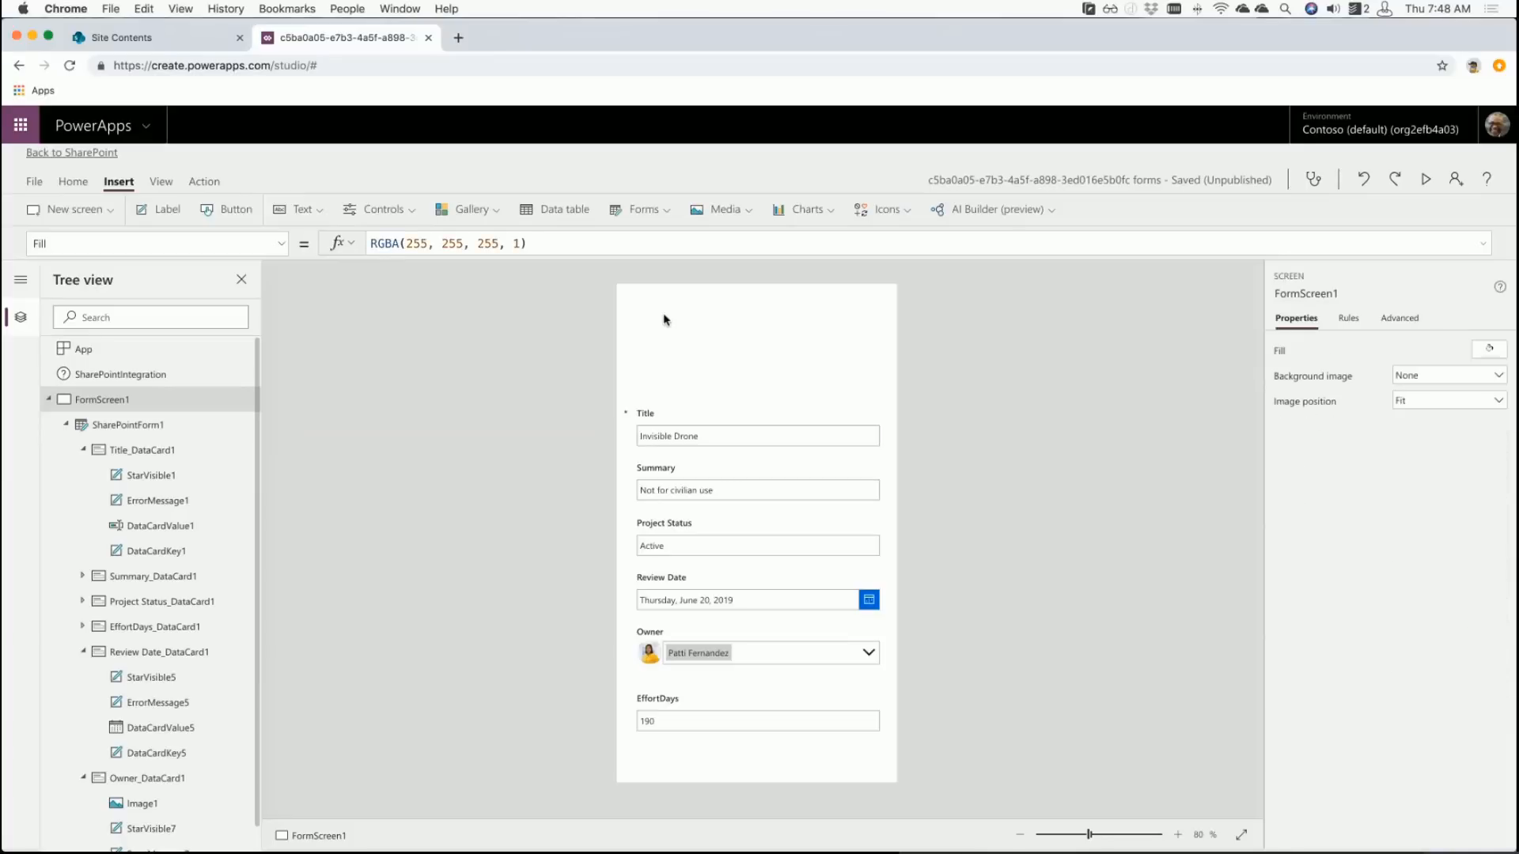
left_click(693, 424)
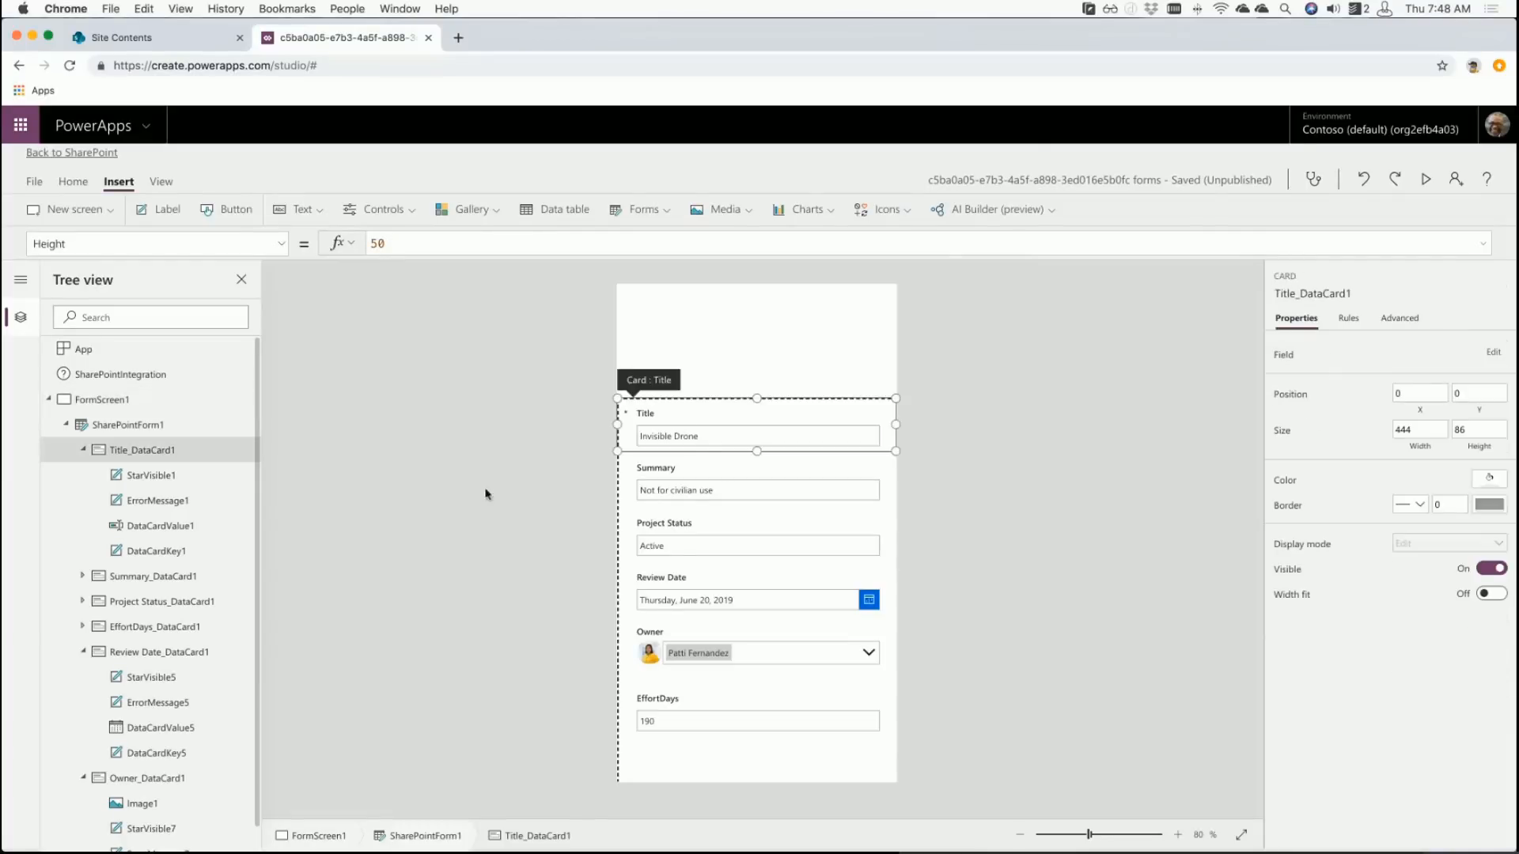
left_click(146, 427)
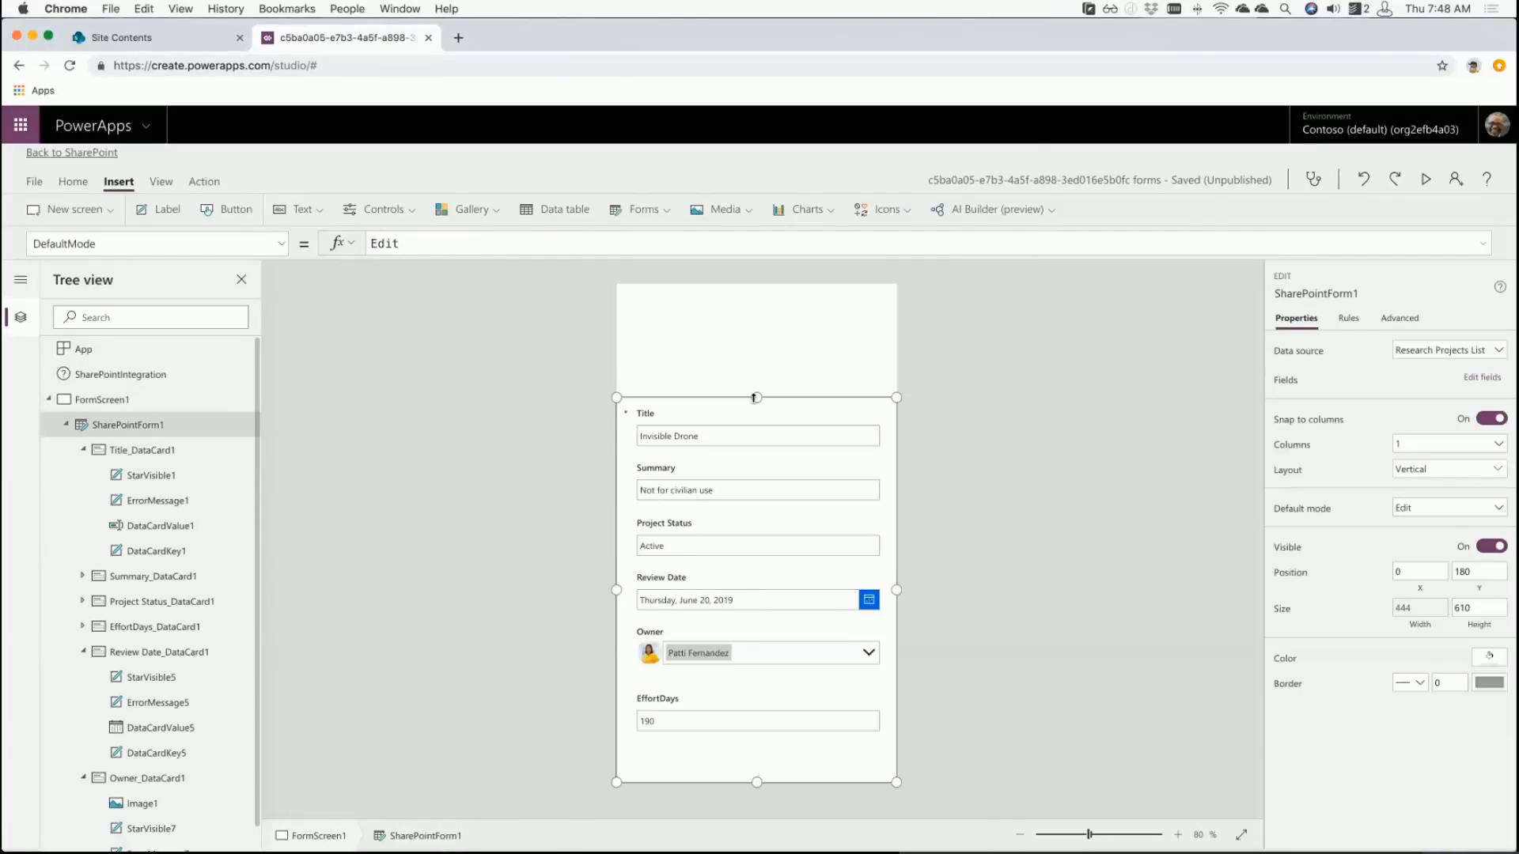
left_click_drag(755, 397, 739, 289)
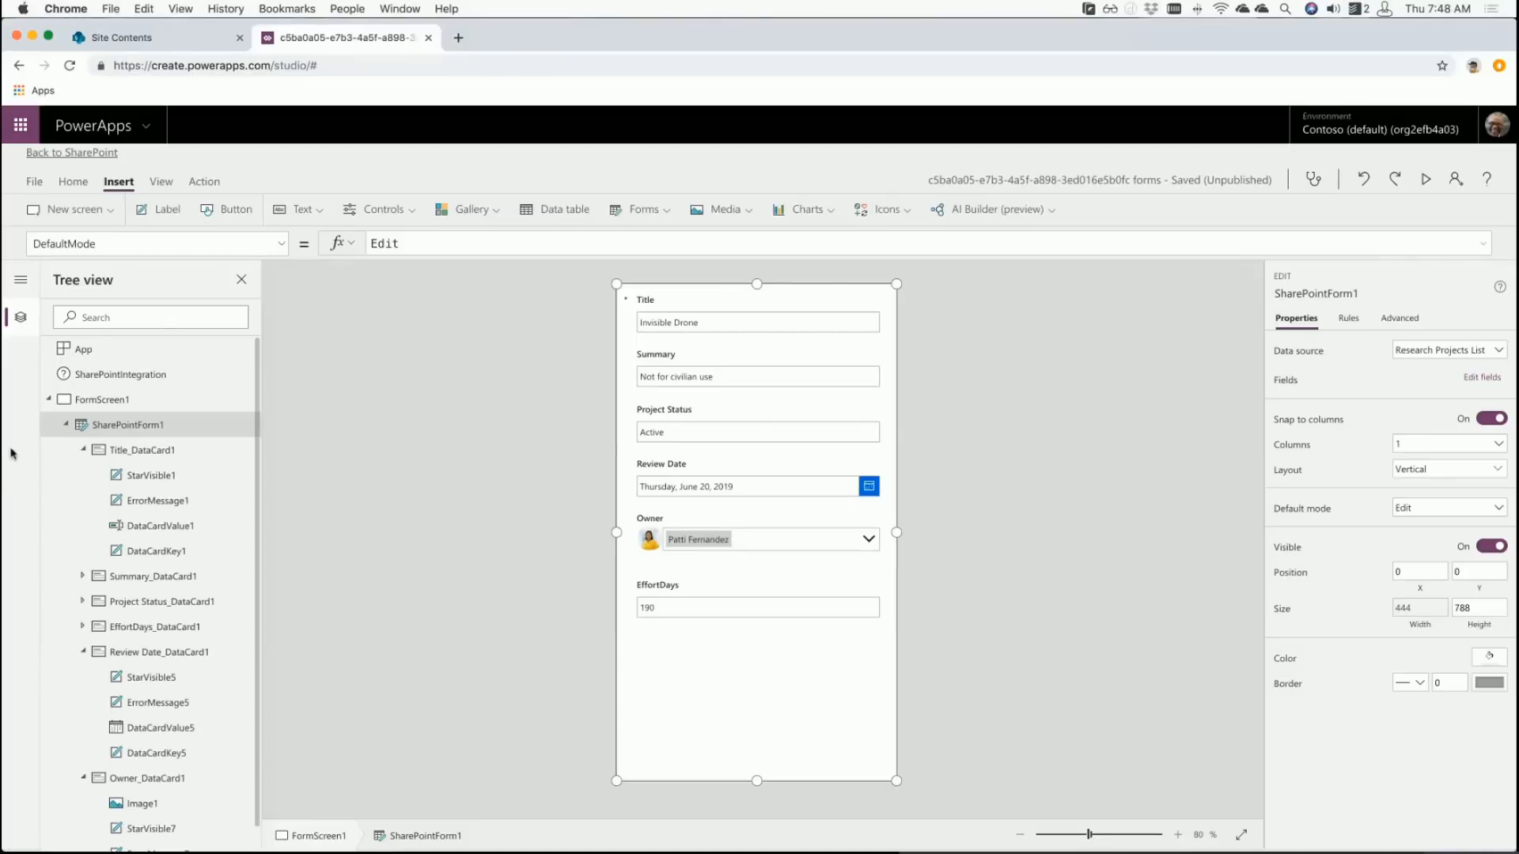
left_click(1499, 381)
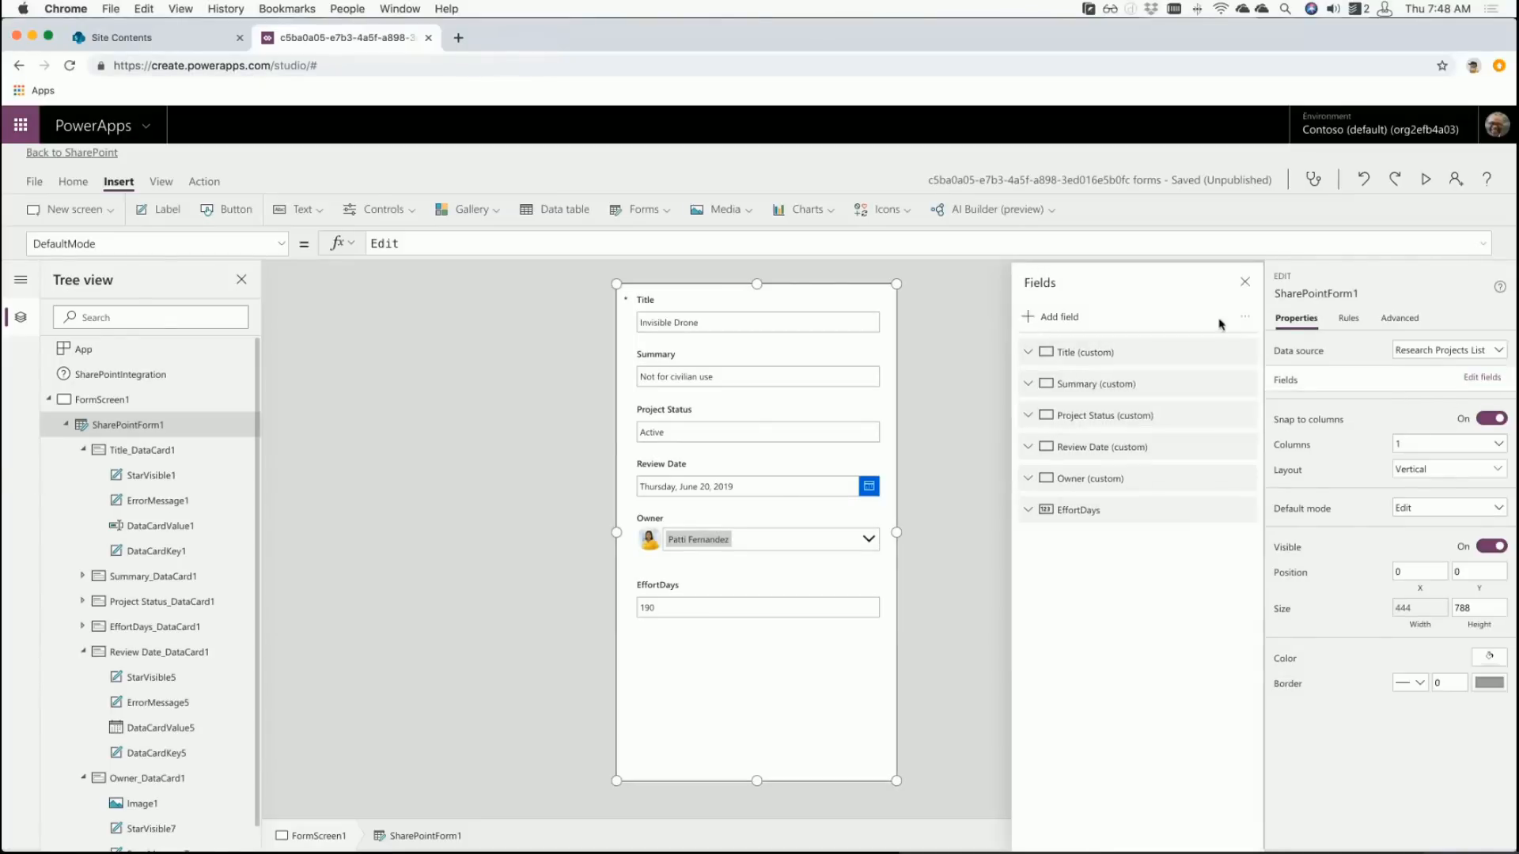
- Add a custom card from the Fields pane menu and drag DataCard1 above Title
left_click(1245, 320)
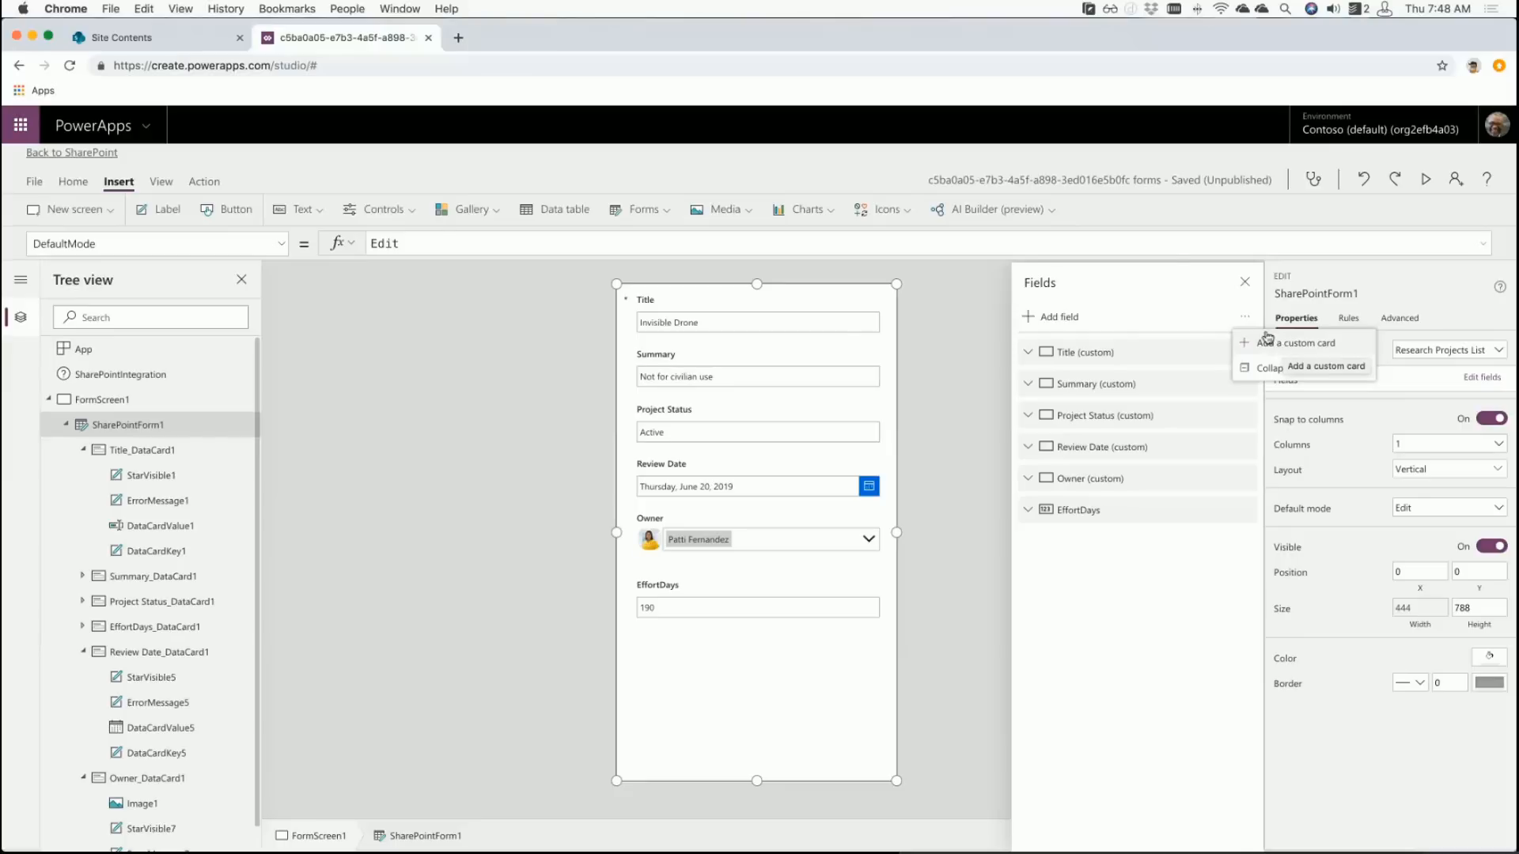
left_click(1270, 341)
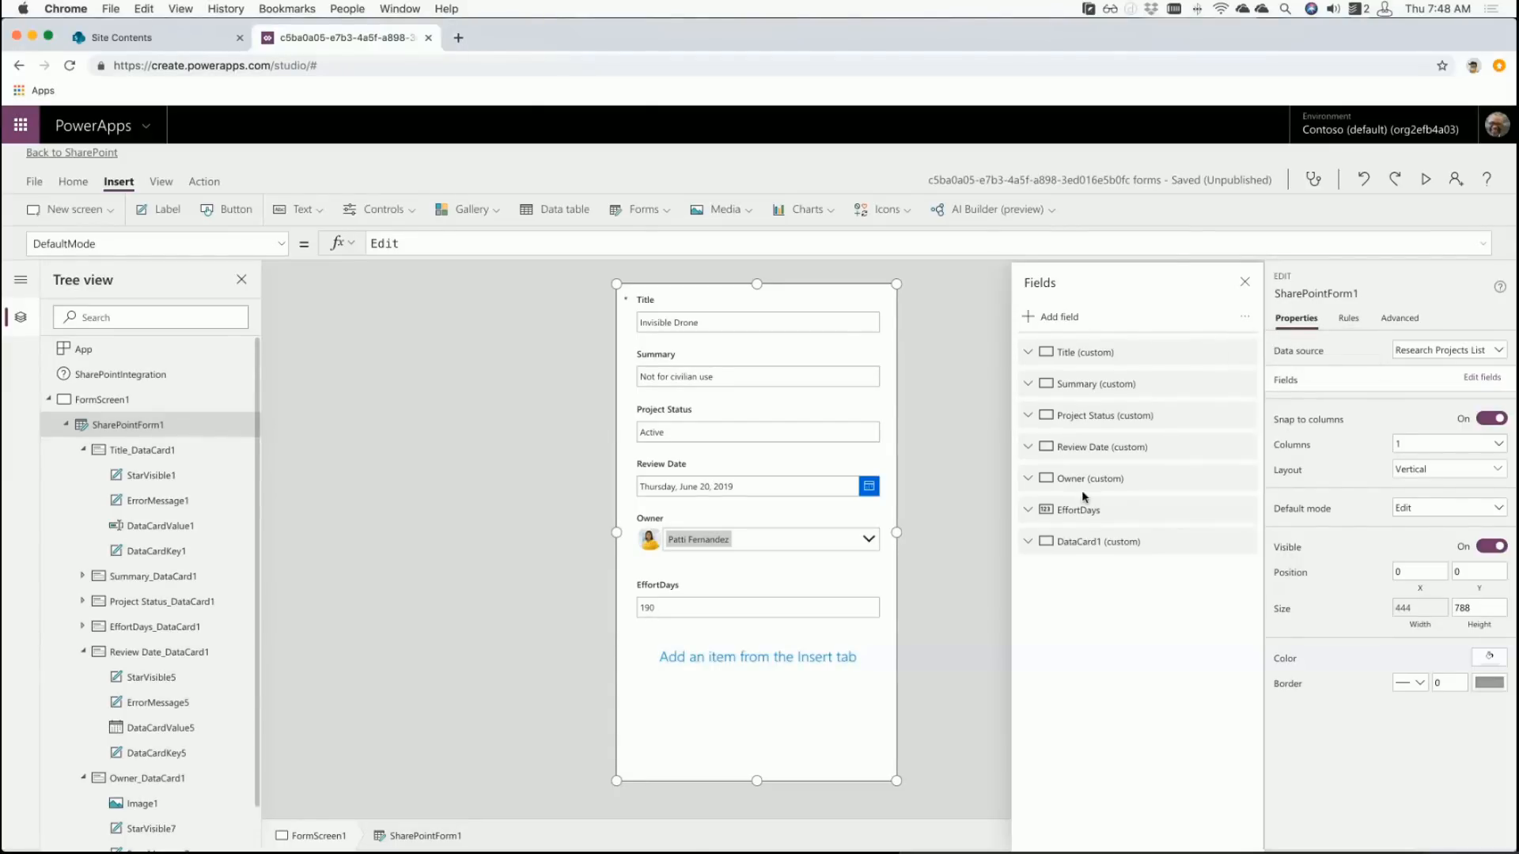
left_click_drag(1120, 543, 1106, 352)
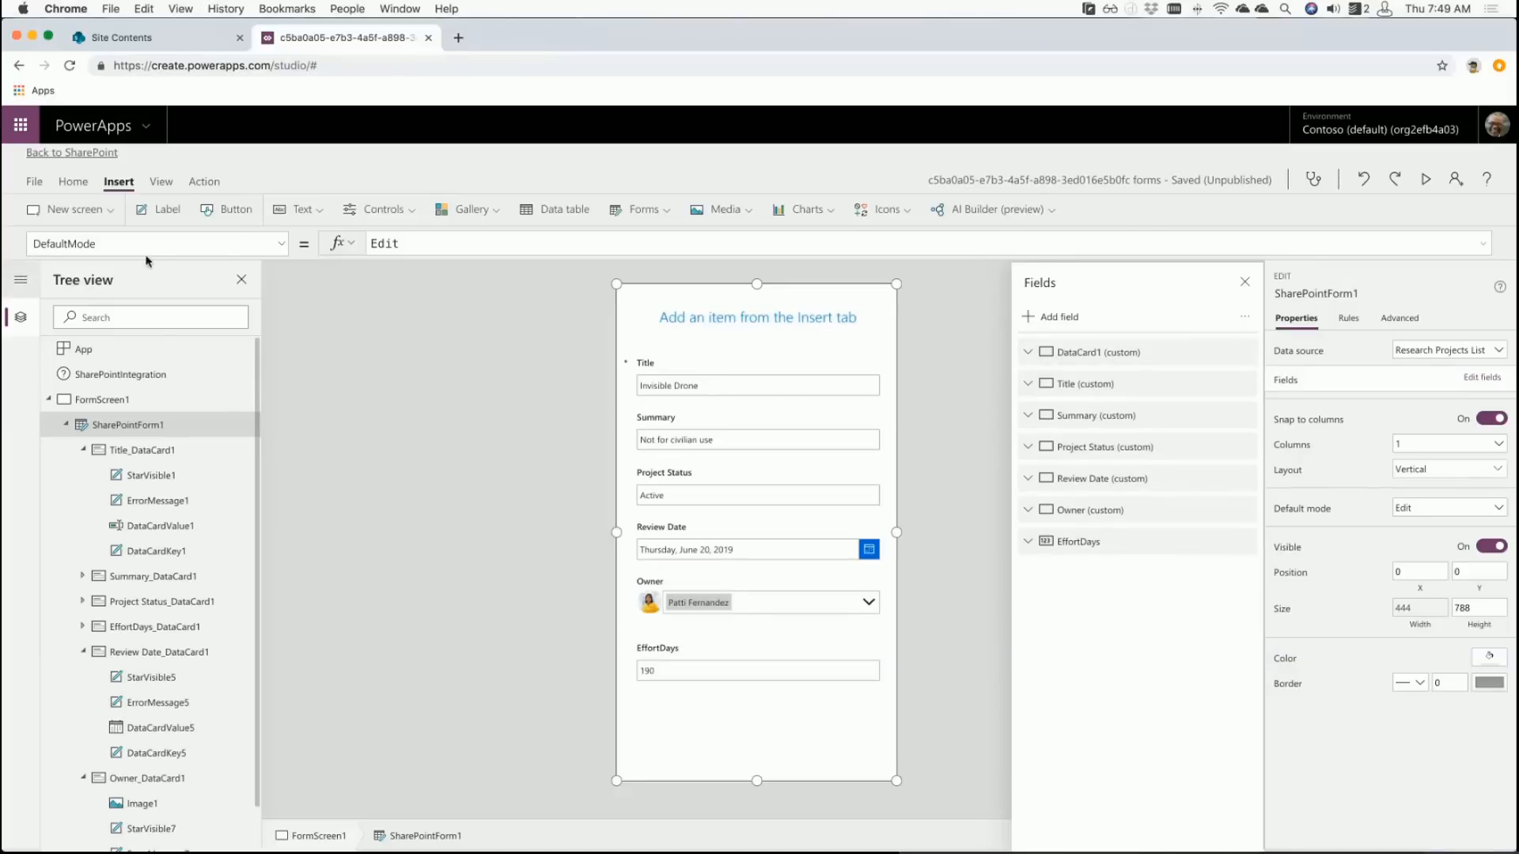
- Collapse the Title, Review Date and Owner cards in the tree and insert a label into DataCard1
left_click(82, 449)
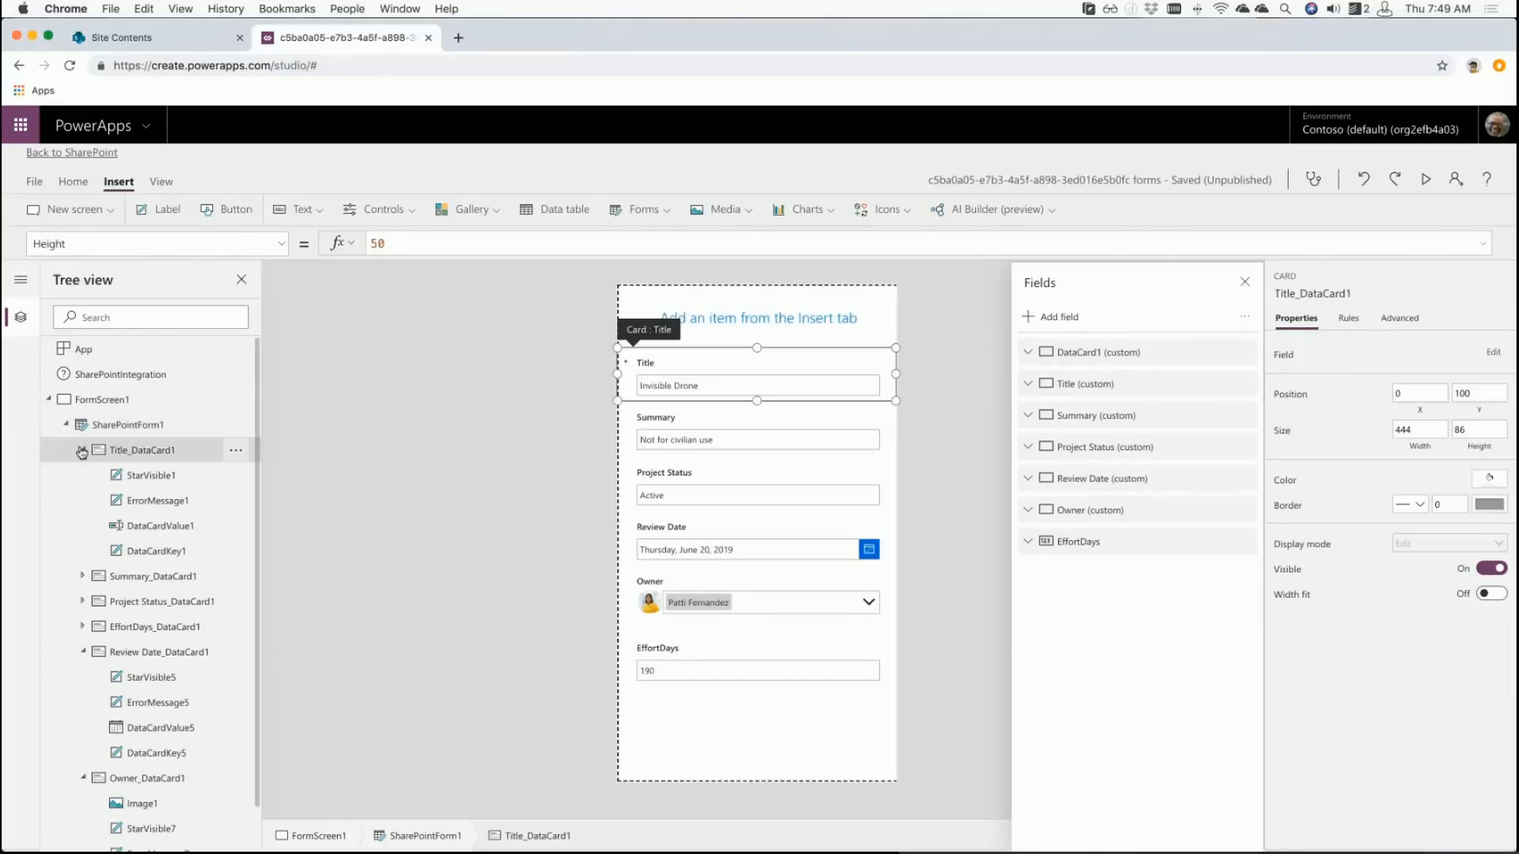
left_click(82, 550)
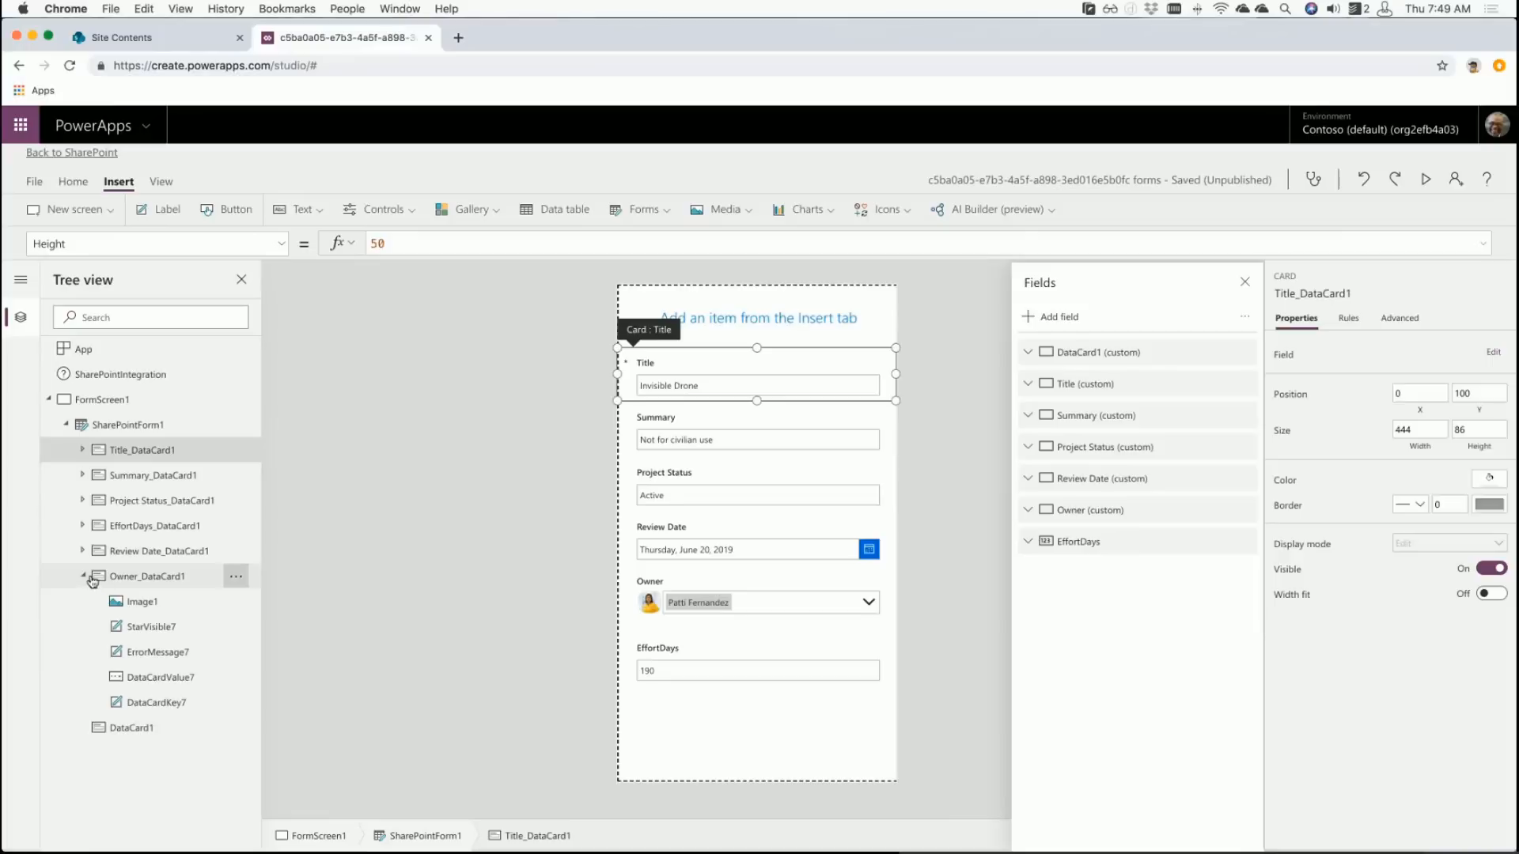
left_click(82, 575)
left_click(134, 602)
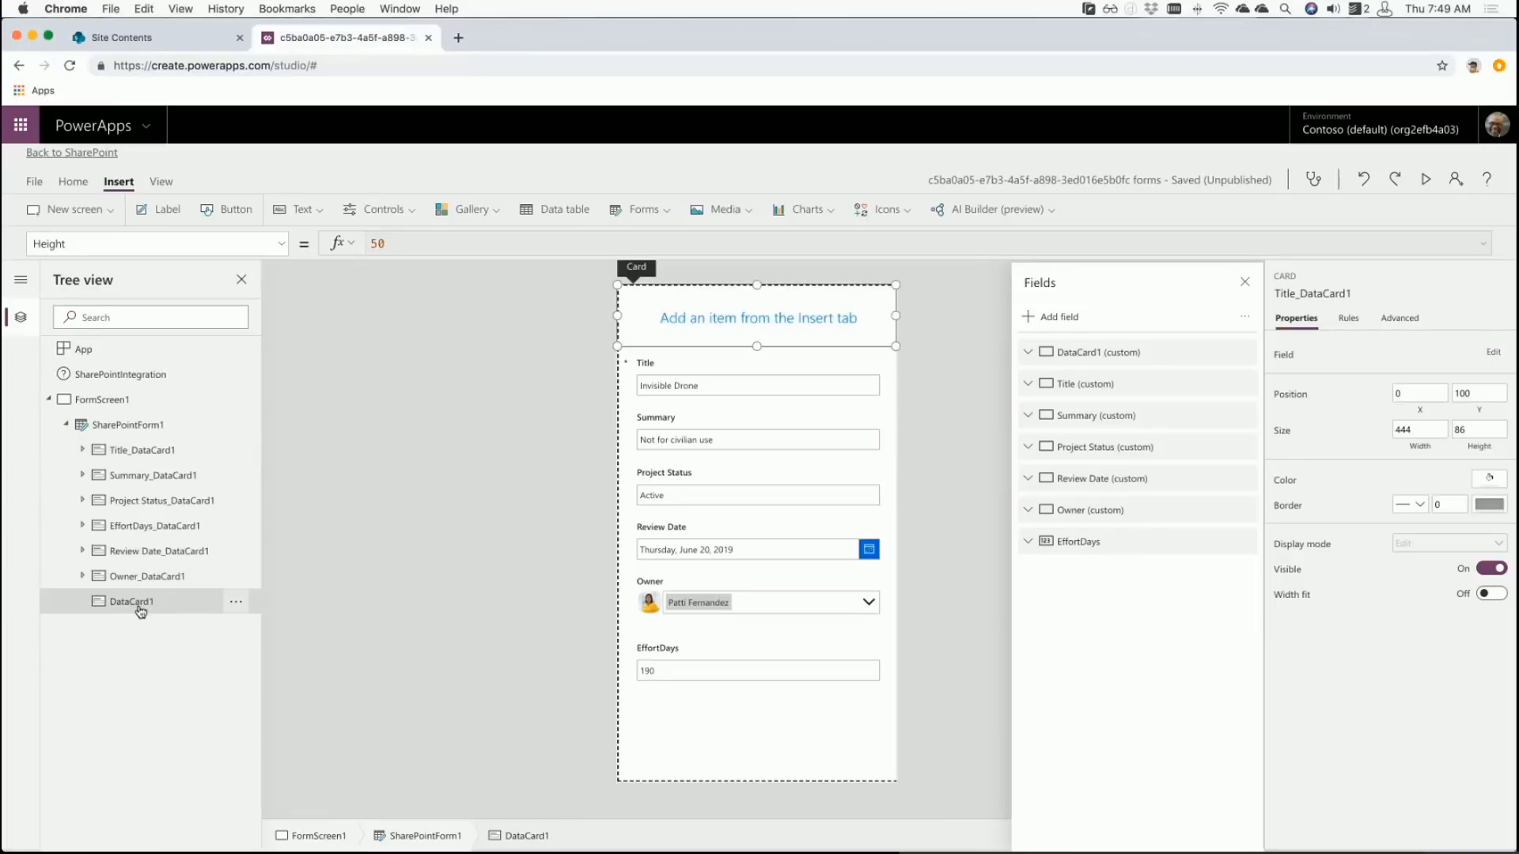
left_click(167, 210)
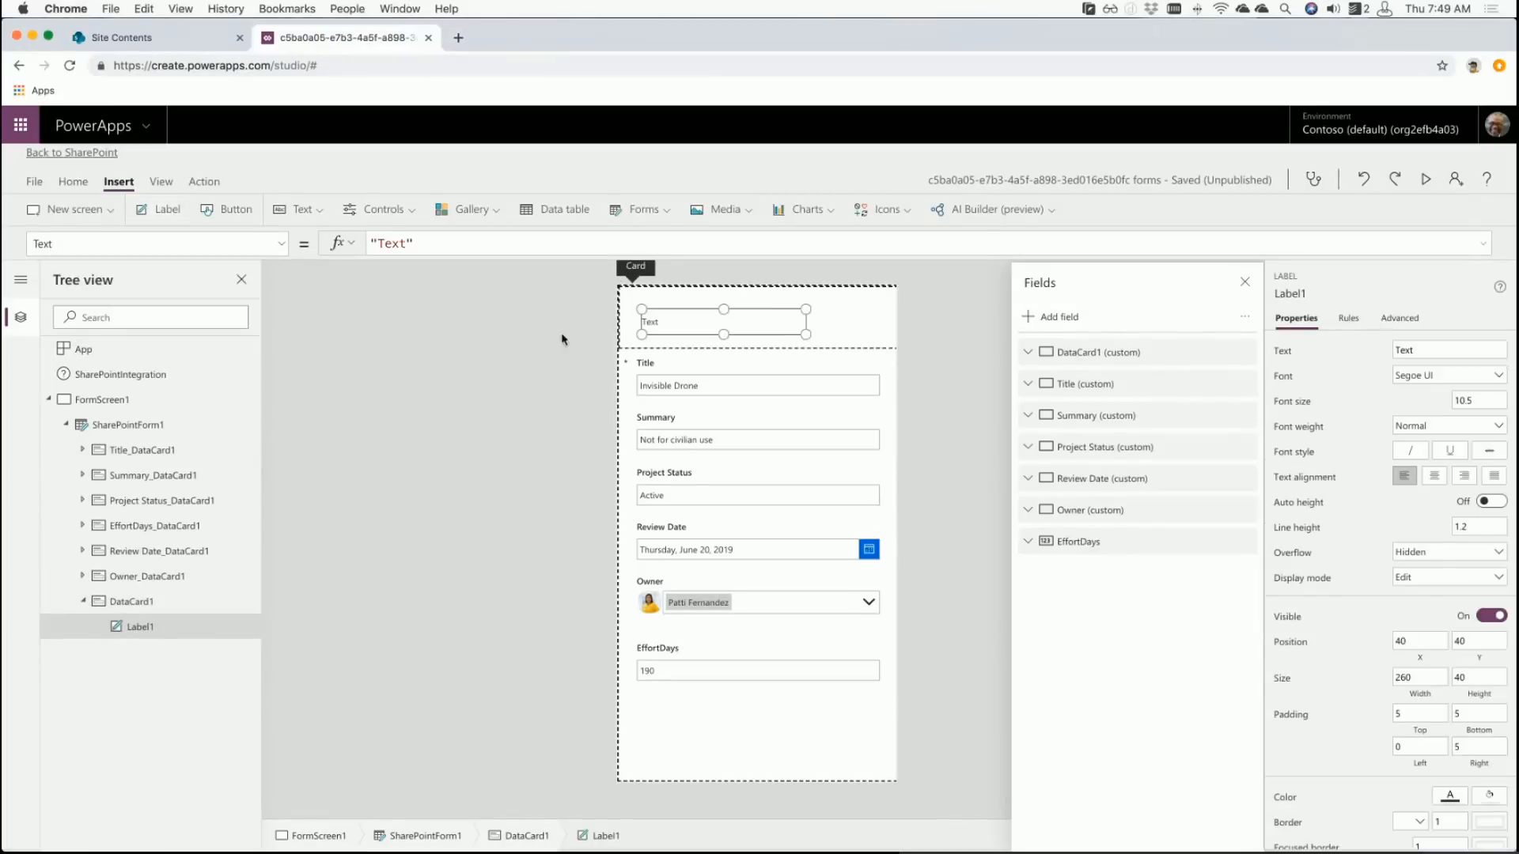
- Change the label's text to 'Beautiful custom form'
double_click(651, 322)
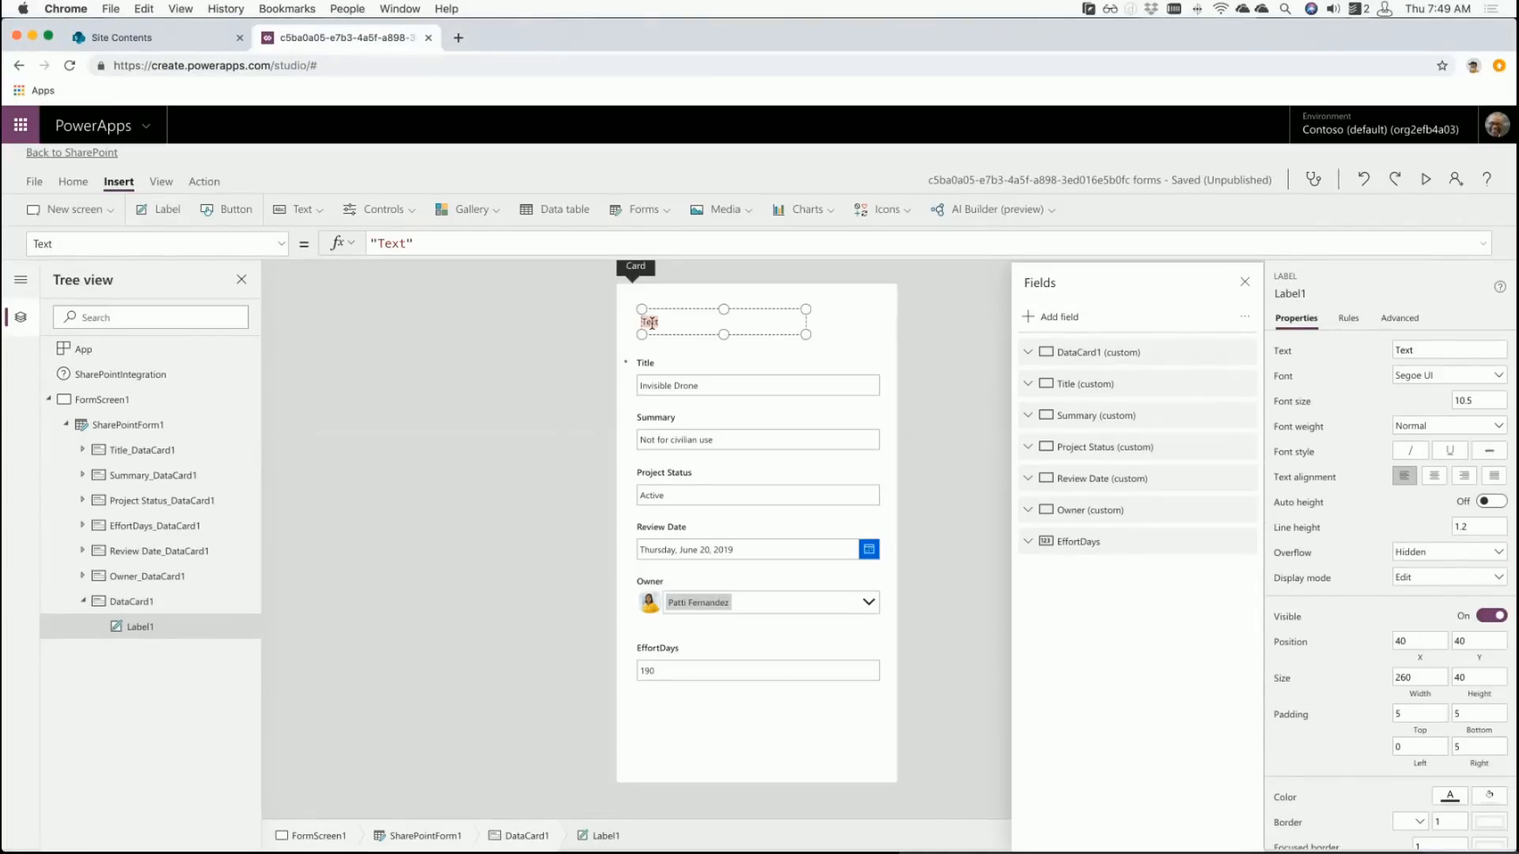
type("Beautoiful")
key("BackSpace")
key("BackSpace")
key("BackSpace")
key("BackSpace")
key("BackSpace")
key("BackSpace")
type("tiful custom form")
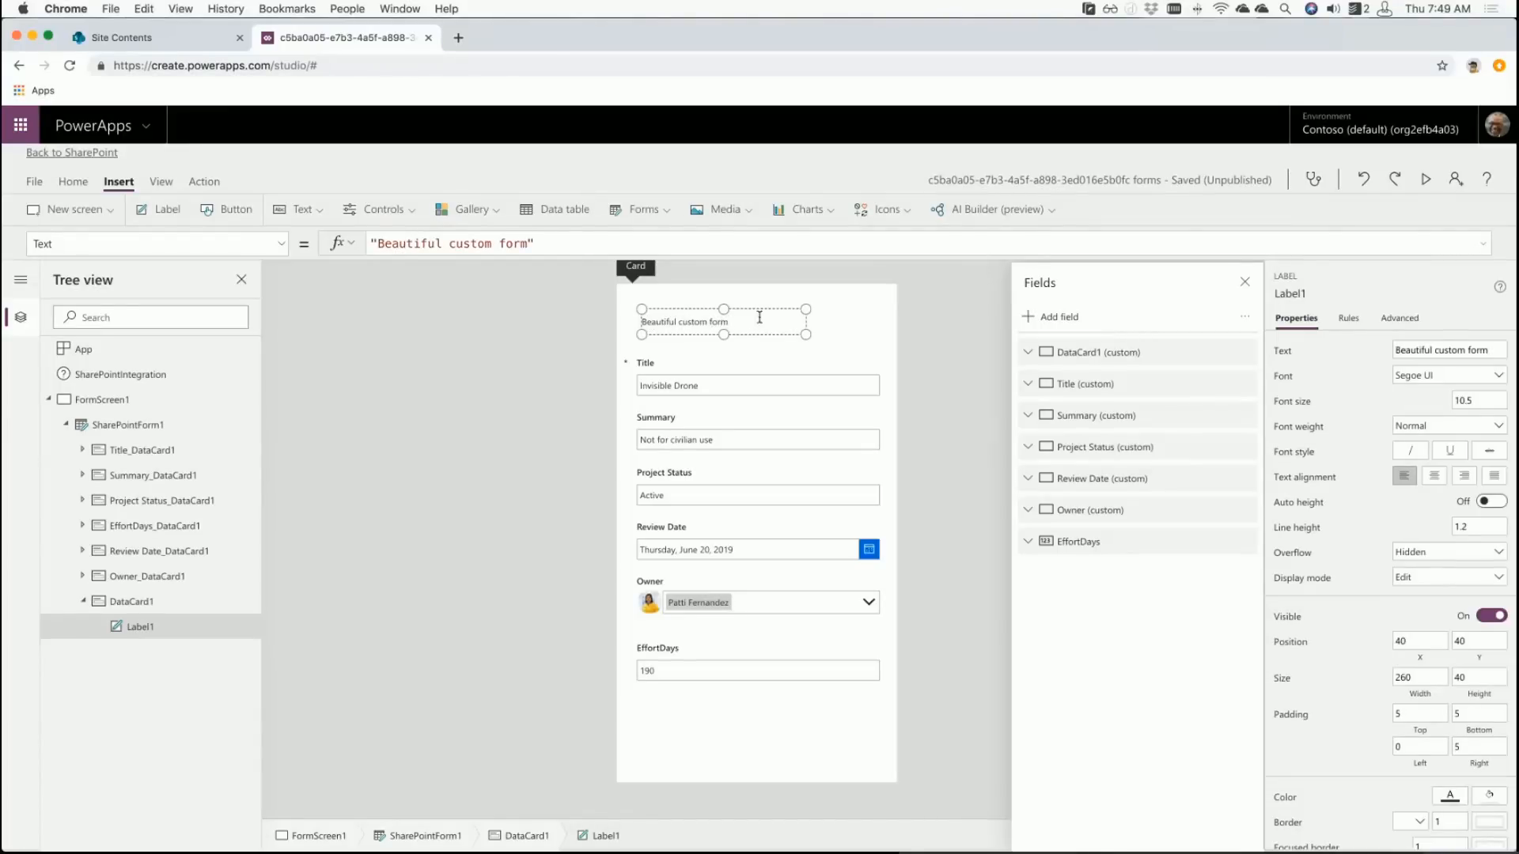
left_click(760, 316)
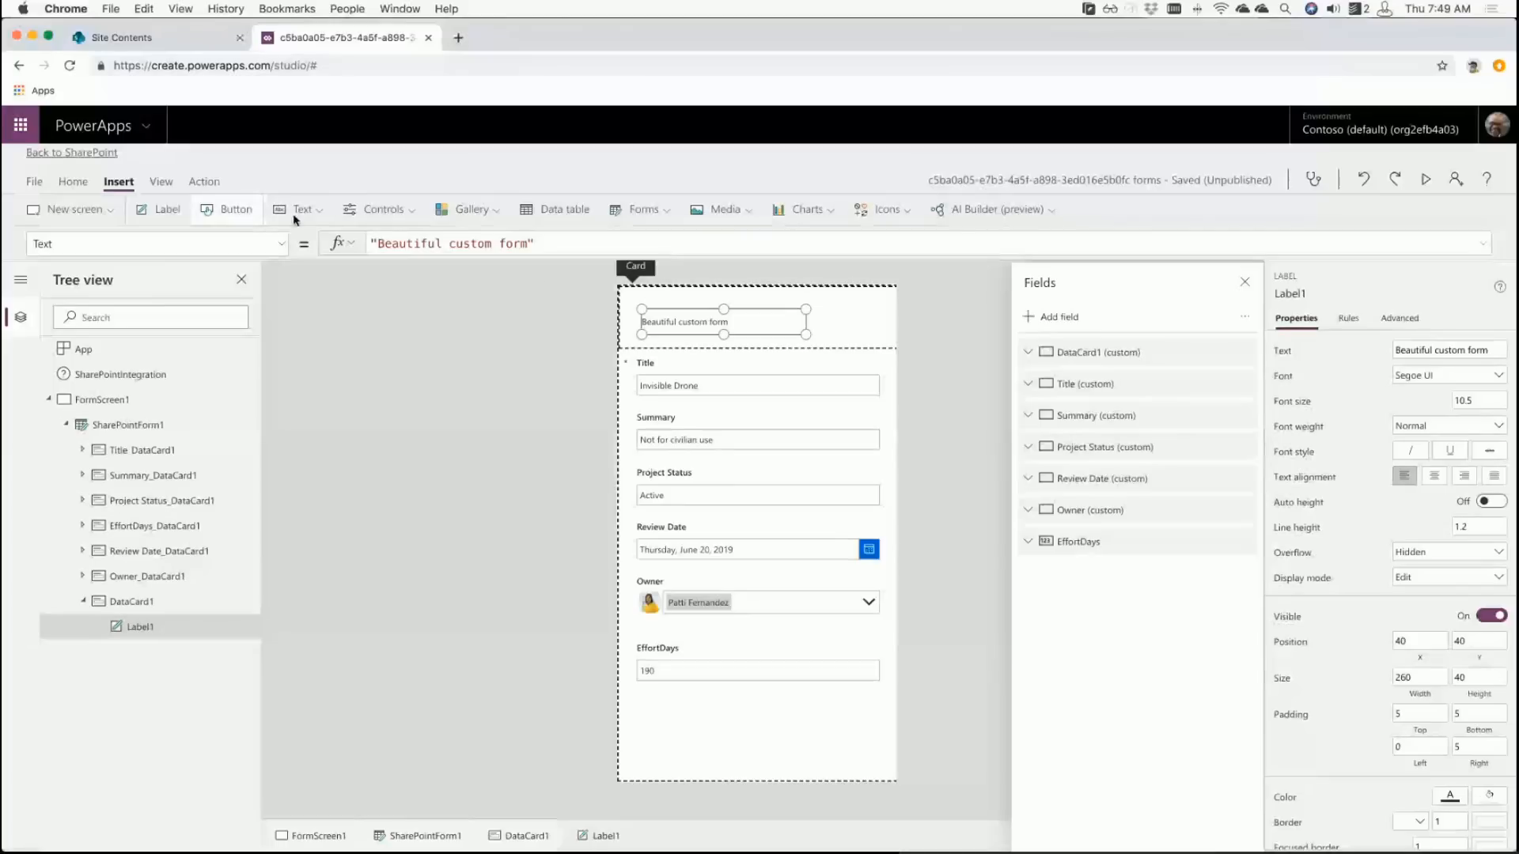
- Give the label a blue fill and white font color
left_click(73, 182)
left_click(653, 209)
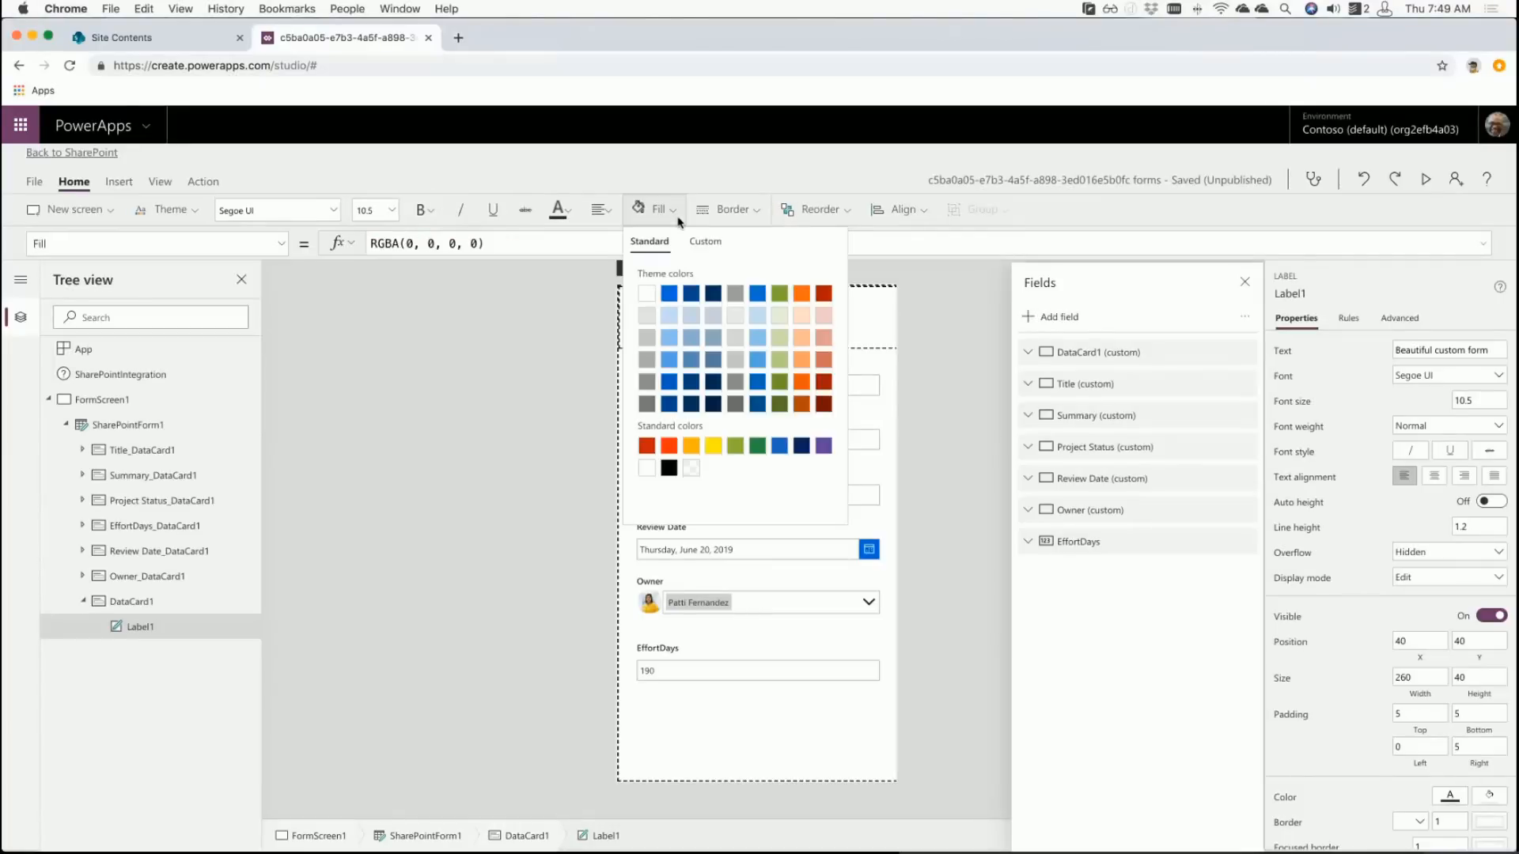
left_click(670, 294)
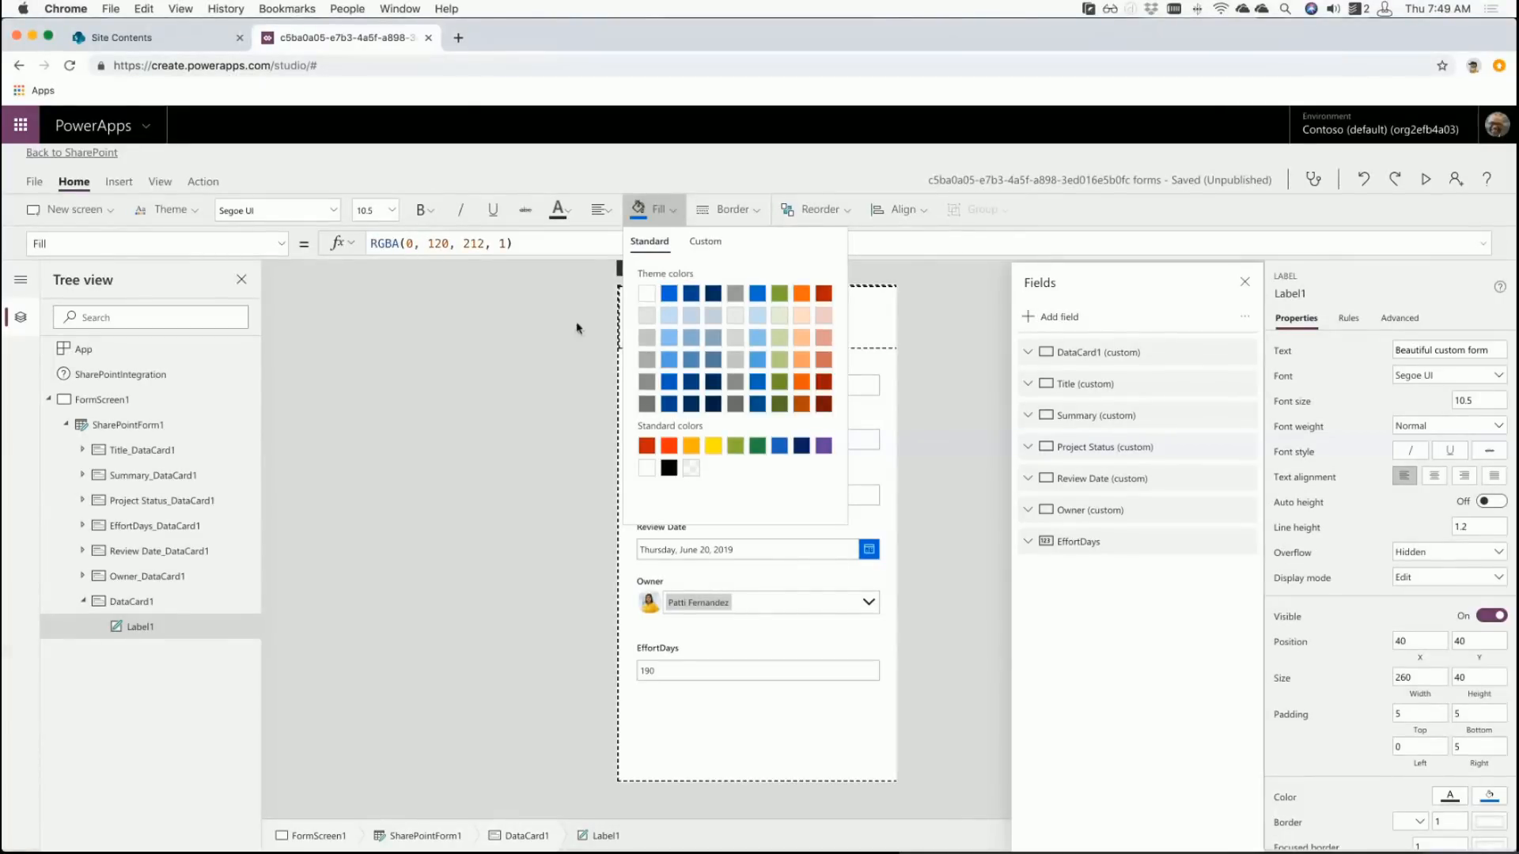
left_click(887, 319)
left_click(722, 316)
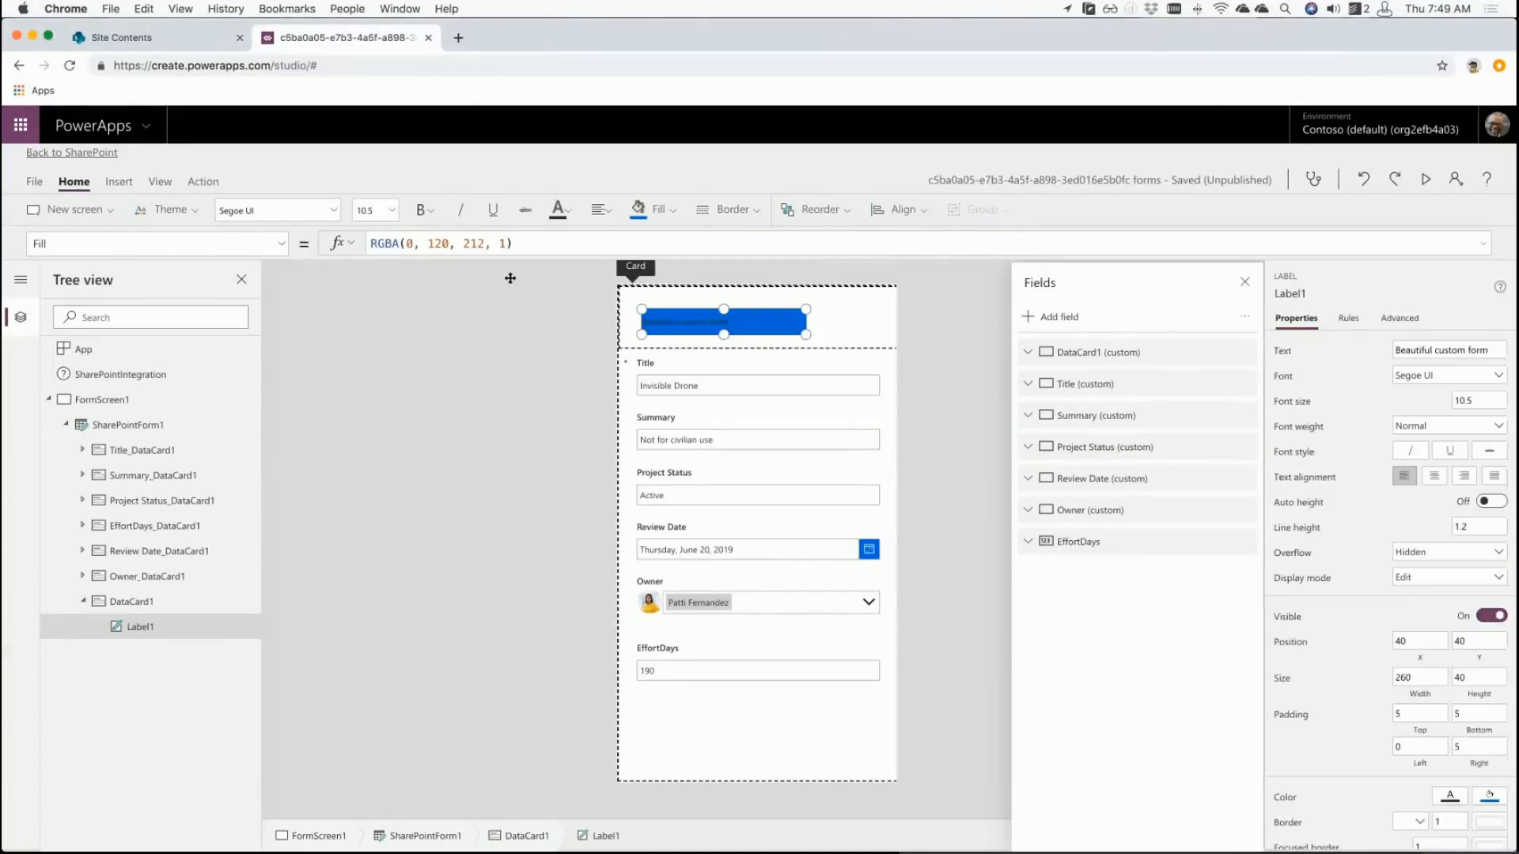
left_click(559, 209)
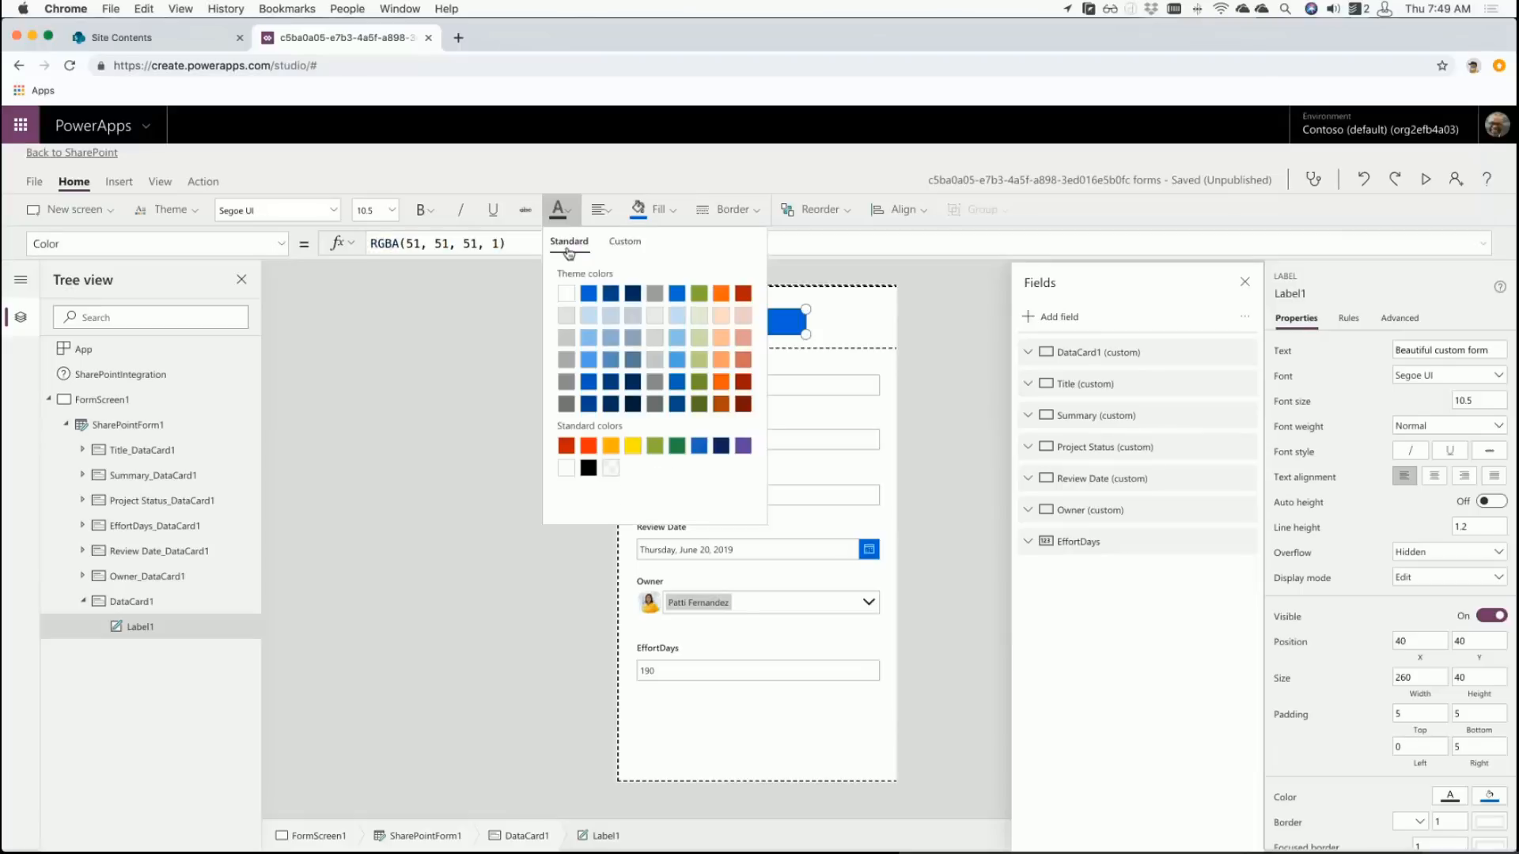
left_click(565, 292)
left_click(515, 316)
- Move the label to the card's top-left corner, shrink DataCard1 to fit, and center the text
left_click(851, 339)
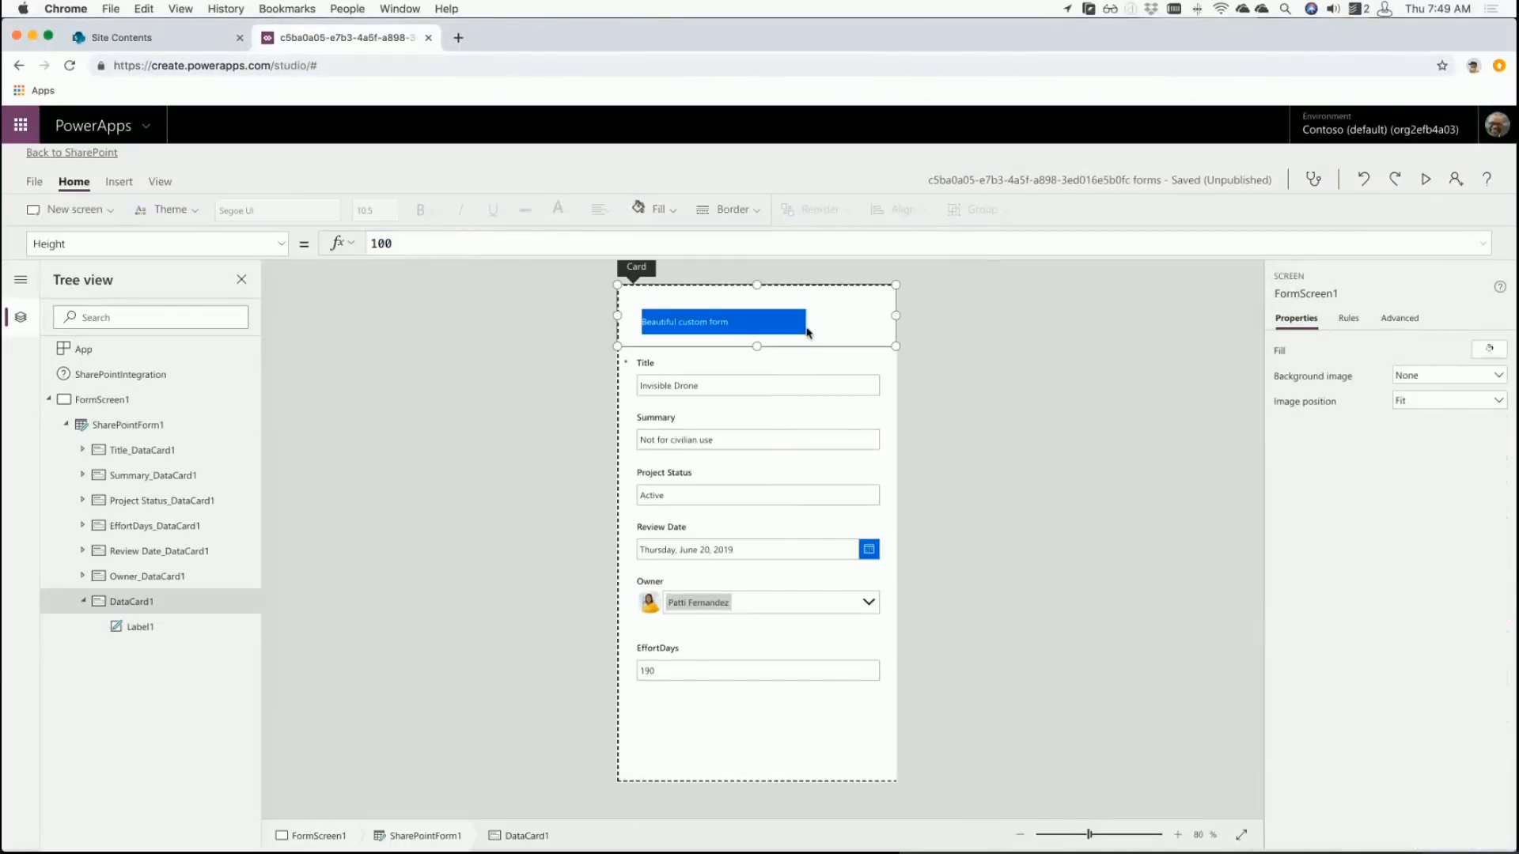
left_click(786, 326)
left_click_drag(786, 327, 899, 315)
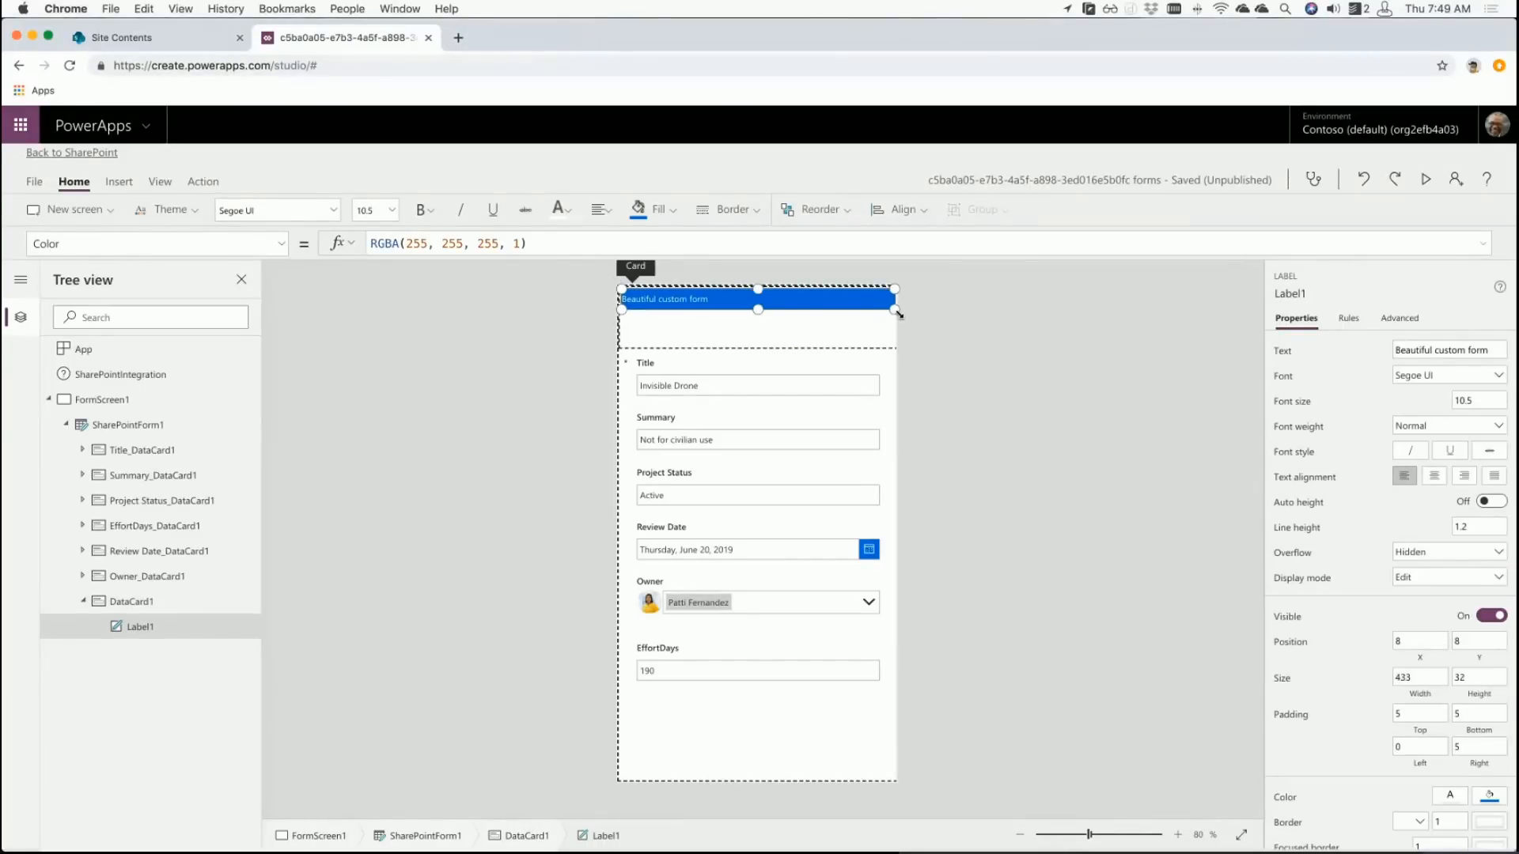
left_click(846, 336)
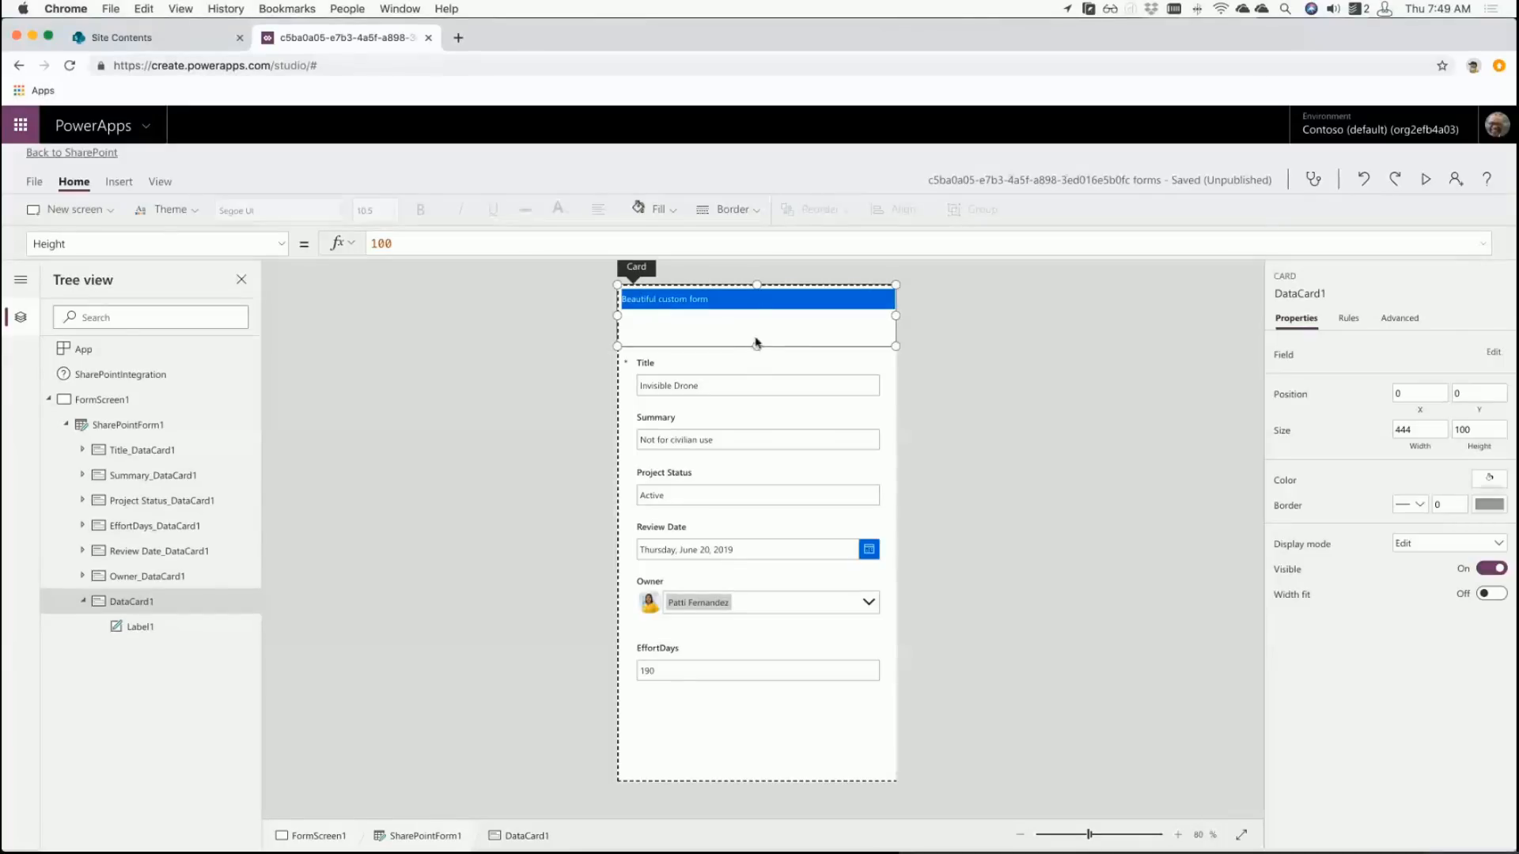
left_click_drag(757, 343, 757, 314)
left_click(673, 299)
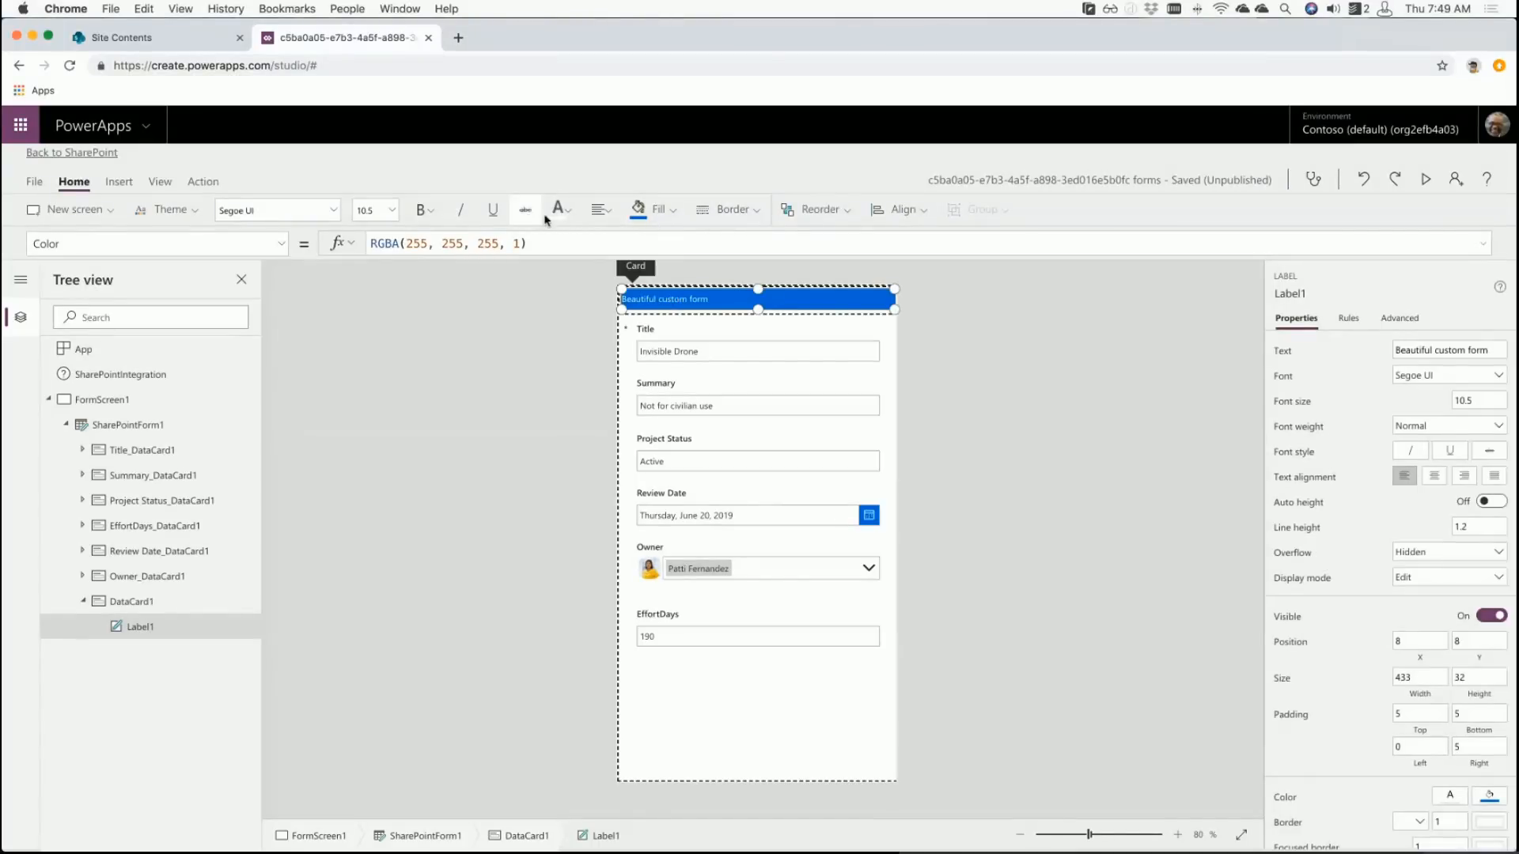
left_click(600, 210)
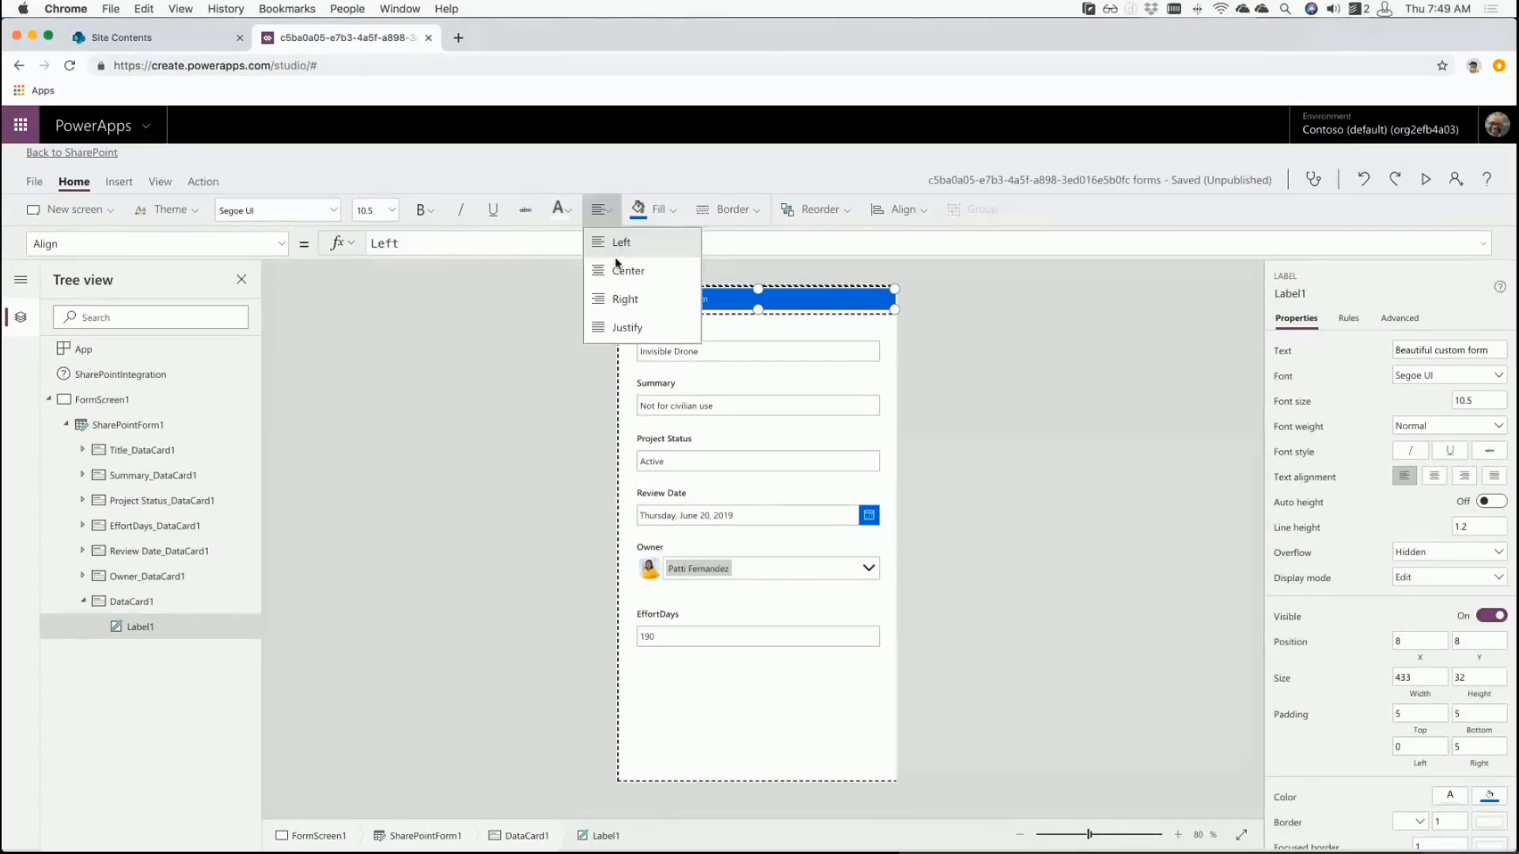
left_click(439, 355)
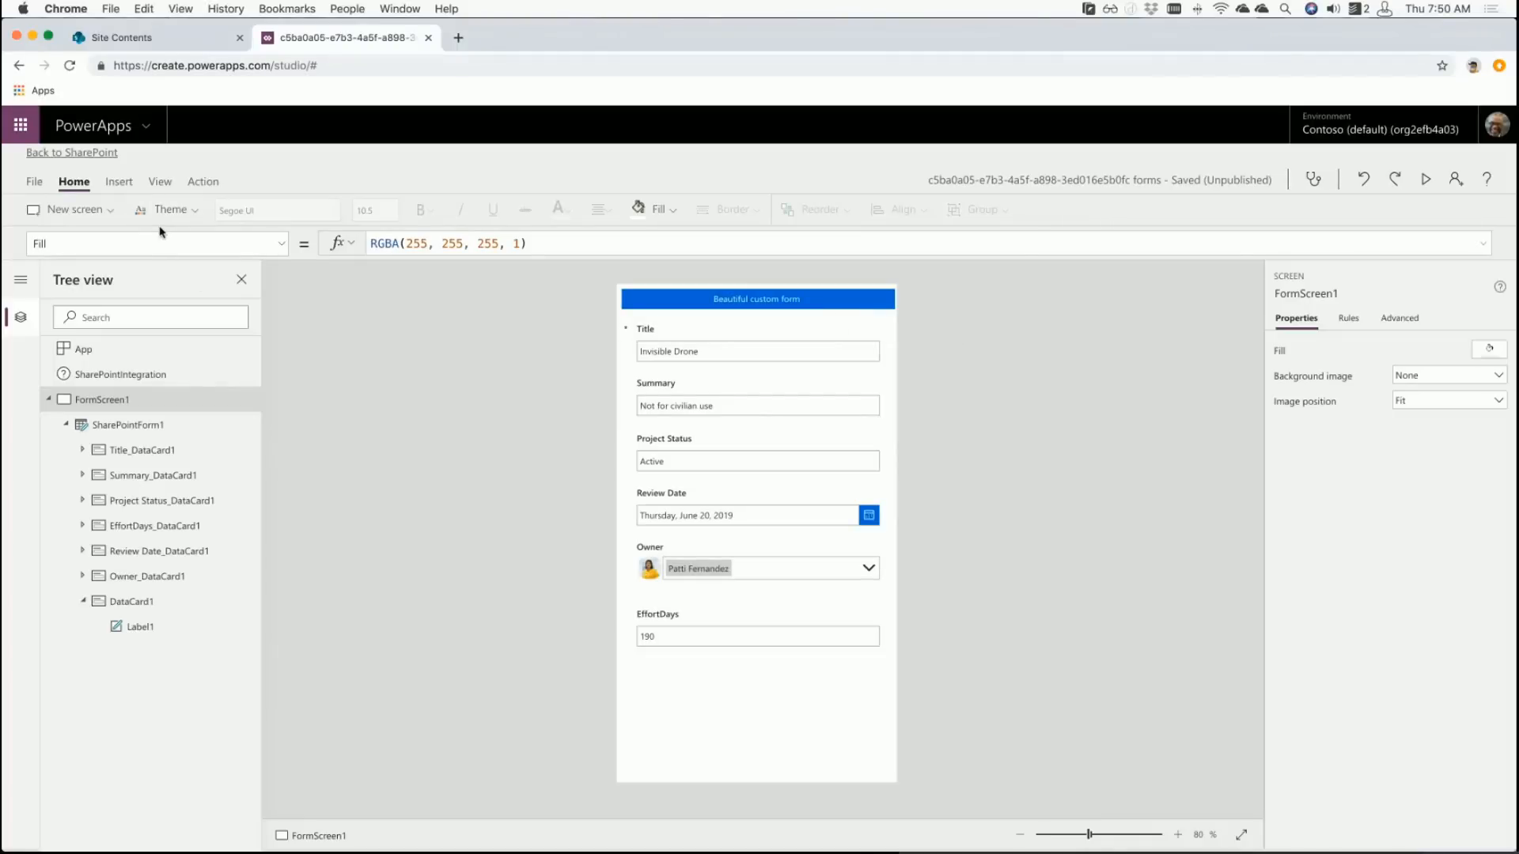
- Save the custom form, return to SharePoint, and publish the changes to the Research Projects List
left_click(35, 183)
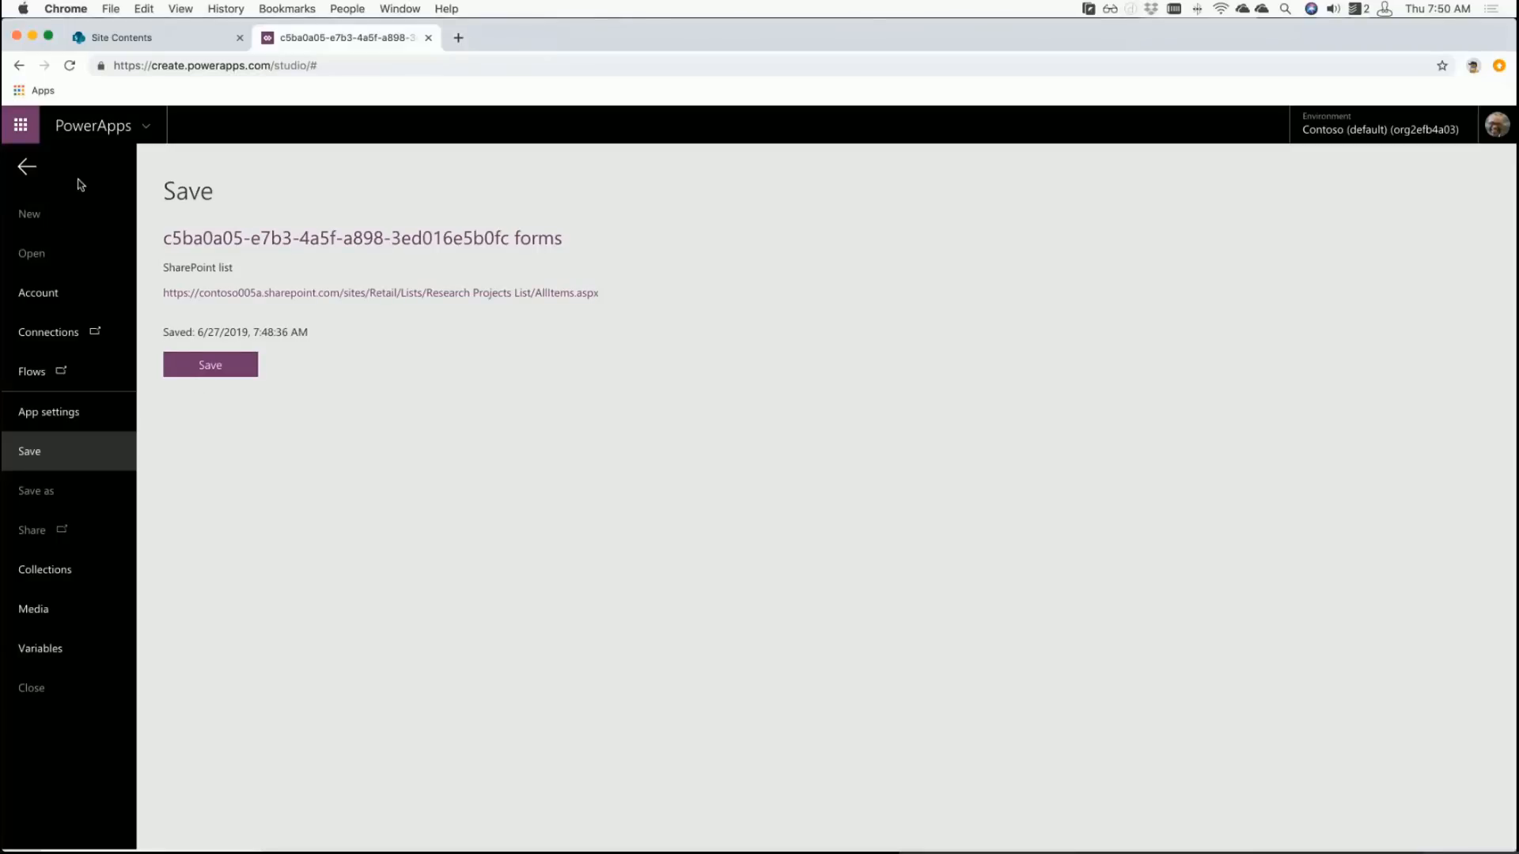
left_click(28, 169)
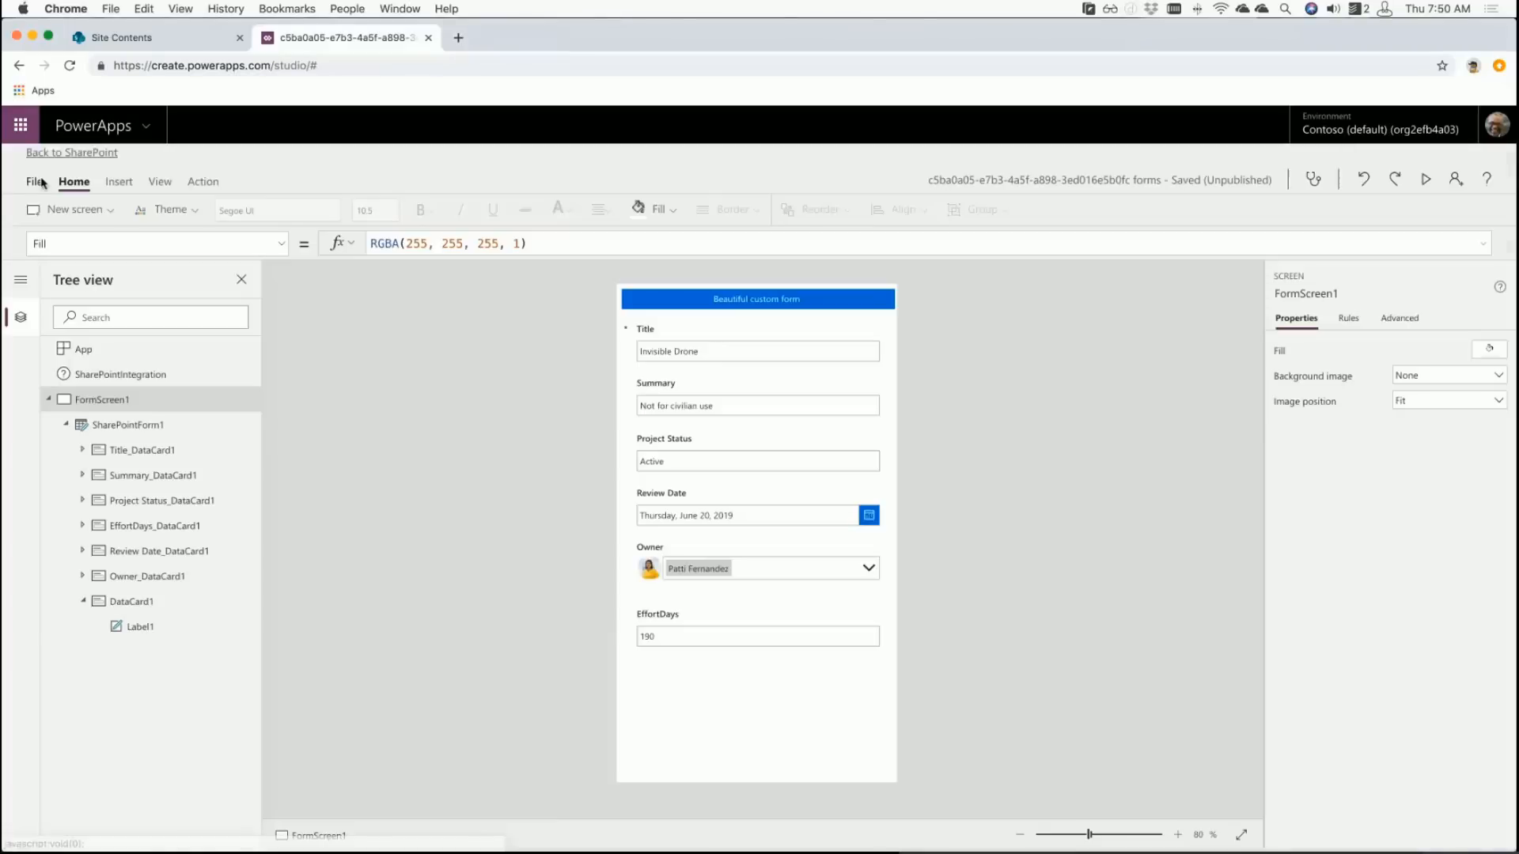
left_click(102, 157)
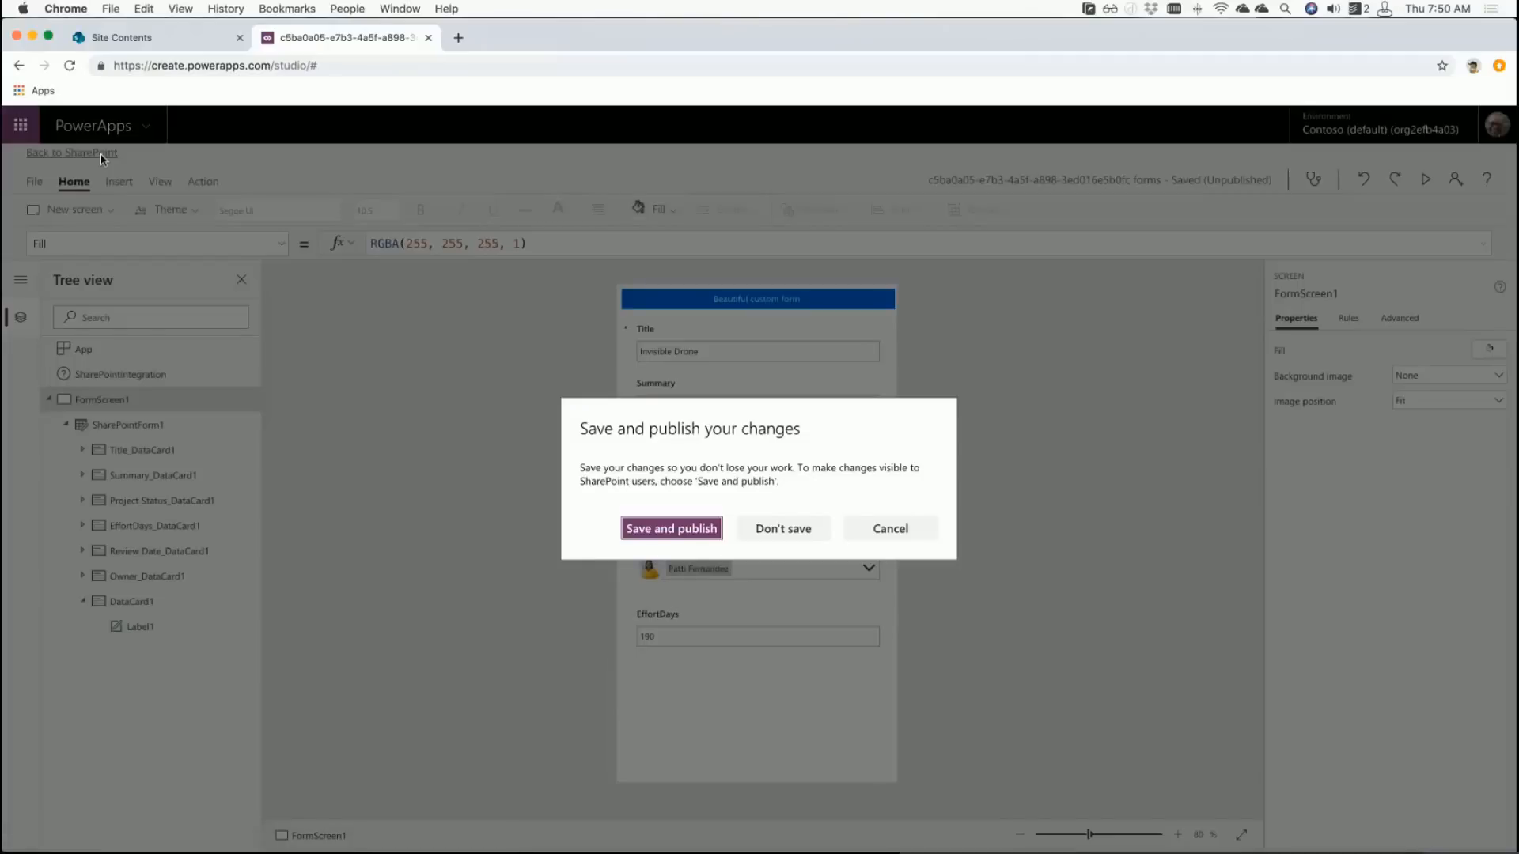
left_click(671, 529)
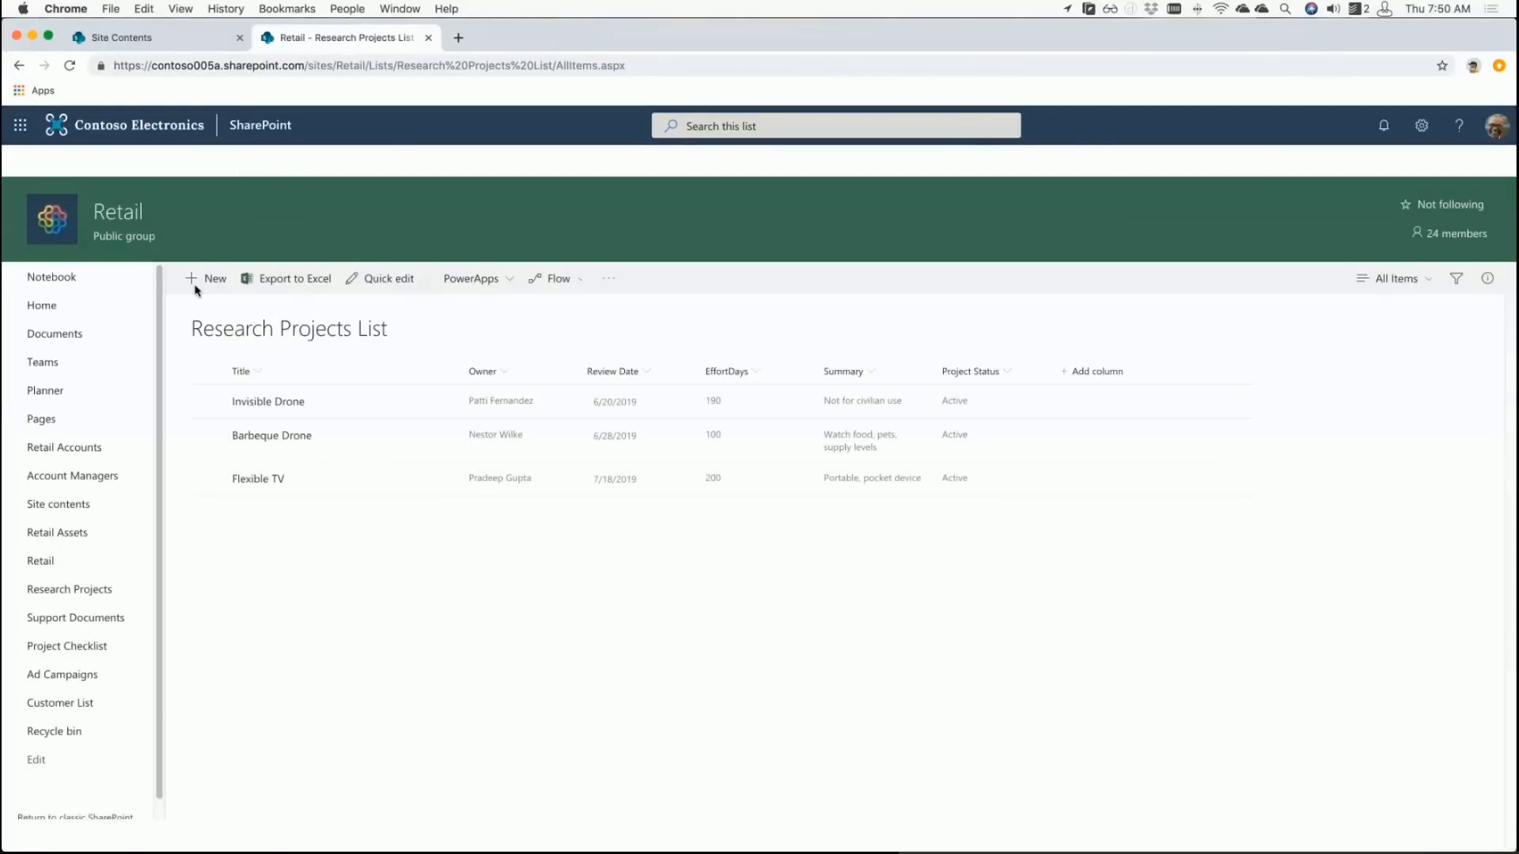
- Preview the custom form on a new list item, cancel it, then open Invisible Drone
left_click(208, 279)
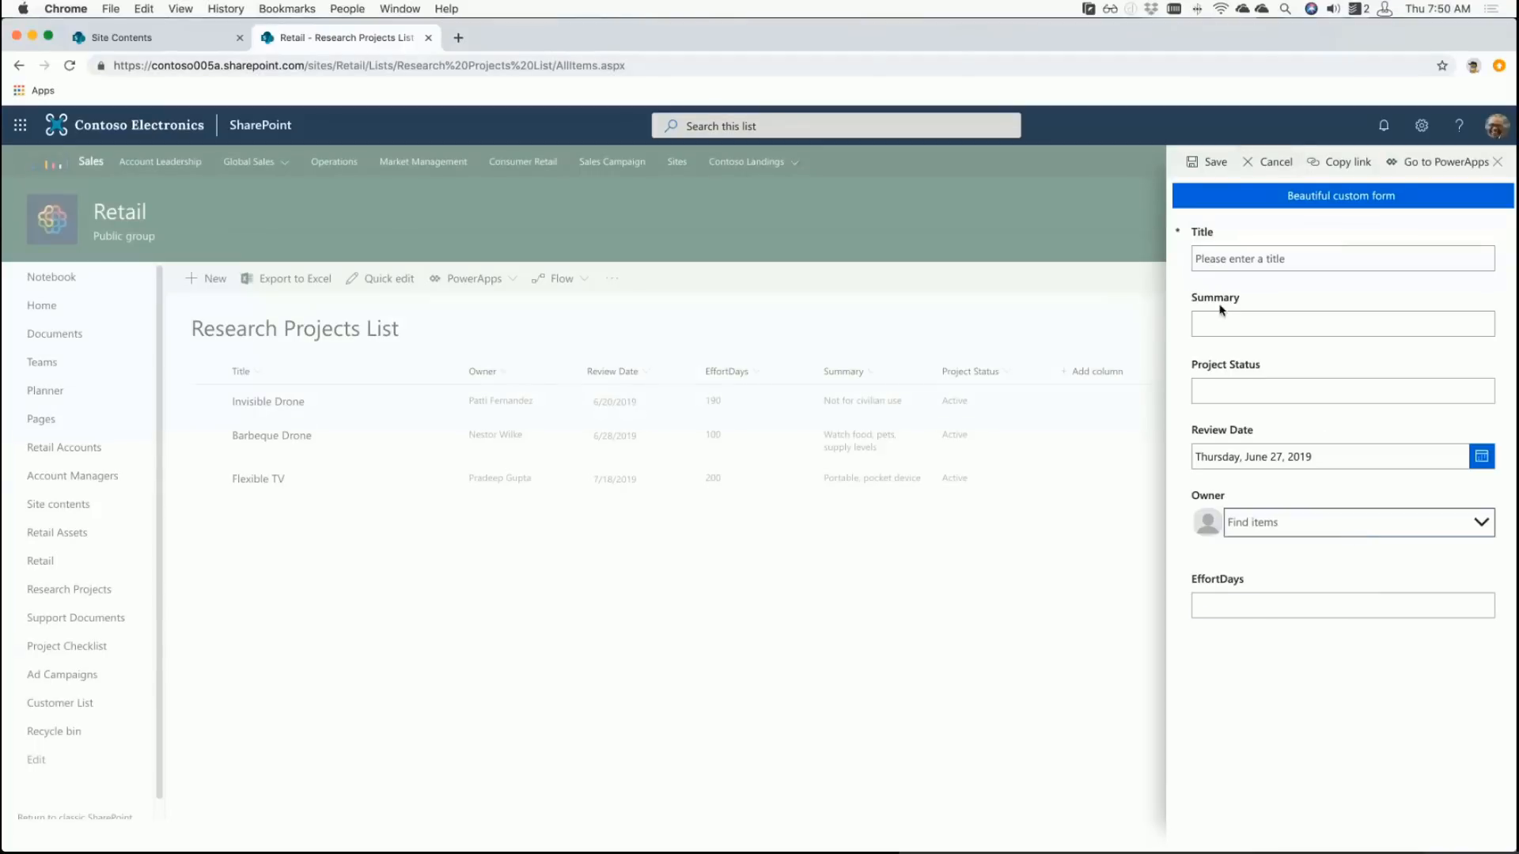
left_click(1271, 162)
left_click(269, 402)
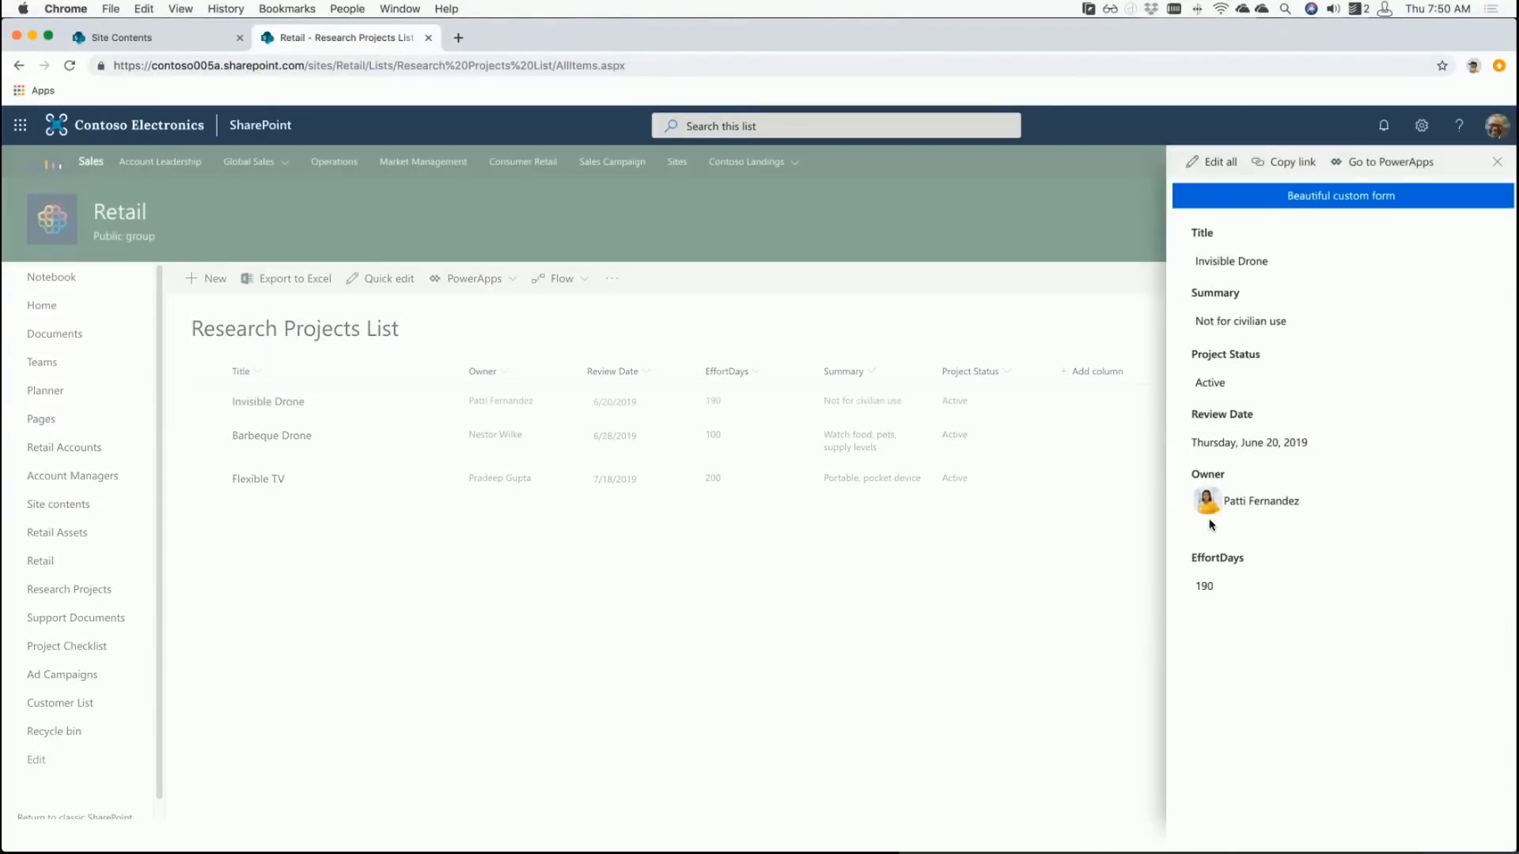
- Edit Invisible Drone and browse the Review Date calendar's years, keeping June 20, 2019
left_click(1226, 168)
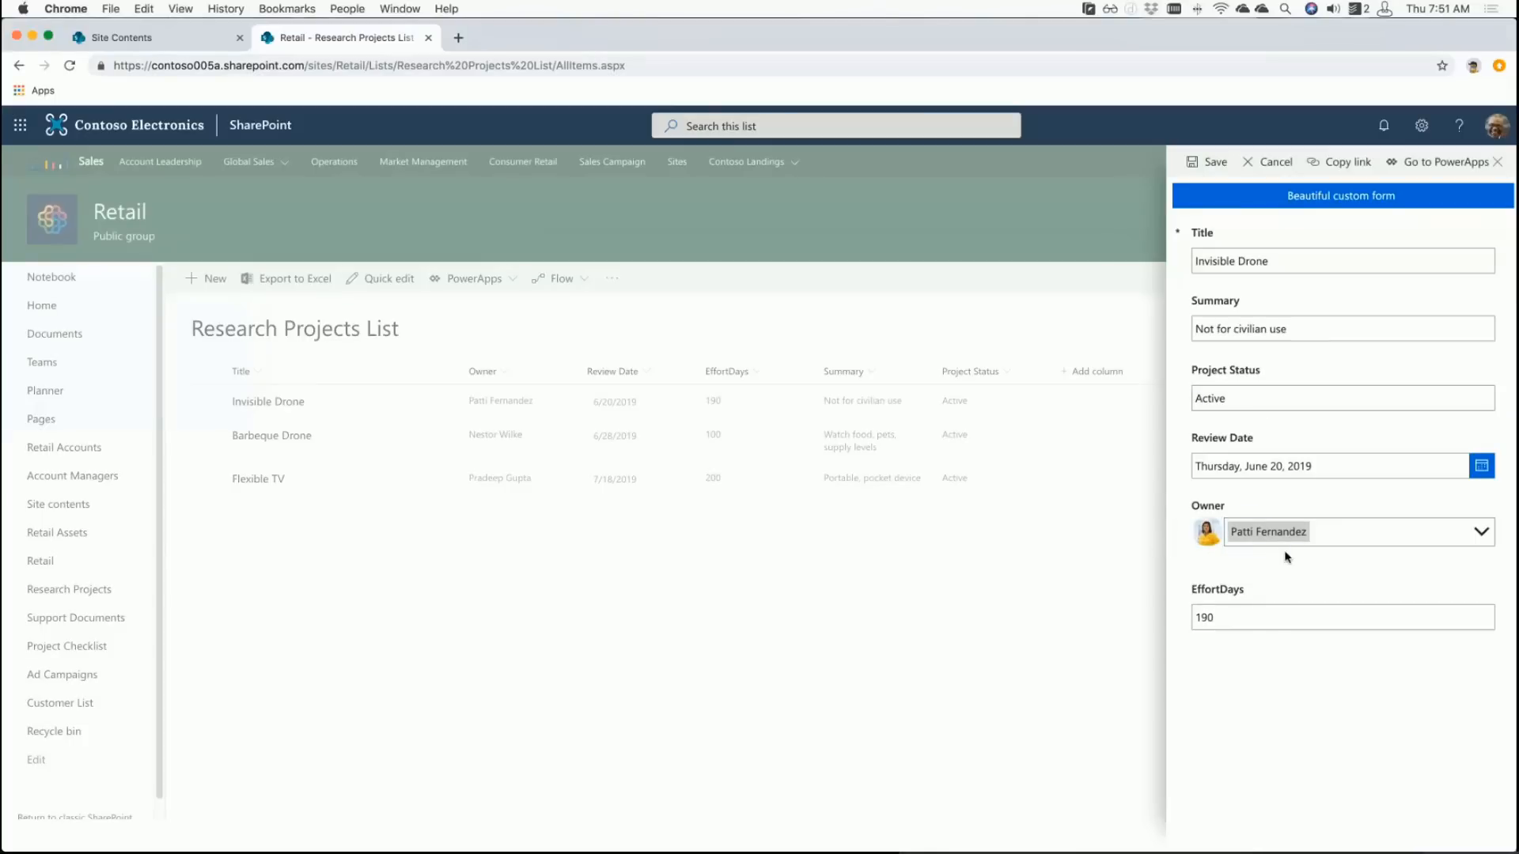
left_click(1481, 466)
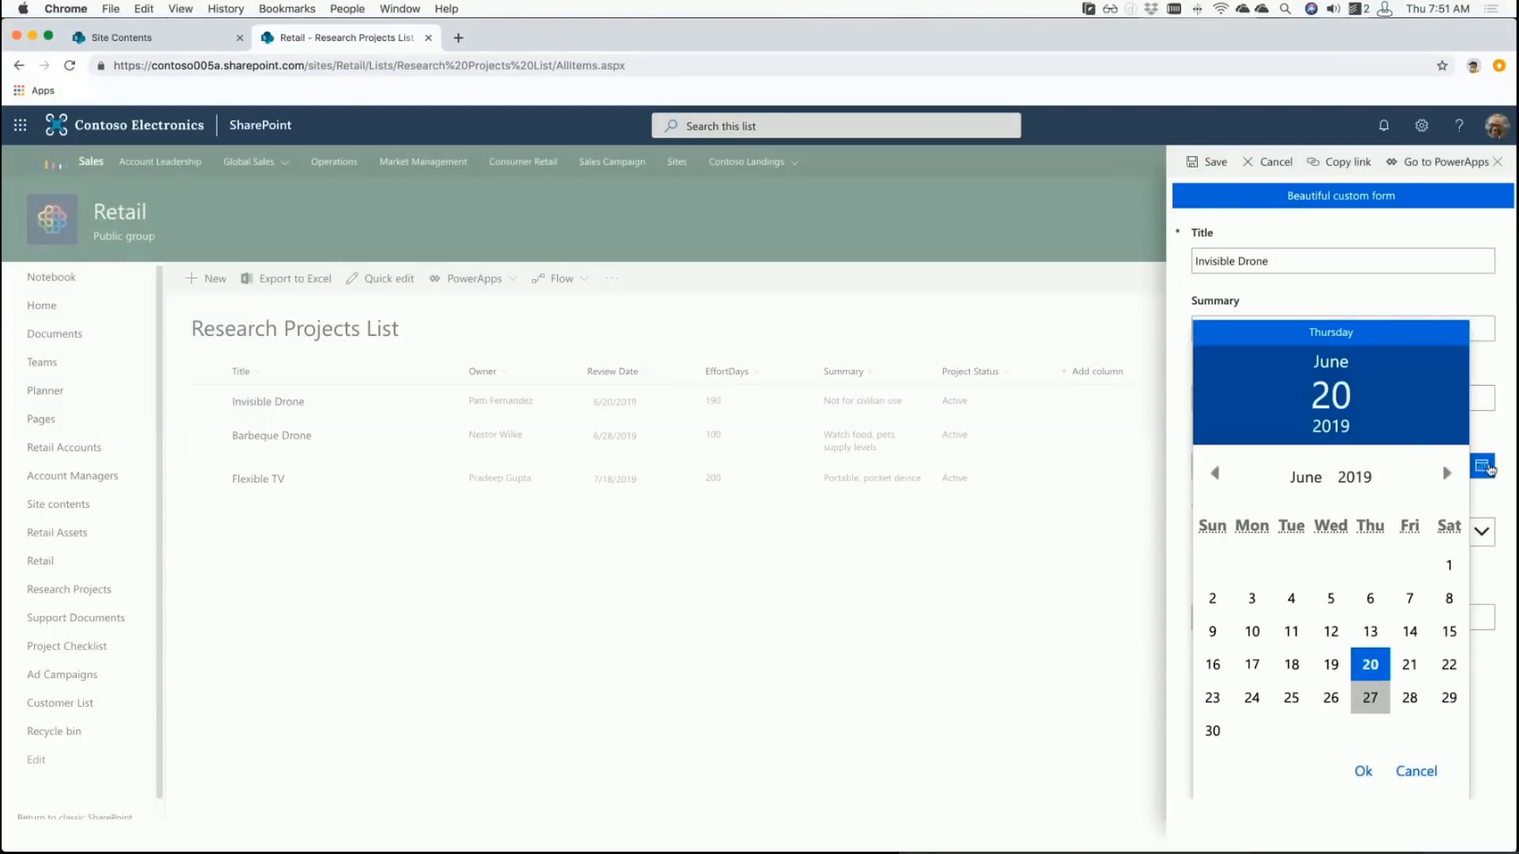
left_click(1342, 480)
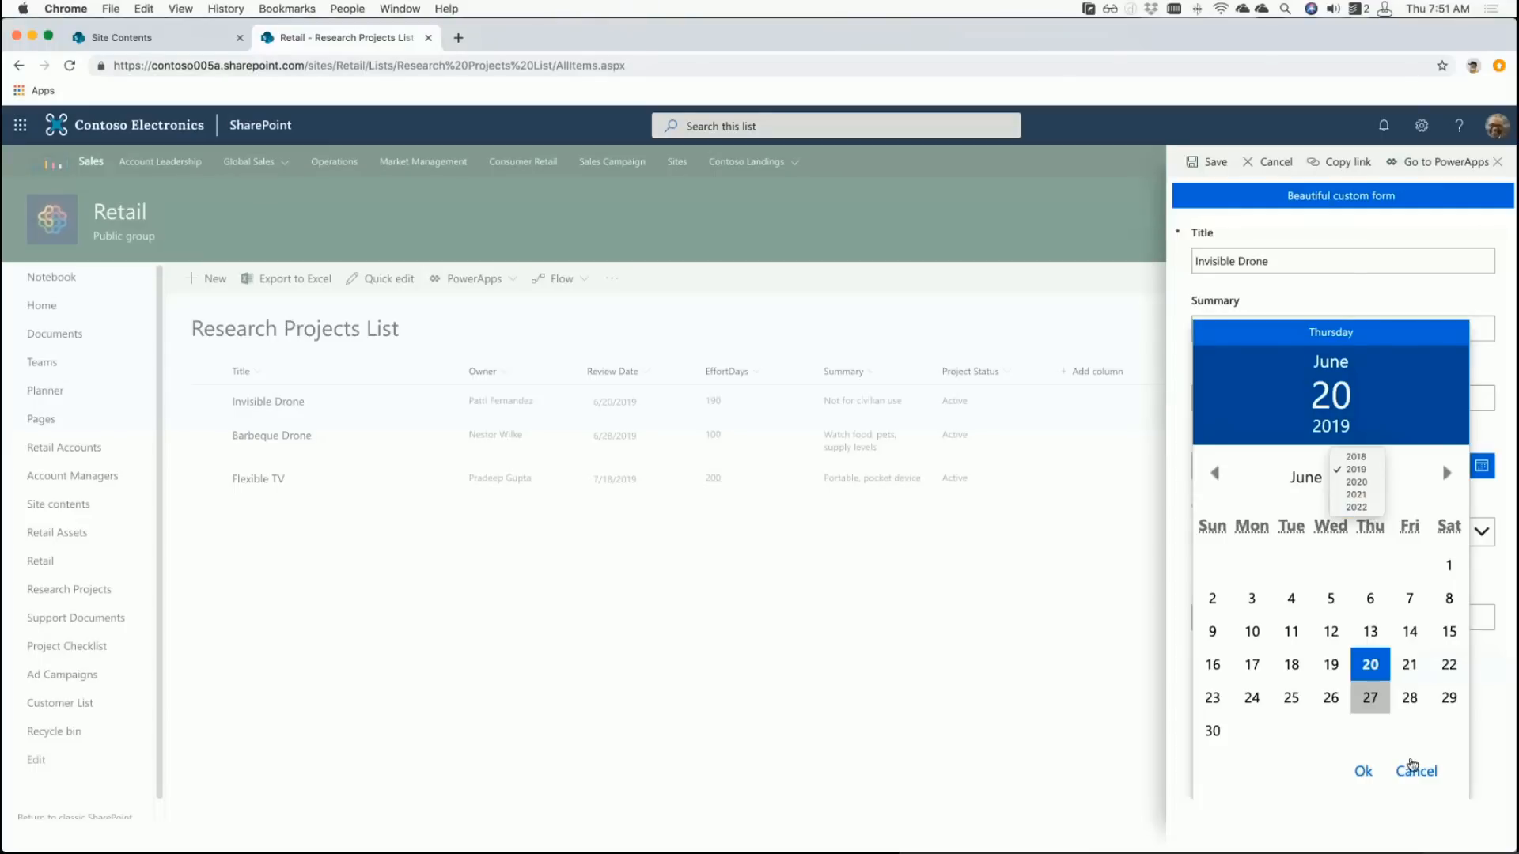
left_click(1433, 776)
left_click(1433, 776)
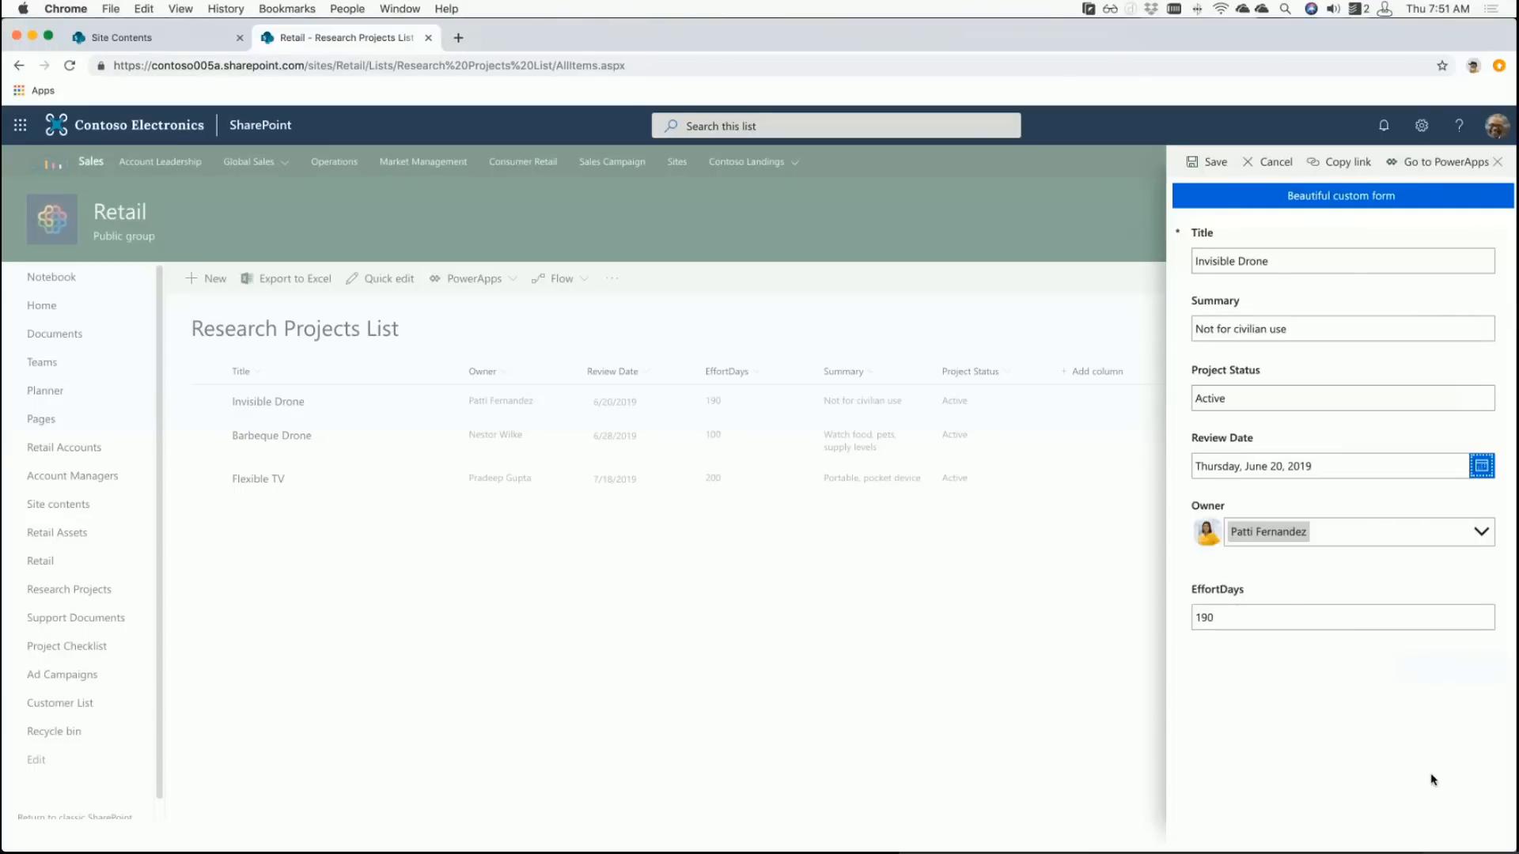